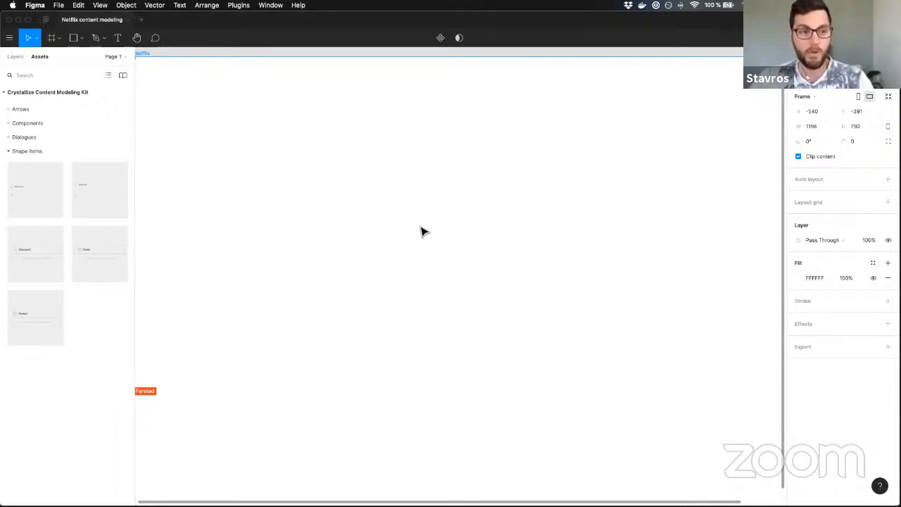
pyautogui.scroll(-1, 426, 224)
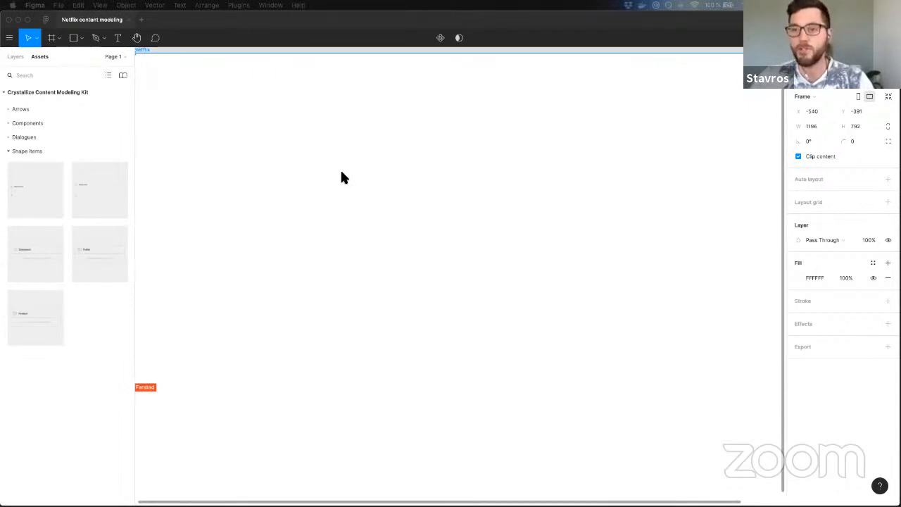
pyautogui.hscroll(1, 339, 176)
pyautogui.scroll(-1, 338, 176)
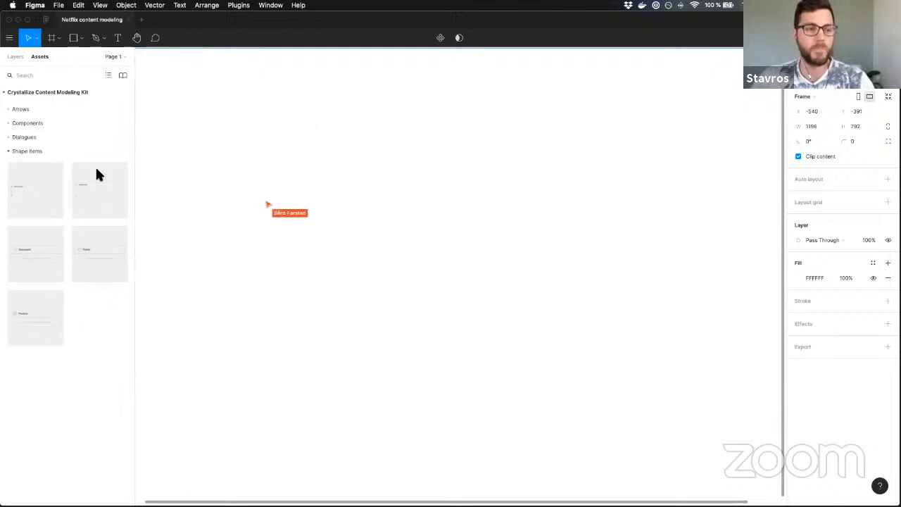
pyautogui.moveTo(44, 196); pyautogui.dragTo(136, 204)
# Step: Enlarge the Netflix frame to 2815 × 1836 by extending its lower-right corner
pyautogui.hscroll(-5, 382, 243)
pyautogui.scroll(-2, 406, 242)
pyautogui.scroll(-3, 407, 243)
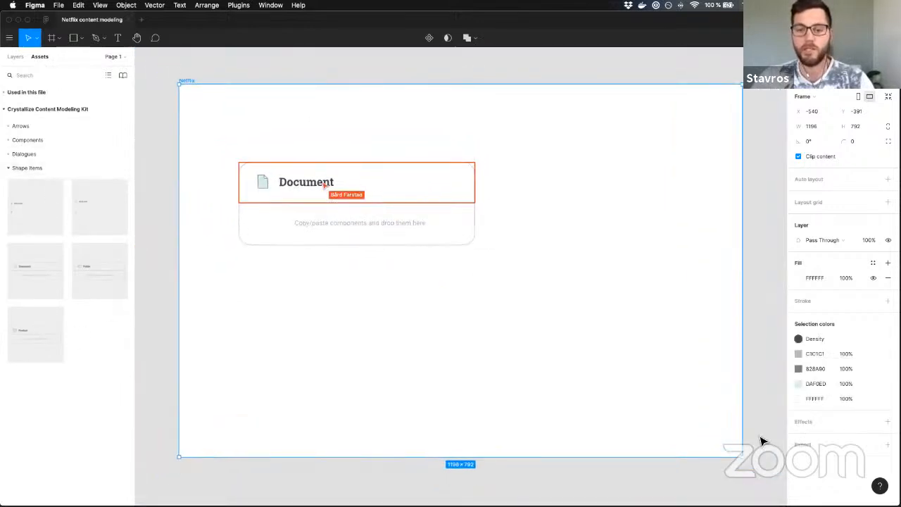
pyautogui.scroll(-2, 669, 374)
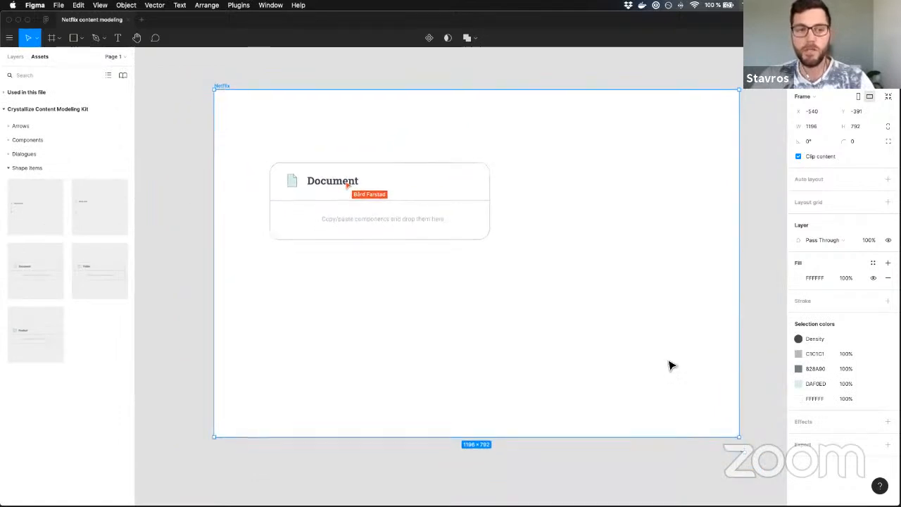
pyautogui.scroll(-3, 629, 352)
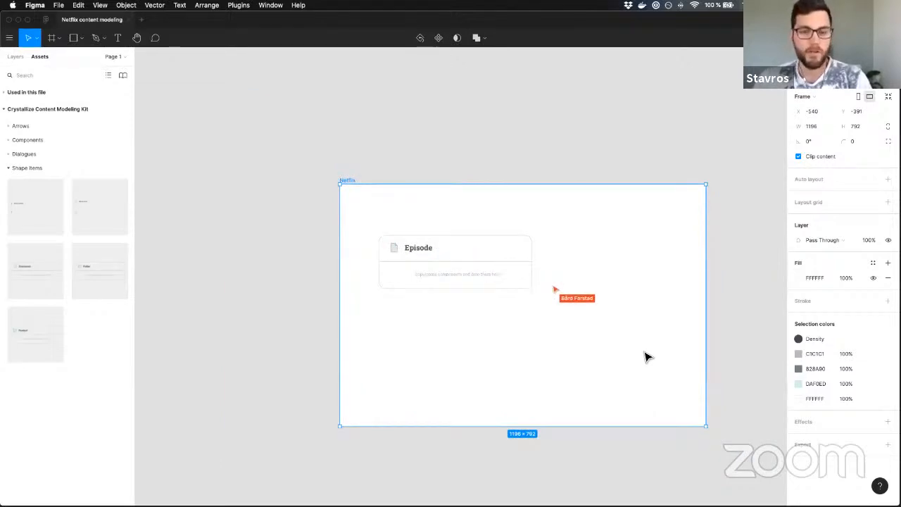
pyautogui.hscroll(3, 696, 397)
pyautogui.scroll(-1, 683, 401)
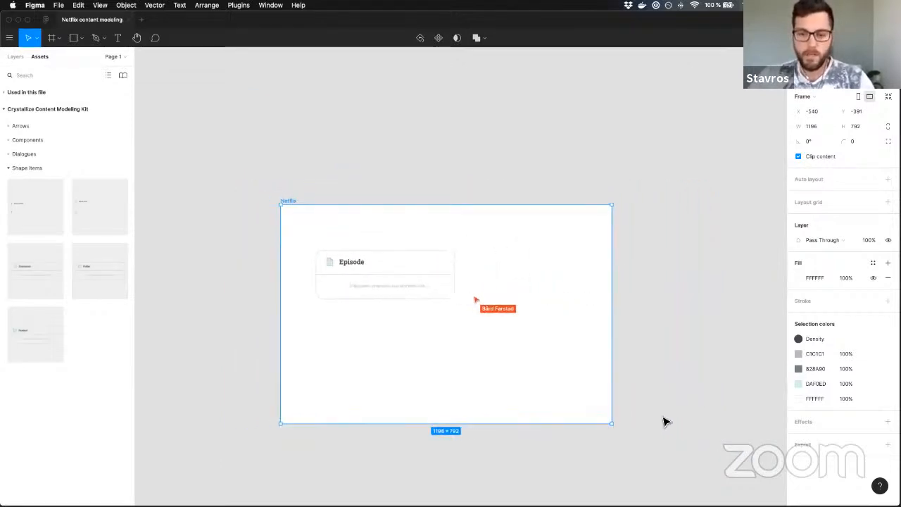
pyautogui.moveTo(616, 425); pyautogui.dragTo(804, 499)
pyautogui.scroll(-3, 656, 396)
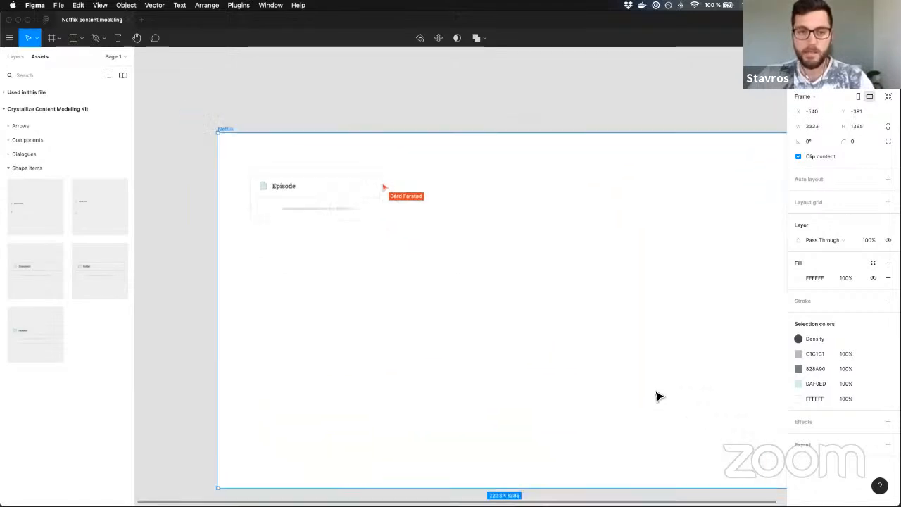
pyautogui.scroll(-3, 657, 396)
pyautogui.hscroll(3, 657, 397)
pyautogui.moveTo(702, 415); pyautogui.dragTo(774, 475)
pyautogui.hscroll(3, 616, 404)
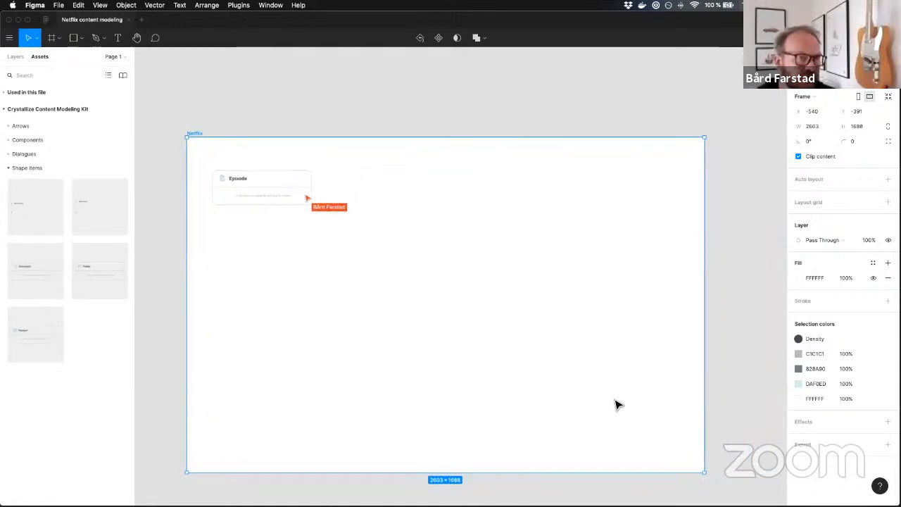
pyautogui.scroll(-1, 634, 415)
pyautogui.moveTo(696, 465); pyautogui.dragTo(733, 491)
pyautogui.scroll(-3, 617, 342)
pyautogui.hscroll(2, 618, 343)
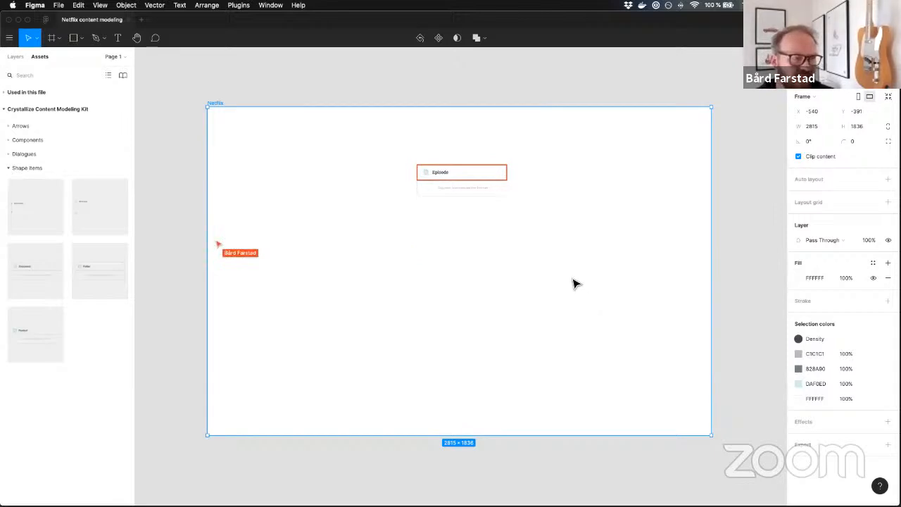
pyautogui.hscroll(1, 526, 245)
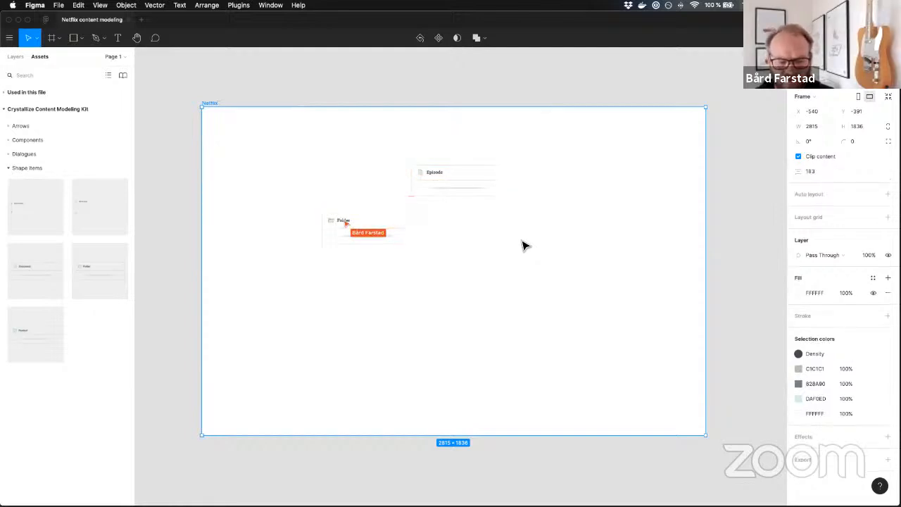
pyautogui.hscroll(1, 638, 325)
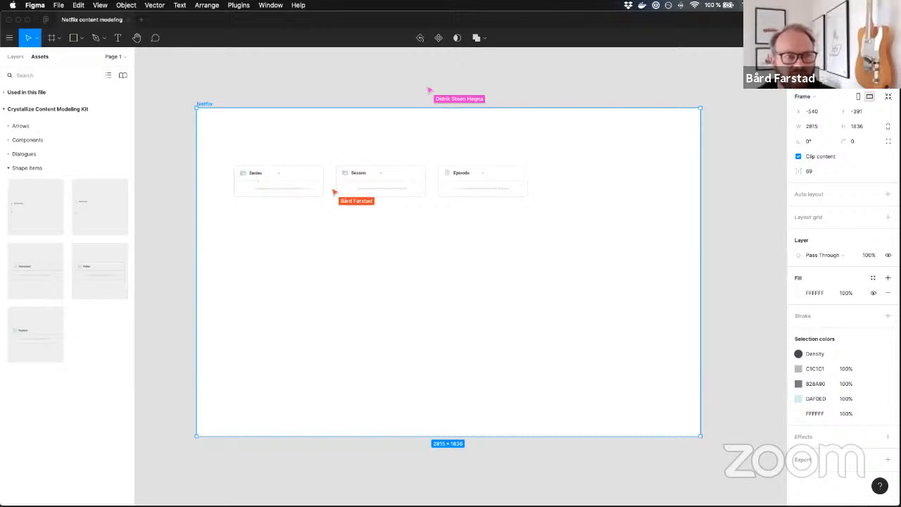
pyautogui.hscroll(1, 349, 304)
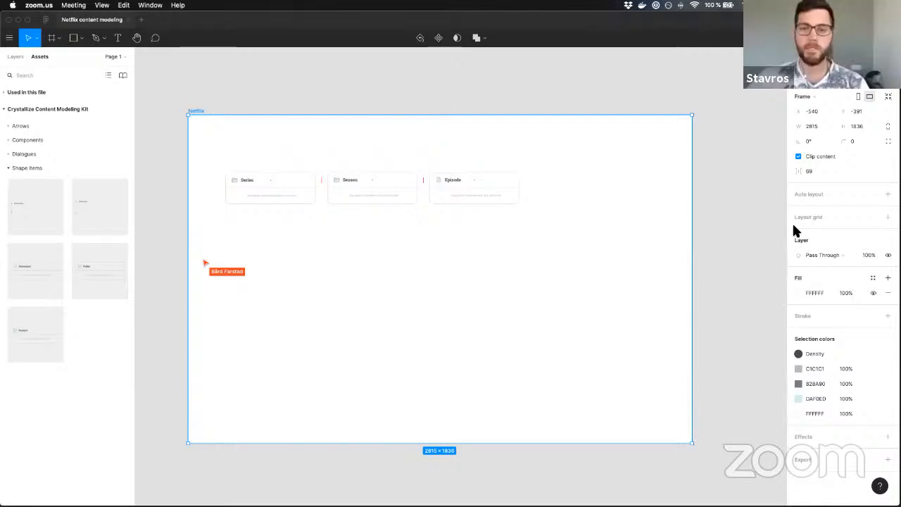
pyautogui.moveTo(704, 21); pyautogui.dragTo(685, 73)
pyautogui.click(692, 44)
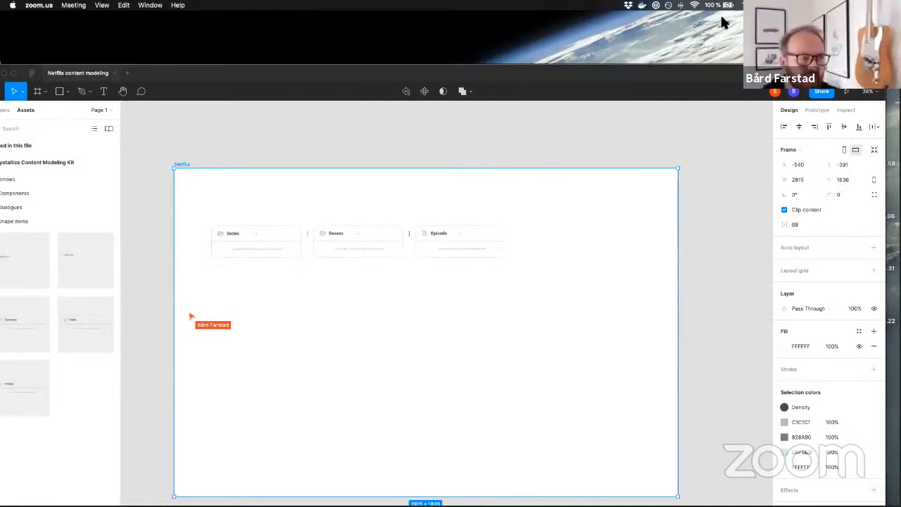
pyautogui.click(359, 299)
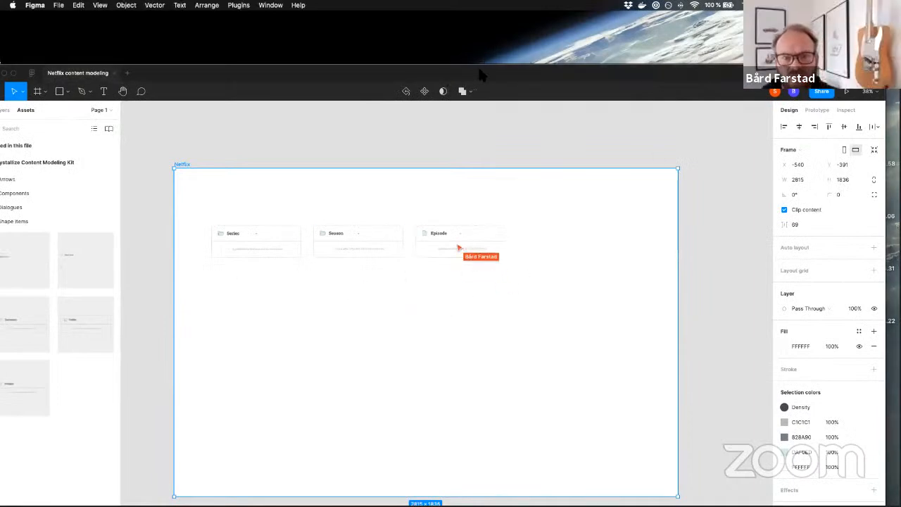
pyautogui.moveTo(481, 68); pyautogui.dragTo(494, 16)
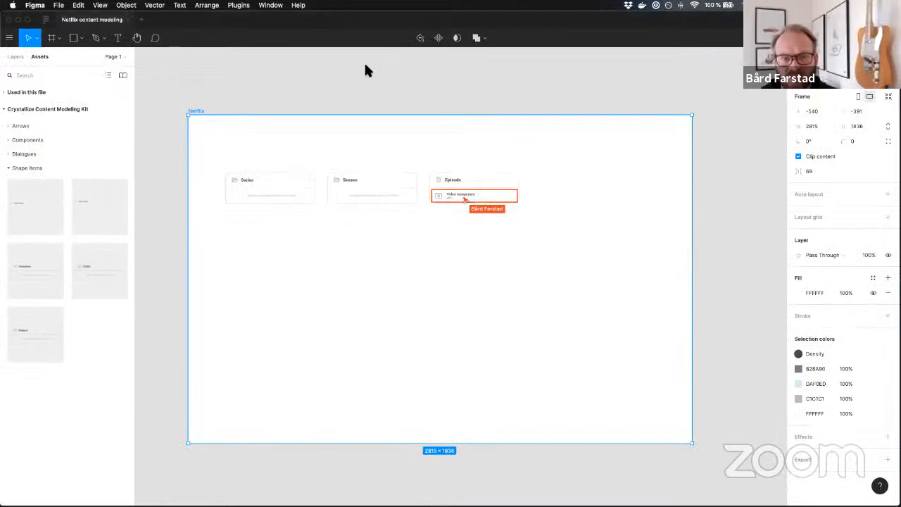
pyautogui.click(710, 73)
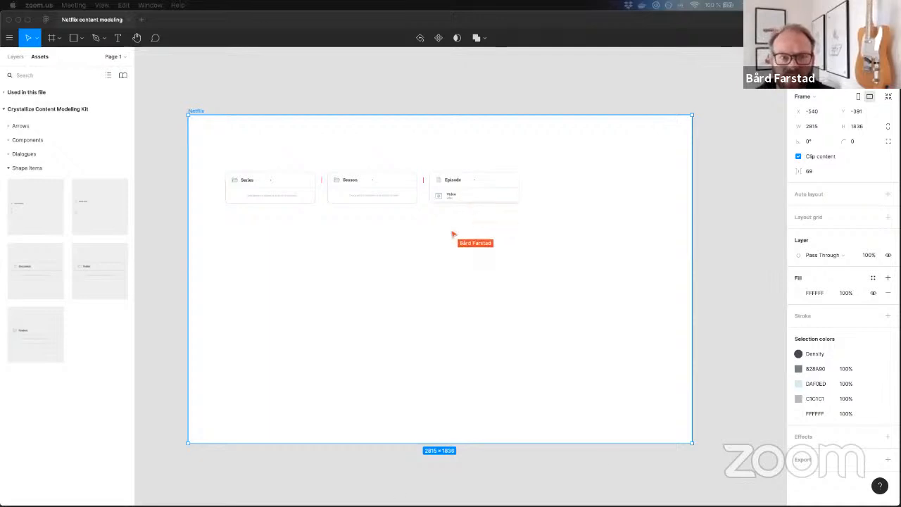
pyautogui.click(640, 35)
pyautogui.click(636, 244)
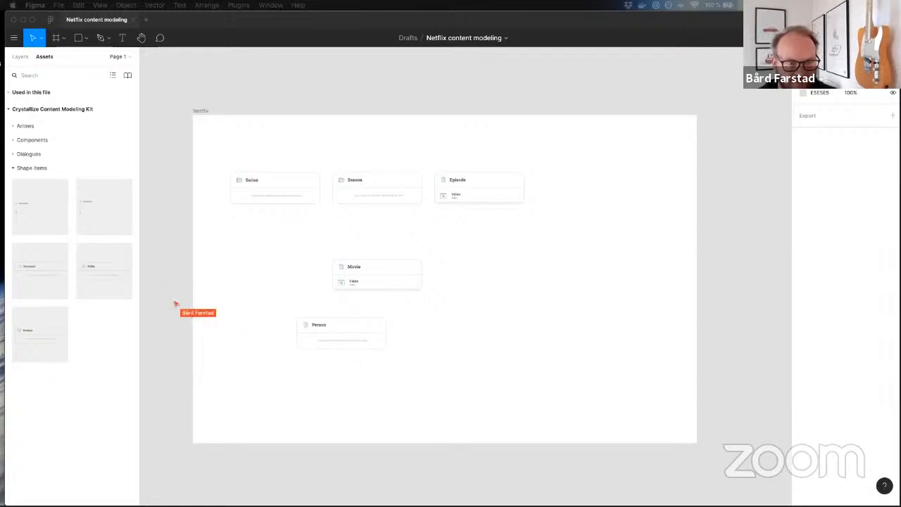
# Step: Move the Person shape horizontally to the left, so it sits below and left of the Movie shape
pyautogui.click(349, 327)
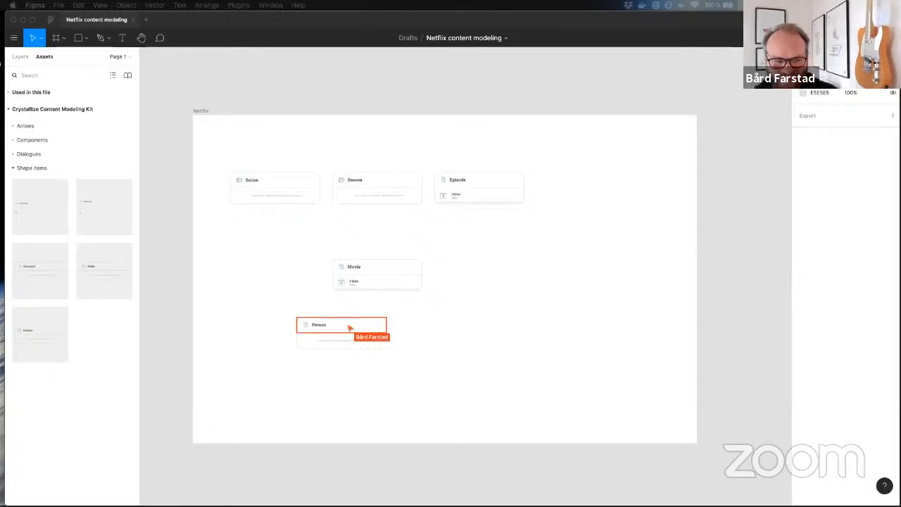
pyautogui.moveTo(342, 328); pyautogui.dragTo(296, 327)
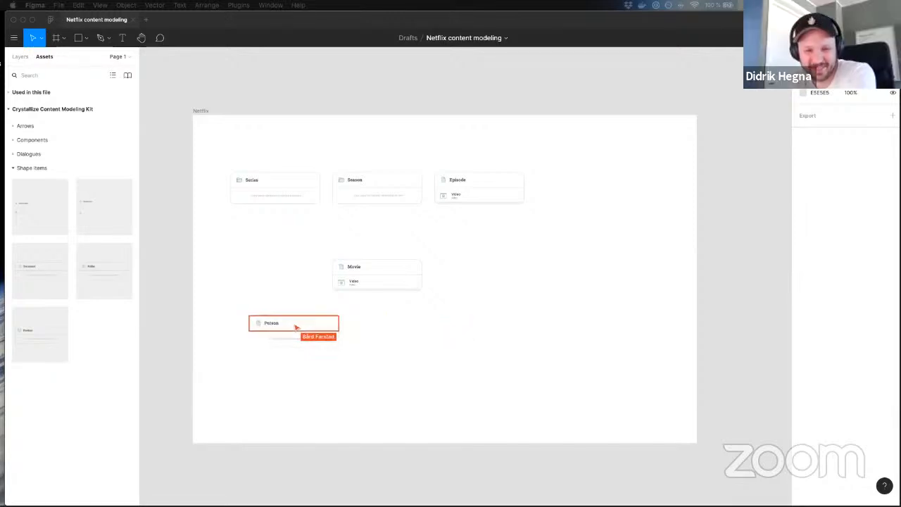
pyautogui.click(247, 310)
pyautogui.moveTo(285, 340); pyautogui.dragTo(285, 340)
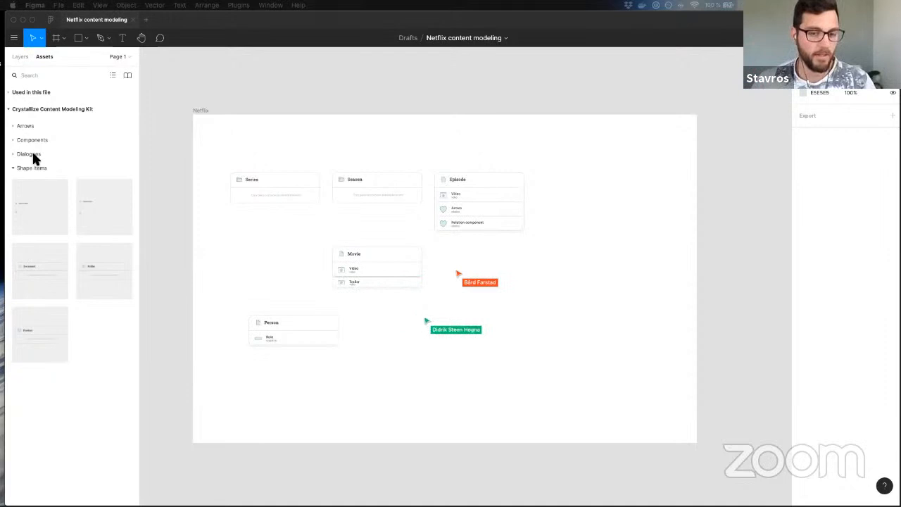
# Step: Expand the Components category of the Crystallize Content Modeling Kit in the asset library
pyautogui.click(34, 152)
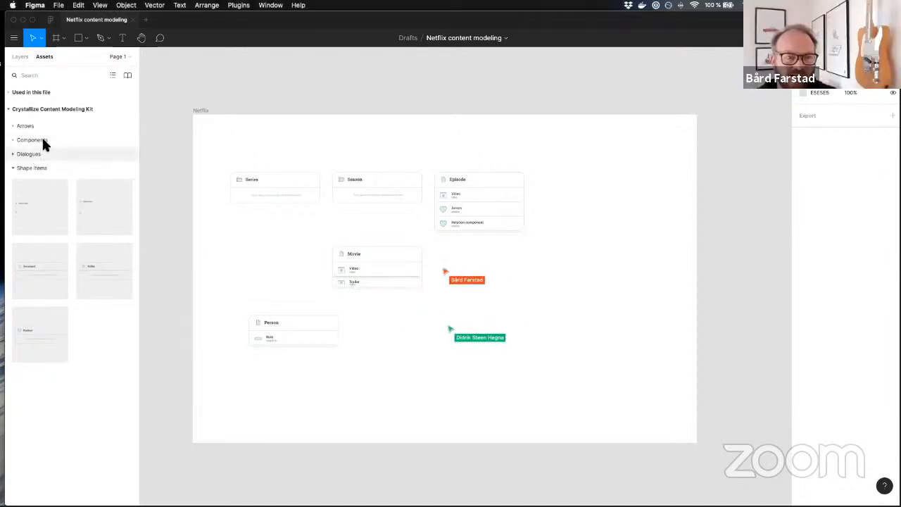
pyautogui.click(44, 141)
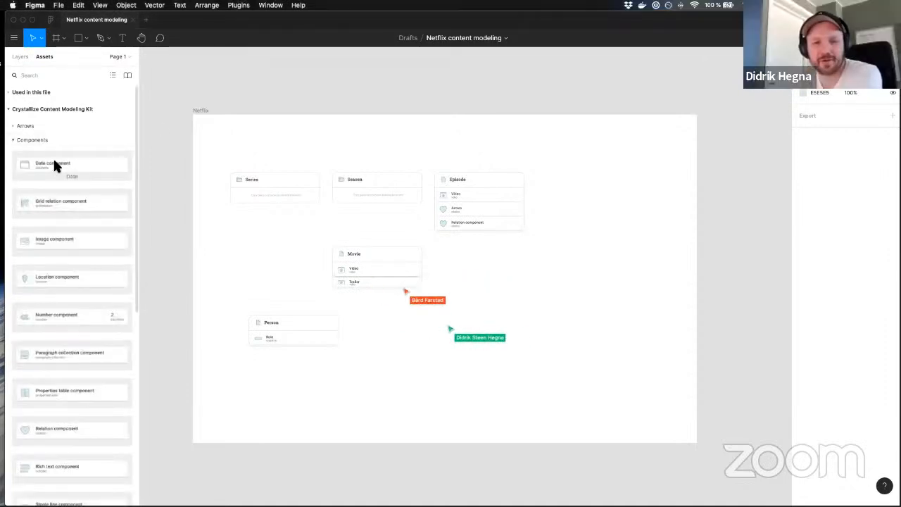
pyautogui.scroll(-1, 56, 235)
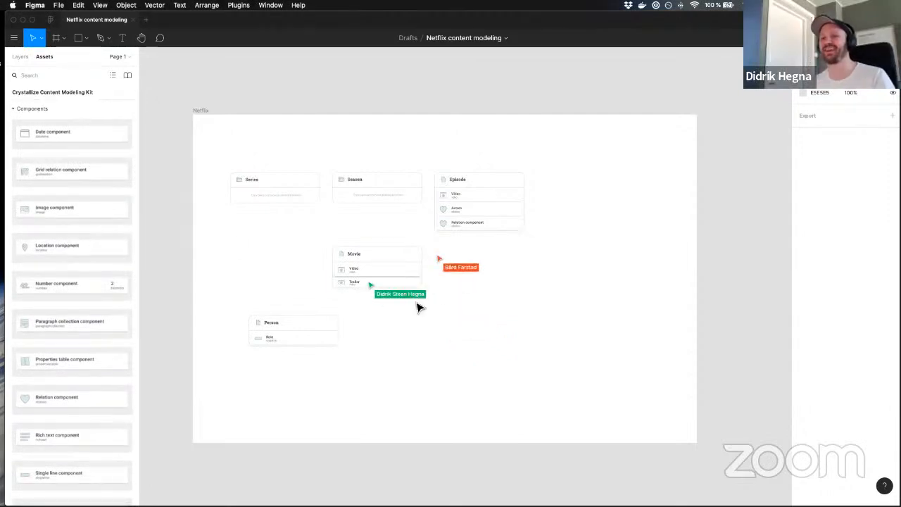
# Step: Check the Season header for a detach option and detach the Series header instance from its main component
pyautogui.click(374, 181)
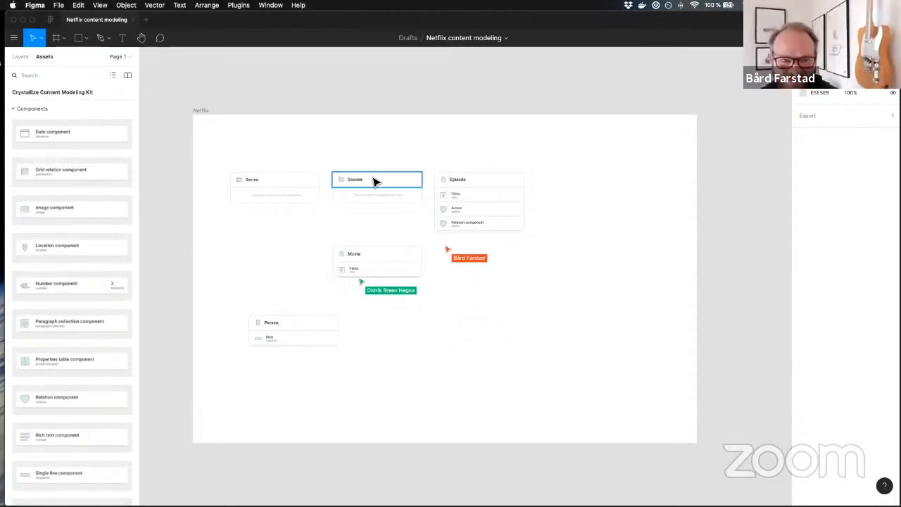
pyautogui.rightClick(402, 177)
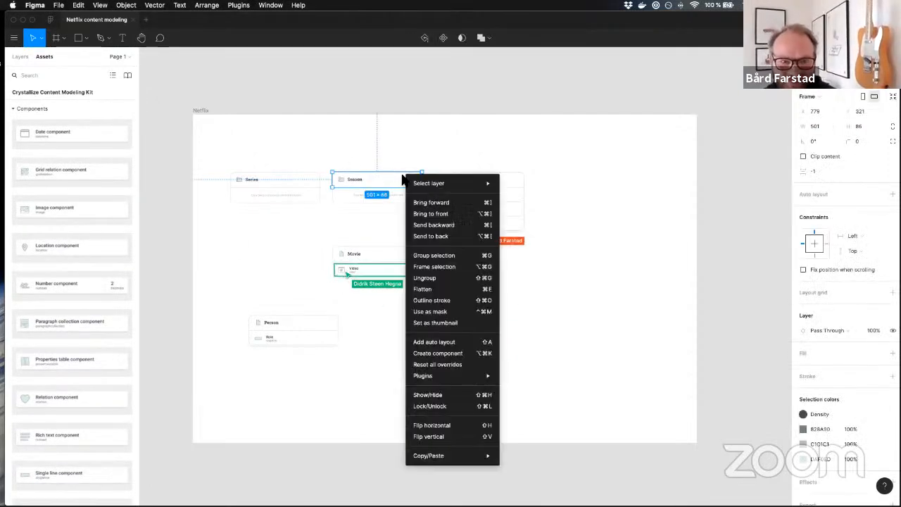
pyautogui.click(378, 331)
pyautogui.click(280, 180)
pyautogui.rightClick(286, 174)
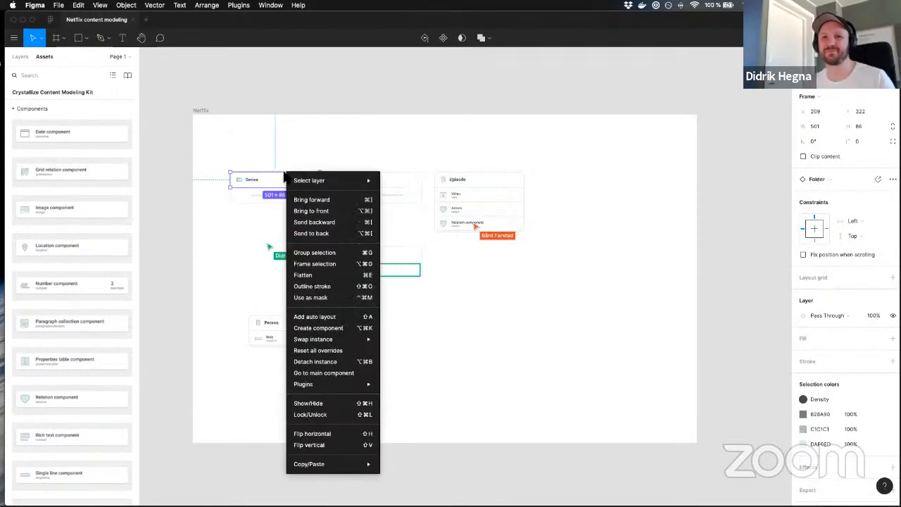
pyautogui.click(339, 363)
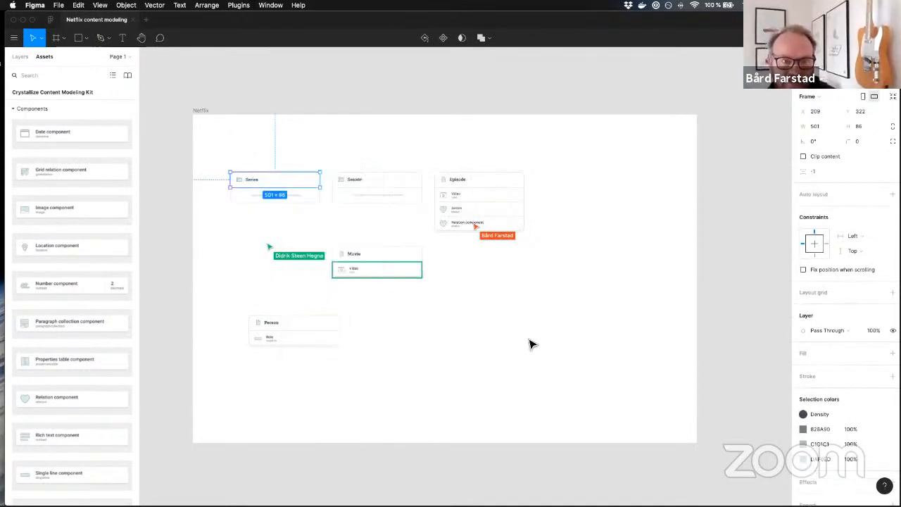
pyautogui.click(531, 344)
pyautogui.click(517, 181)
pyautogui.click(335, 319)
pyautogui.click(475, 295)
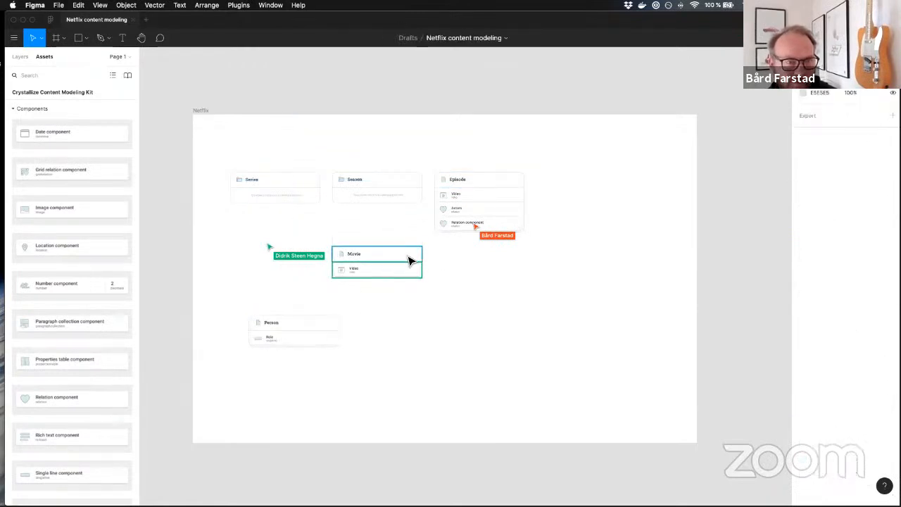
# Step: Add a Rich text component from the modeling kit to the Movie shape, beneath its second video component
pyautogui.click(408, 257)
pyautogui.scroll(-1, 66, 283)
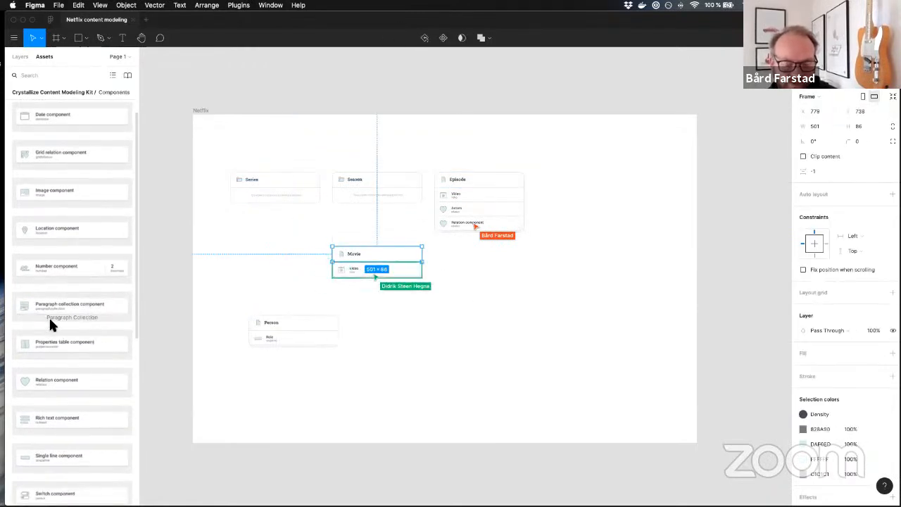
pyautogui.scroll(2, 64, 225)
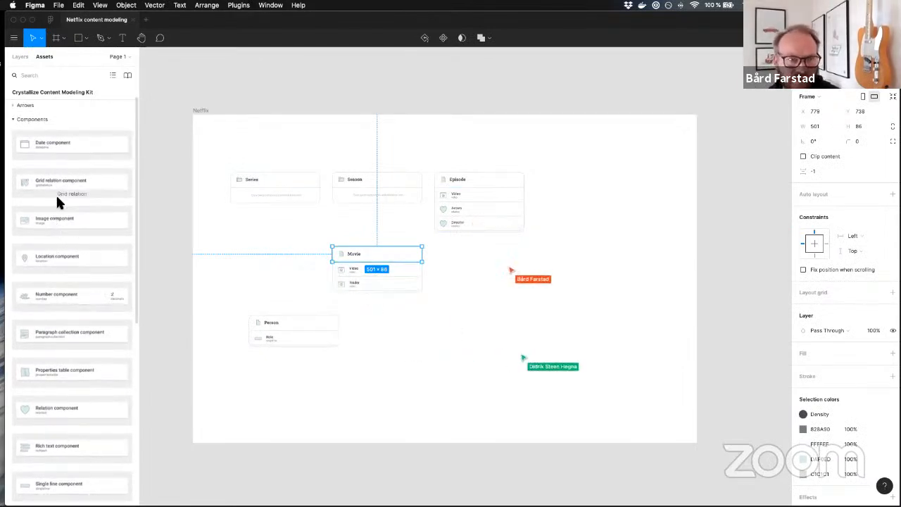
pyautogui.scroll(-2, 55, 352)
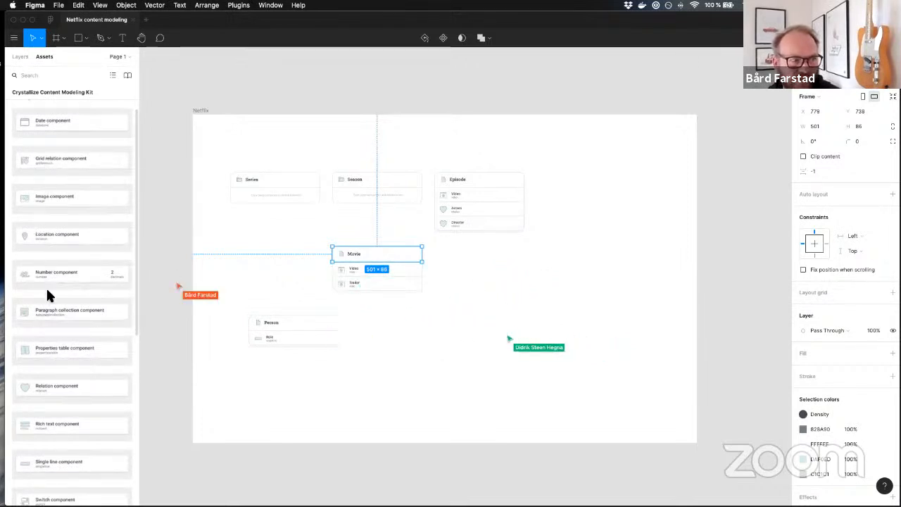
pyautogui.scroll(2, 46, 286)
pyautogui.scroll(-5, 45, 286)
pyautogui.moveTo(54, 352); pyautogui.dragTo(368, 297)
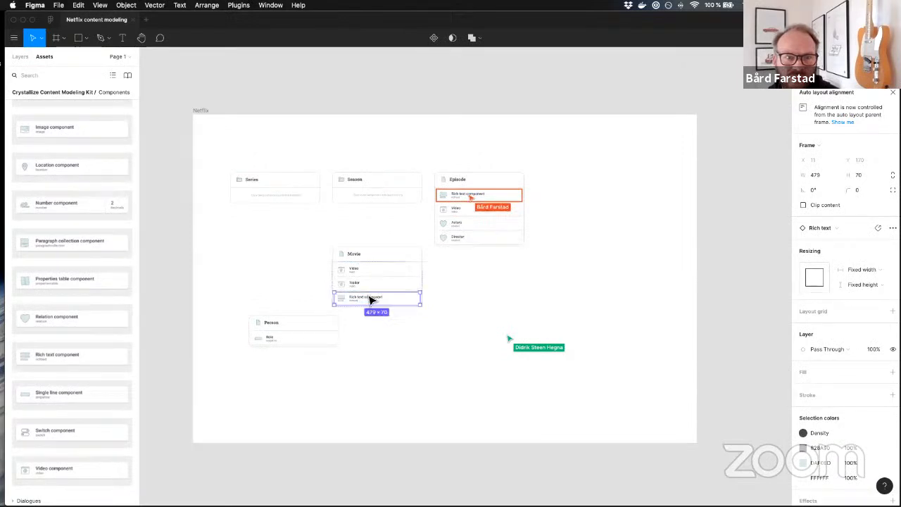
# Step: Rename the Movie shape's new rich text component to Summary
pyautogui.doubleClick(369, 299)
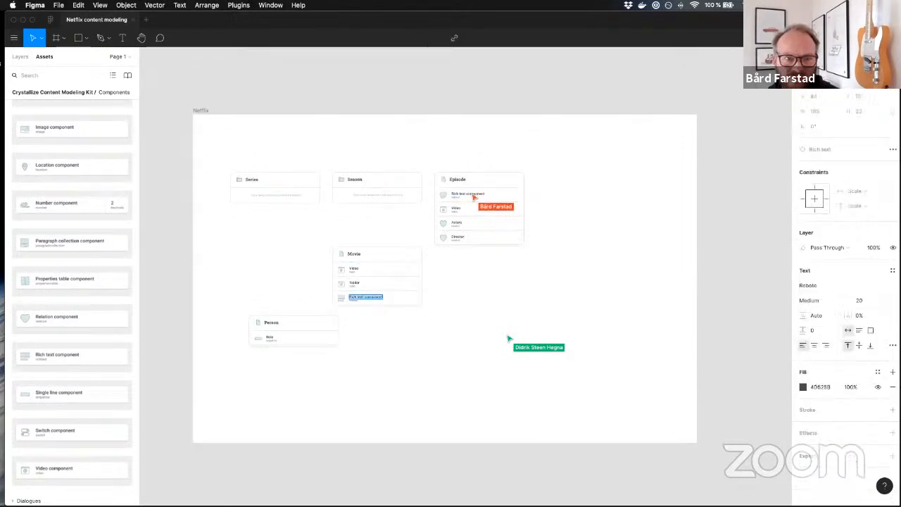
pyautogui.write('Description')
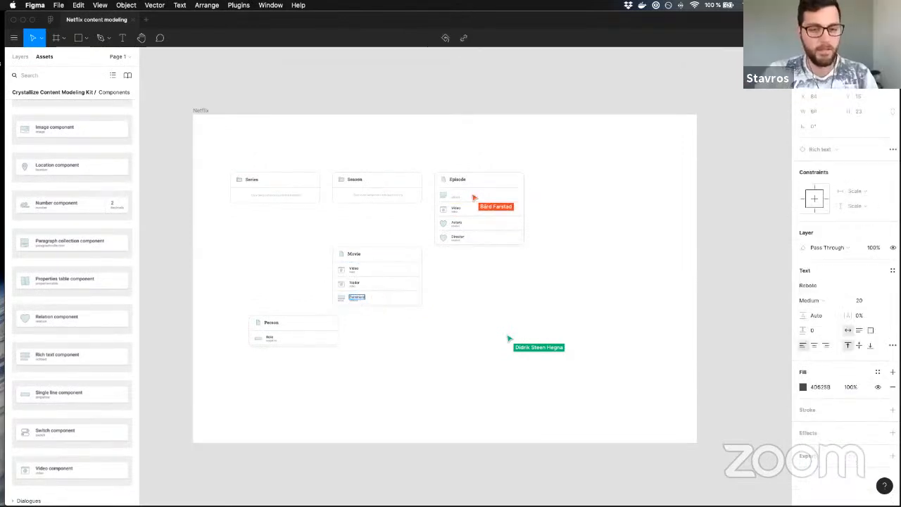
pyautogui.click(439, 333)
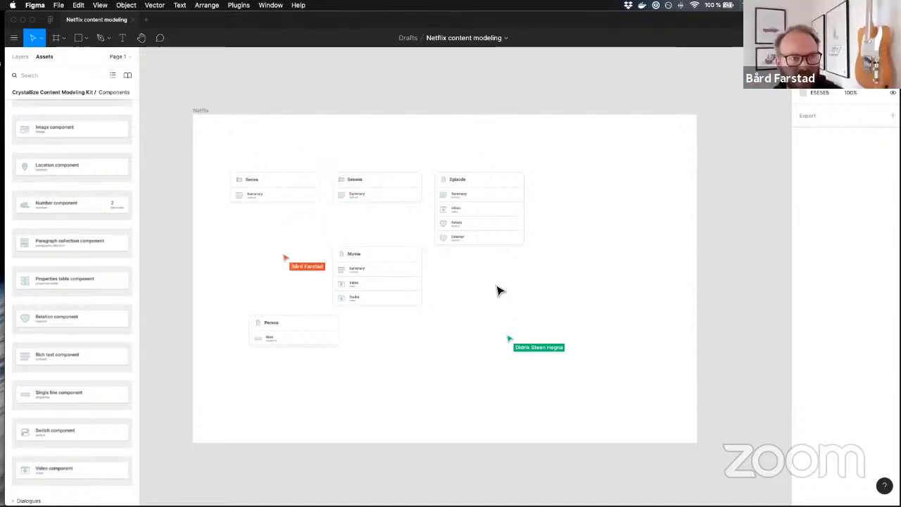
pyautogui.hscroll(1, 500, 291)
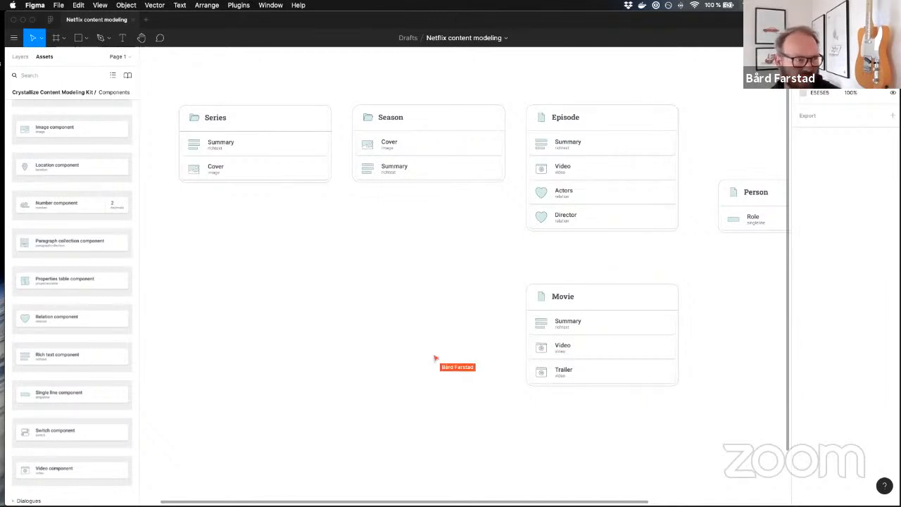
pyautogui.hscroll(3, 342, 246)
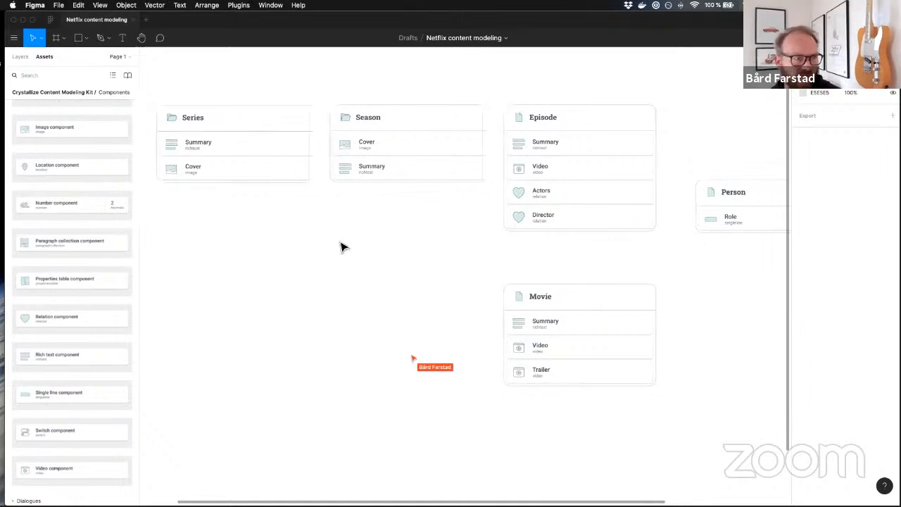
pyautogui.scroll(-1, 381, 249)
pyautogui.hscroll(2, 380, 249)
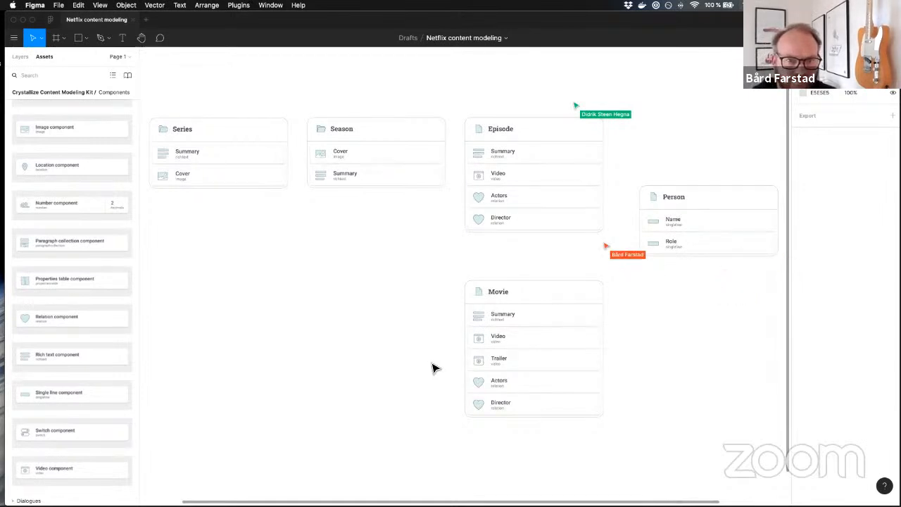
pyautogui.hscroll(1, 431, 354)
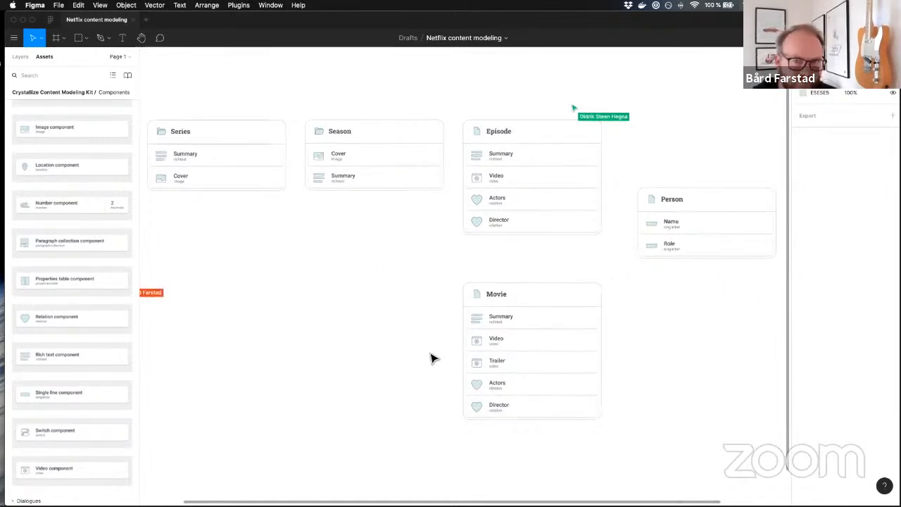
pyautogui.hscroll(-2, 431, 354)
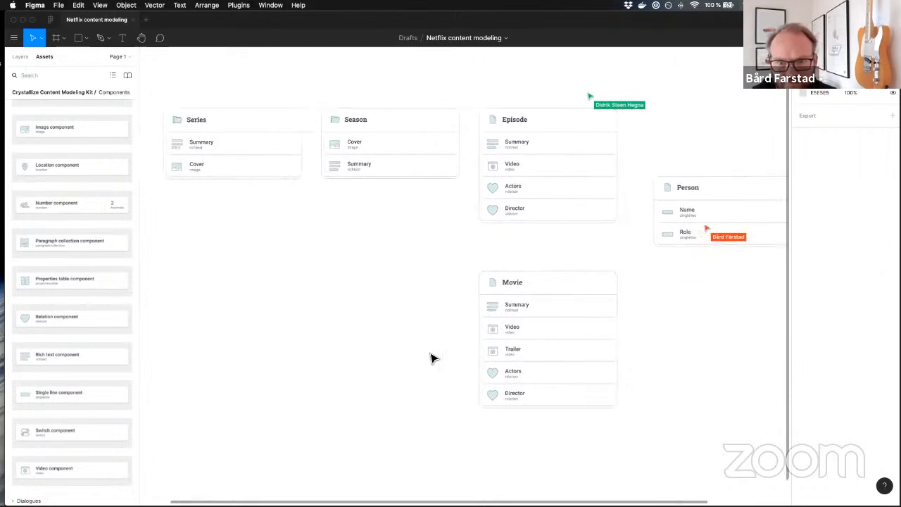
pyautogui.scroll(-2, 432, 358)
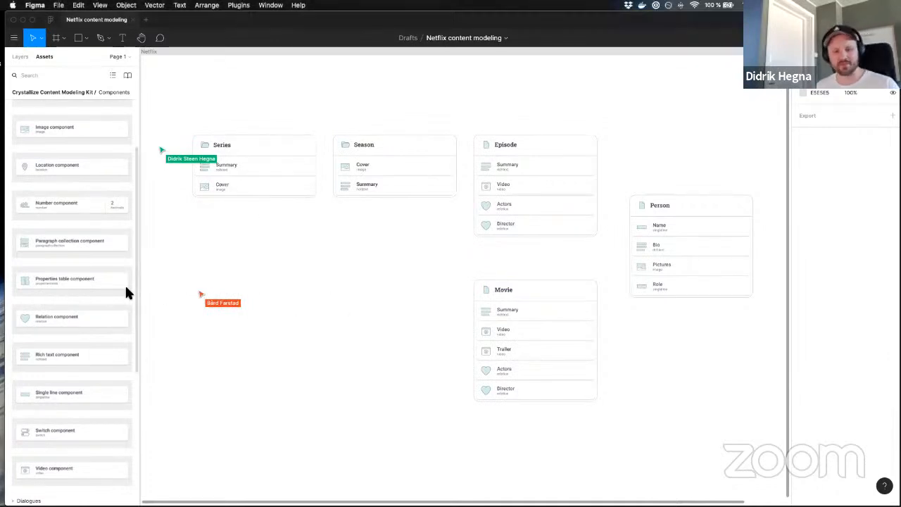
# Step: Add a Date component from the modeling kit to the Episode shape beneath Director and rename it Release date
pyautogui.scroll(2, 58, 338)
pyautogui.scroll(2, 56, 296)
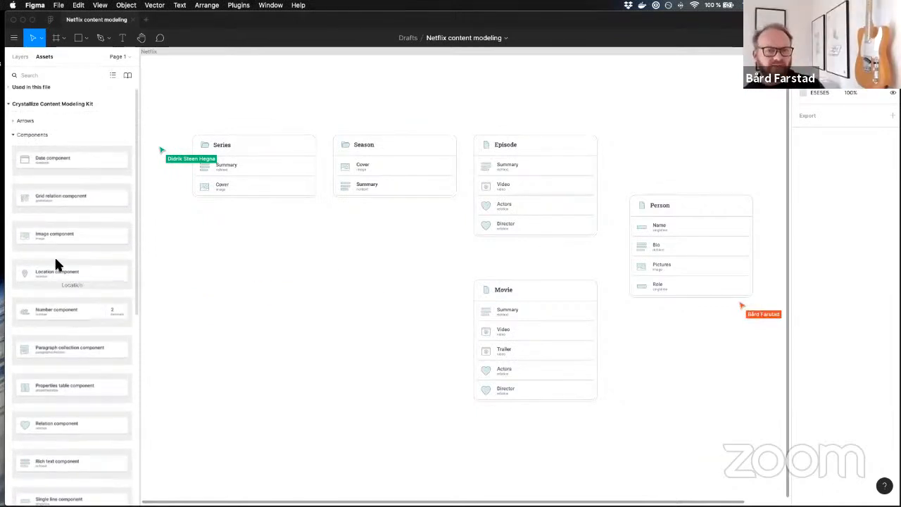
pyautogui.moveTo(54, 169); pyautogui.dragTo(517, 247)
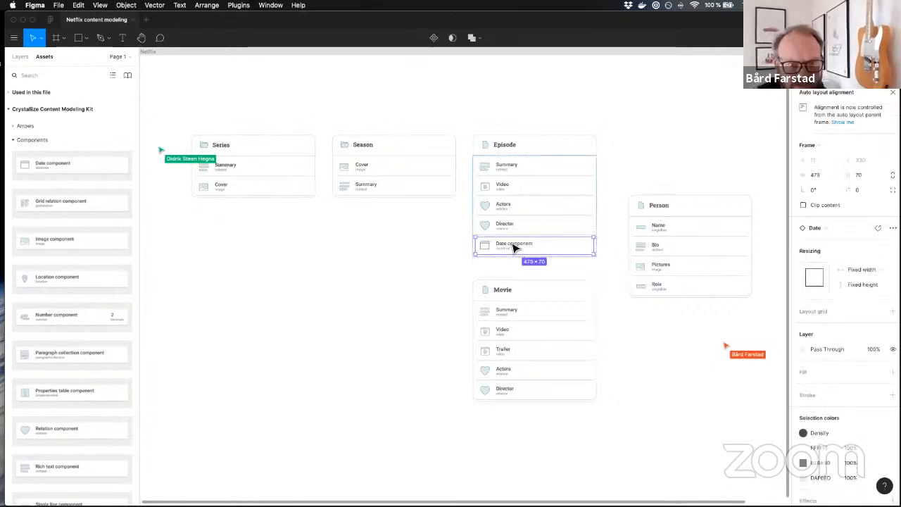
pyautogui.doubleClick(513, 245)
pyautogui.write('Release date')
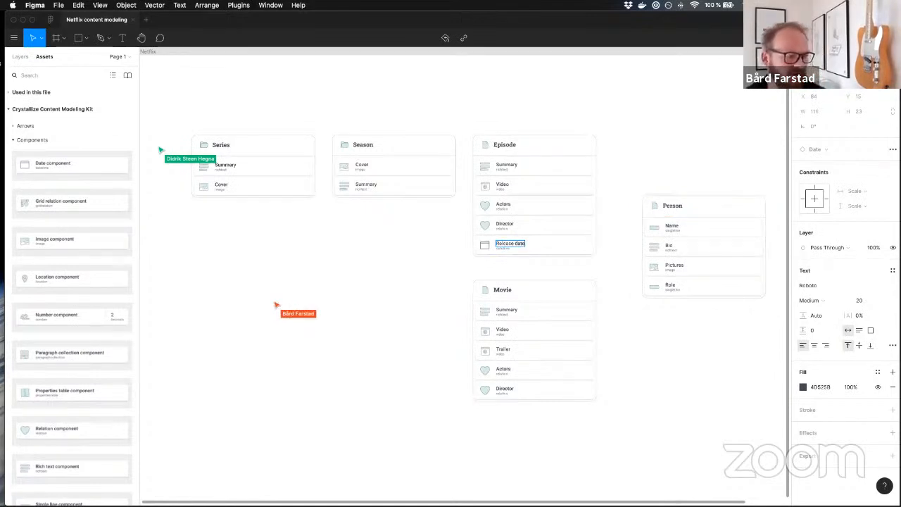
pyautogui.click(567, 248)
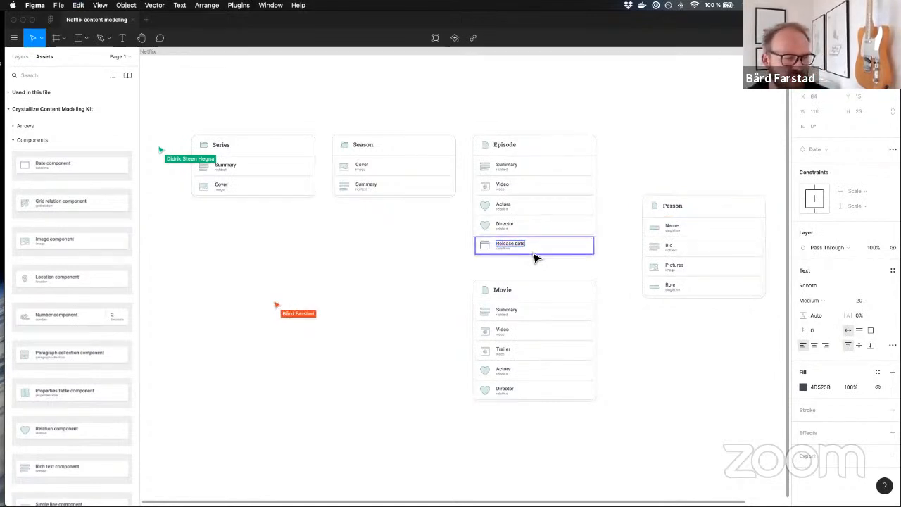
# Step: Copy the Episode shape's Release date component into the Movie shape beneath Director
pyautogui.click(542, 254)
pyautogui.press('super+z')
pyautogui.press('super+z')
pyautogui.click(567, 254)
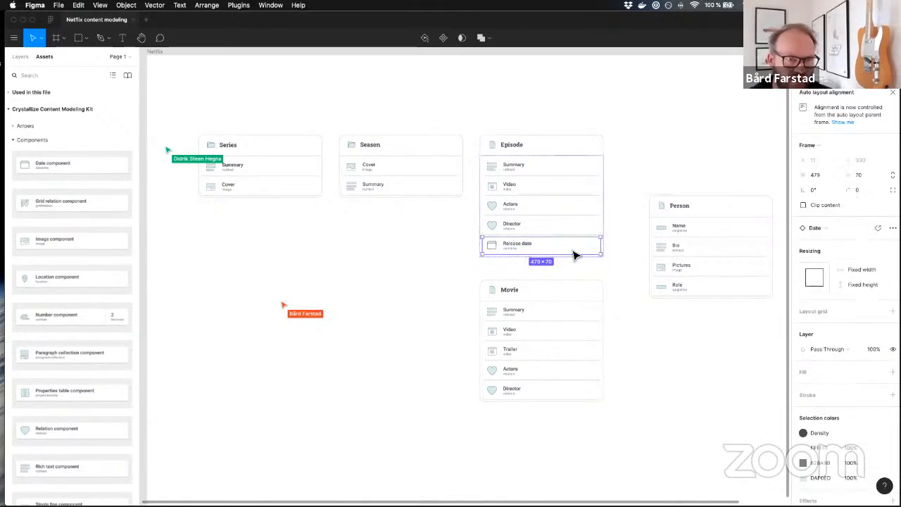
pyautogui.press('super+v')
pyautogui.moveTo(569, 268); pyautogui.dragTo(533, 394)
pyautogui.click(418, 364)
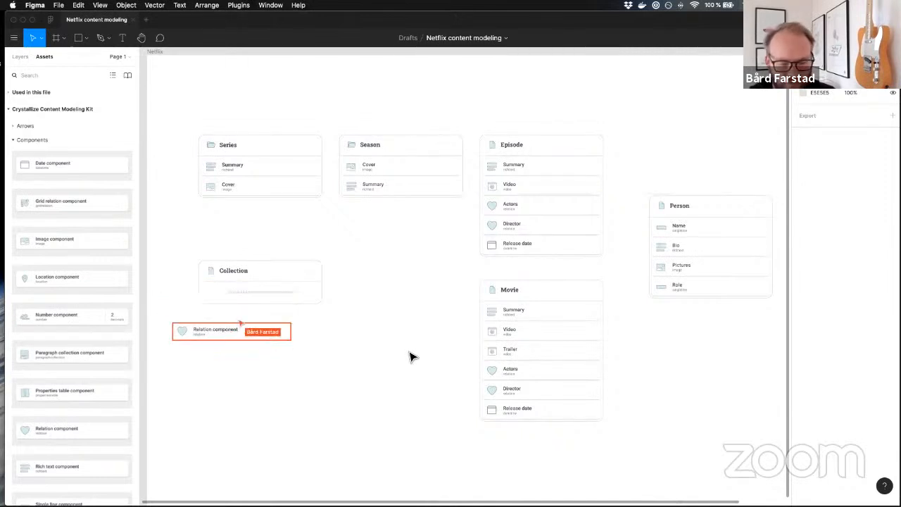
# Step: Detach the Collection header instance from its main component
pyautogui.click(279, 270)
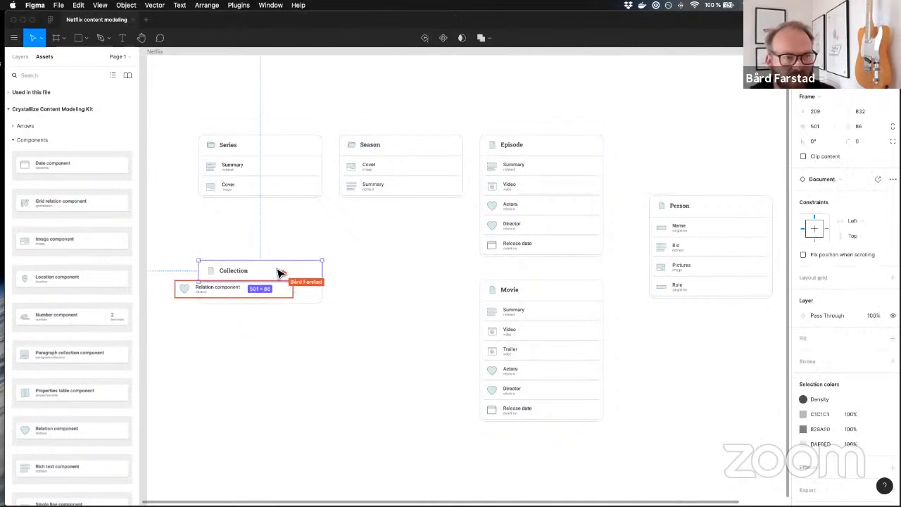
pyautogui.rightClick(281, 270)
pyautogui.click(345, 390)
pyautogui.click(354, 296)
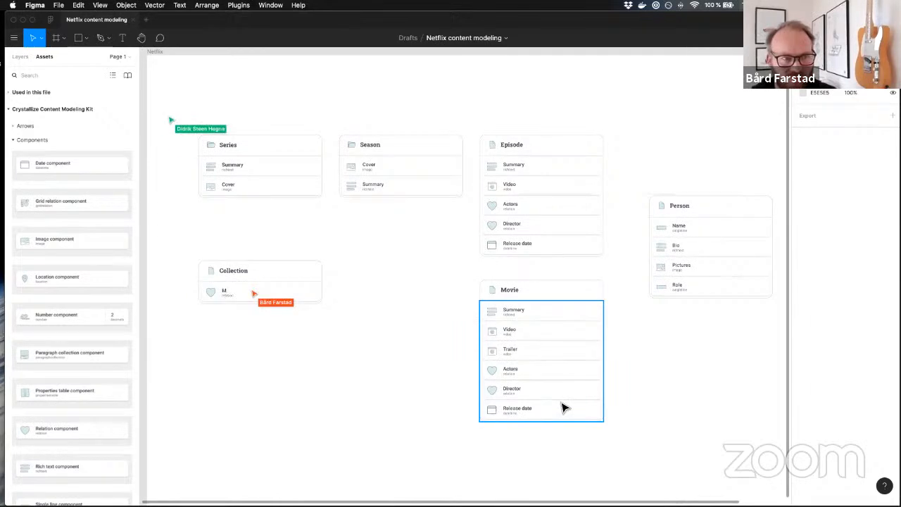
# Step: Move the Person shape farther away from Episode and expand the modeling kit's Arrows category
pyautogui.moveTo(704, 221); pyautogui.dragTo(733, 237)
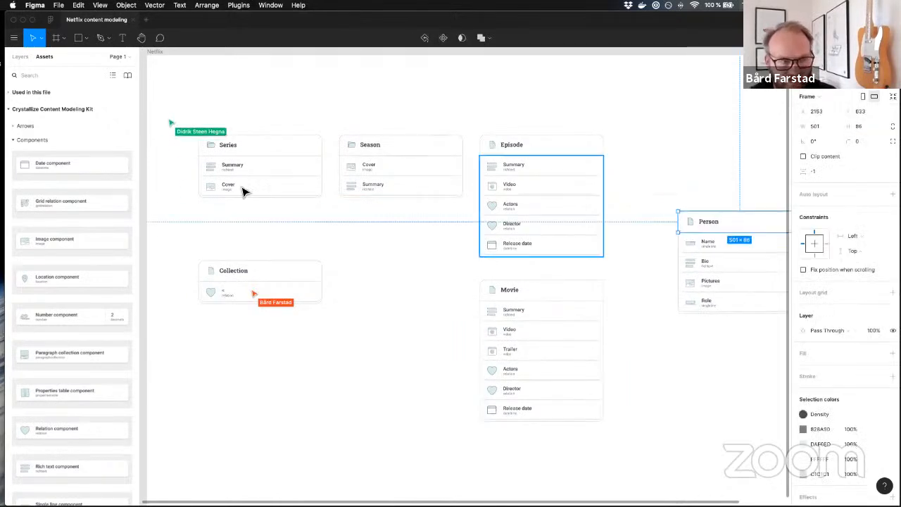
pyautogui.click(86, 140)
pyautogui.click(77, 132)
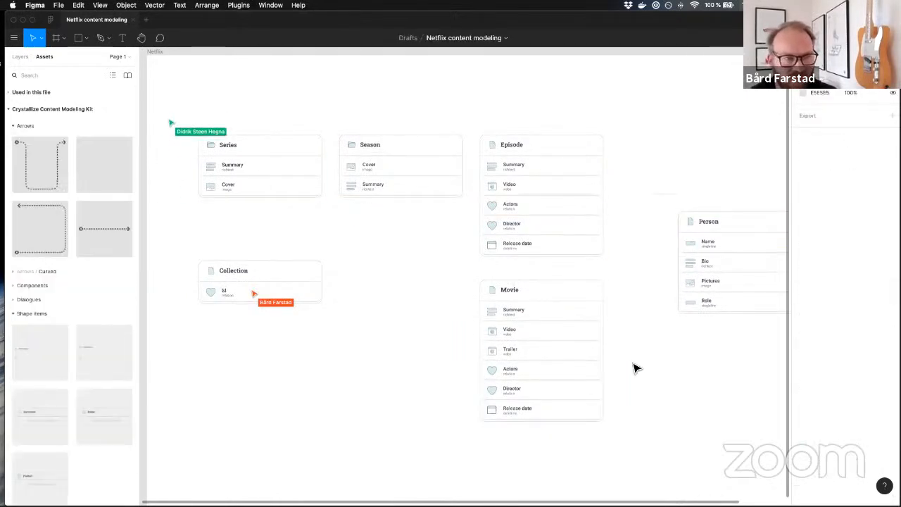
# Step: Place a Corner arrow from the modeling kit above the Person shape
pyautogui.hscroll(3, 592, 358)
pyautogui.scroll(-3, 591, 358)
pyautogui.scroll(4, 591, 358)
pyautogui.hscroll(-2, 520, 361)
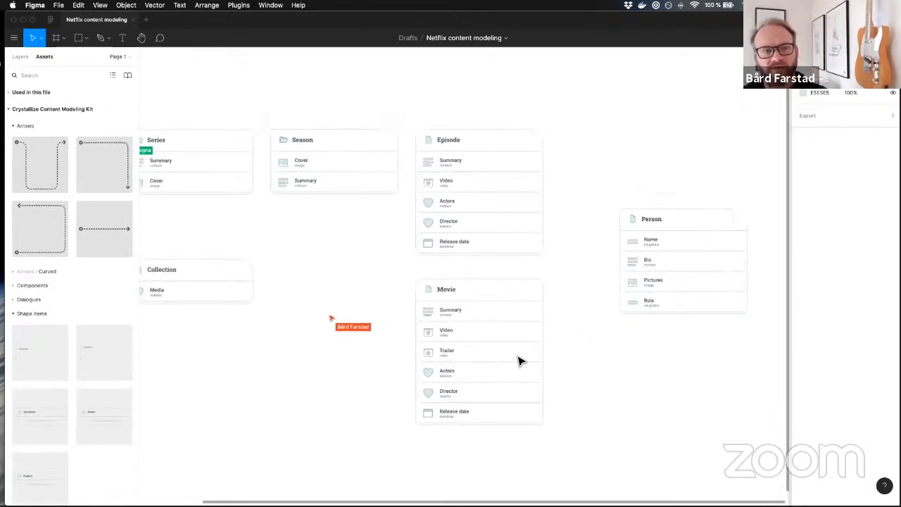
pyautogui.moveTo(110, 232); pyautogui.dragTo(91, 218)
pyautogui.moveTo(115, 173); pyautogui.dragTo(654, 133)
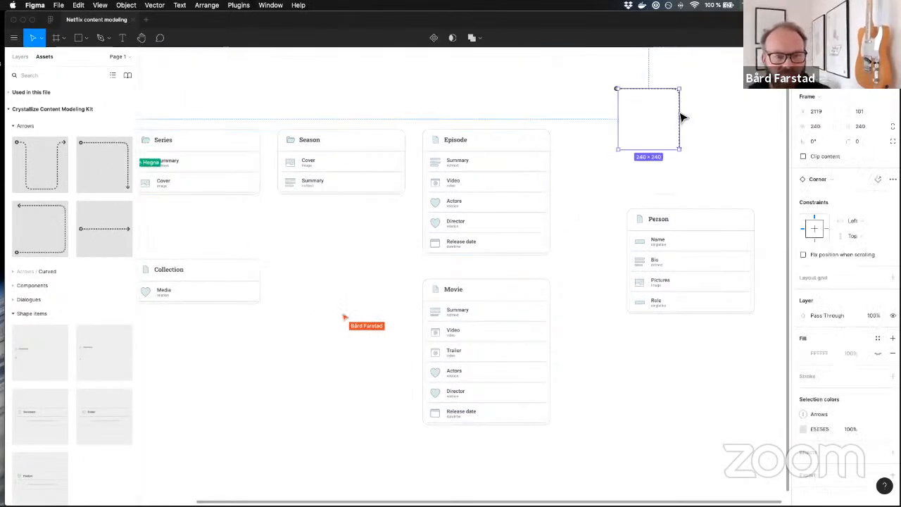
# Step: Reduce the corner arrow's height to about 120 and move it so it starts beside Episode's Actors component
pyautogui.click(730, 148)
pyautogui.moveTo(658, 110); pyautogui.dragTo(612, 158)
pyautogui.click(708, 227)
pyautogui.moveTo(708, 227); pyautogui.dragTo(715, 263)
pyautogui.click(611, 179)
pyautogui.moveTo(611, 179); pyautogui.dragTo(602, 227)
pyautogui.click(608, 291)
# Step: Move the Person shape below the corner arrow's tip and widen the arrow to about 454 so it points at Person's header
pyautogui.moveTo(737, 291); pyautogui.dragTo(704, 290)
pyautogui.press('super+z')
pyautogui.moveTo(733, 261)
pyautogui.mouseDown()
pyautogui.moveTo(678, 258)
pyautogui.moveTo(716, 253)
pyautogui.mouseUp()
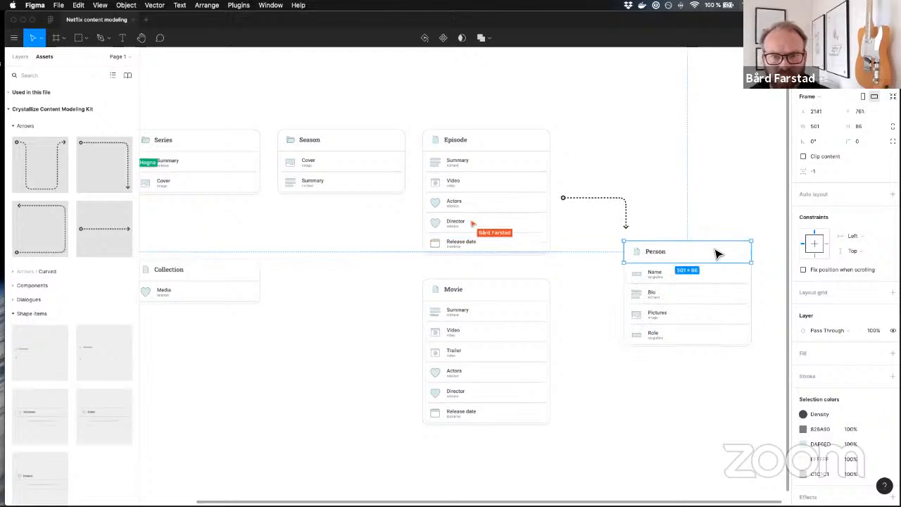
pyautogui.moveTo(628, 216); pyautogui.dragTo(682, 214)
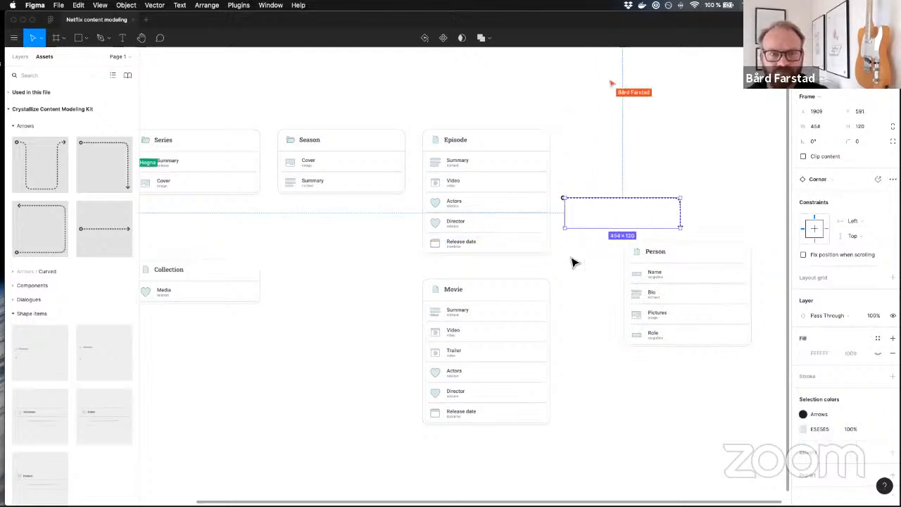
pyautogui.click(605, 275)
# Step: Add a second Corner arrow between Movie and Person and flip it vertically so its tip points up at Person
pyautogui.scroll(-3, 607, 275)
pyautogui.scroll(1, 556, 236)
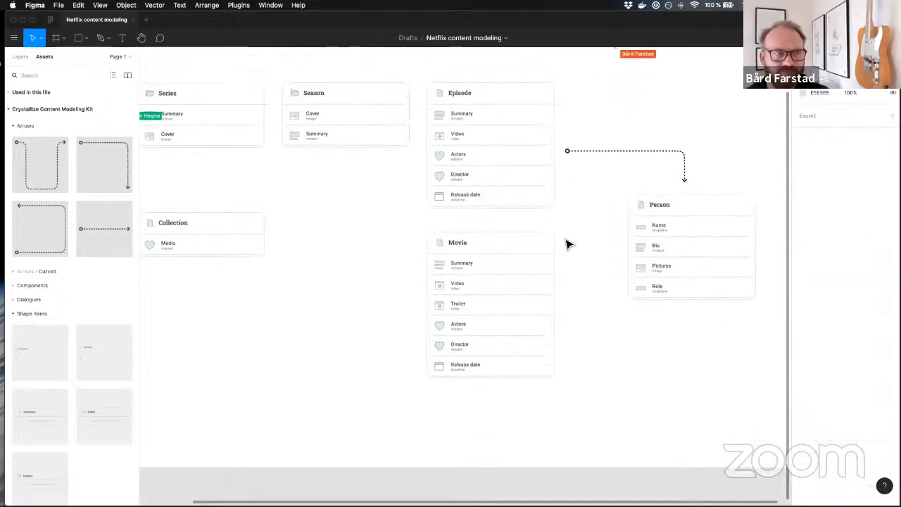
pyautogui.scroll(-2, 591, 242)
pyautogui.hscroll(-2, 592, 243)
pyautogui.scroll(1, 597, 244)
pyautogui.hscroll(2, 595, 245)
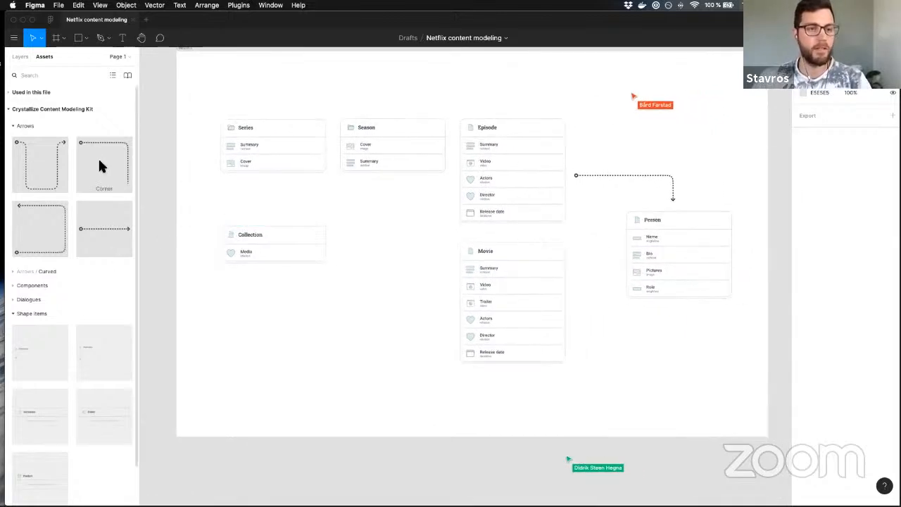
pyautogui.moveTo(104, 169); pyautogui.dragTo(626, 352)
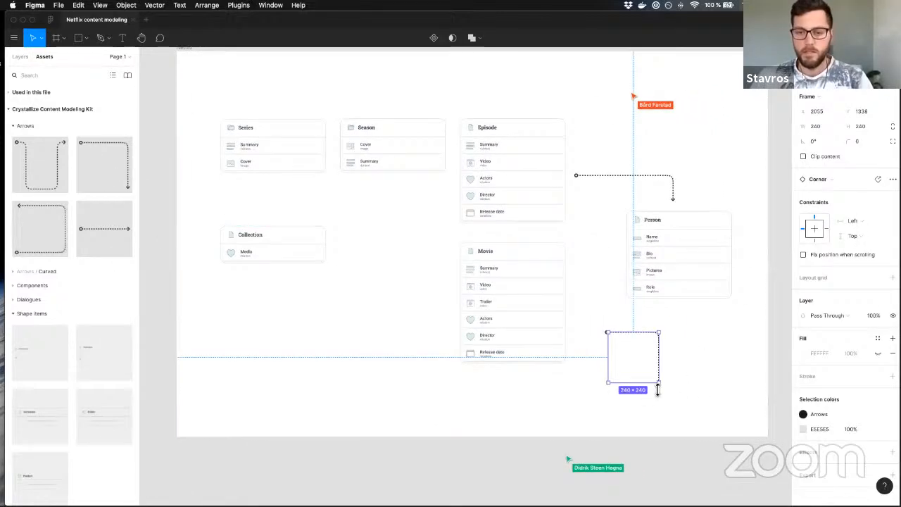
pyautogui.moveTo(641, 383); pyautogui.dragTo(675, 321)
pyautogui.click(662, 344)
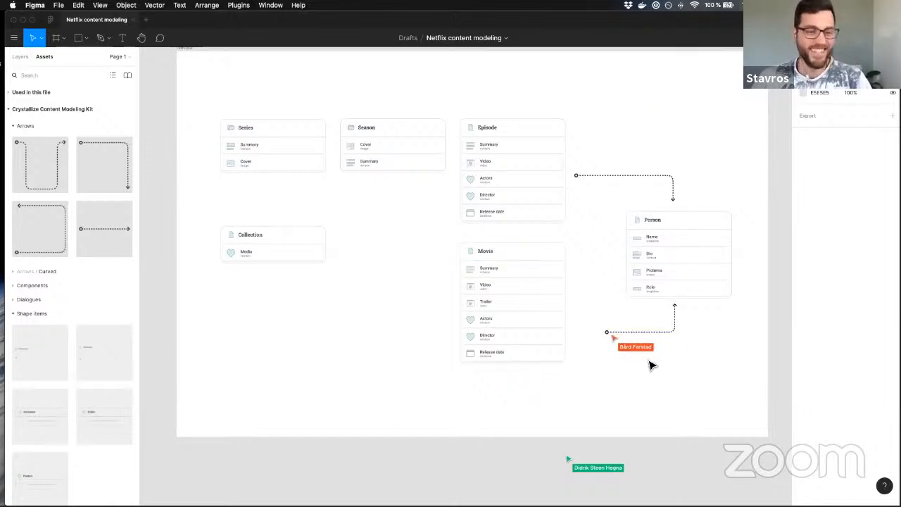
# Step: Reposition and widen the second corner arrow so it runs from beside Movie's Director component to below Person
pyautogui.moveTo(637, 321); pyautogui.dragTo(682, 325)
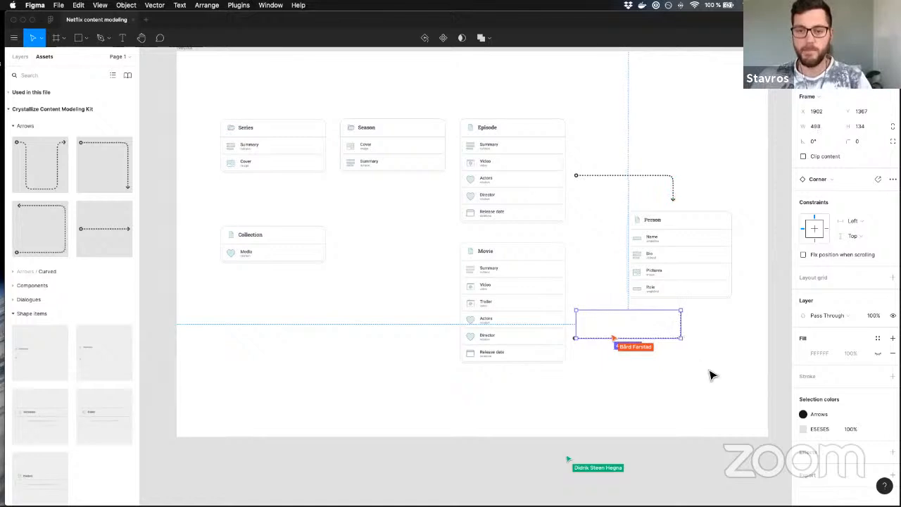
pyautogui.click(710, 374)
pyautogui.click(682, 325)
pyautogui.click(682, 324)
pyautogui.click(681, 325)
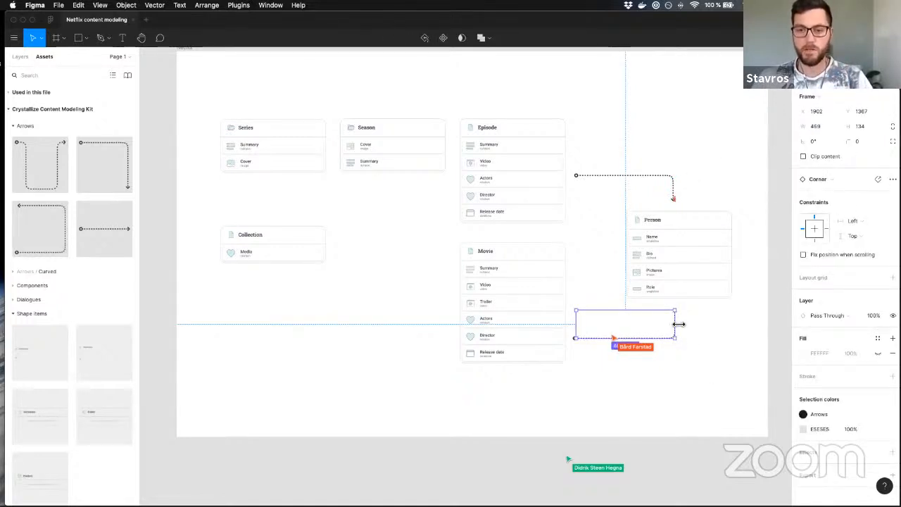
pyautogui.click(583, 392)
pyautogui.hscroll(-3, 535, 384)
pyautogui.scroll(2, 535, 384)
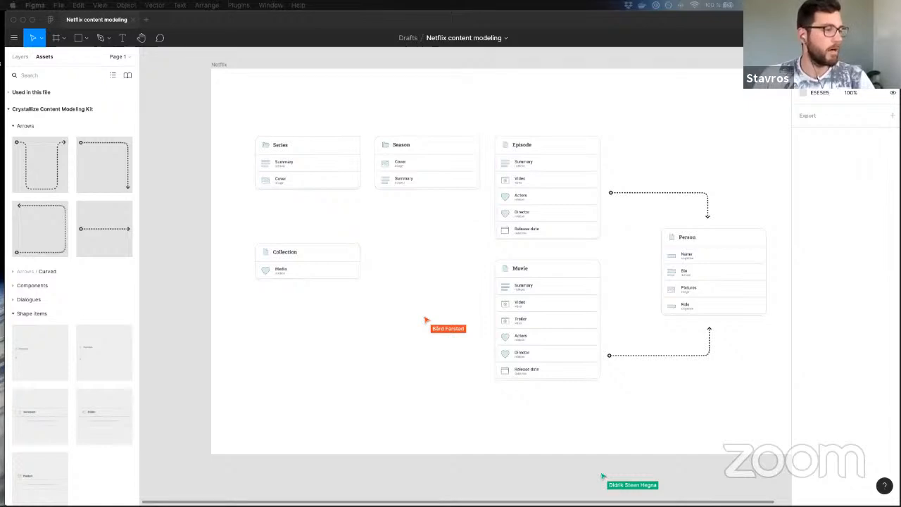
# Step: Switch to Crystallize PIM in Chrome and open the Flix tenant's Shapes page
pyautogui.moveTo(276, 47); pyautogui.dragTo(281, 25)
pyautogui.moveTo(131, 21); pyautogui.dragTo(0, 22)
pyautogui.doubleClick(574, 28)
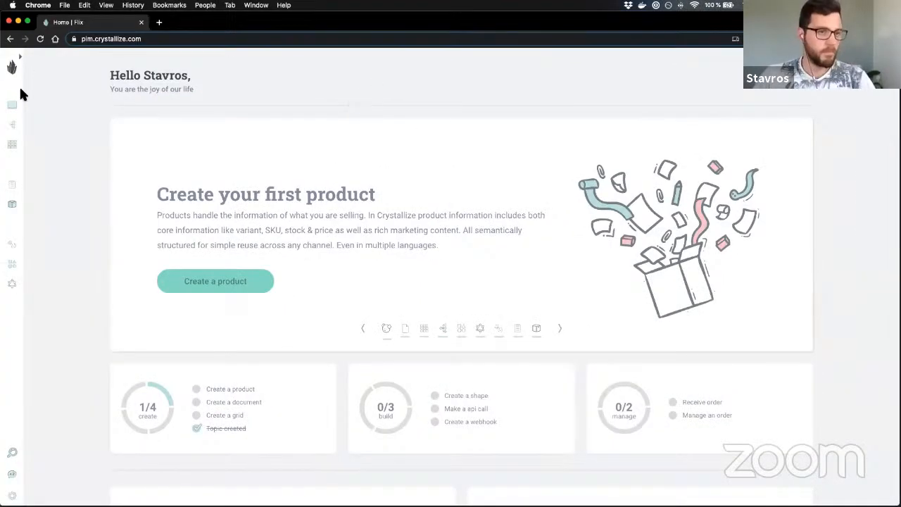
pyautogui.scroll(-1, 60, 164)
pyautogui.scroll(1, 60, 164)
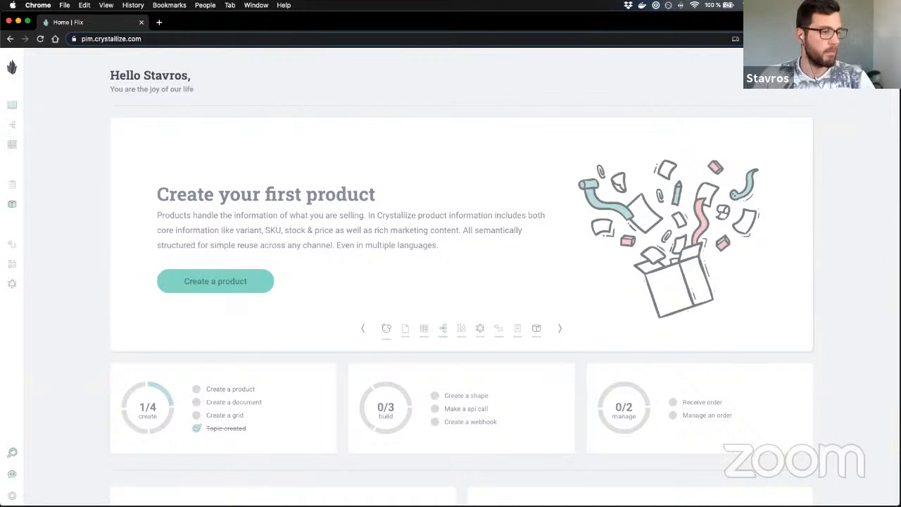
pyautogui.scroll(-1, 157, 285)
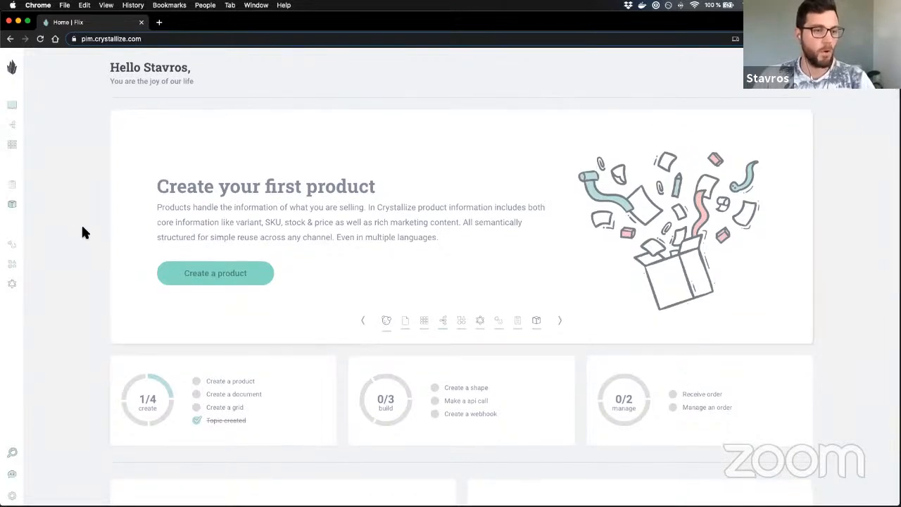
pyautogui.click(13, 265)
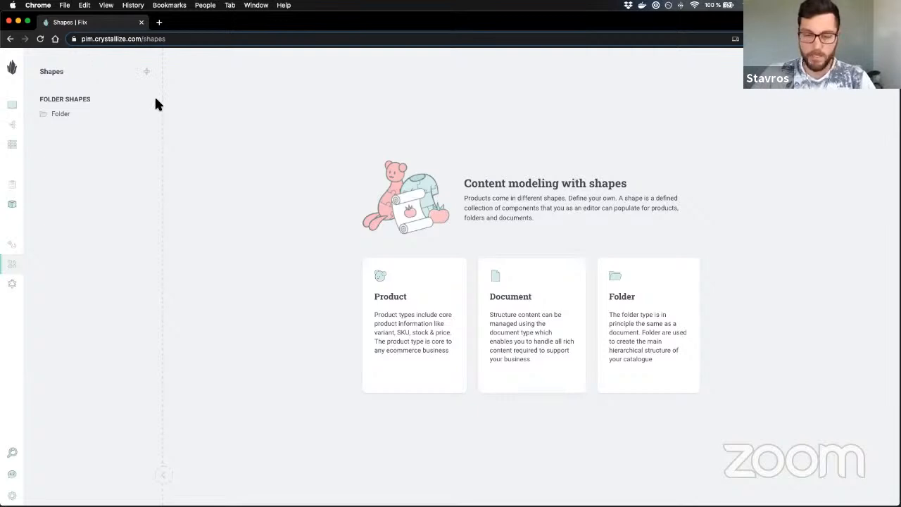
# Step: Start a new Folder shape and name it Series
pyautogui.press('super+equal')
pyautogui.press('super+equal')
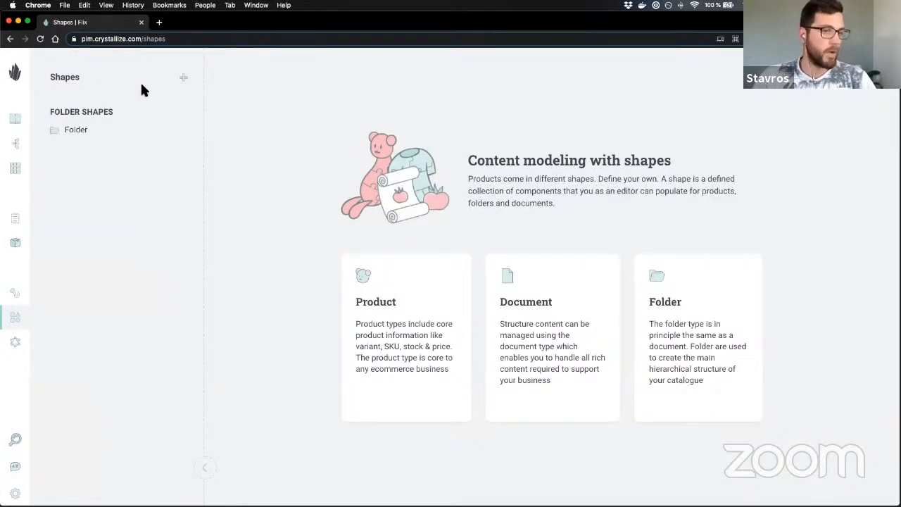
pyautogui.click(185, 77)
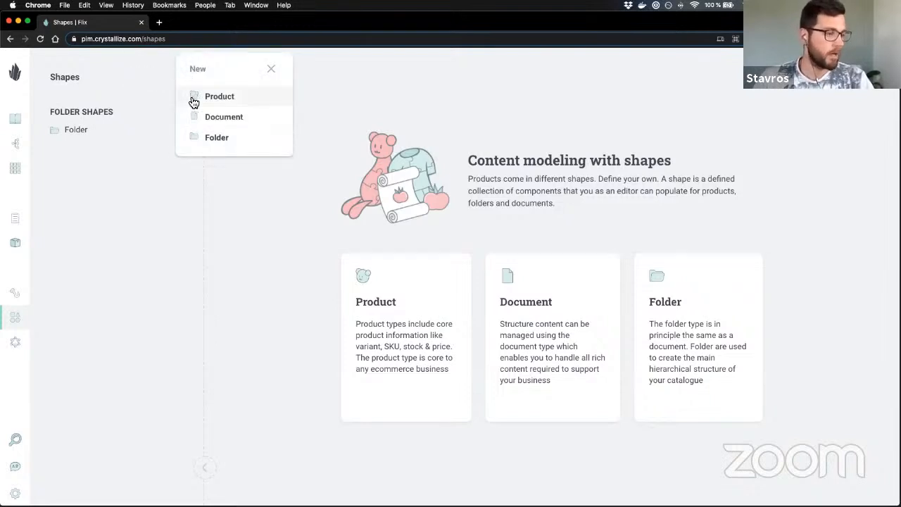
pyautogui.click(237, 140)
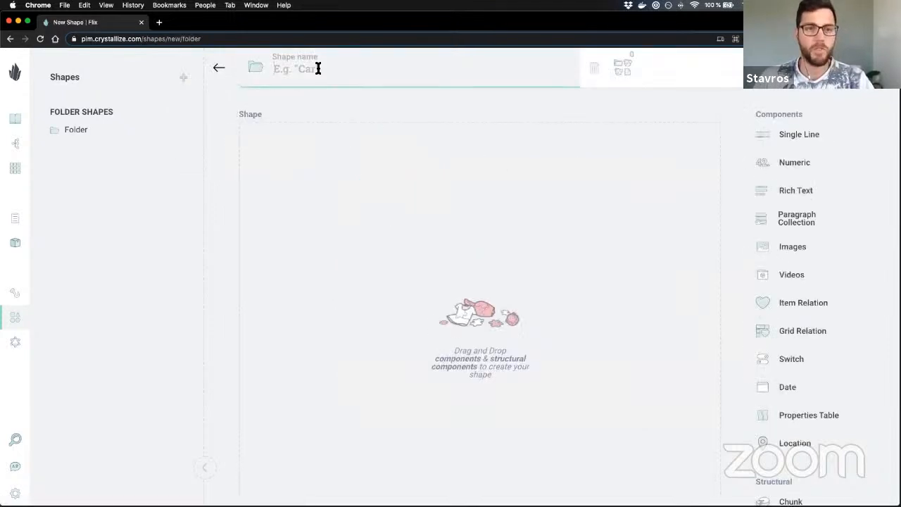
pyautogui.write('Series')
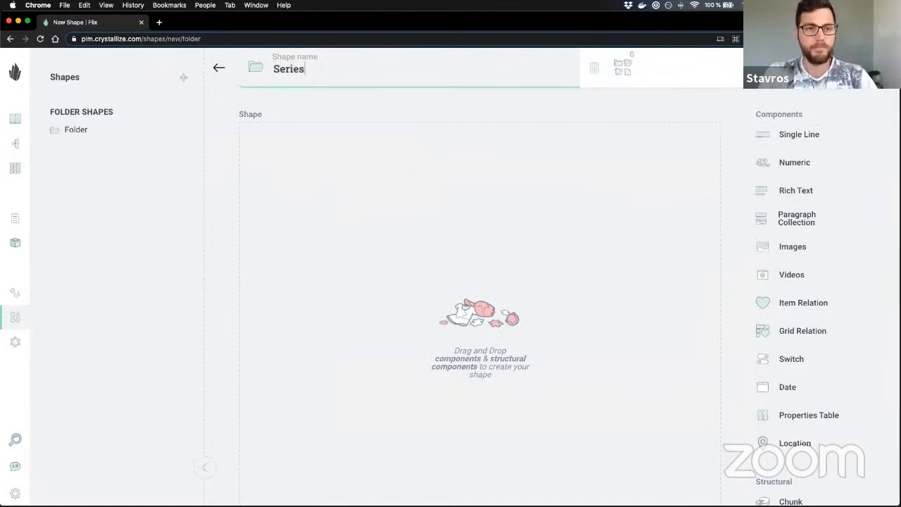
# Step: Add a Rich Text component named Summary to the Series shape with the description "Summary of the series"
pyautogui.click(482, 107)
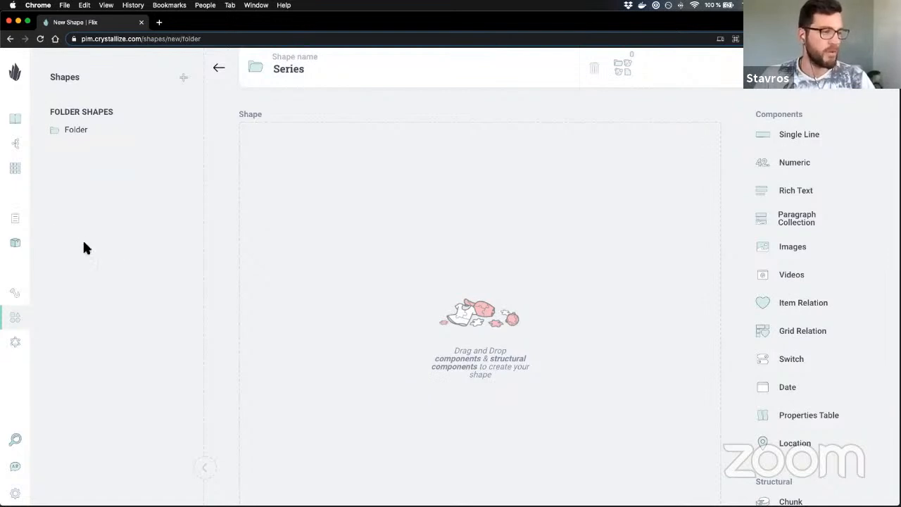
pyautogui.click(789, 186)
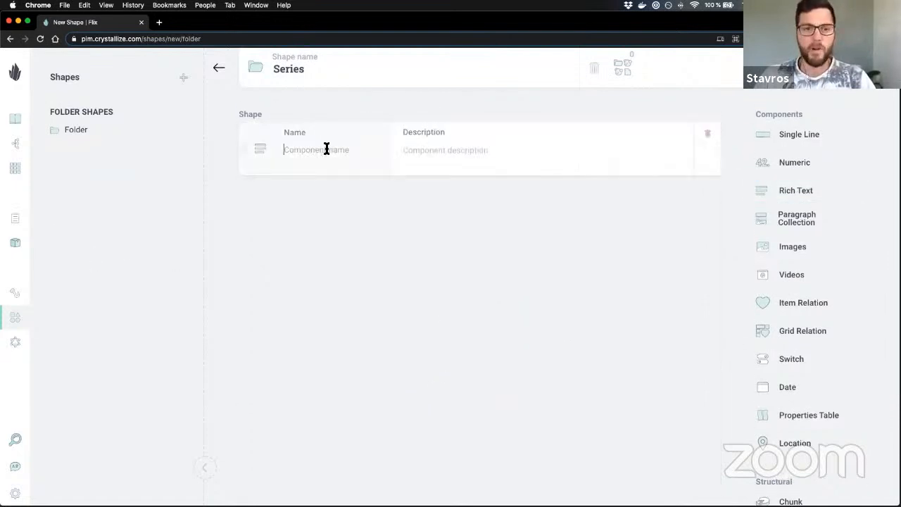
pyautogui.click(304, 151)
pyautogui.write('Si')
pyautogui.press('BackSpace')
pyautogui.write('ummary')
pyautogui.press('Tab')
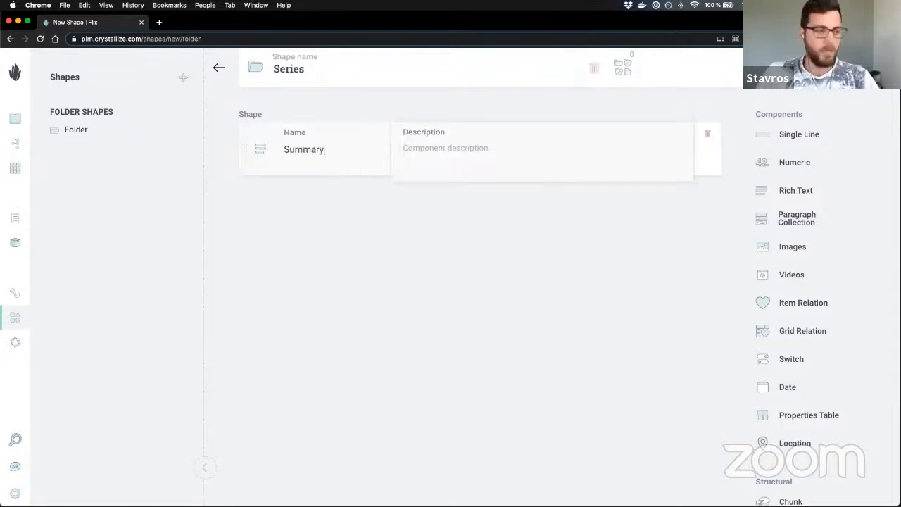
pyautogui.write('Summary of the series')
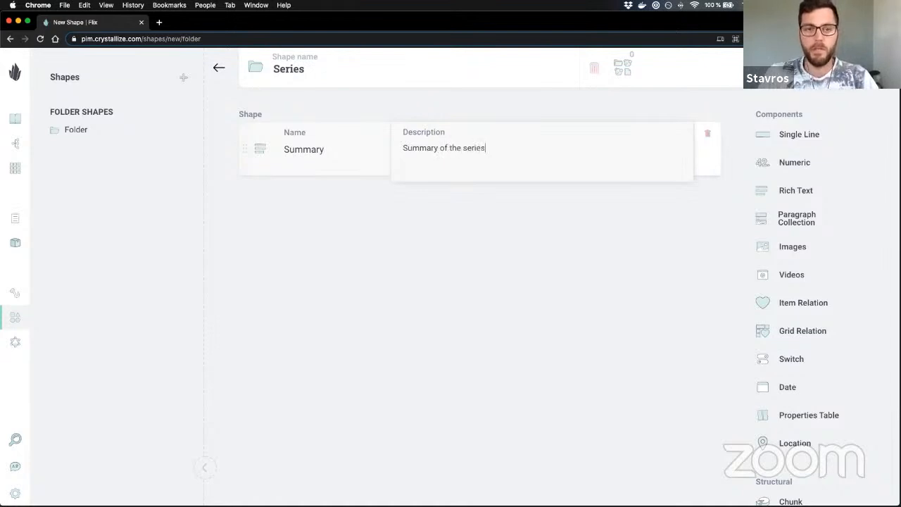
pyautogui.click(297, 266)
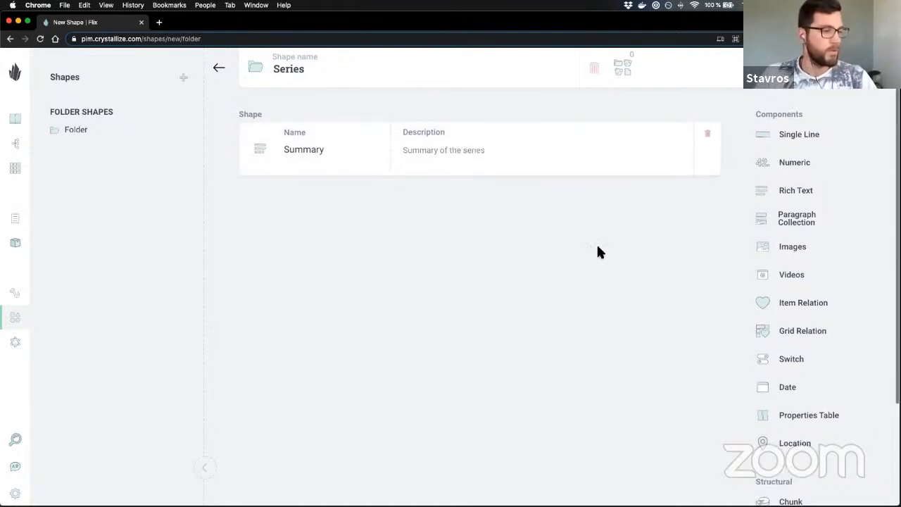
# Step: Add an Images component named Cover with the description "Cover highlight" and save the Series shape
pyautogui.click(744, 249)
pyautogui.write('Cover')
pyautogui.press('Tab')
pyautogui.write('Cover')
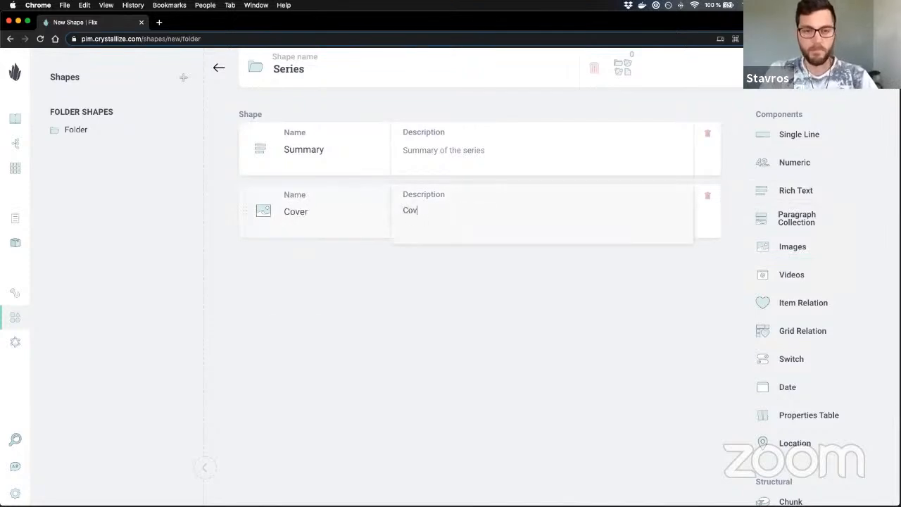
pyautogui.write(' highlight')
pyautogui.click(578, 296)
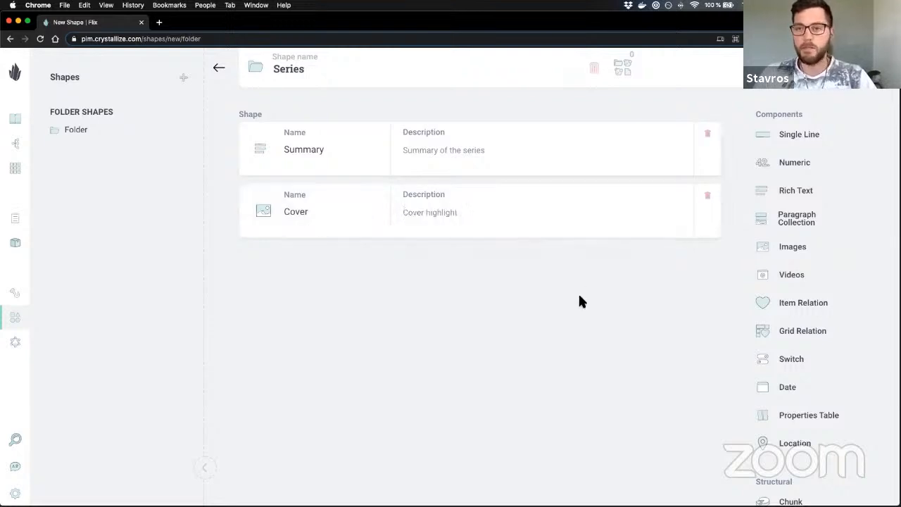
pyautogui.click(834, 69)
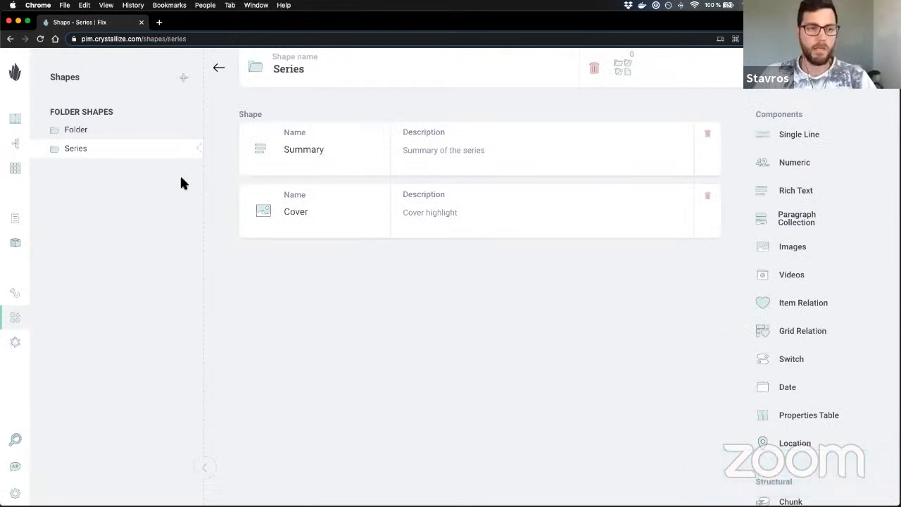
# Step: Start a new Folder shape and name it Season
pyautogui.click(183, 77)
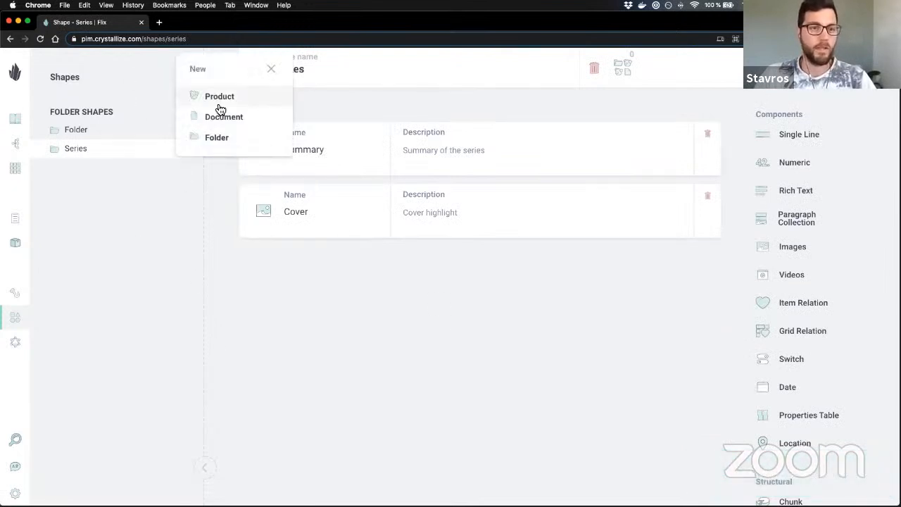
pyautogui.click(237, 143)
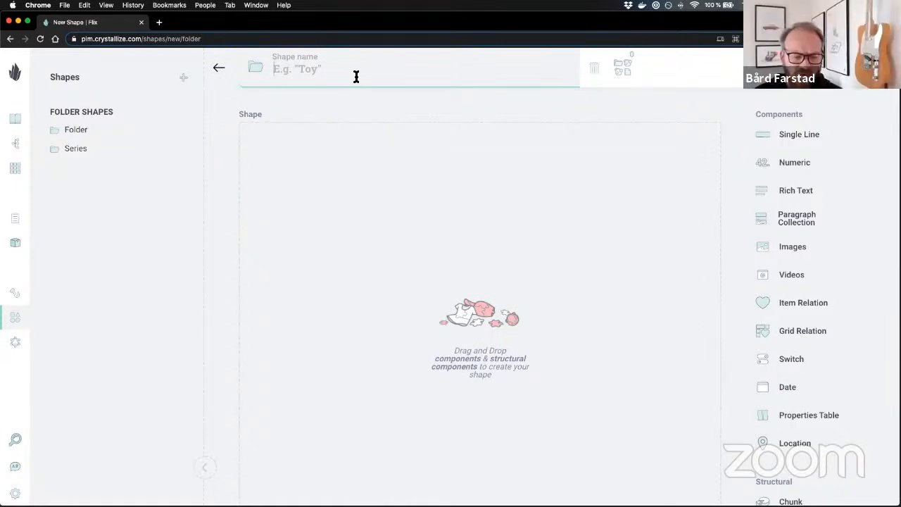
pyautogui.write('Season')
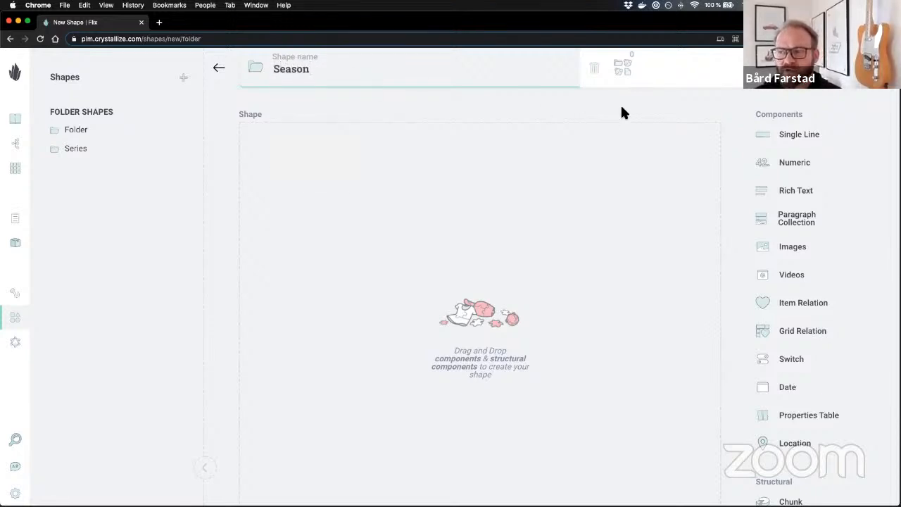
pyautogui.click(611, 116)
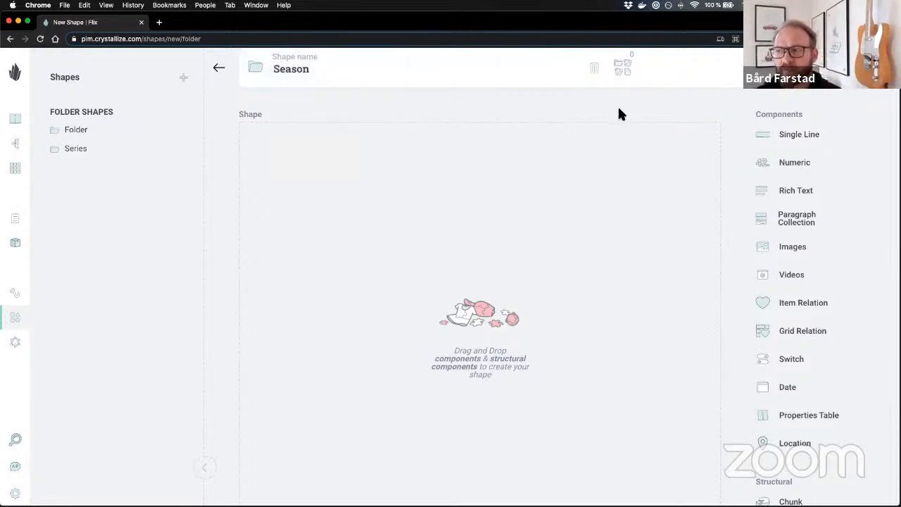
# Step: Add an Images component named Cover to the Season shape with the description "Season highlight image"
pyautogui.click(809, 247)
pyautogui.write('Cover')
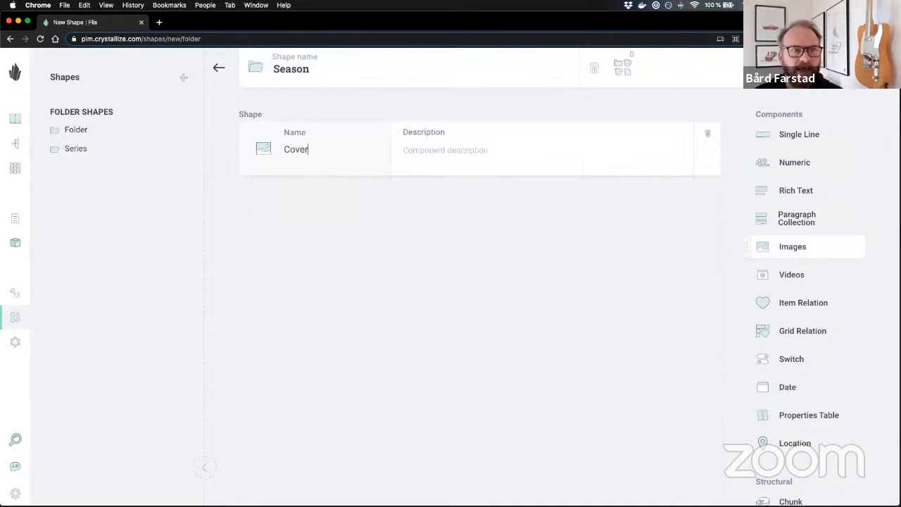
pyautogui.press('Tab')
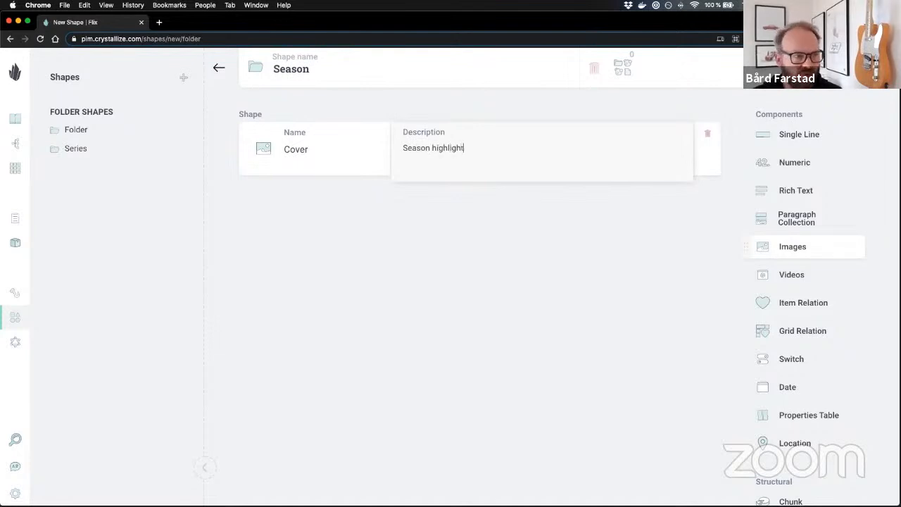
pyautogui.click(609, 308)
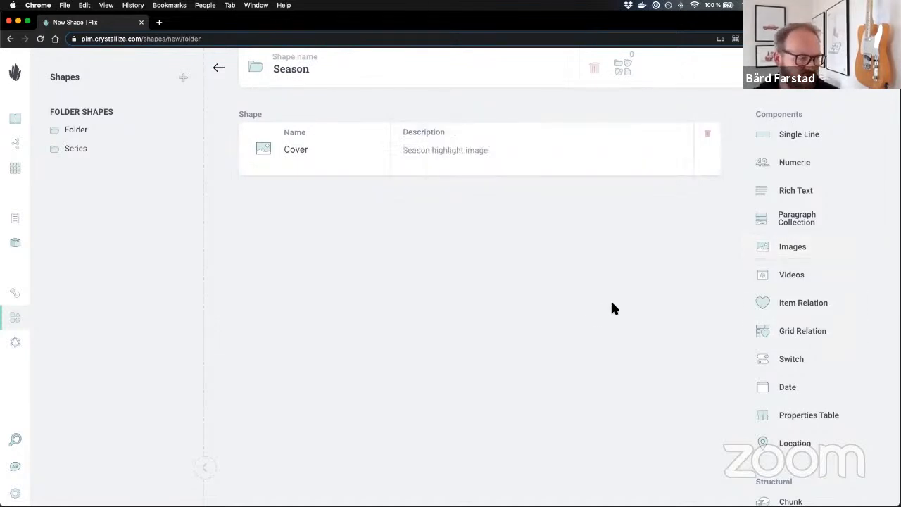
# Step: Add a Rich Text component named Summary with the description "Season summary" and save the Season shape
pyautogui.click(795, 191)
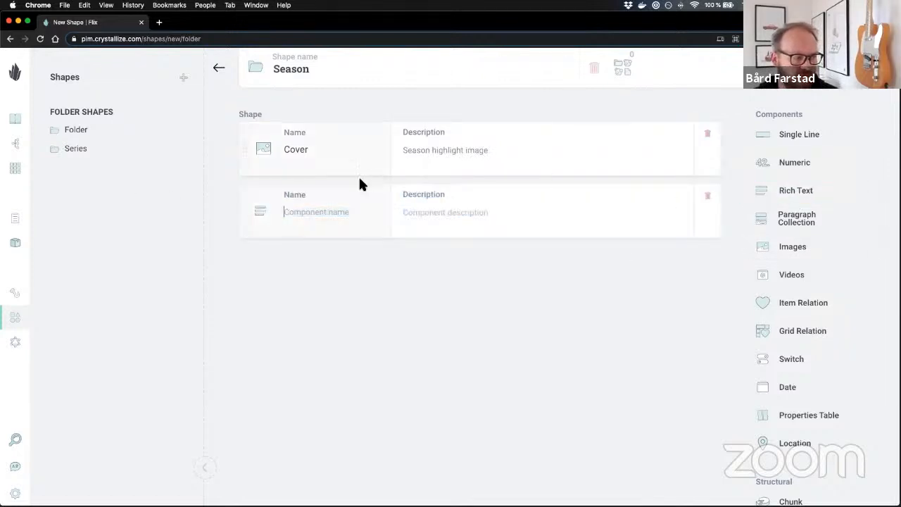
pyautogui.write('Summary')
pyautogui.press('Tab')
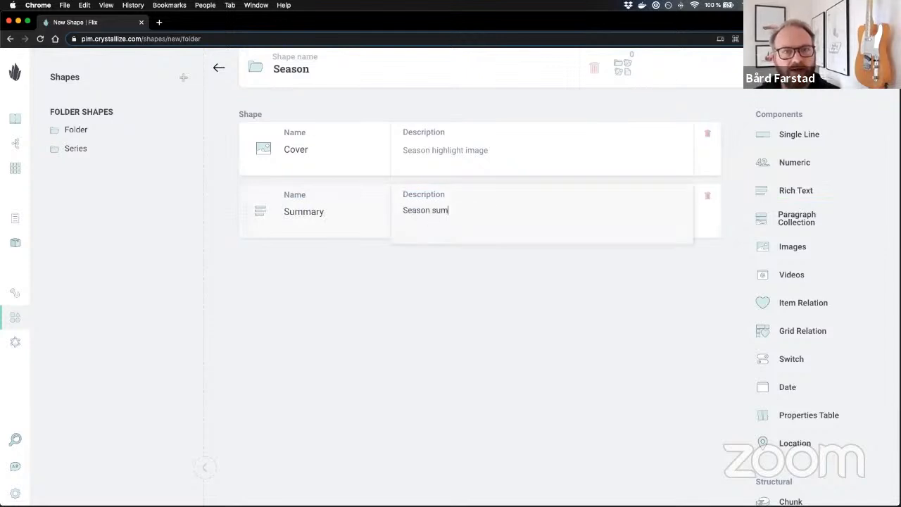
pyautogui.click(541, 270)
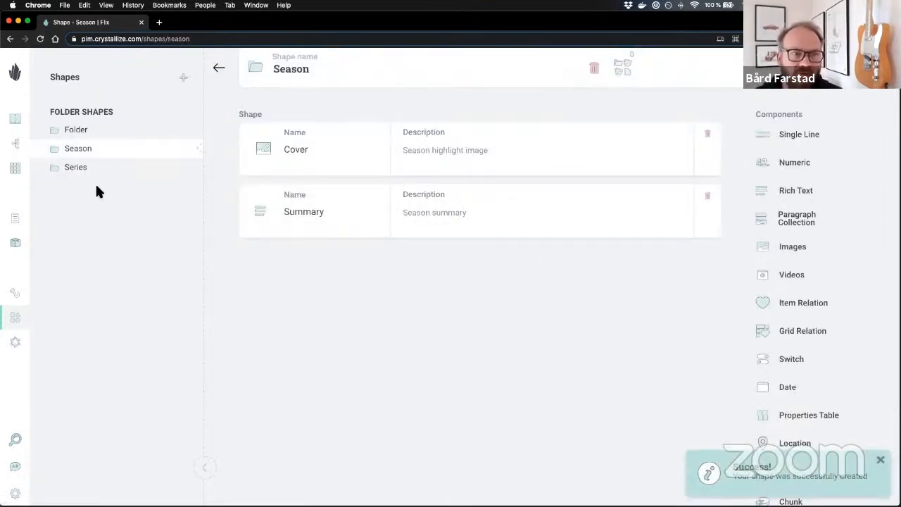
# Step: Start a new Document shape and name it Episode
pyautogui.click(183, 79)
pyautogui.click(232, 120)
pyautogui.write('Epo')
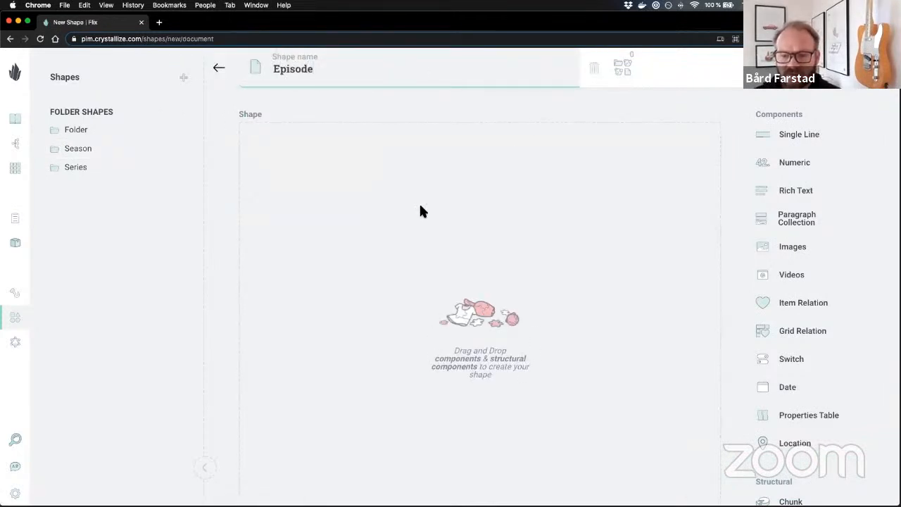
pyautogui.click(474, 106)
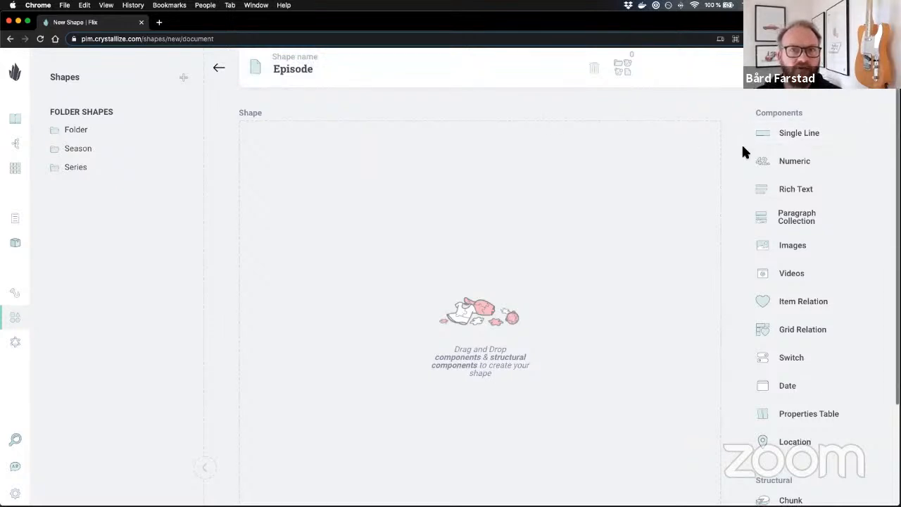
# Step: Add a Rich Text component named Summary and a Videos component named Video to the Episode shape
pyautogui.click(803, 195)
pyautogui.write('S')
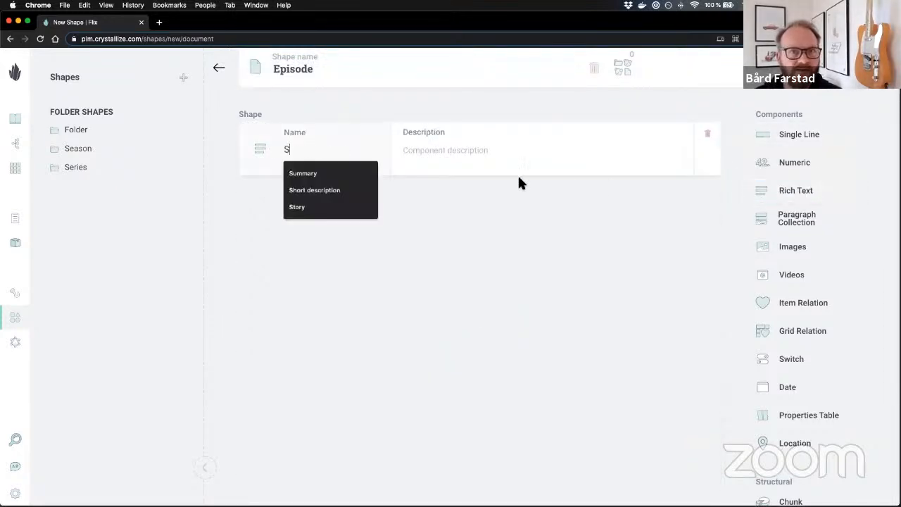
pyautogui.write('ummary')
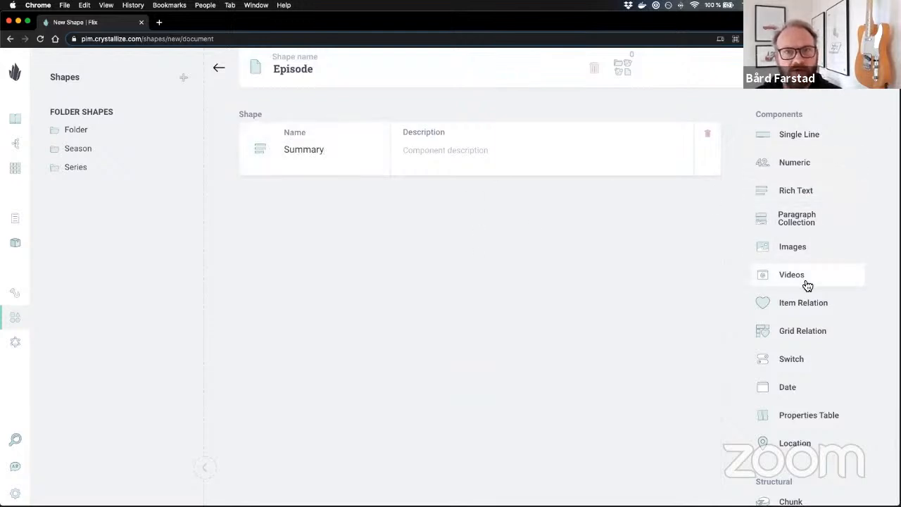
pyautogui.click(782, 273)
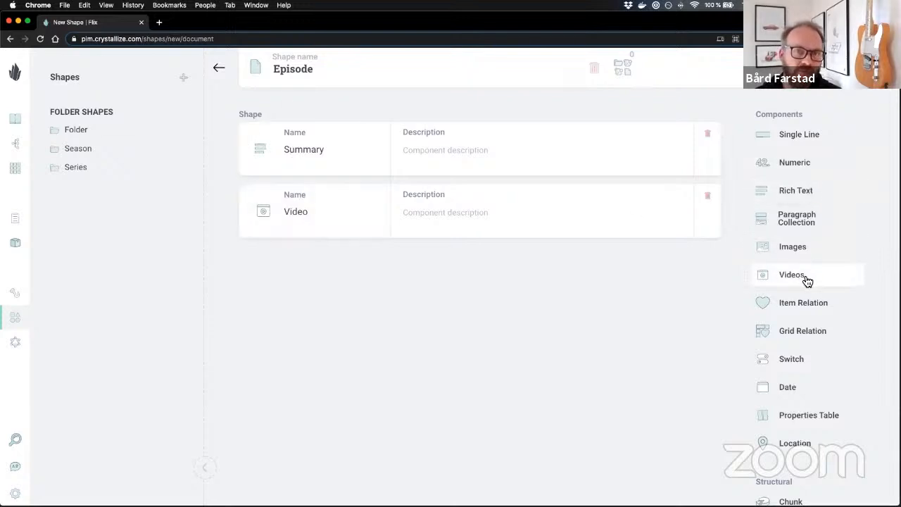
# Step: Add two Item Relation components named Actors and Director below Video in the Episode shape
pyautogui.moveTo(808, 304); pyautogui.dragTo(398, 240)
pyautogui.write('Actors')
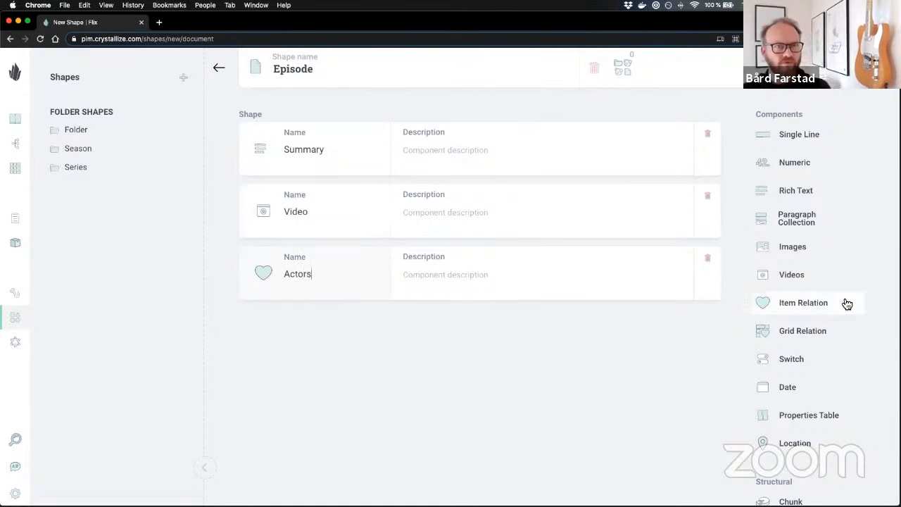
pyautogui.moveTo(841, 306); pyautogui.dragTo(422, 316)
pyautogui.write('Dr')
pyautogui.write('rector')
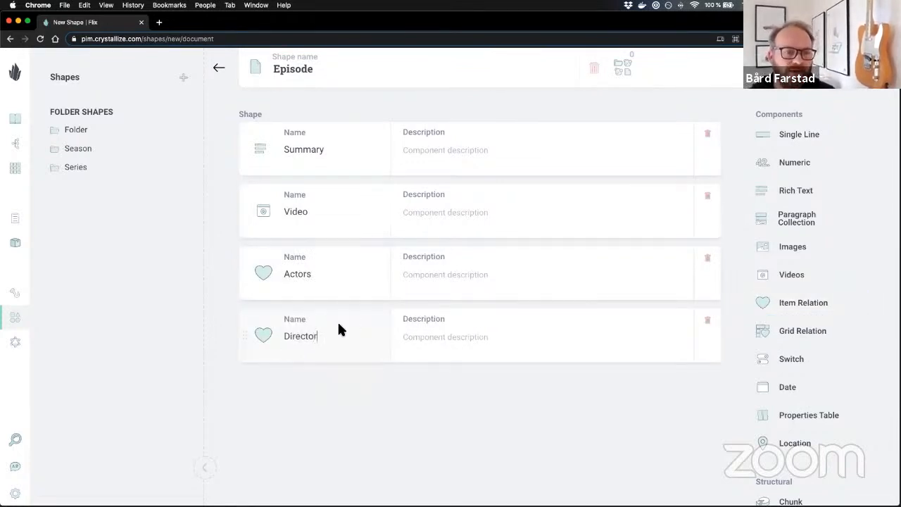
# Step: Add a Date component named Release date below Director and save the Episode shape
pyautogui.moveTo(825, 378); pyautogui.dragTo(454, 388)
pyautogui.write('Release day')
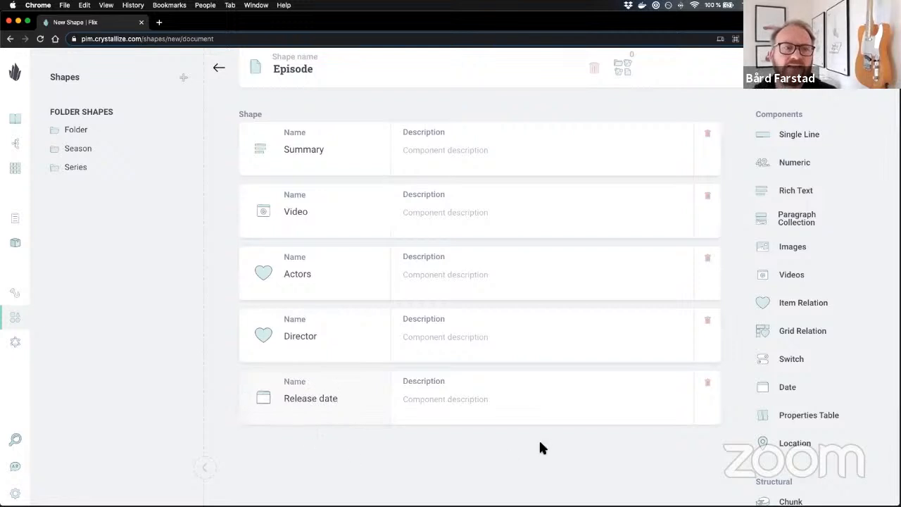
pyautogui.click(838, 68)
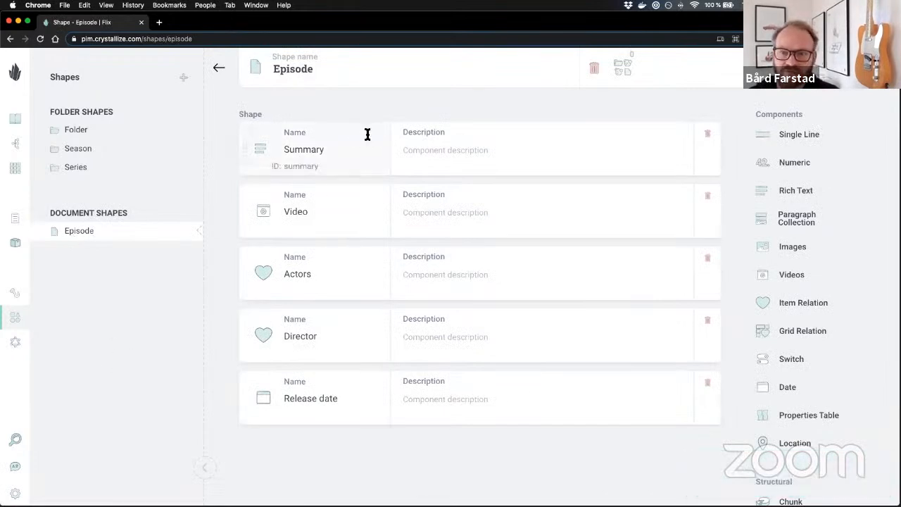
# Step: Start a new Document shape and name it Person
pyautogui.click(182, 77)
pyautogui.click(252, 118)
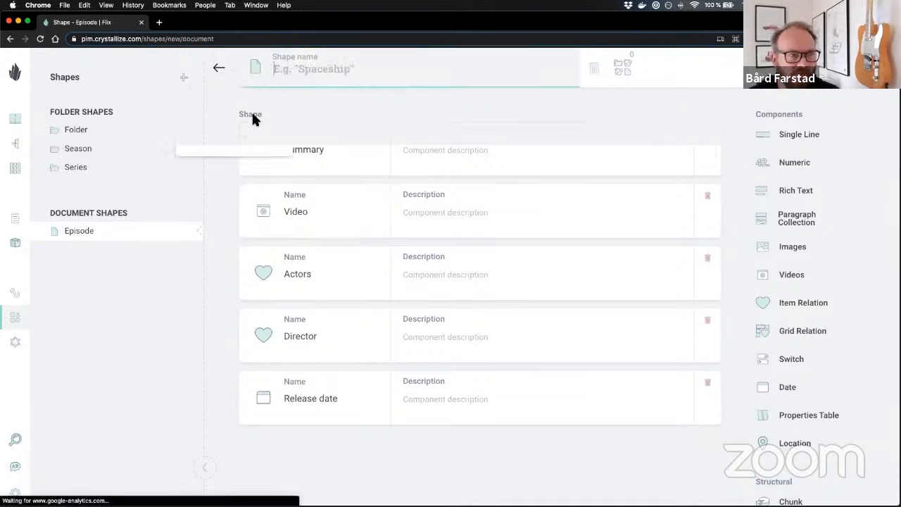
pyautogui.click(310, 66)
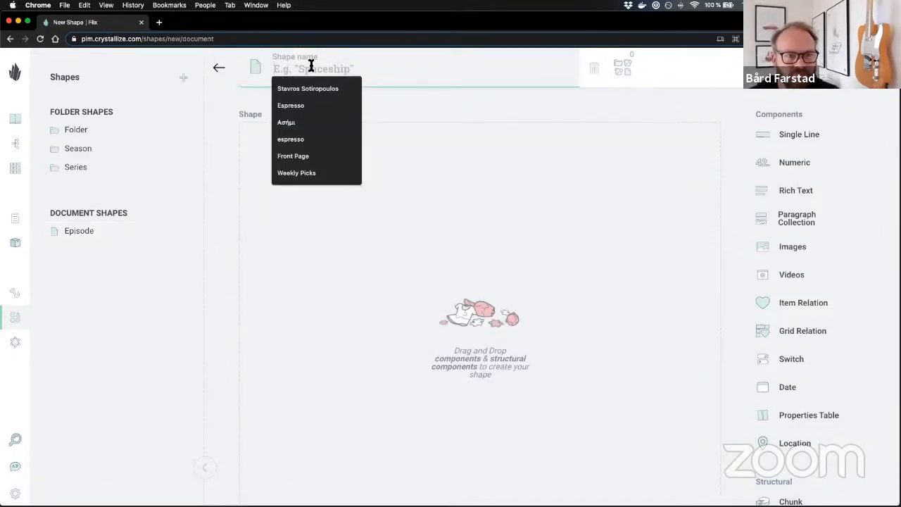
pyautogui.write('Person')
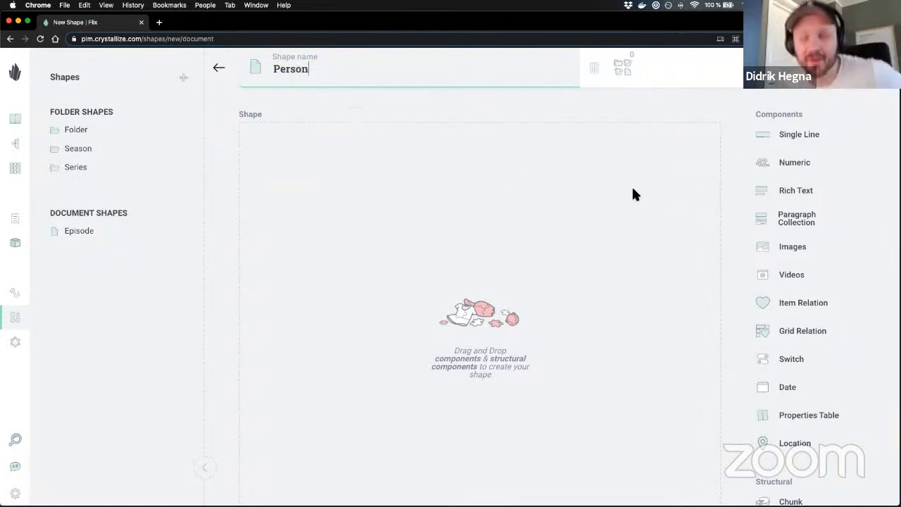
# Step: Add a Single Line component named Name and a Rich Text component named Bio to the Person shape
pyautogui.click(793, 134)
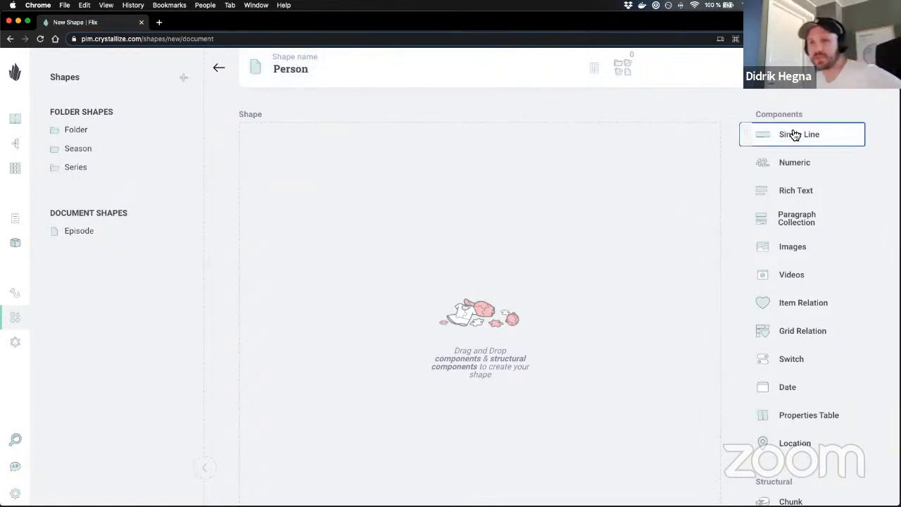
pyautogui.write('Name')
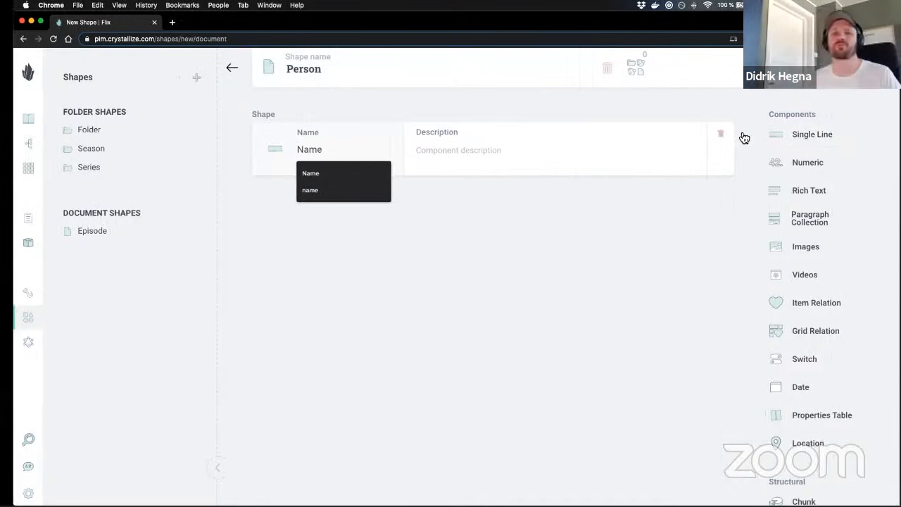
pyautogui.click(781, 197)
pyautogui.write('Bio')
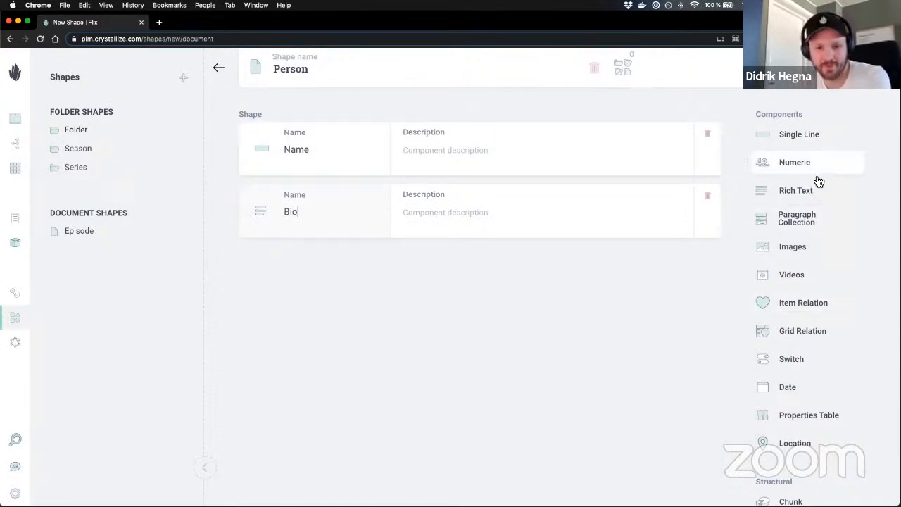
# Step: Add an Images component named Picture below Bio with the description "profile picture"
pyautogui.click(793, 248)
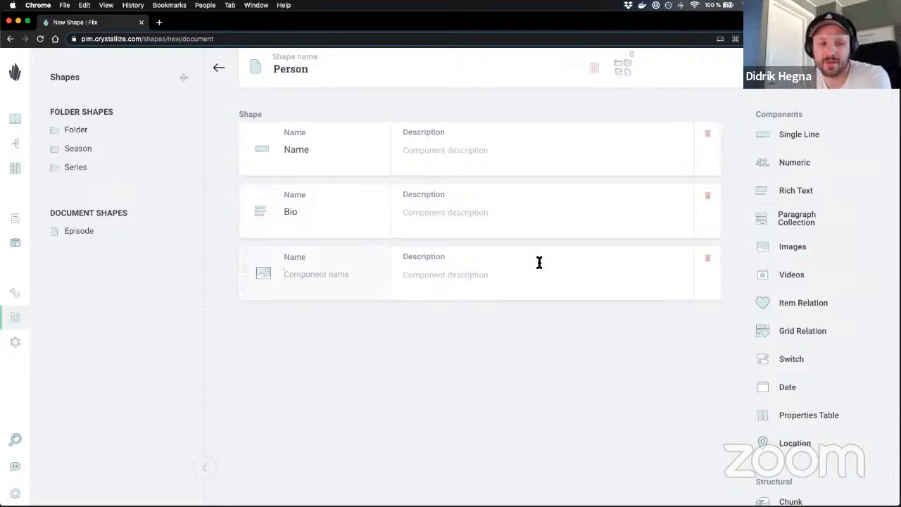
pyautogui.write('Picture')
pyautogui.press('Tab')
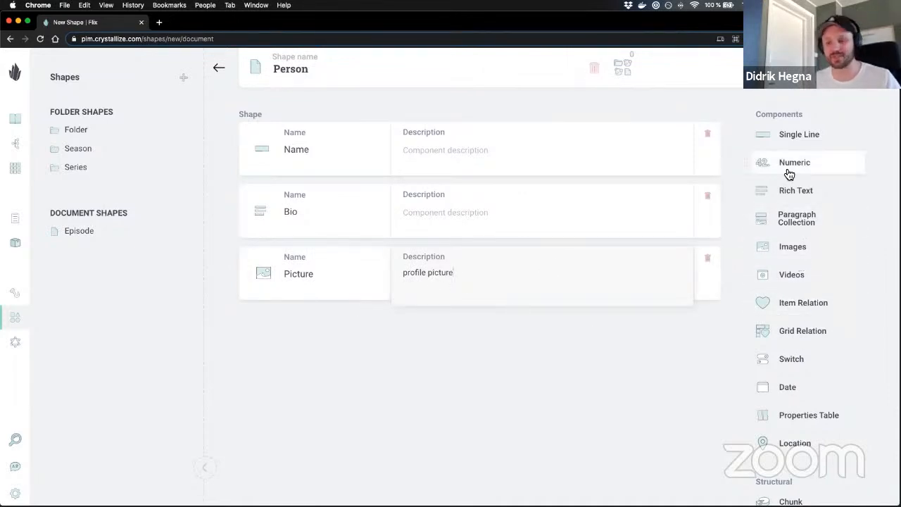
# Step: Add a Single Line component named Role below Picture and save the Person shape
pyautogui.click(798, 135)
pyautogui.write('Role')
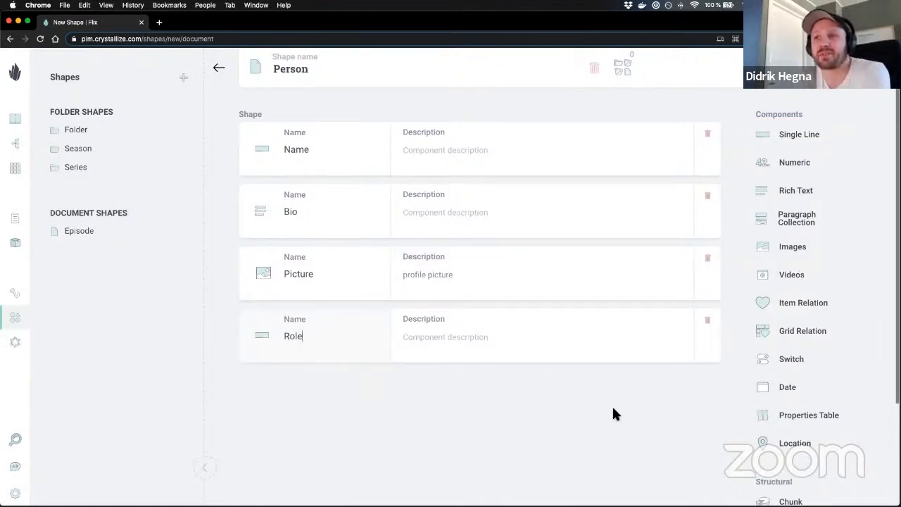
pyautogui.click(814, 95)
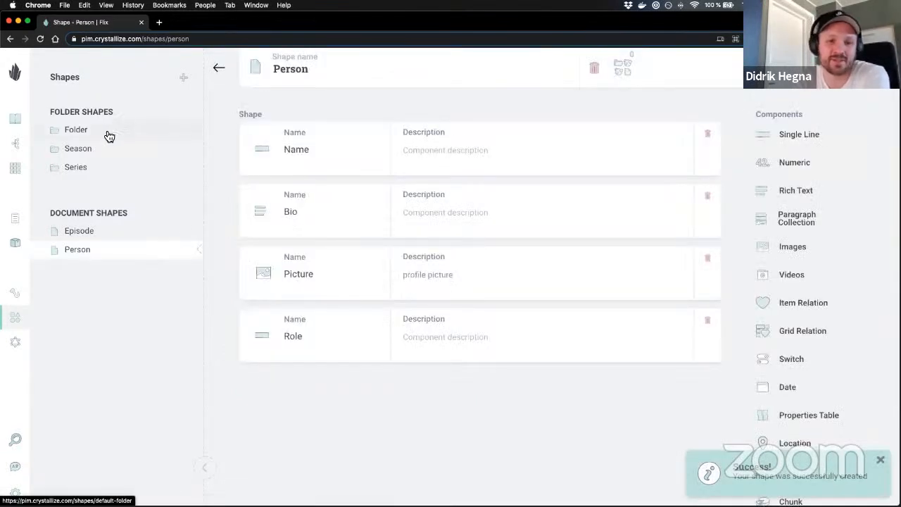
pyautogui.click(107, 136)
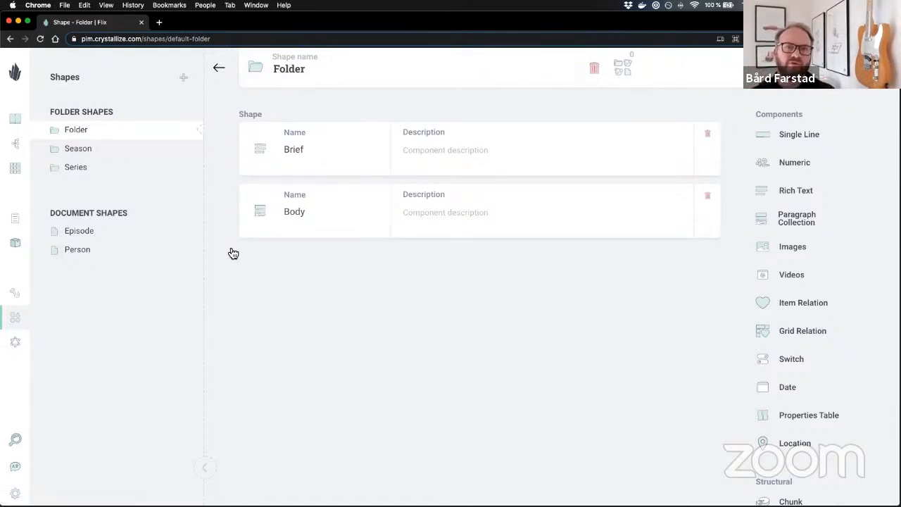
pyautogui.click(852, 68)
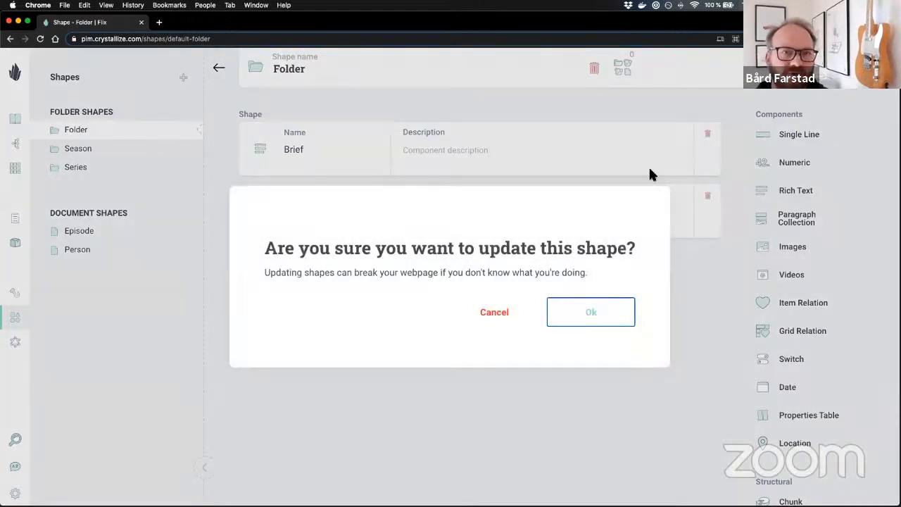
pyautogui.click(492, 313)
# Step: Start a new Document shape and name it Collection
pyautogui.click(183, 78)
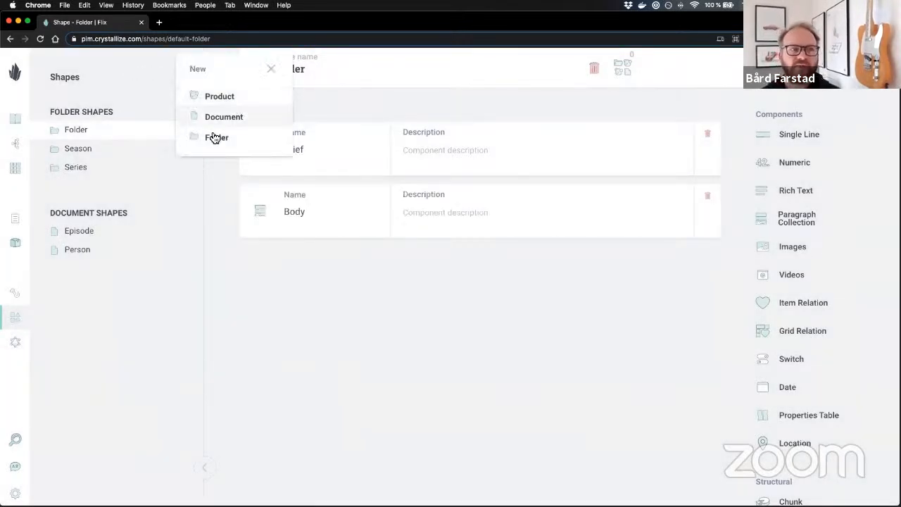
pyautogui.click(237, 119)
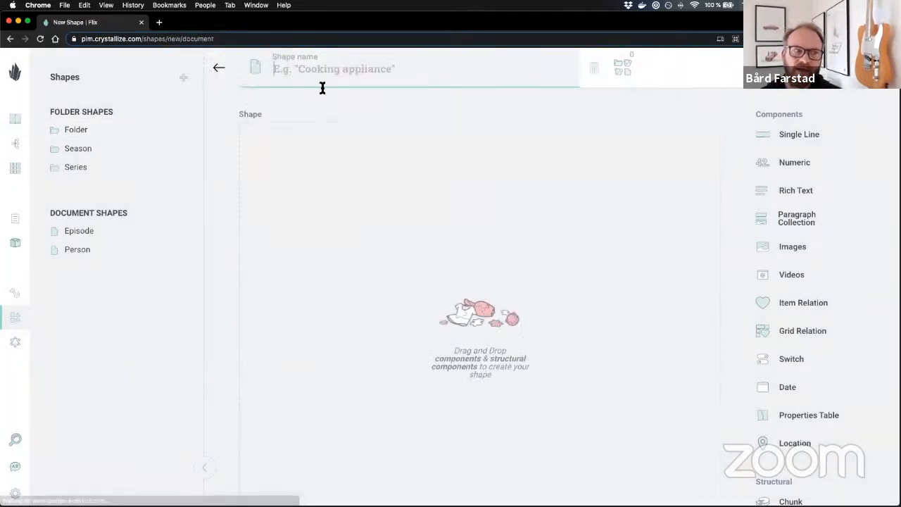
pyautogui.write('Collection')
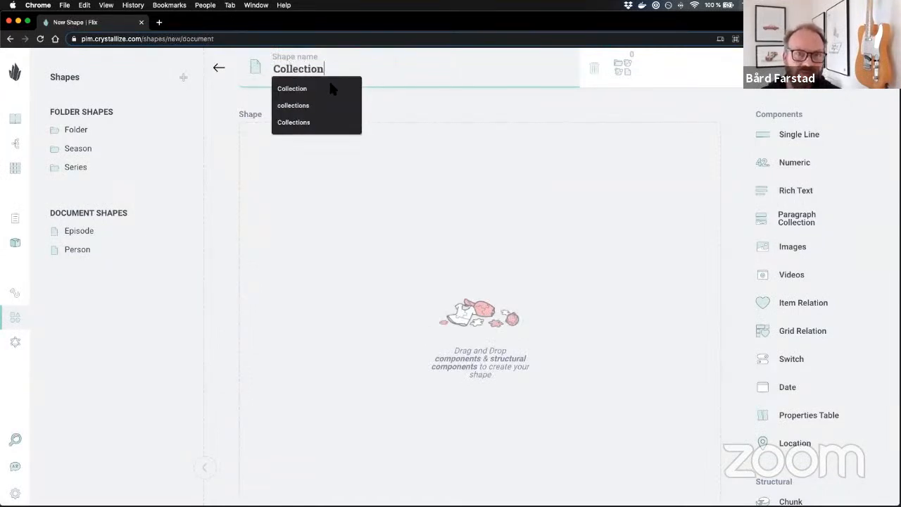
pyautogui.click(531, 95)
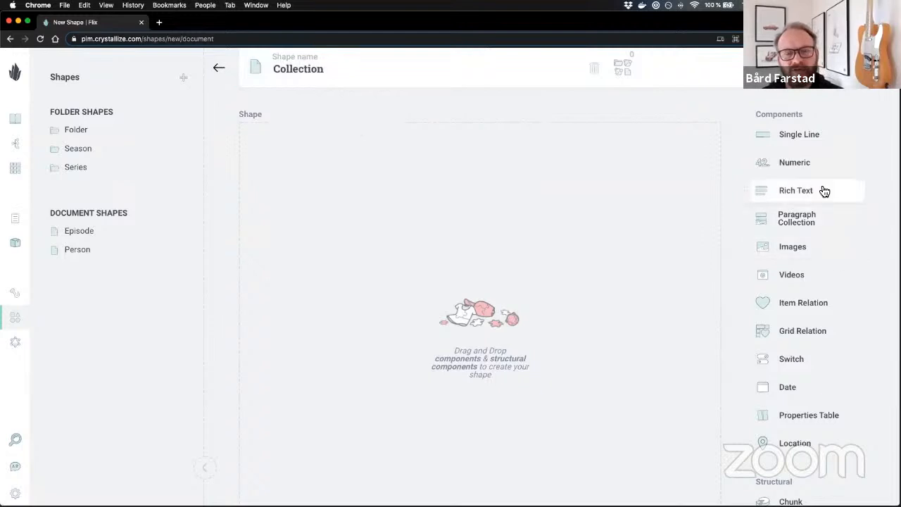
# Step: Add an Item Relation component named Media to the Collection shape and save the shape
pyautogui.click(814, 302)
pyautogui.click(333, 146)
pyautogui.write('Media')
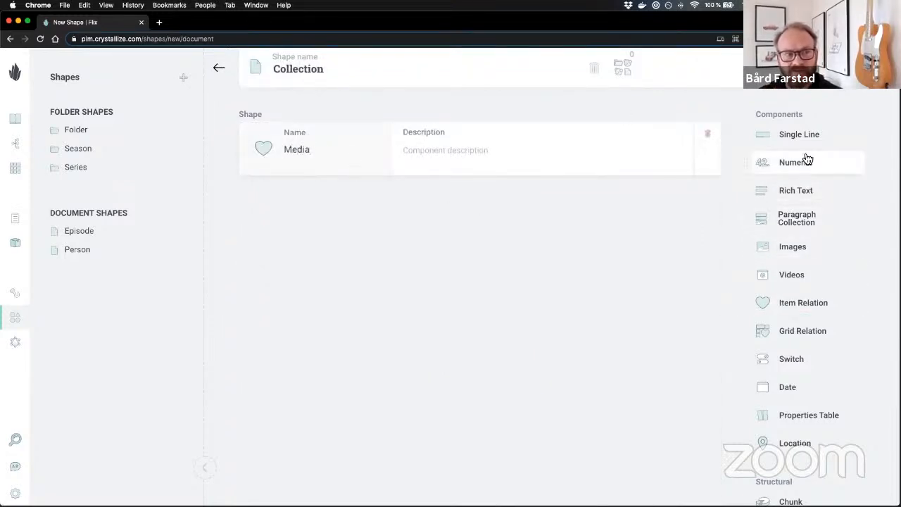
pyautogui.click(814, 69)
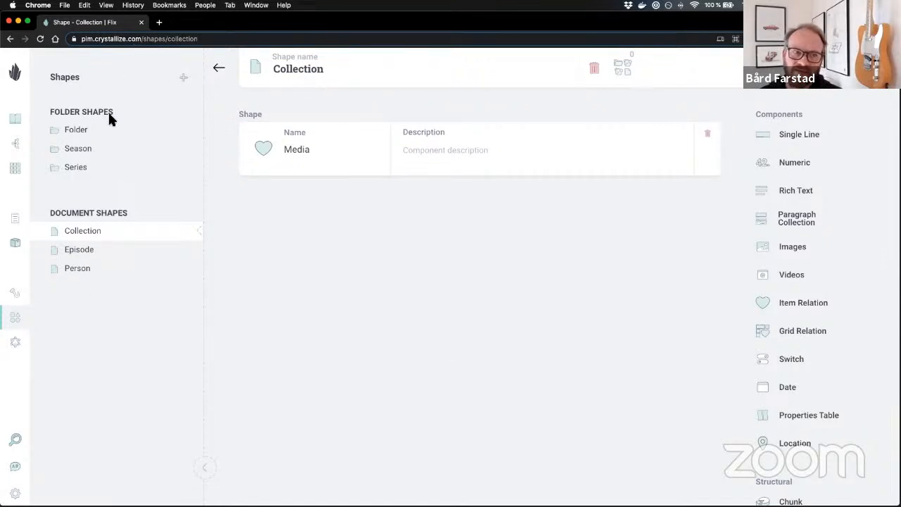
# Step: Start a new Document shape and name it Movie
pyautogui.click(180, 77)
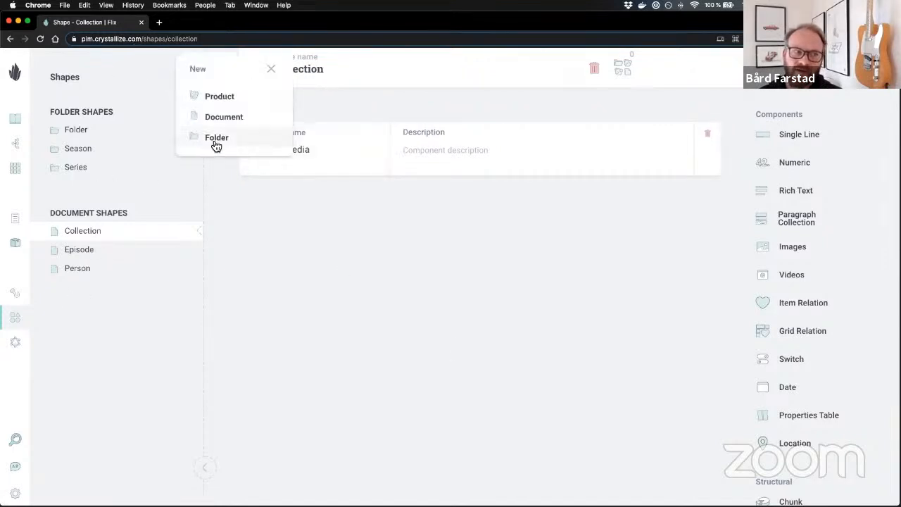
pyautogui.click(229, 116)
pyautogui.write('Movie')
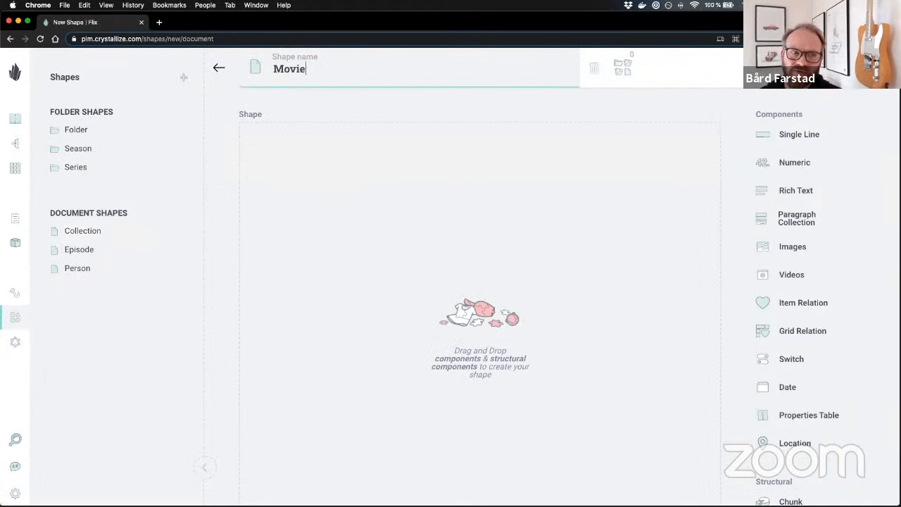
# Step: Add a Rich Text component named Summary to the Movie shape
pyautogui.click(760, 187)
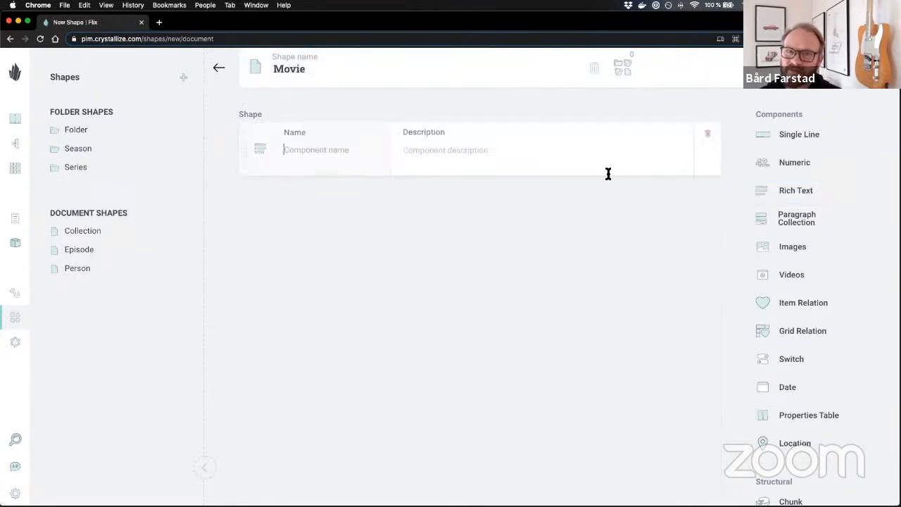
pyautogui.write('Sumar')
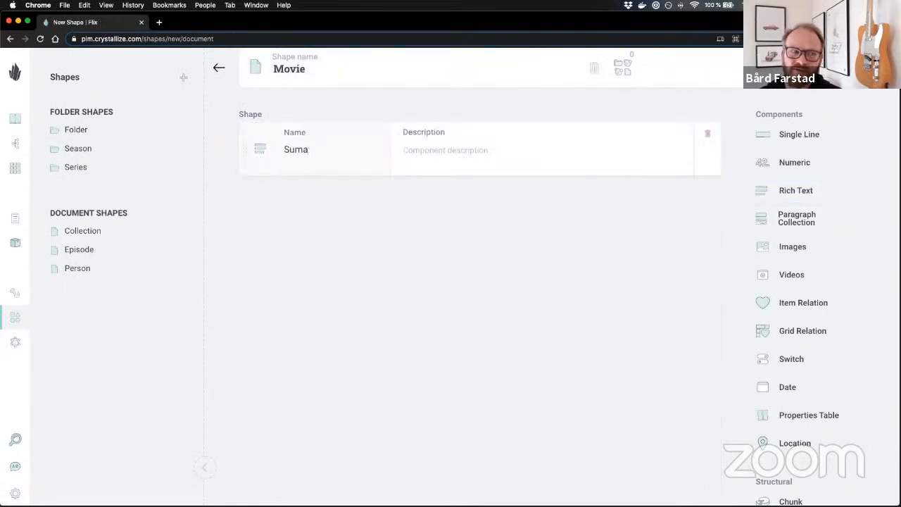
pyautogui.press('BackSpace')
pyautogui.write('mary')
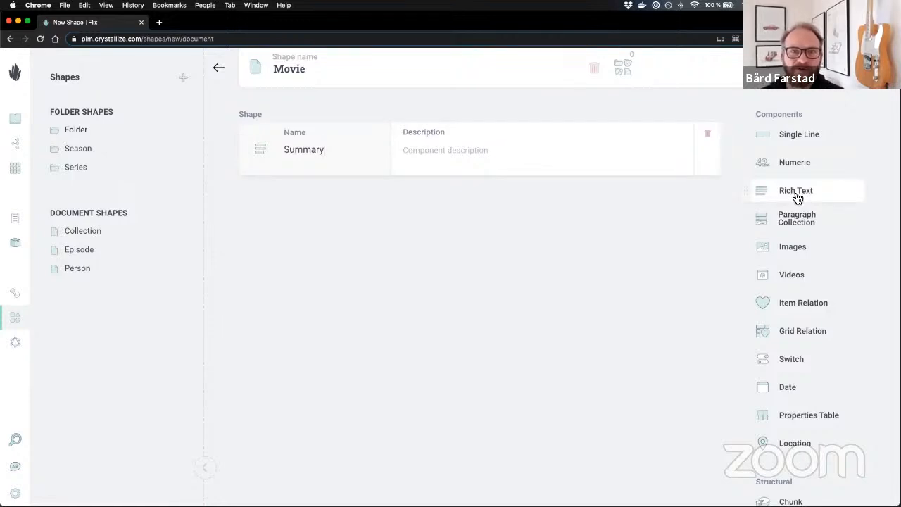
# Step: Add two Videos components below Summary, named Video and Trailer
pyautogui.click(804, 284)
pyautogui.write('Video')
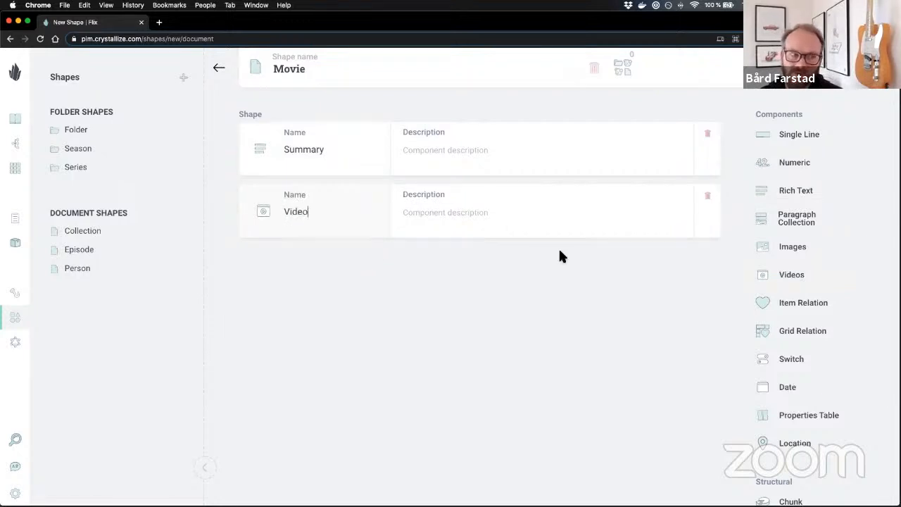
pyautogui.click(802, 279)
pyautogui.write('Trailer')
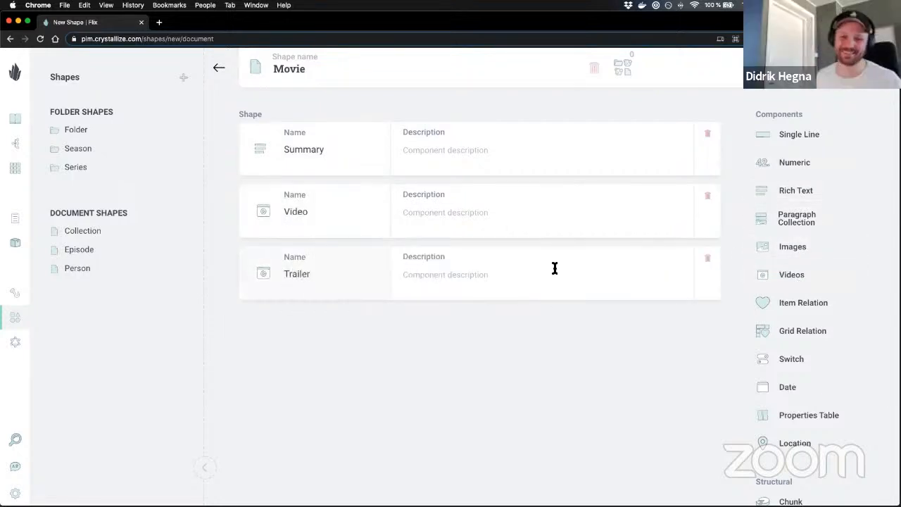
# Step: Add two Item Relation components below Trailer, named Actor and Director
pyautogui.click(796, 303)
pyautogui.write('A')
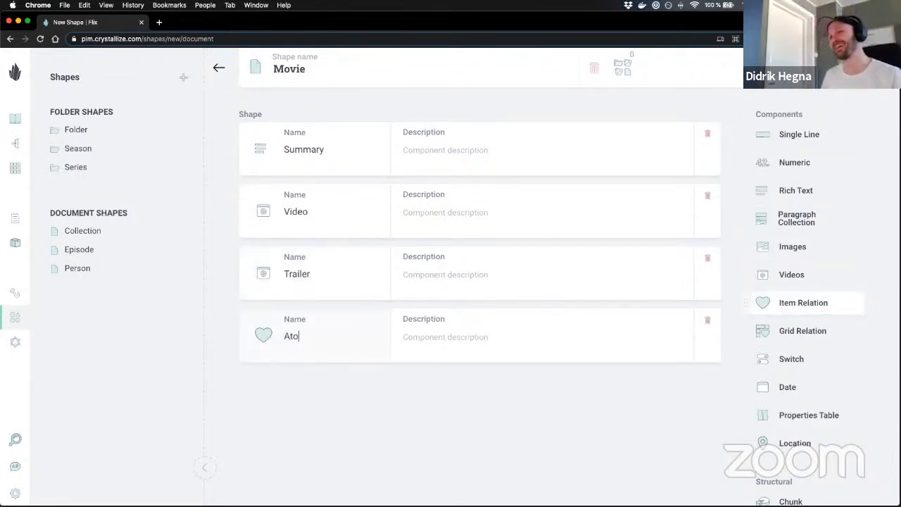
pyautogui.write('ctor')
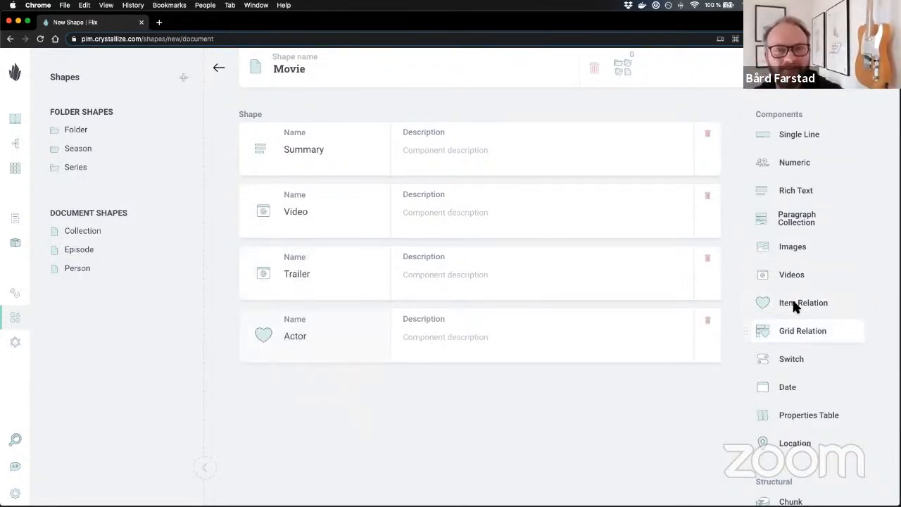
pyautogui.click(831, 304)
pyautogui.write('D')
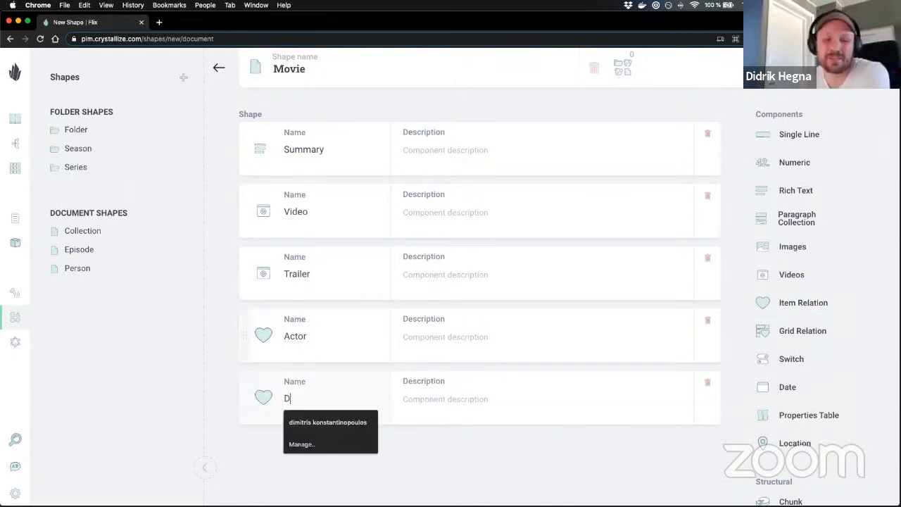
pyautogui.write('irector')
# Step: Add a Date component named Release date below Director and save the Movie shape
pyautogui.scroll(-1, 468, 333)
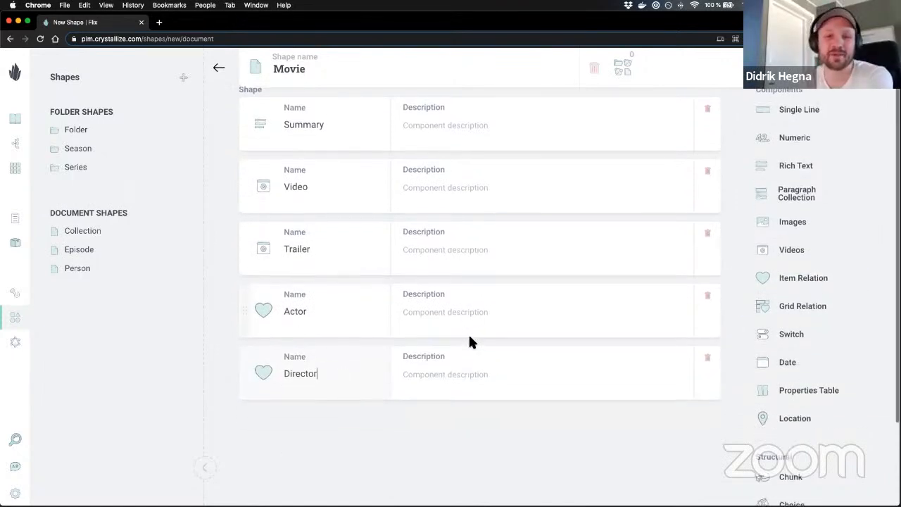
pyautogui.click(800, 371)
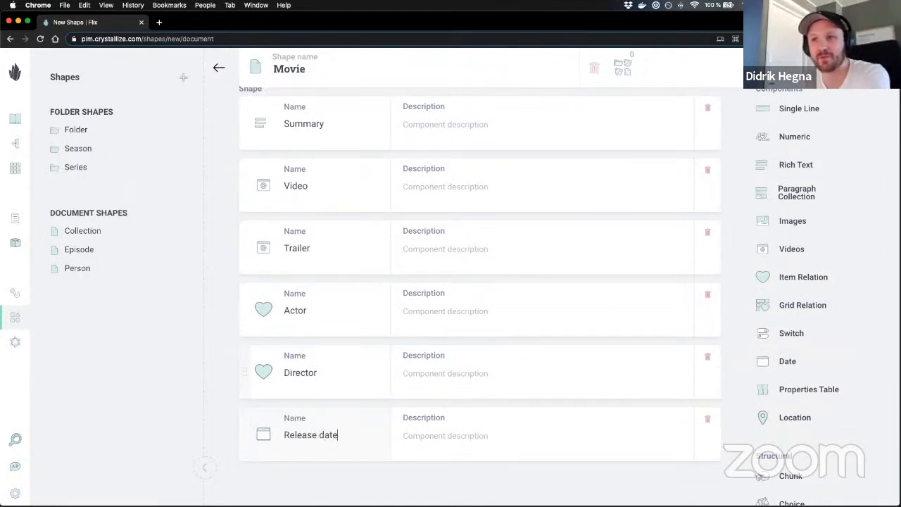
pyautogui.scroll(1, 509, 326)
pyautogui.click(811, 68)
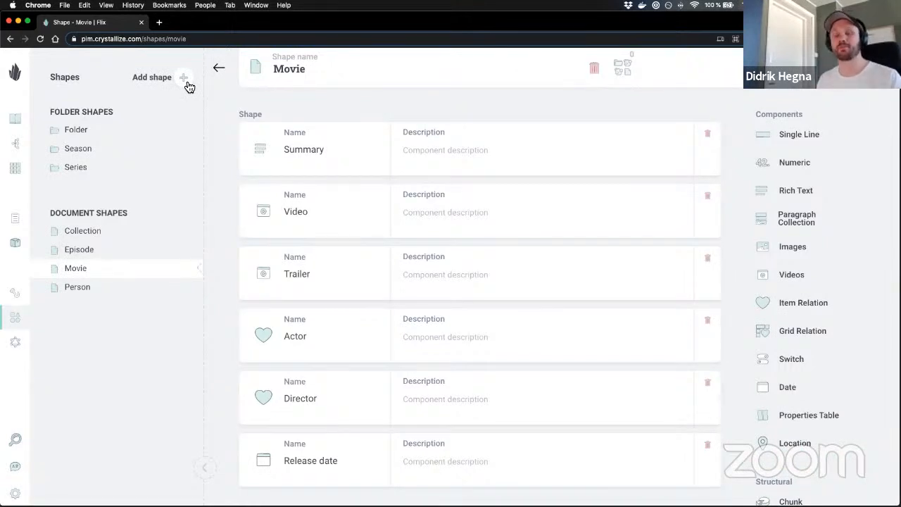
# Step: Review the components of the Season, Series, Collection, Episode and Movie shapes one after another
pyautogui.click(218, 76)
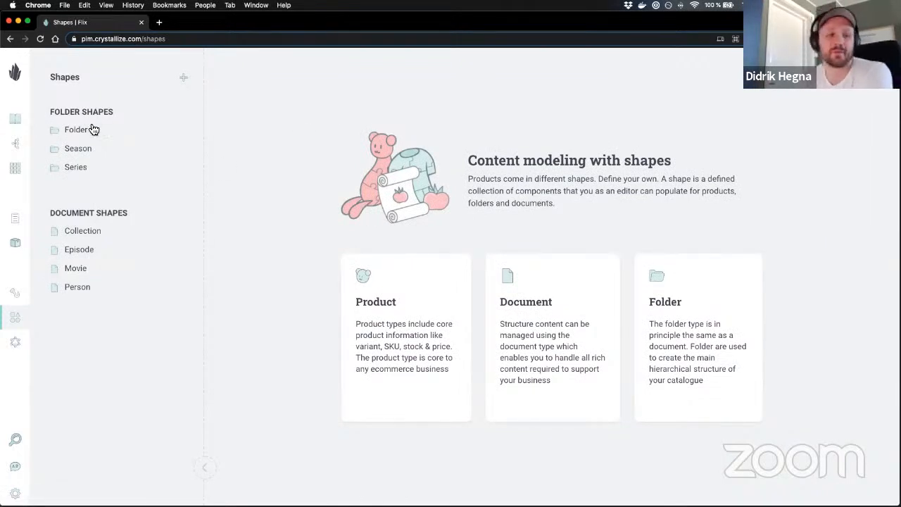
pyautogui.click(106, 152)
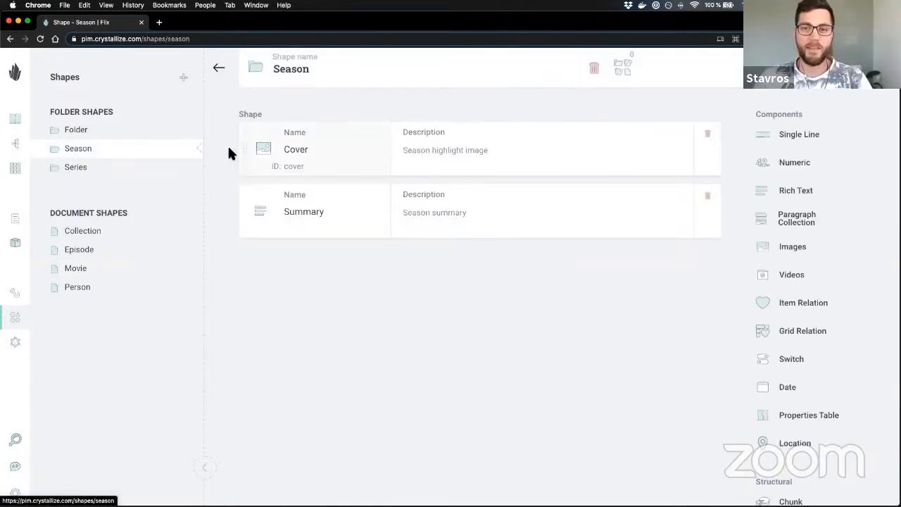
pyautogui.click(106, 169)
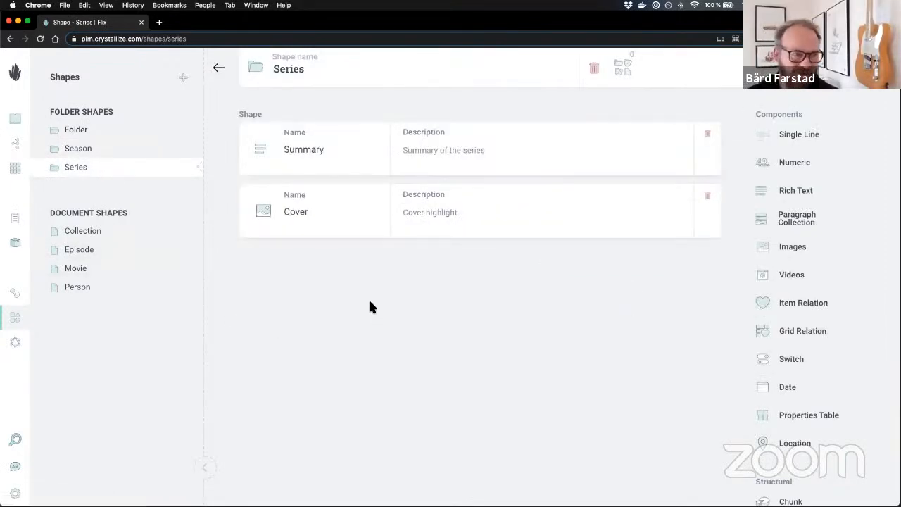
pyautogui.click(95, 234)
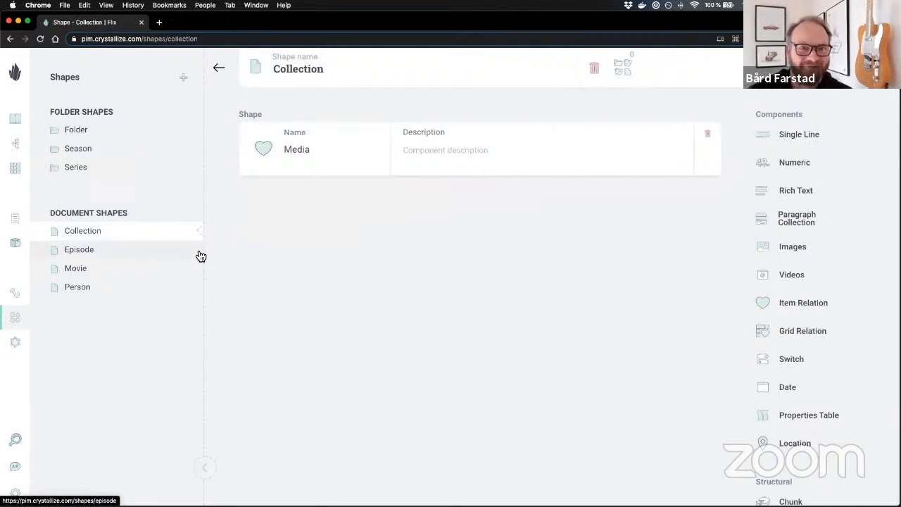
pyautogui.click(134, 250)
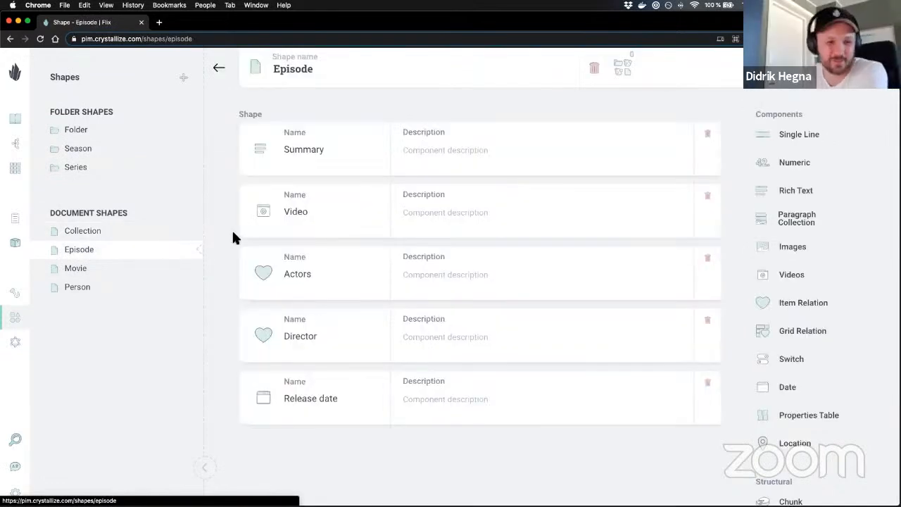
pyautogui.scroll(-1, 233, 238)
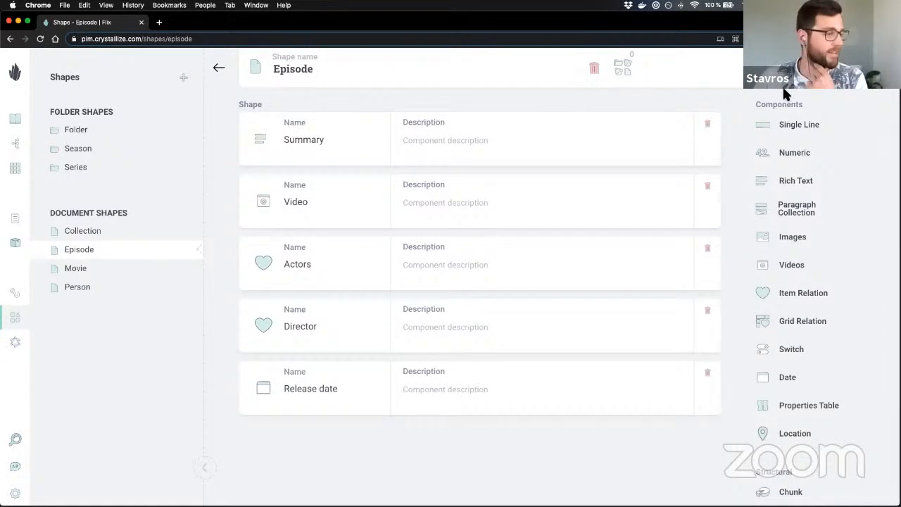
pyautogui.click(106, 274)
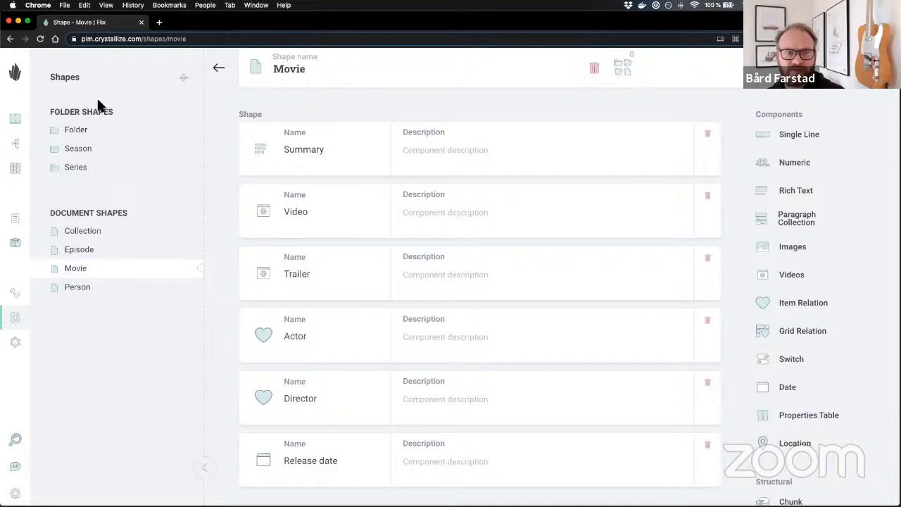
# Step: Open the catalogue
pyautogui.click(15, 119)
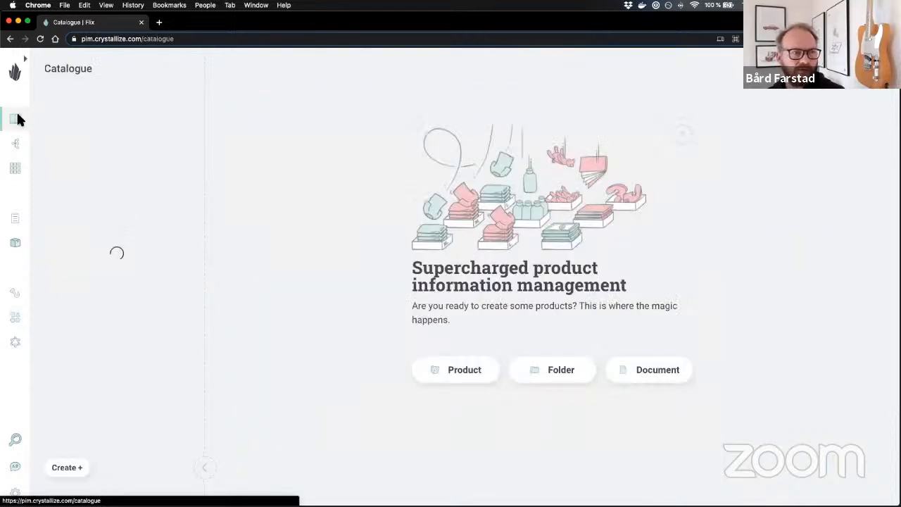
pyautogui.click(82, 476)
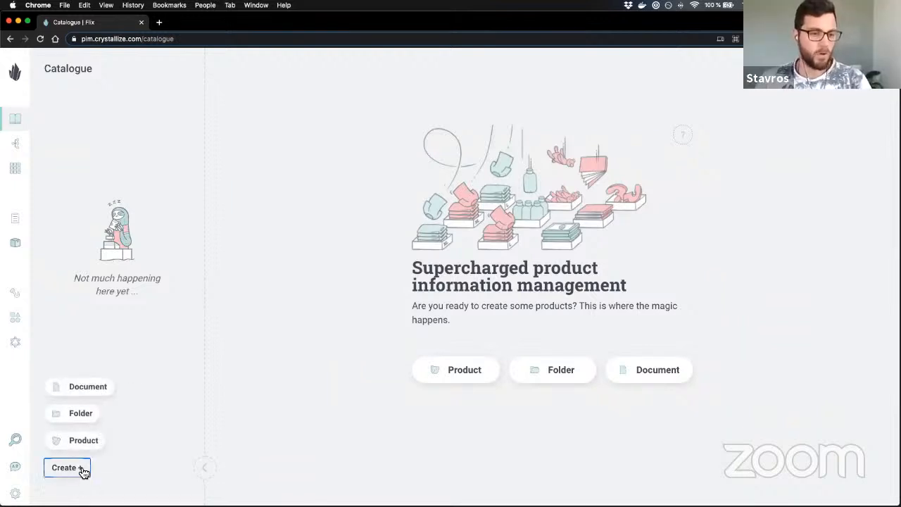
pyautogui.click(83, 413)
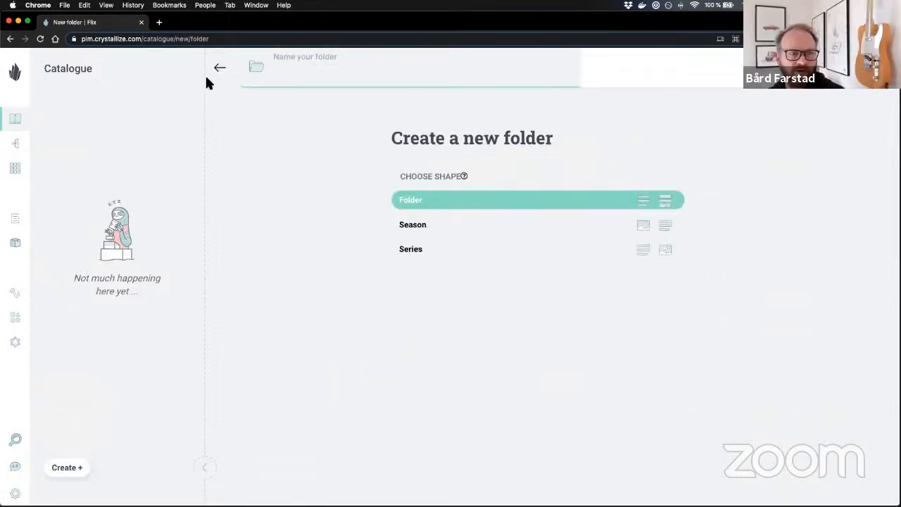
pyautogui.click(221, 67)
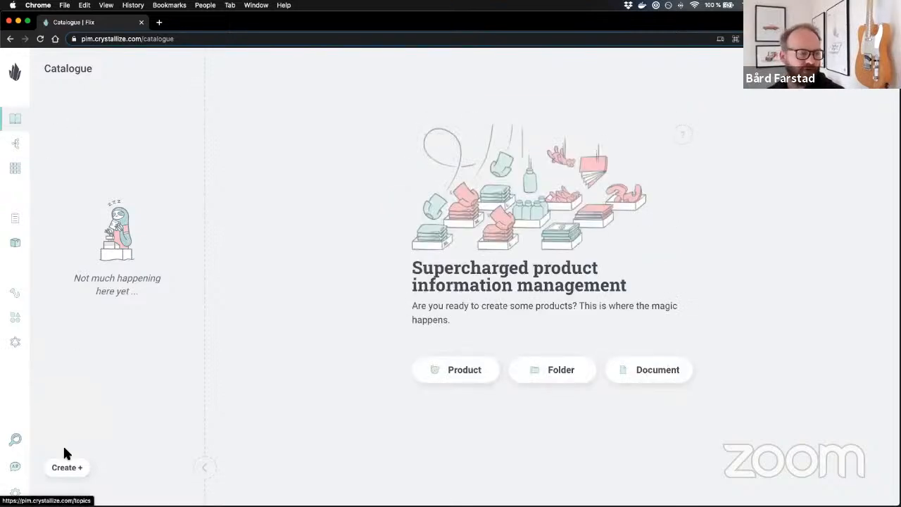
# Step: Create a catalogue folder named Movies with the Folder shape
pyautogui.click(67, 477)
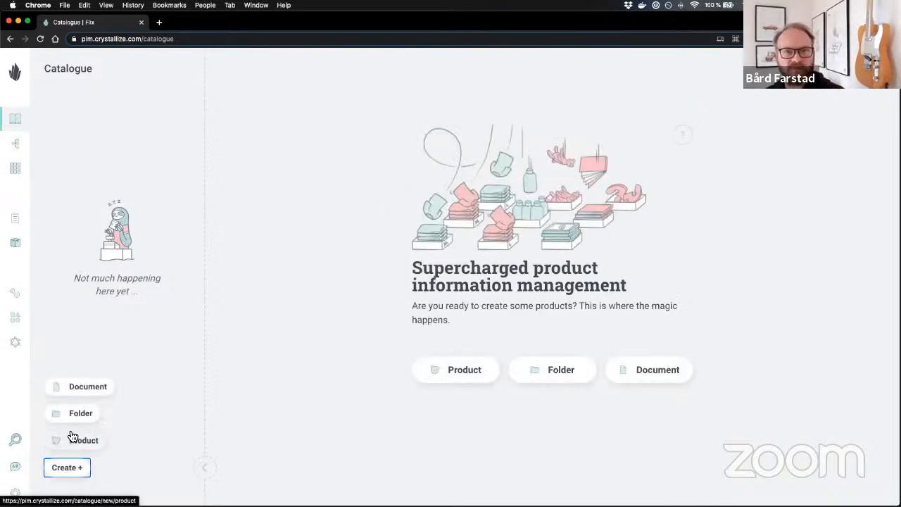
pyautogui.click(89, 418)
pyautogui.write('Films')
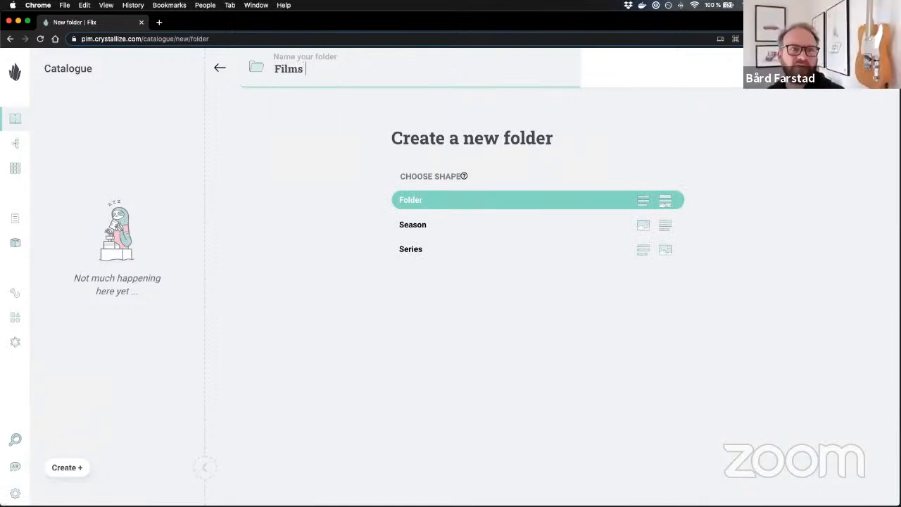
pyautogui.press('BackSpace')
pyautogui.press('BackSpace')
pyautogui.press('BackSpace')
pyautogui.press('BackSpace')
pyautogui.press('BackSpace')
pyautogui.press('BackSpace')
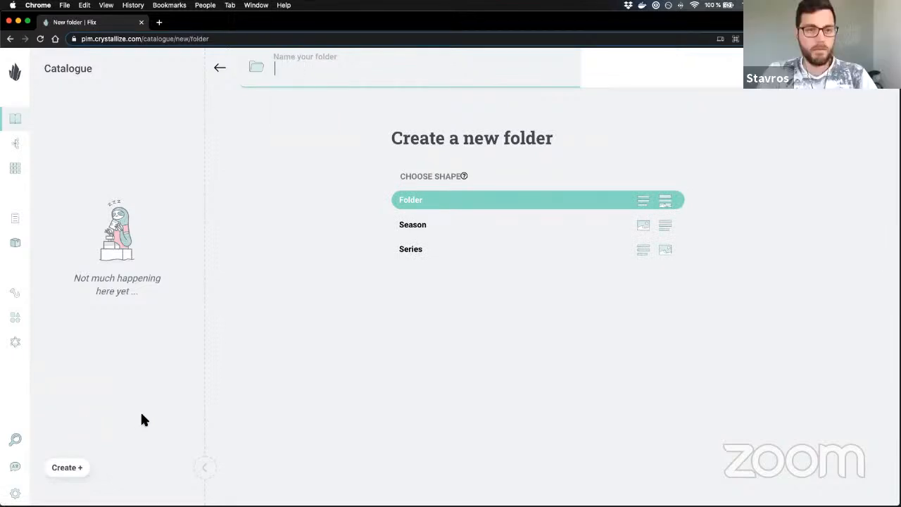
pyautogui.write('Movies')
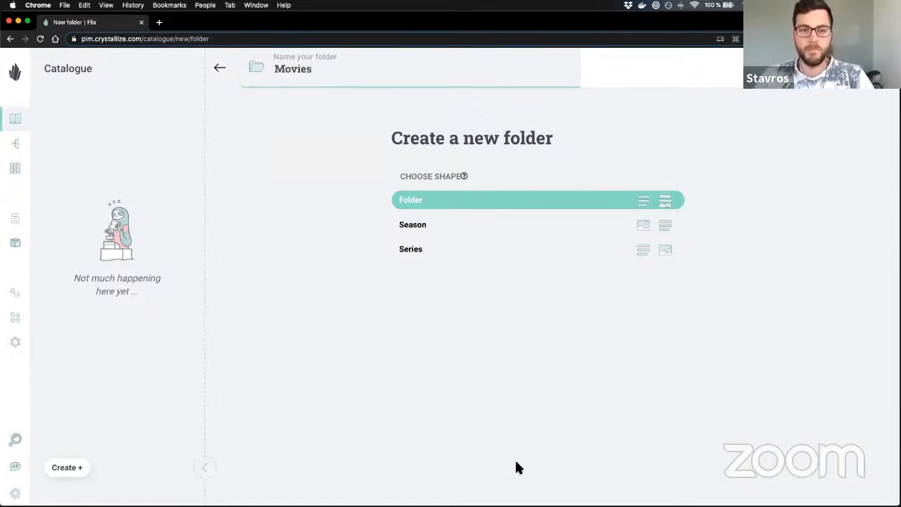
pyautogui.click(515, 458)
pyautogui.click(842, 68)
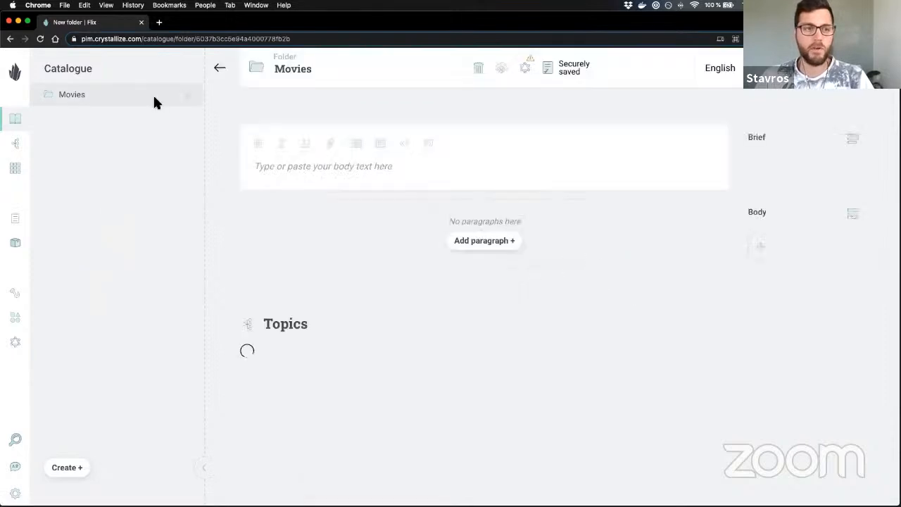
# Step: Enter "Grab popcorn" as the brief of the Movies folder and publish it
pyautogui.click(300, 173)
pyautogui.write('The')
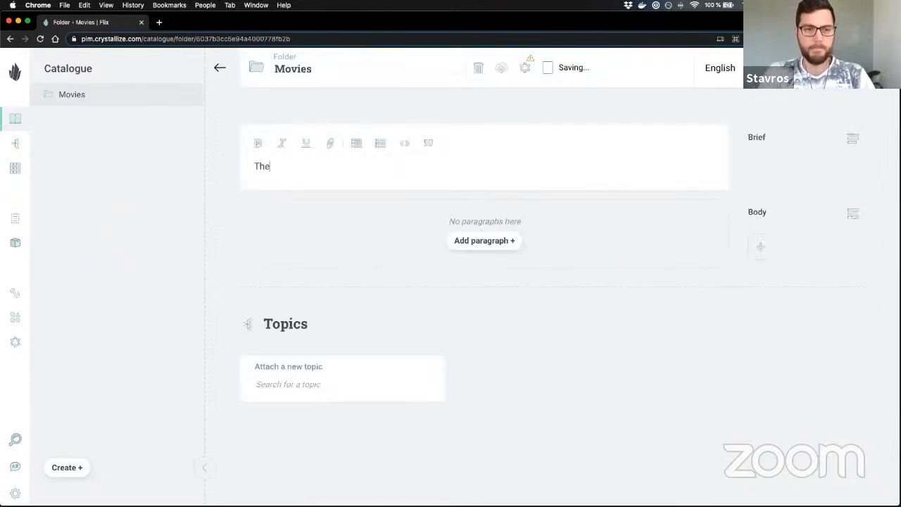
pyautogui.press('BackSpace')
pyautogui.press('BackSpace')
pyautogui.press('BackSpace')
pyautogui.press('BackSpace')
pyautogui.write('Watch')
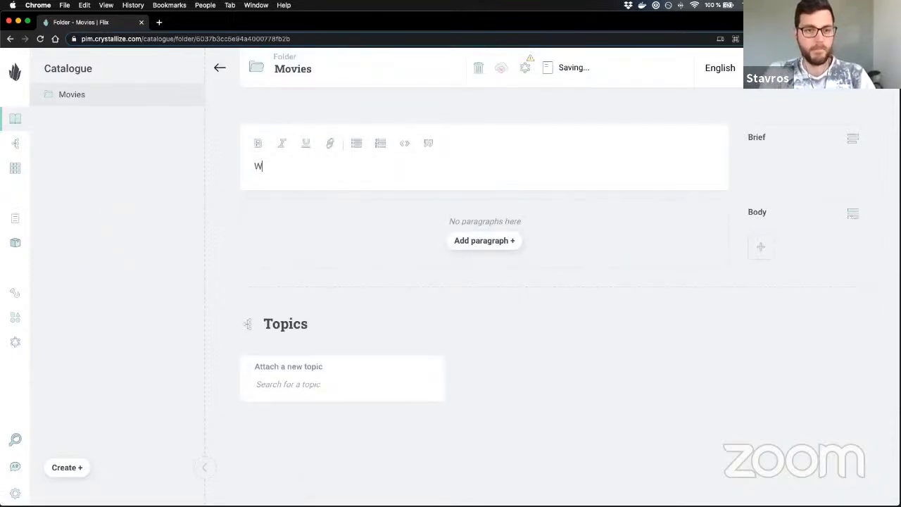
pyautogui.press('BackSpace')
pyautogui.press('BackSpace')
pyautogui.press('BackSpace')
pyautogui.press('BackSpace')
pyautogui.press('BackSpace')
pyautogui.write('Grab popcorn')
pyautogui.click(838, 114)
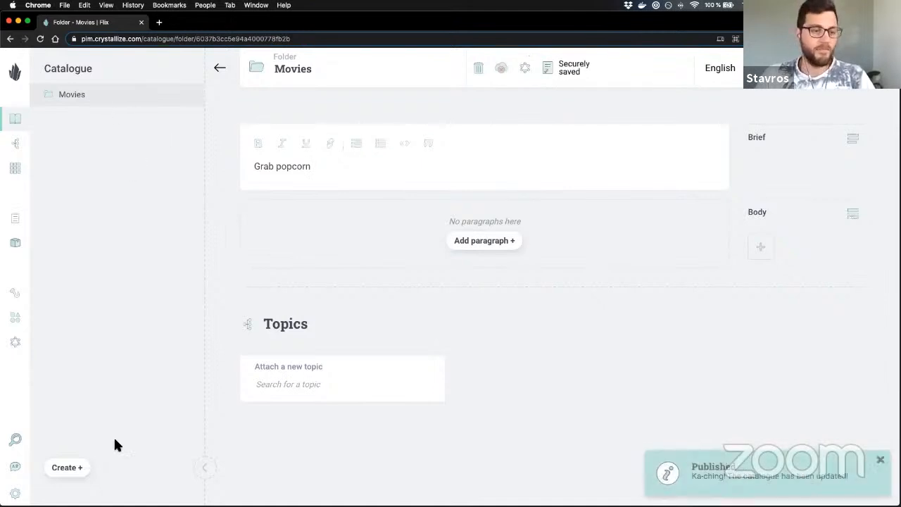
# Step: Create a catalogue folder named Series alongside Movies, using the Folder shape
pyautogui.click(66, 468)
pyautogui.click(83, 414)
pyautogui.write('S')
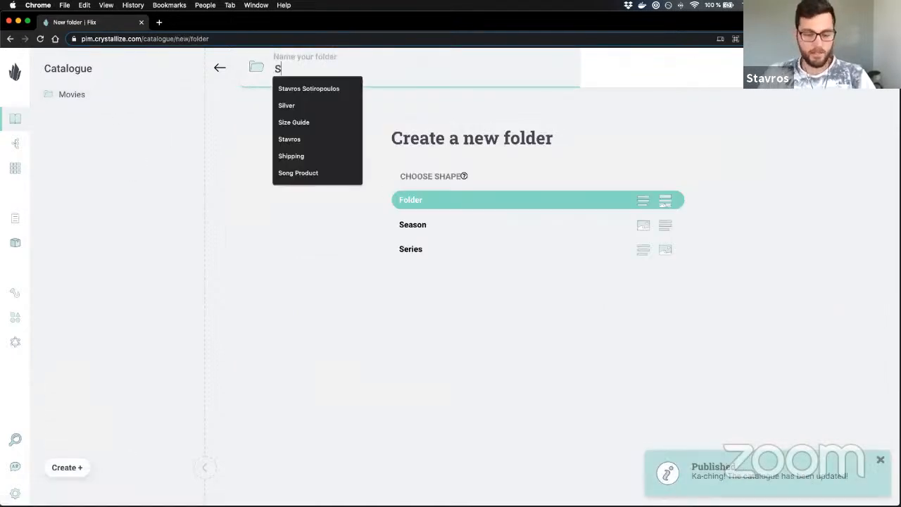
pyautogui.write('eries')
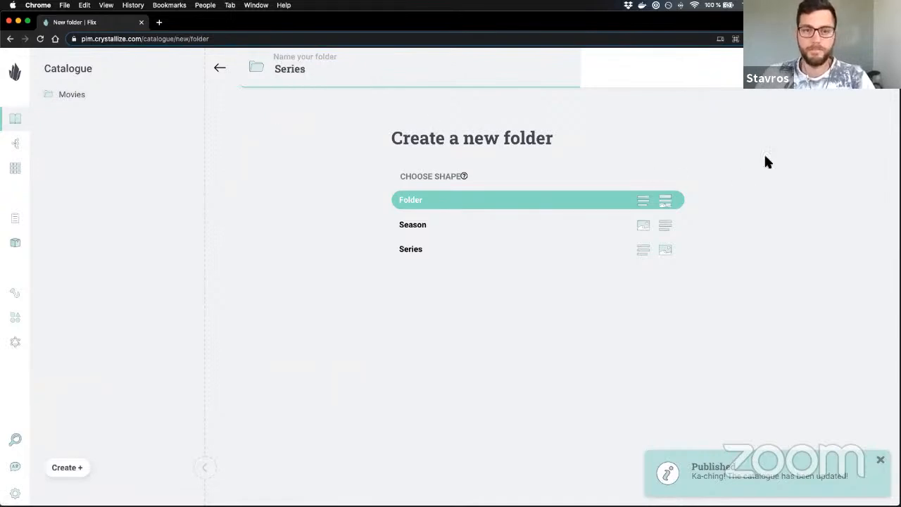
pyautogui.press('Return')
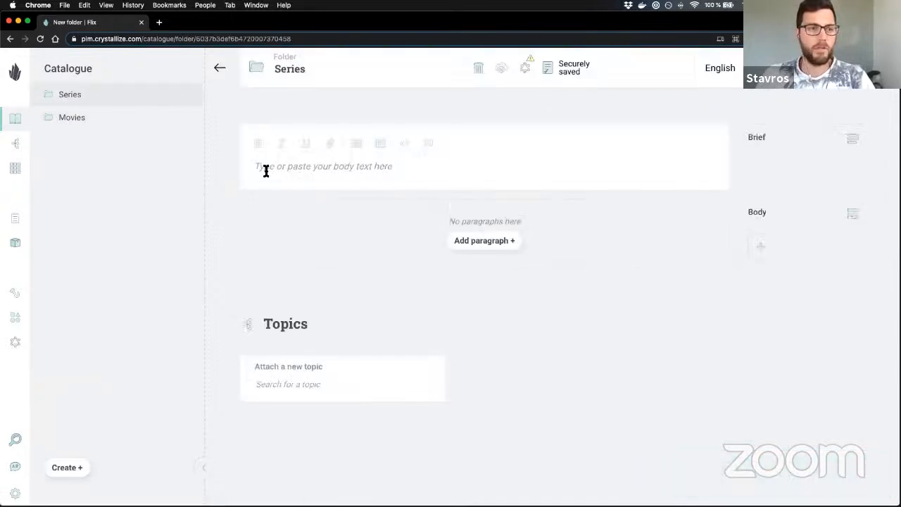
# Step: Enter "DOn't grab popcorn" as the brief of the Series folder and publish it
pyautogui.click(292, 169)
pyautogui.write("DOn't")
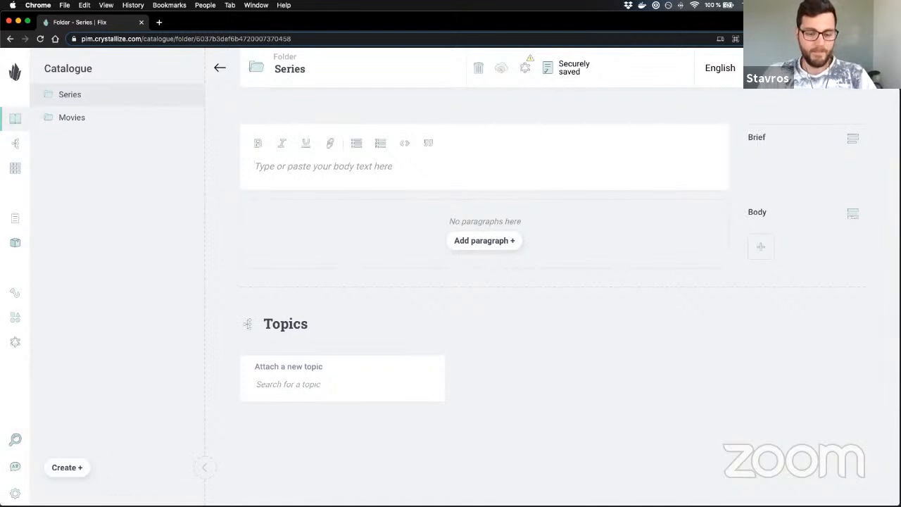
pyautogui.write(' grab popc')
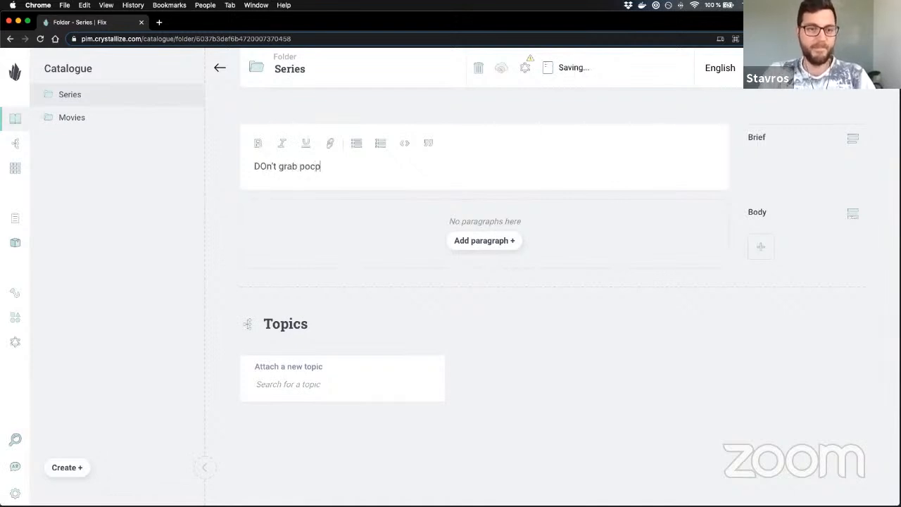
pyautogui.write('orn')
pyautogui.click(829, 78)
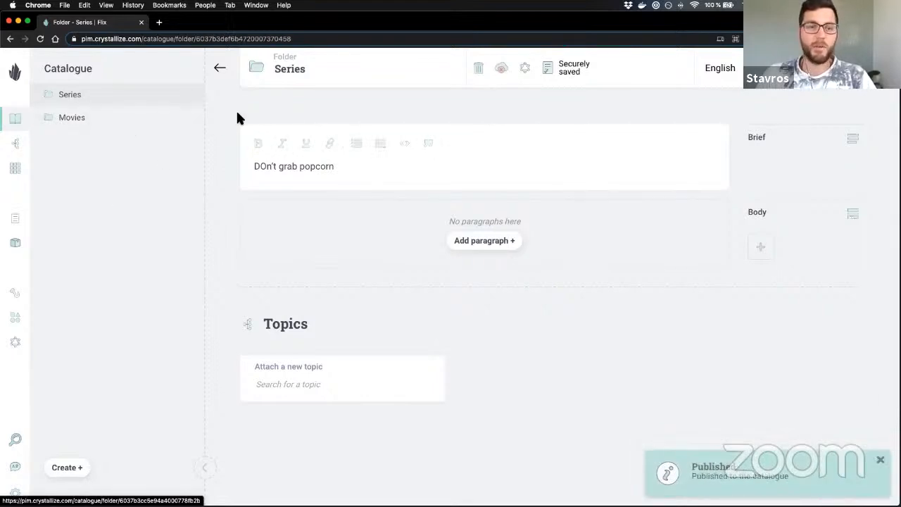
# Step: Create a subfolder named Gendre inside the Series folder, using the Folder shape
pyautogui.click(121, 95)
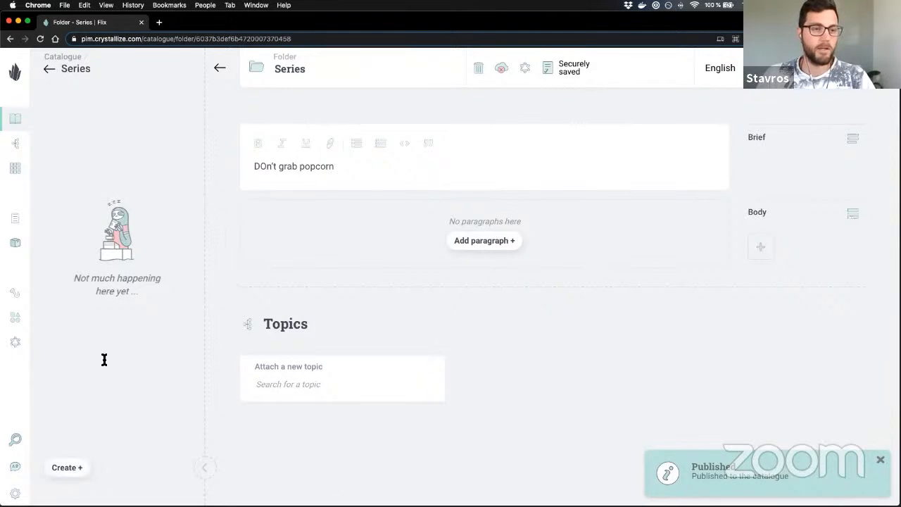
pyautogui.click(85, 469)
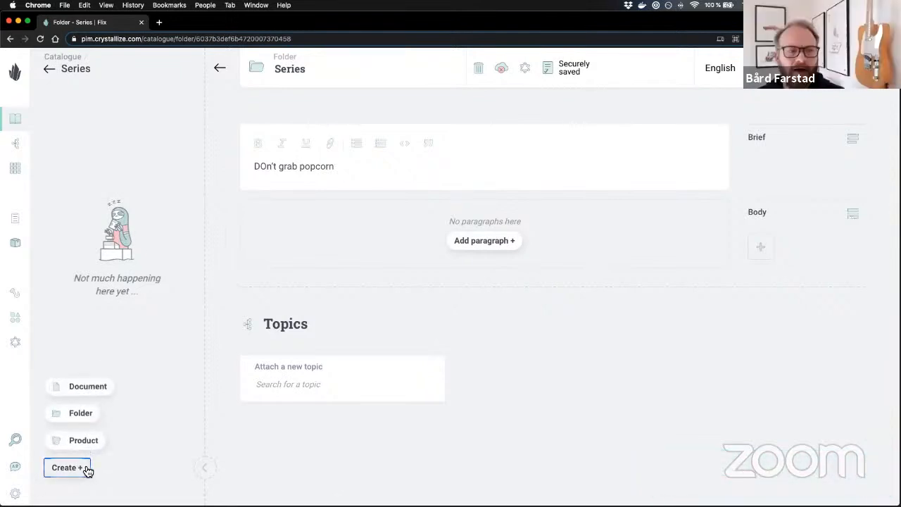
pyautogui.click(139, 347)
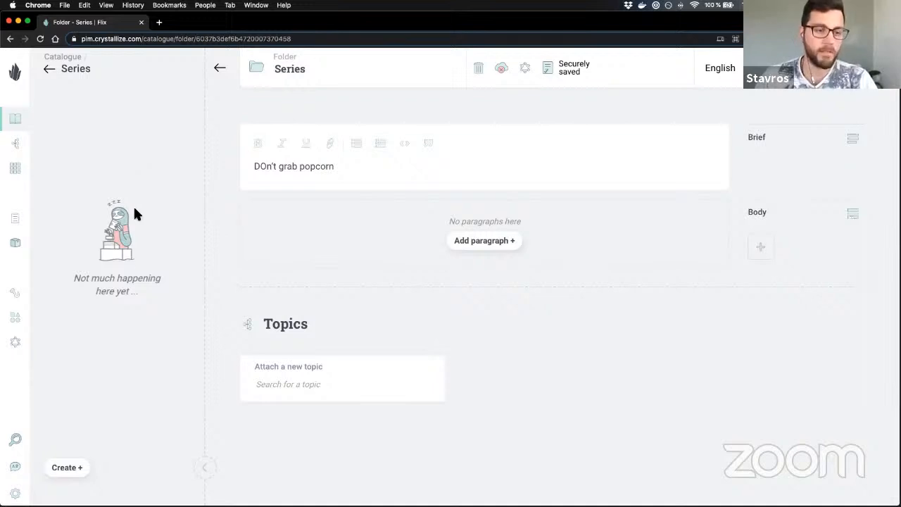
pyautogui.click(64, 468)
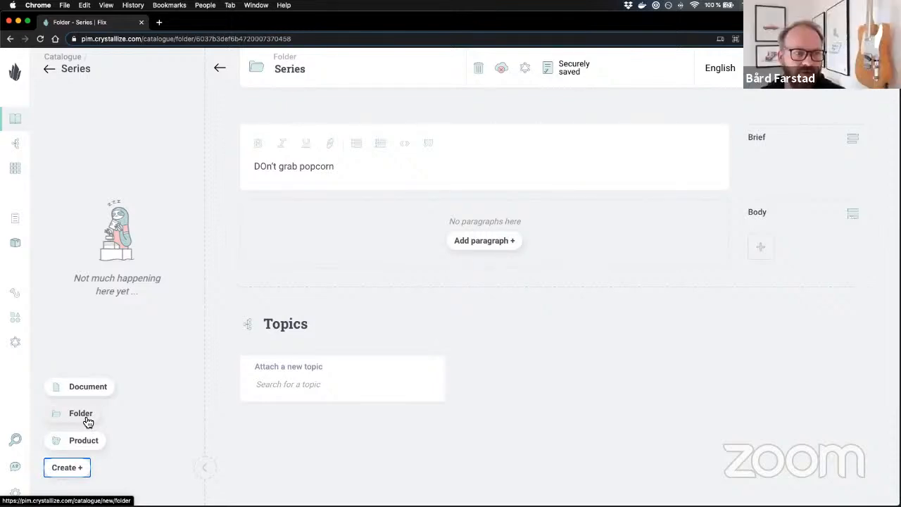
pyautogui.click(81, 414)
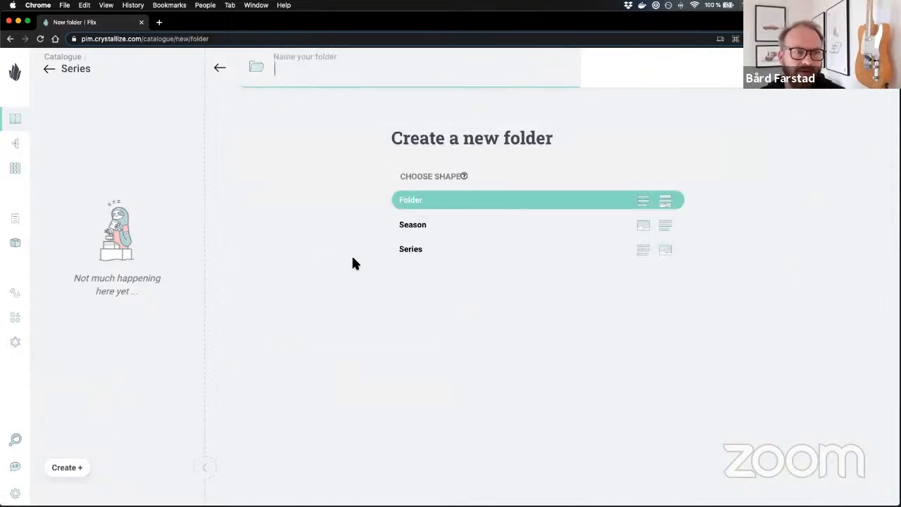
pyautogui.write('Ge')
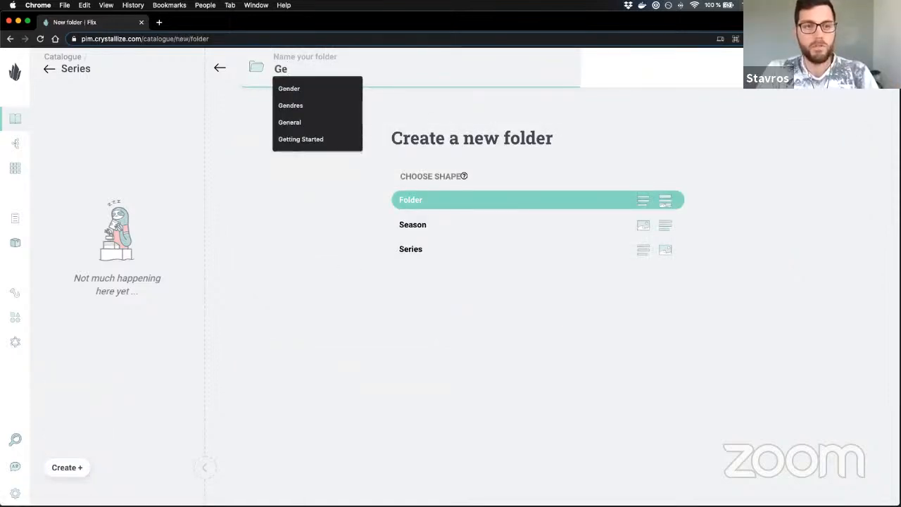
pyautogui.write('g')
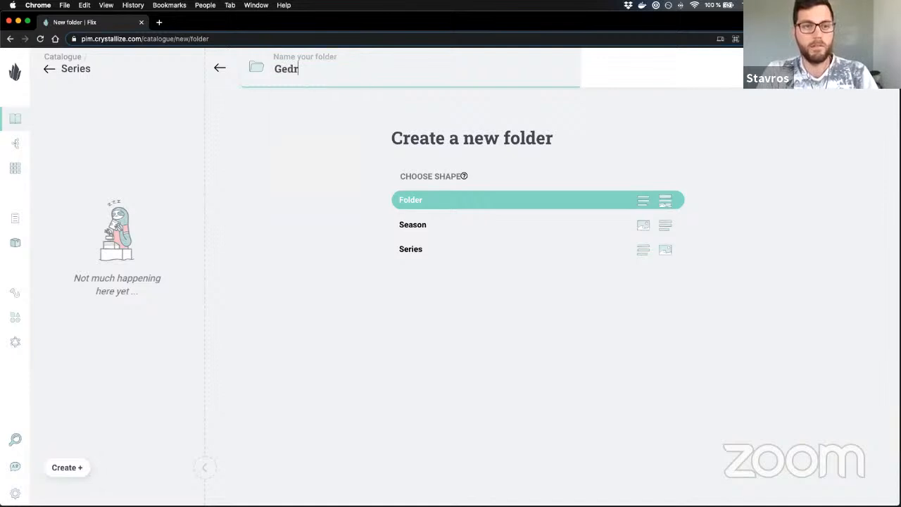
pyautogui.press('BackSpace')
pyautogui.press('BackSpace')
pyautogui.write('ndre')
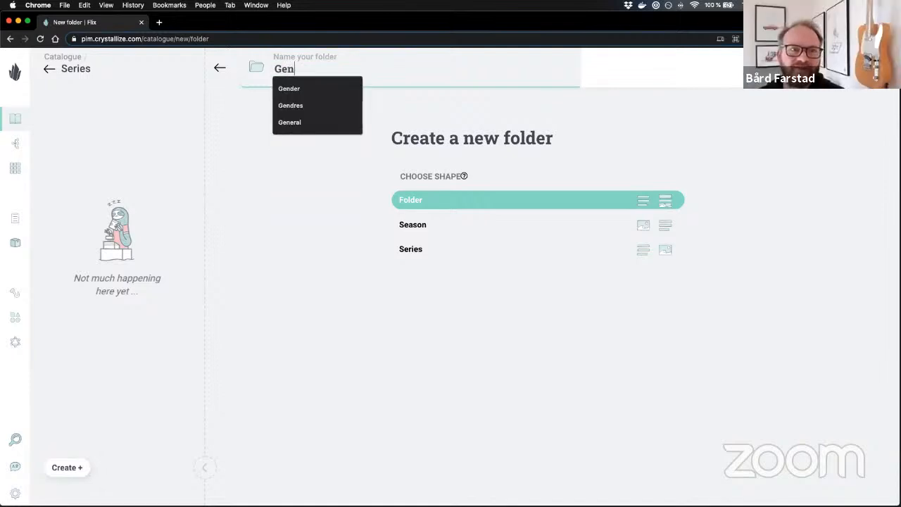
pyautogui.click(526, 399)
pyautogui.press('Return')
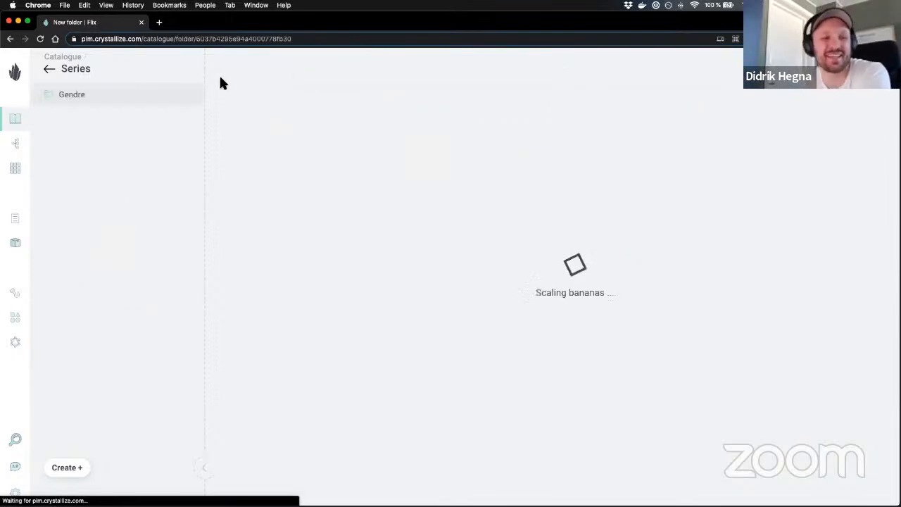
# Step: Rename the Gendre folder as Action and publish it
pyautogui.click(69, 94)
pyautogui.click(63, 68)
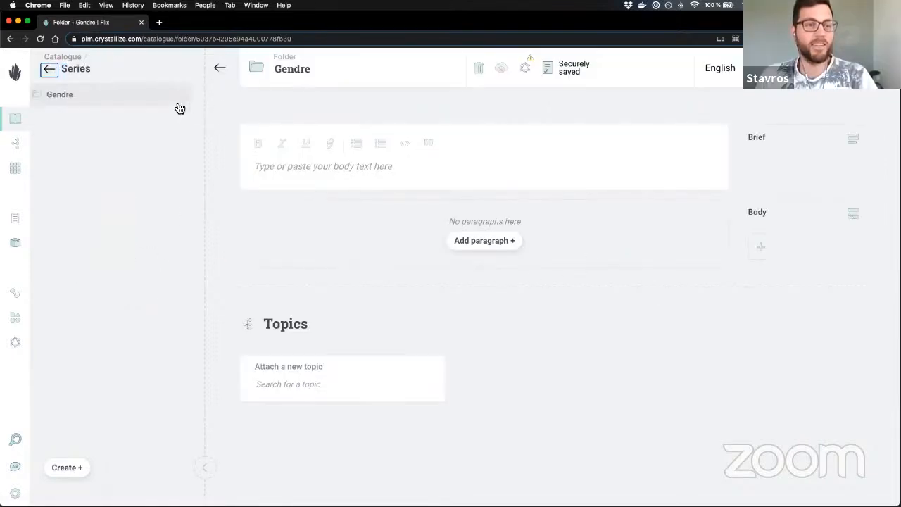
pyautogui.click(311, 71)
pyautogui.press('super+a')
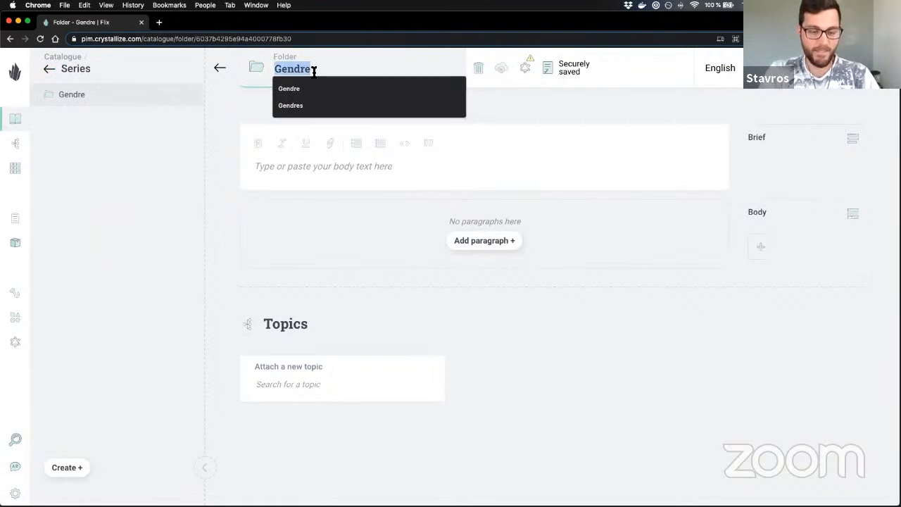
pyautogui.write('Action')
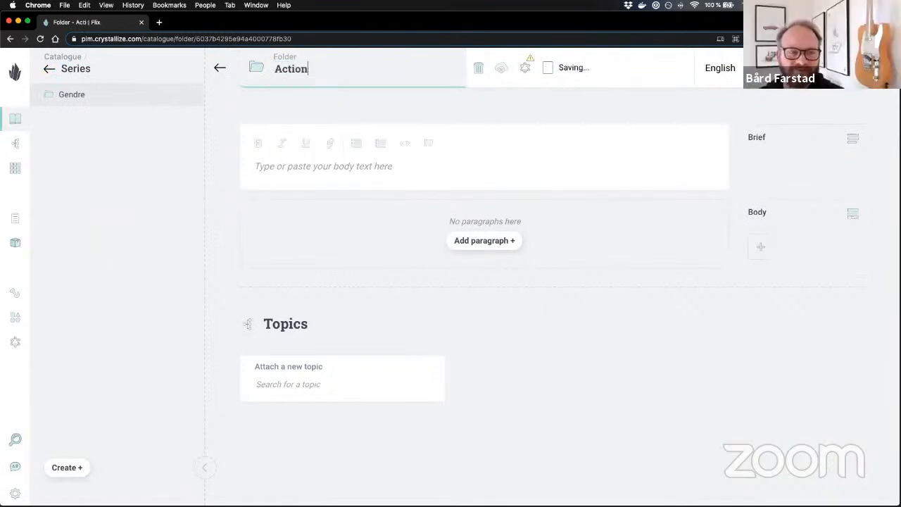
pyautogui.press('super+s')
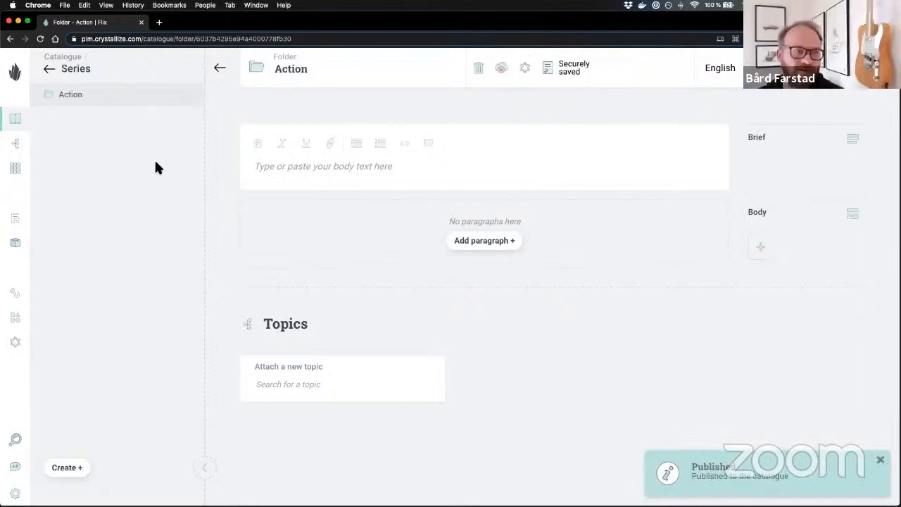
# Step: Create a folder named Science fiction with the Folder shape inside Series and order Action above it
pyautogui.click(86, 470)
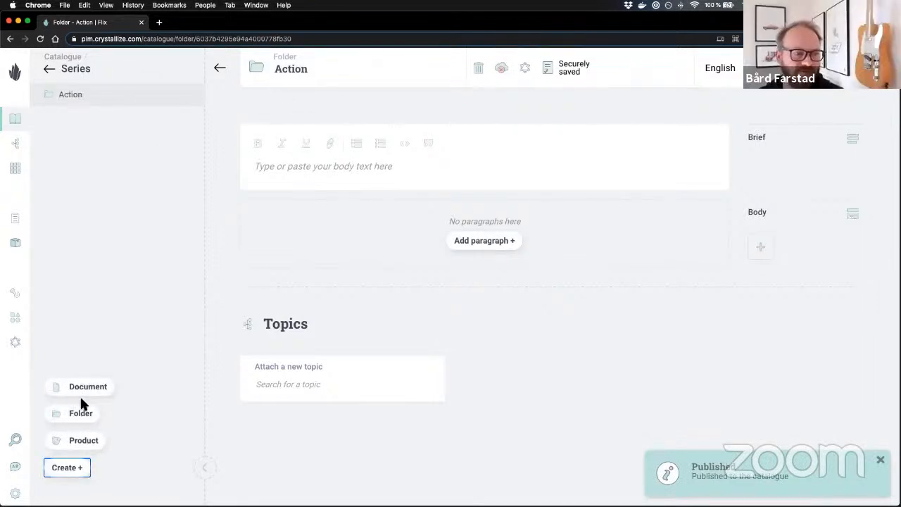
pyautogui.click(80, 415)
pyautogui.write('Science fiction')
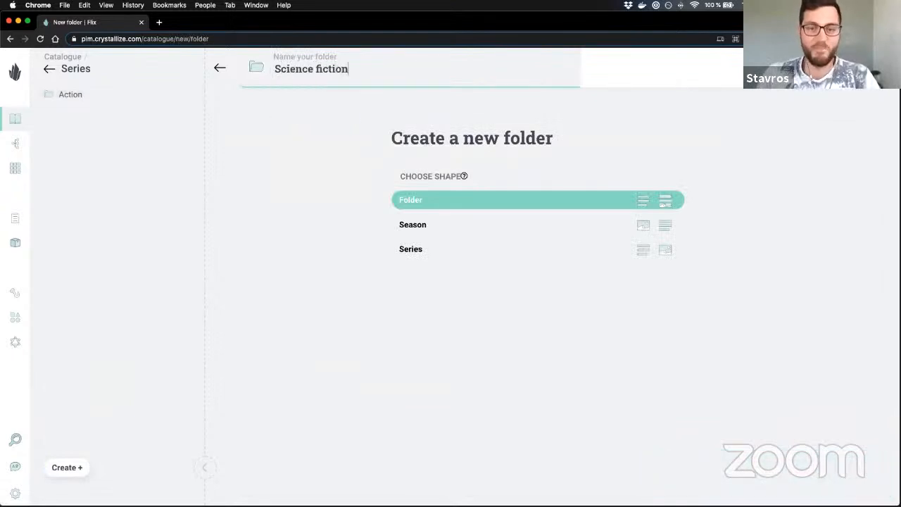
pyautogui.click(730, 145)
pyautogui.click(412, 200)
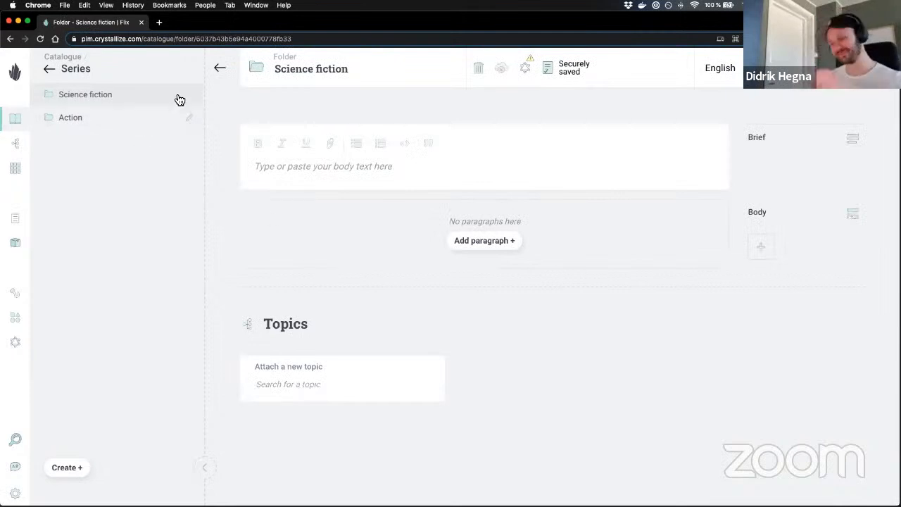
pyautogui.moveTo(91, 121); pyautogui.dragTo(92, 100)
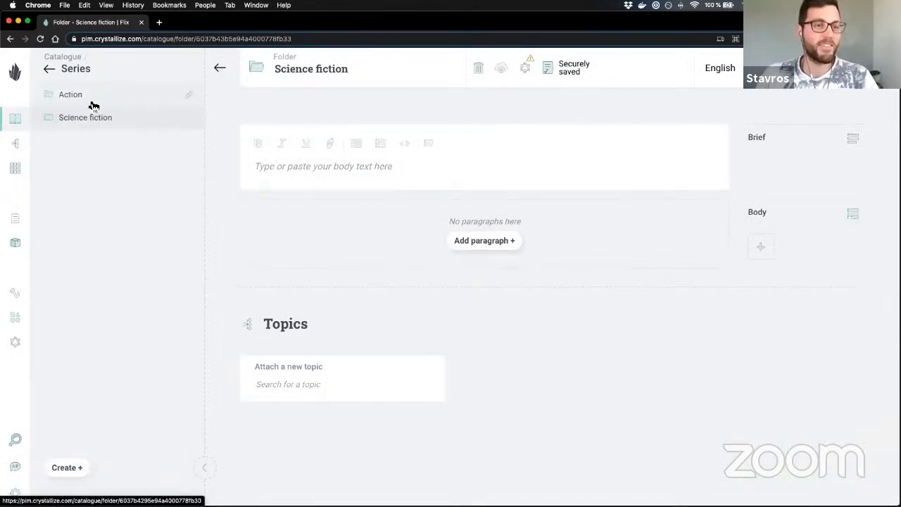
# Step: Create a folder named Mile 22 with the Series shape inside the Action folder of Series
pyautogui.click(92, 98)
pyautogui.click(67, 467)
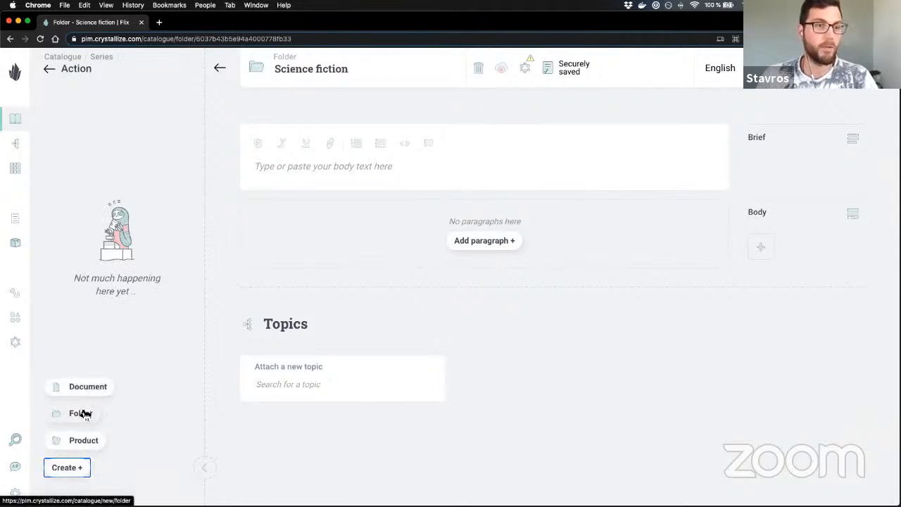
pyautogui.click(80, 413)
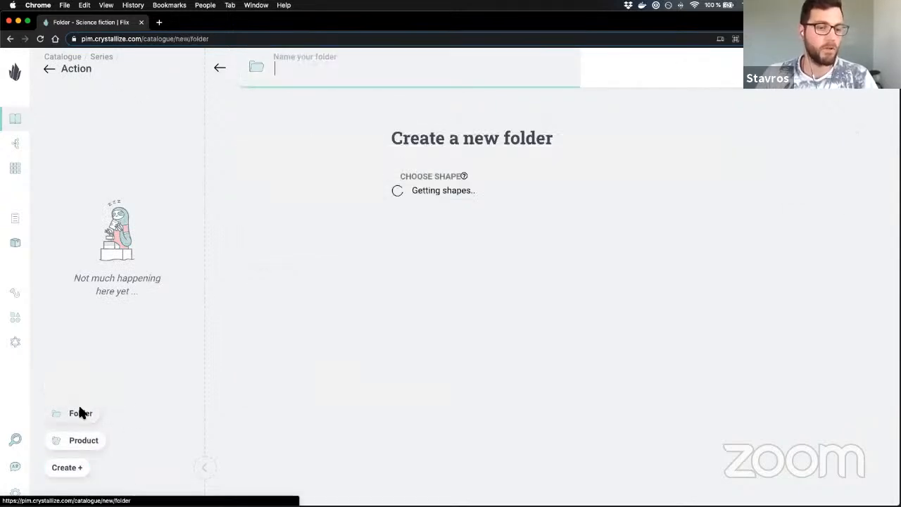
pyautogui.click(322, 78)
pyautogui.write('Mile 22')
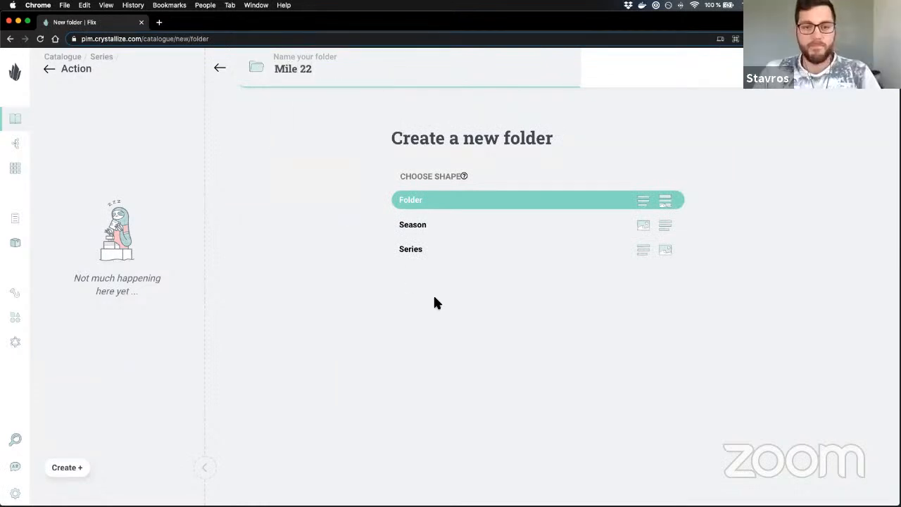
pyautogui.click(428, 291)
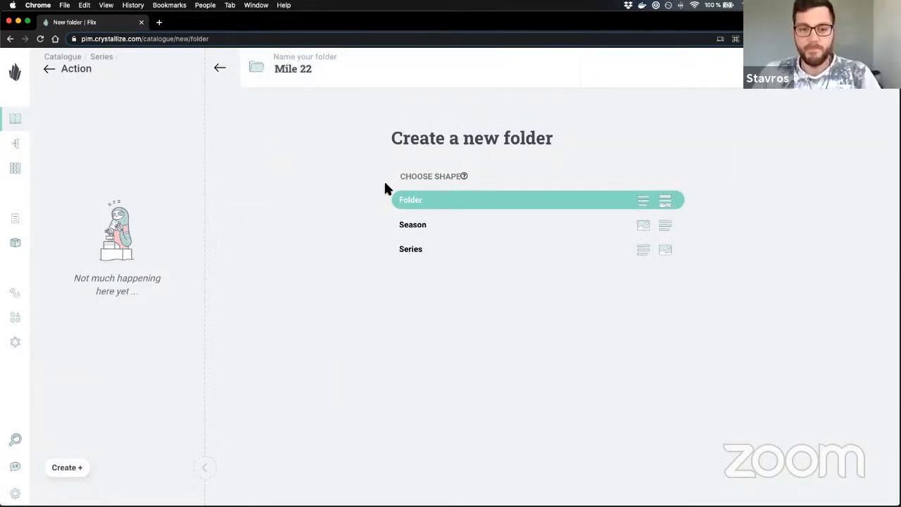
pyautogui.click(419, 250)
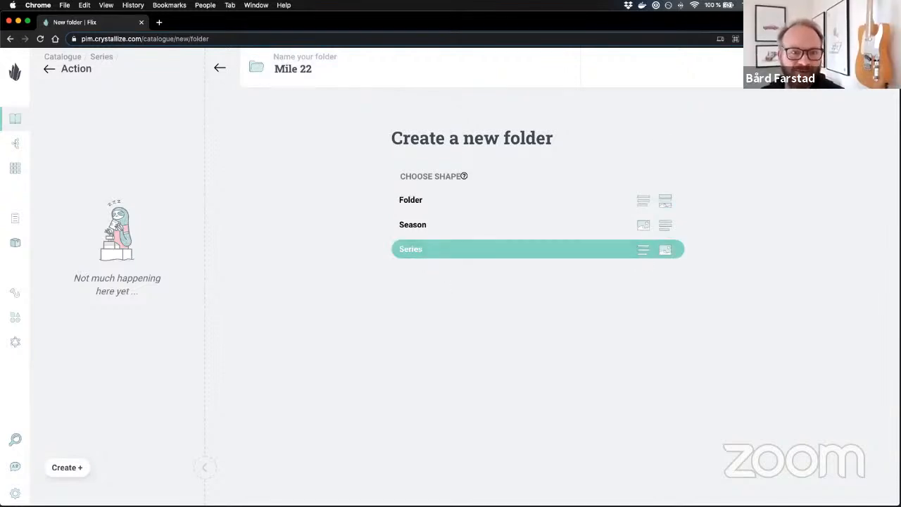
pyautogui.click(803, 68)
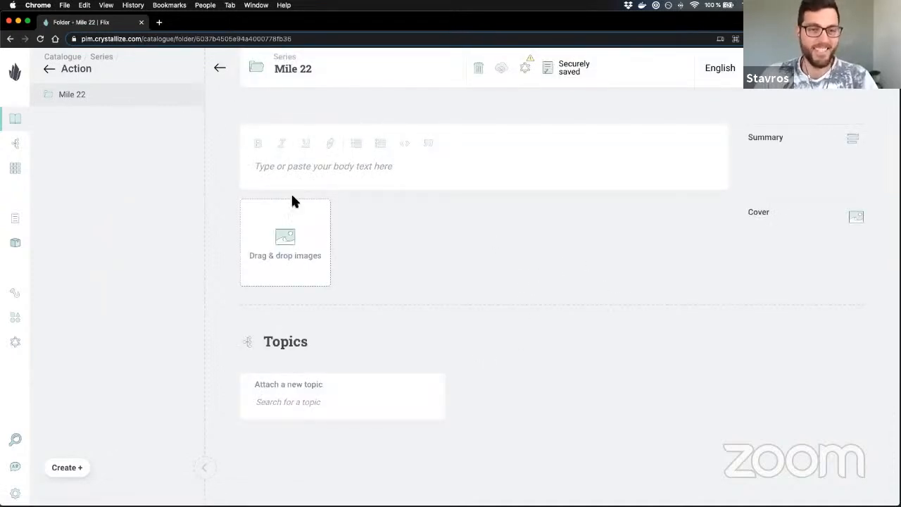
# Step: Enter "An excellent series for the family" as the summary of Mile 22
pyautogui.click(319, 168)
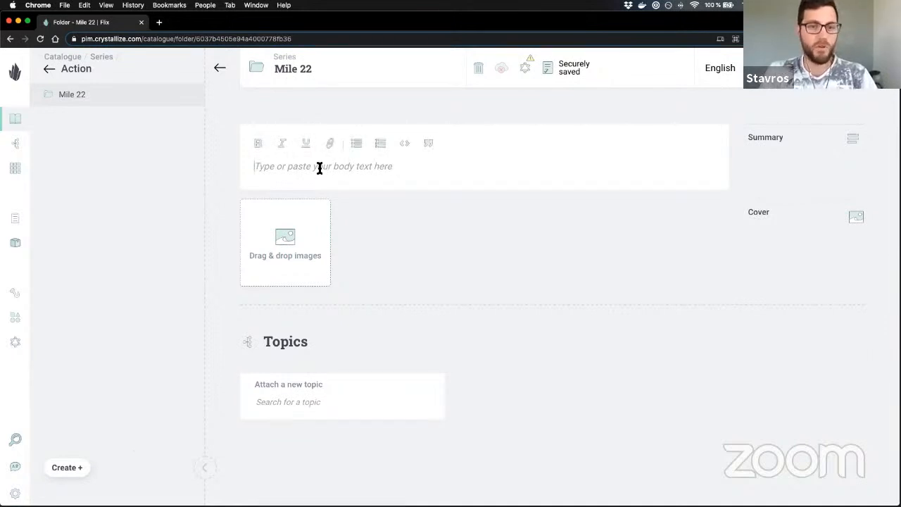
pyautogui.write('M')
pyautogui.press('BackSpace')
pyautogui.write('A')
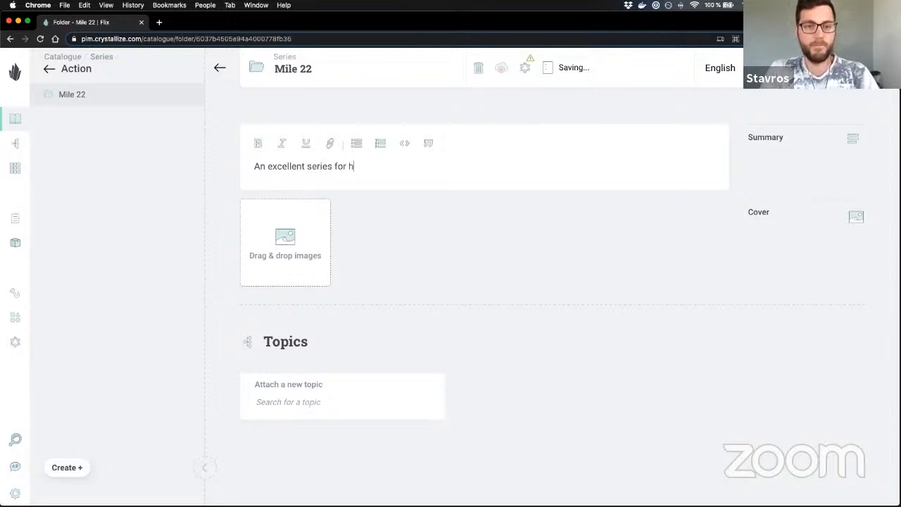
pyautogui.write('n excellent series for the famili')
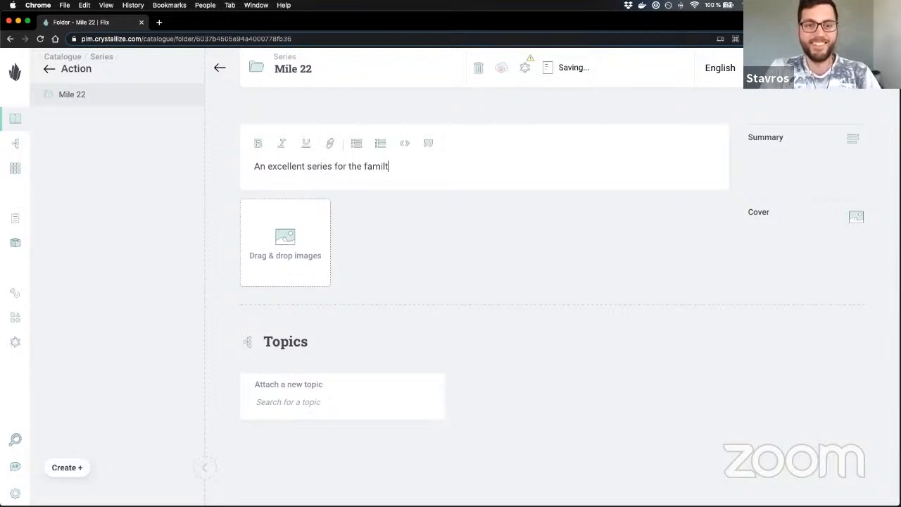
pyautogui.click(417, 254)
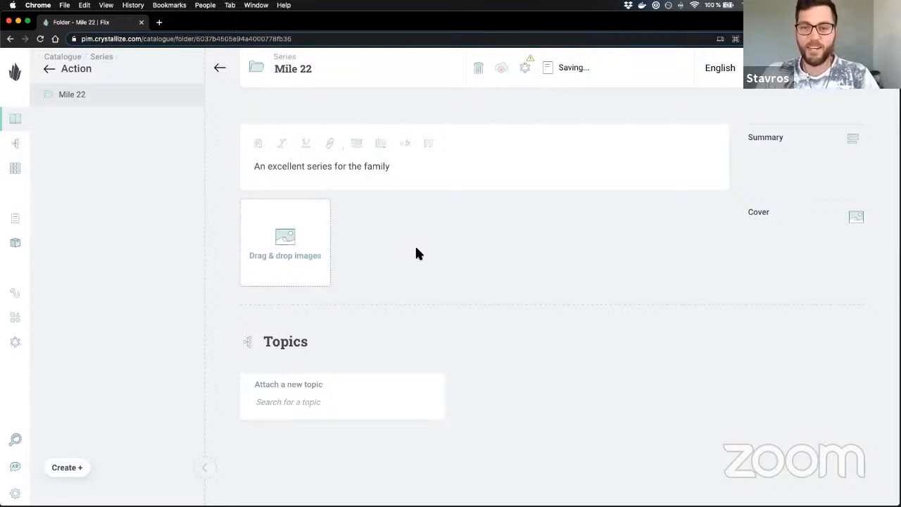
# Step: Add the Mile 22 poster image from the Downloads folder as the series cover and publish the folder
pyautogui.press('super+Tab')
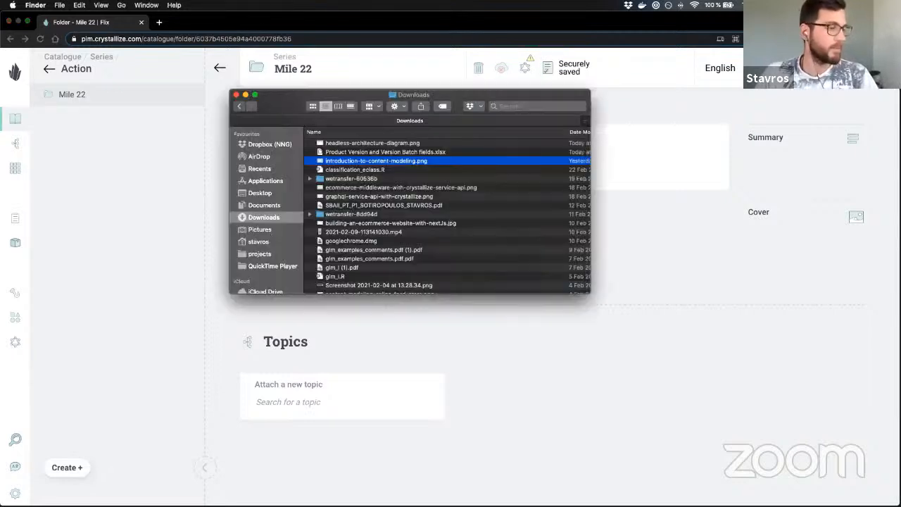
pyautogui.moveTo(469, 98); pyautogui.dragTo(1, 100)
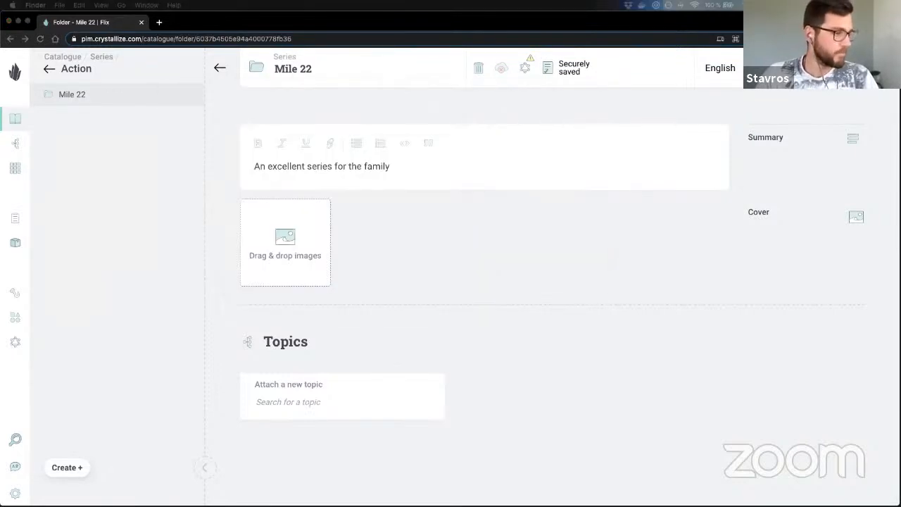
pyautogui.click(392, 167)
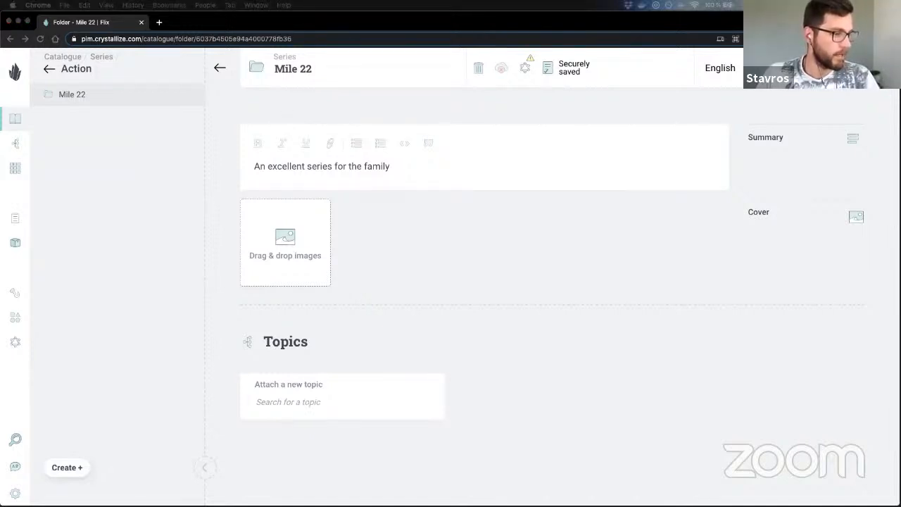
pyautogui.moveTo(1, 245); pyautogui.dragTo(287, 239)
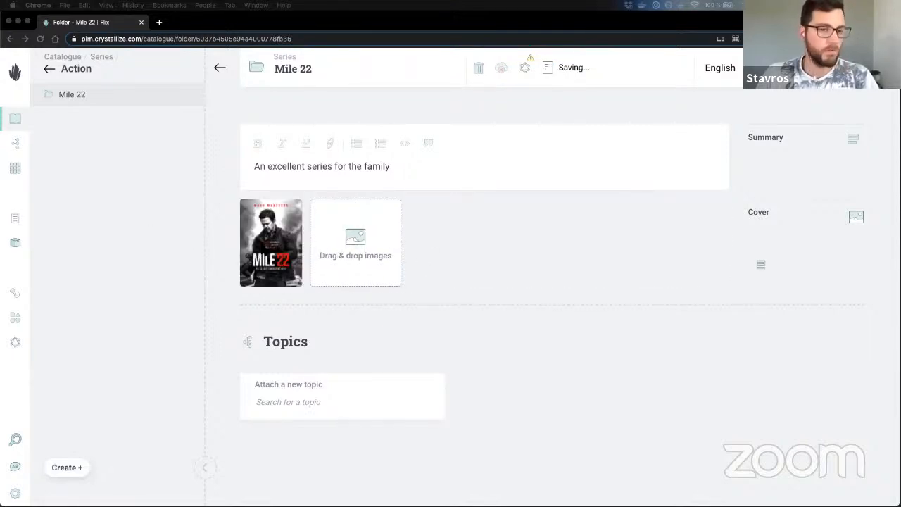
pyautogui.click(522, 253)
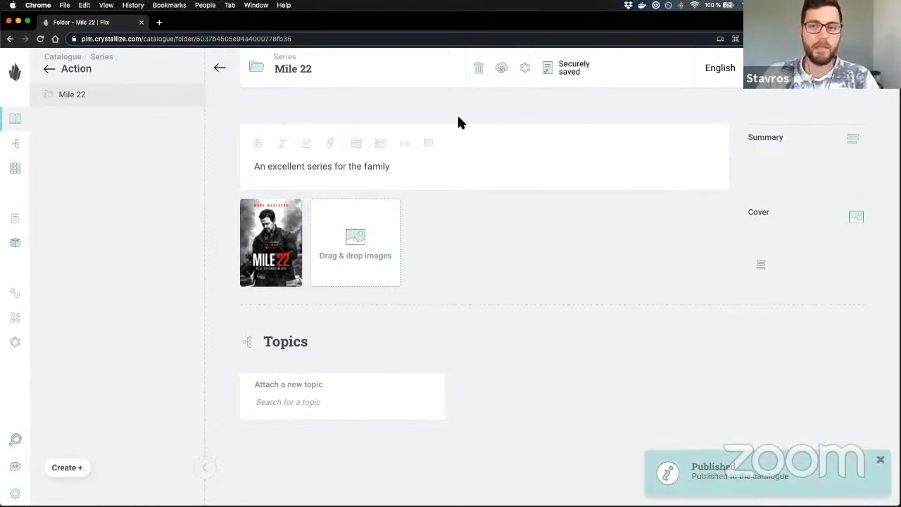
pyautogui.click(80, 469)
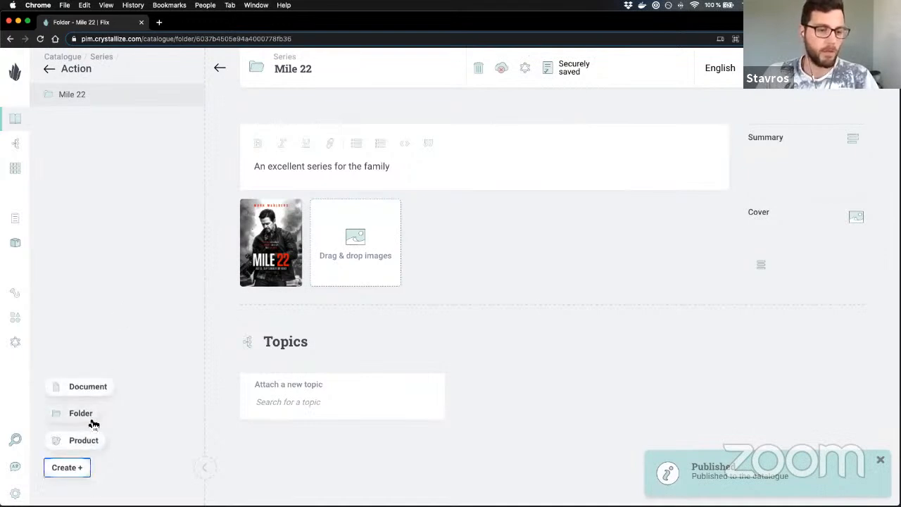
pyautogui.click(89, 416)
pyautogui.click(220, 69)
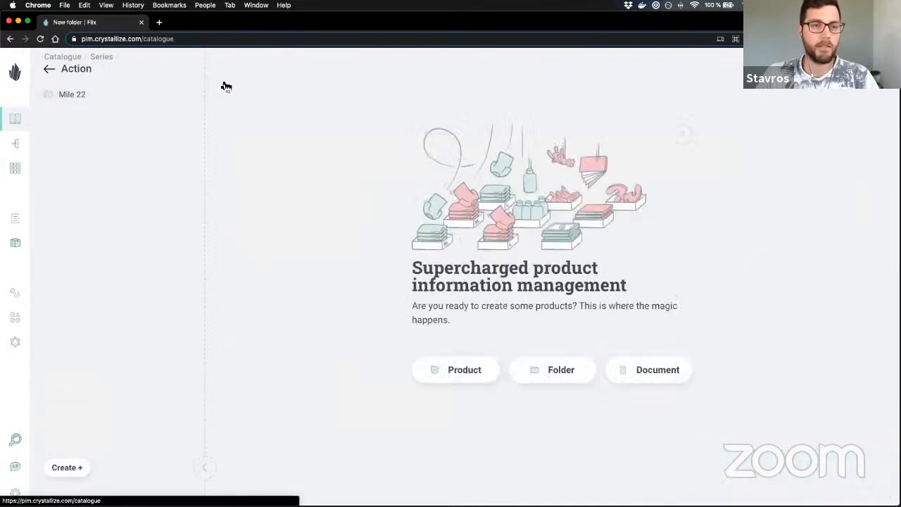
# Step: Create a folder named Season 1 with the Season shape inside Mile 22 and open its contents in the catalogue tree
pyautogui.click(76, 95)
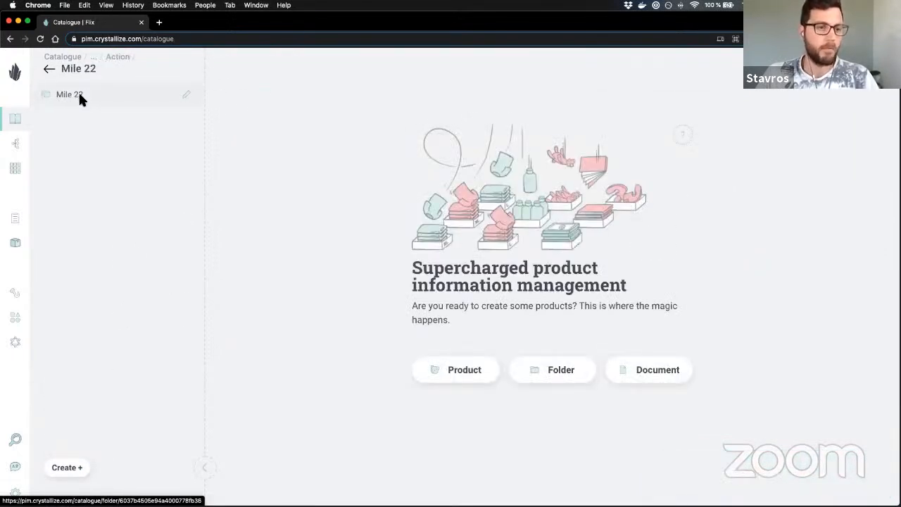
pyautogui.click(80, 468)
pyautogui.click(80, 416)
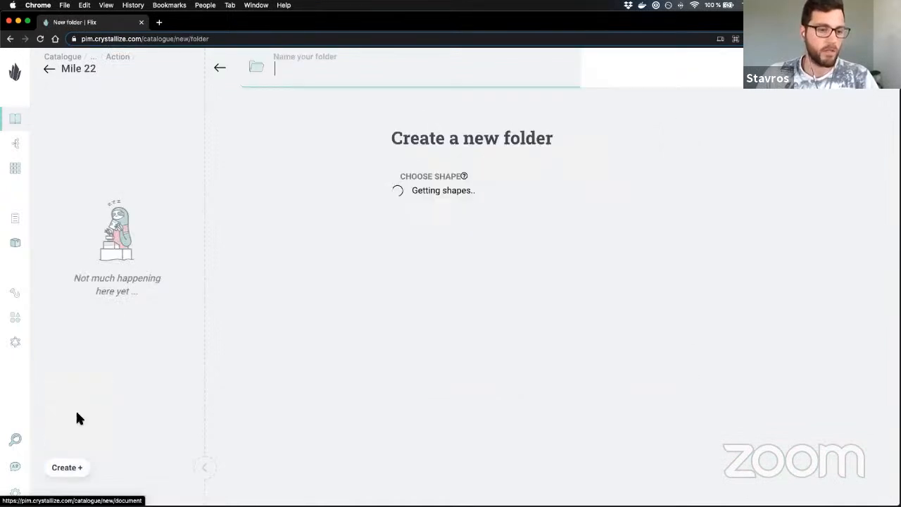
pyautogui.click(420, 228)
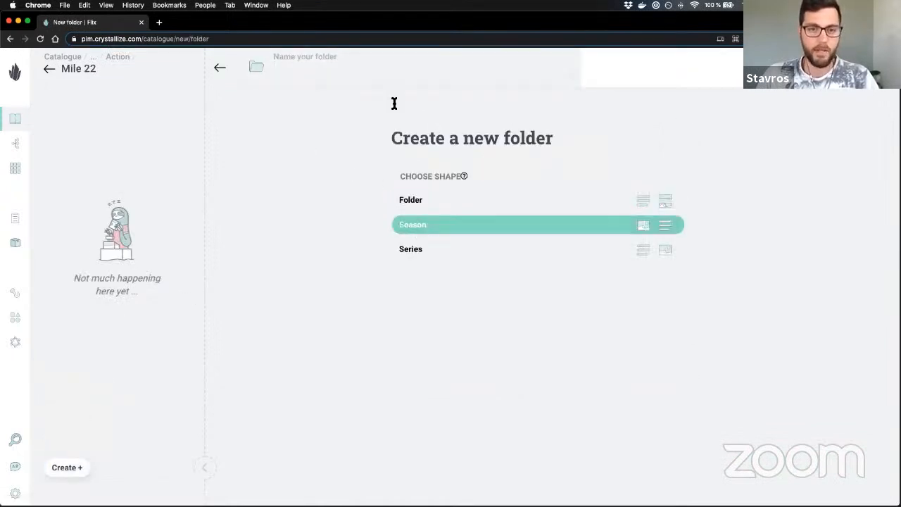
pyautogui.click(357, 74)
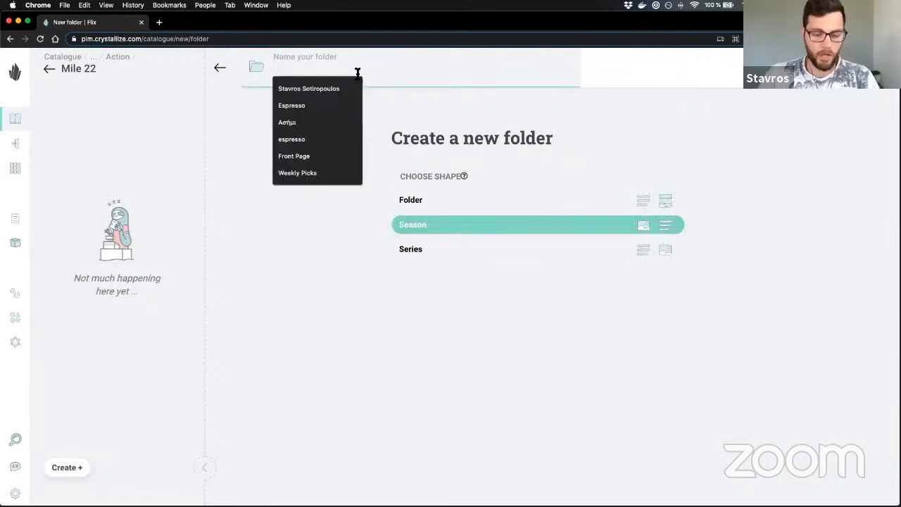
pyautogui.write('j')
pyautogui.press('BackSpace')
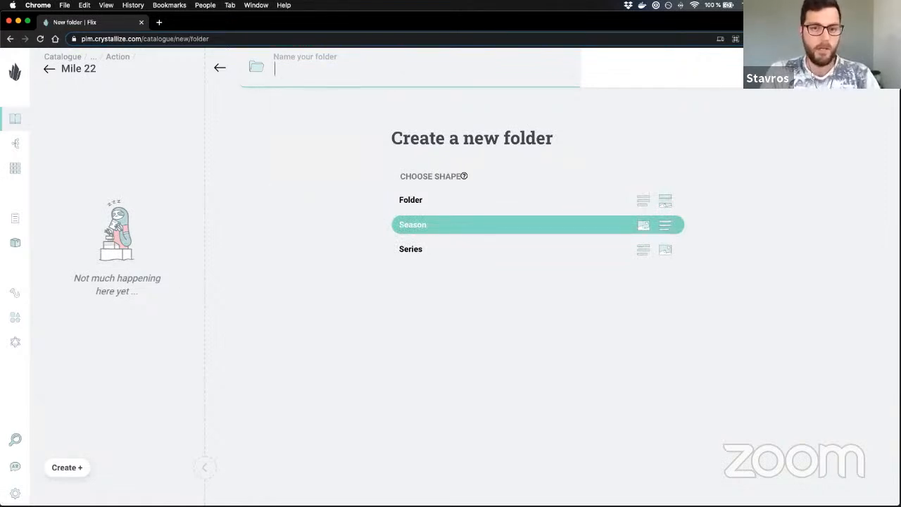
pyautogui.write('Season')
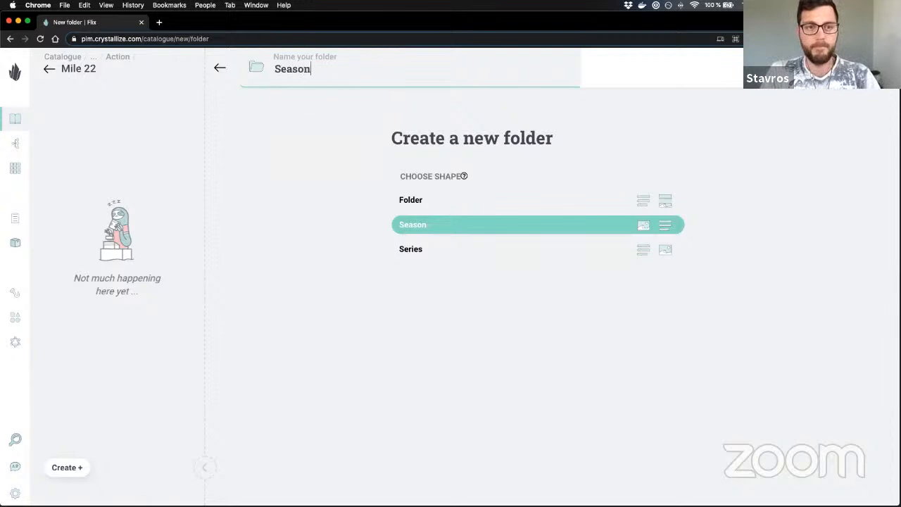
pyautogui.write(' 2')
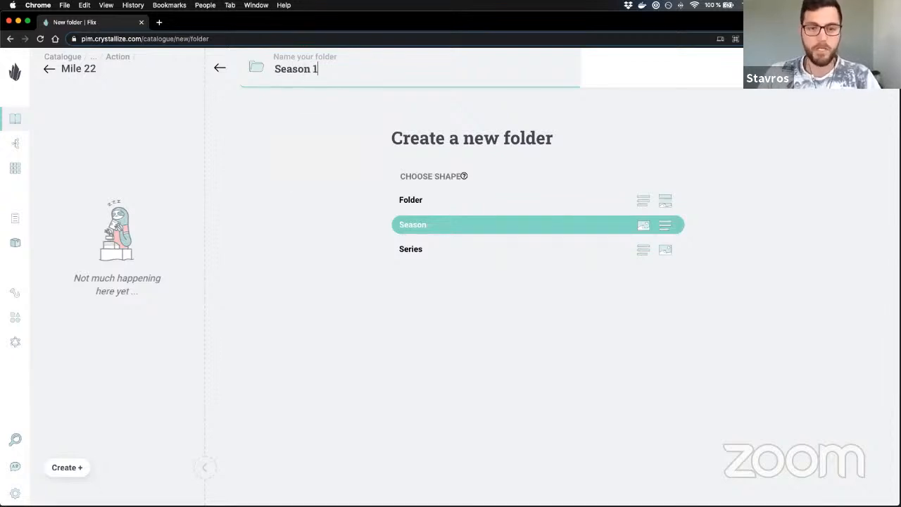
pyautogui.click(753, 115)
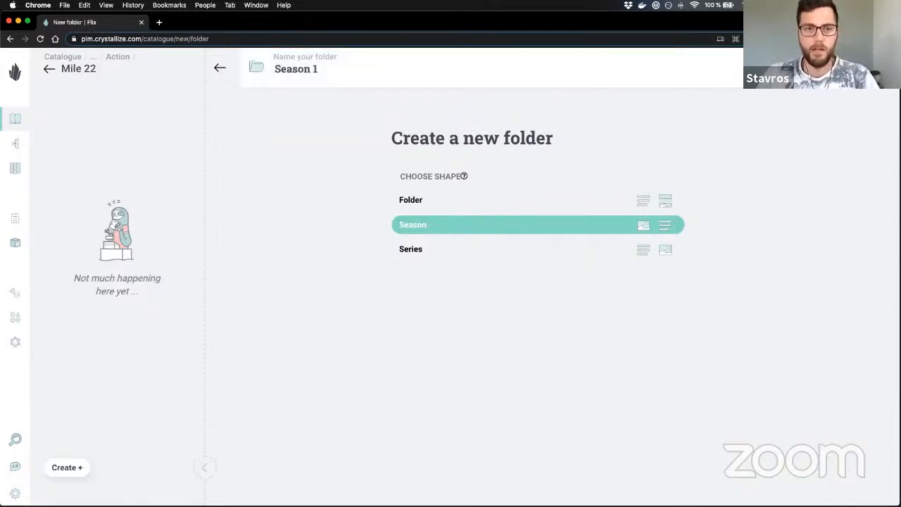
pyautogui.click(109, 97)
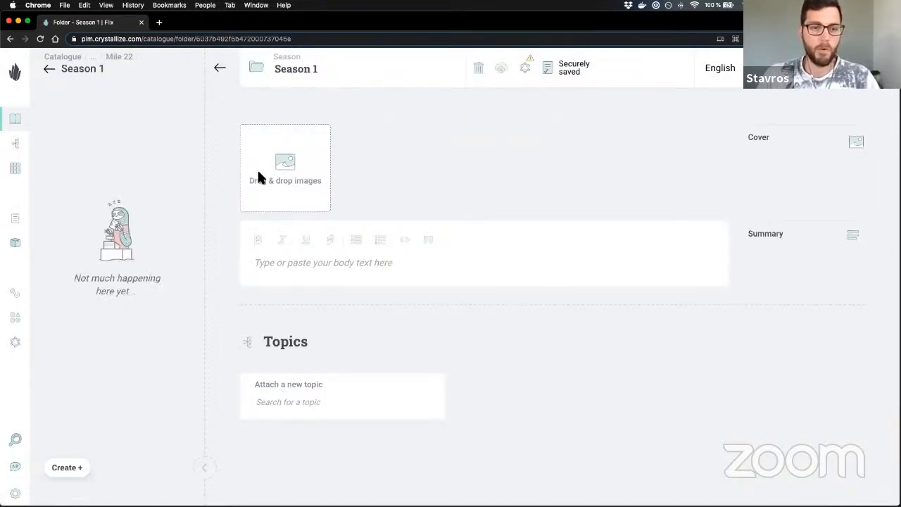
# Step: Add the Mile 22 poster as the Season 1 cover, enter "First season" as its summary and publish it
pyautogui.moveTo(259, 172); pyautogui.dragTo(285, 189)
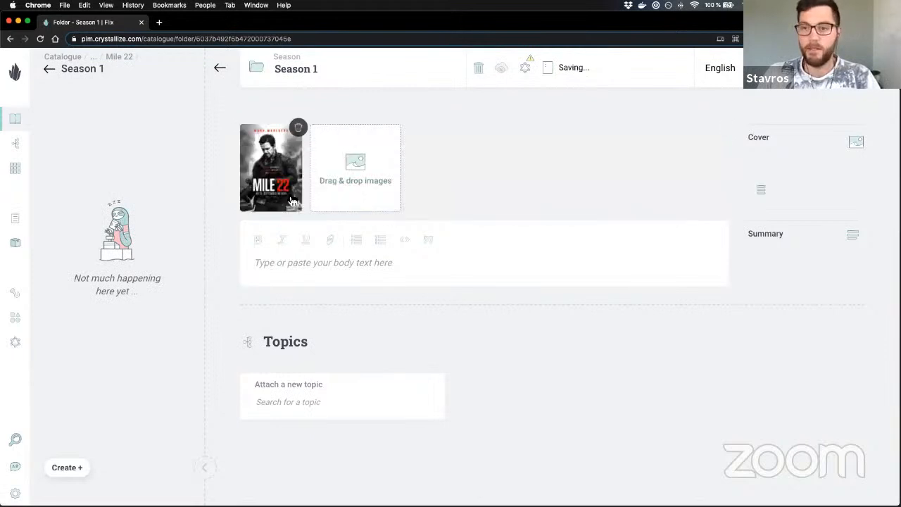
pyautogui.click(330, 264)
pyautogui.write('First season')
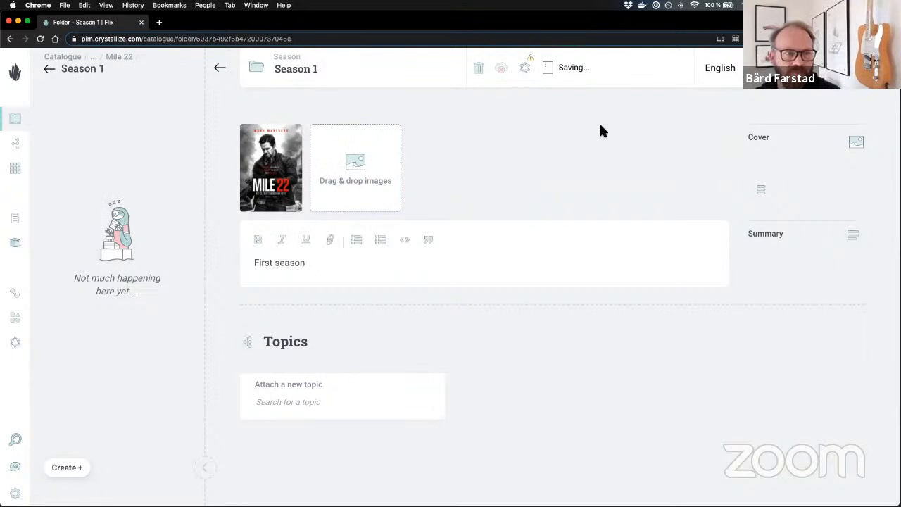
pyautogui.click(821, 68)
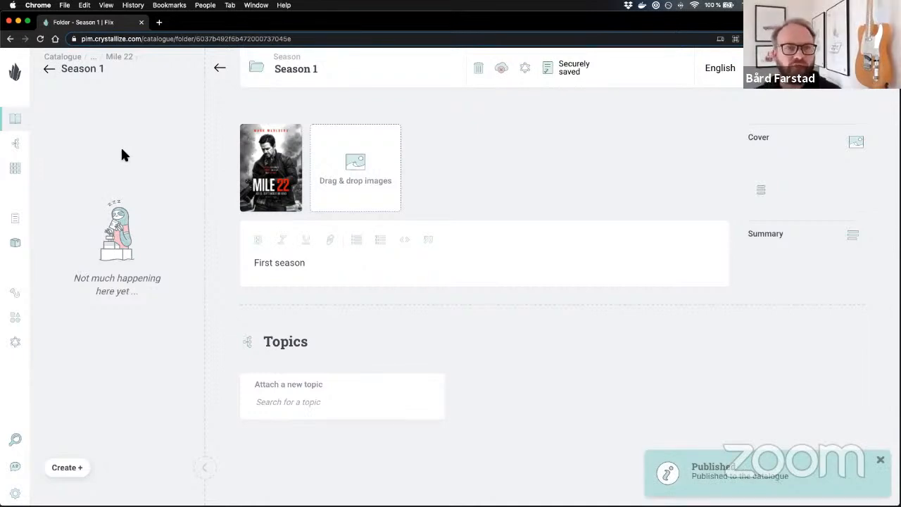
# Step: Start a new document inside Season 1 using the Episode shape
pyautogui.click(71, 470)
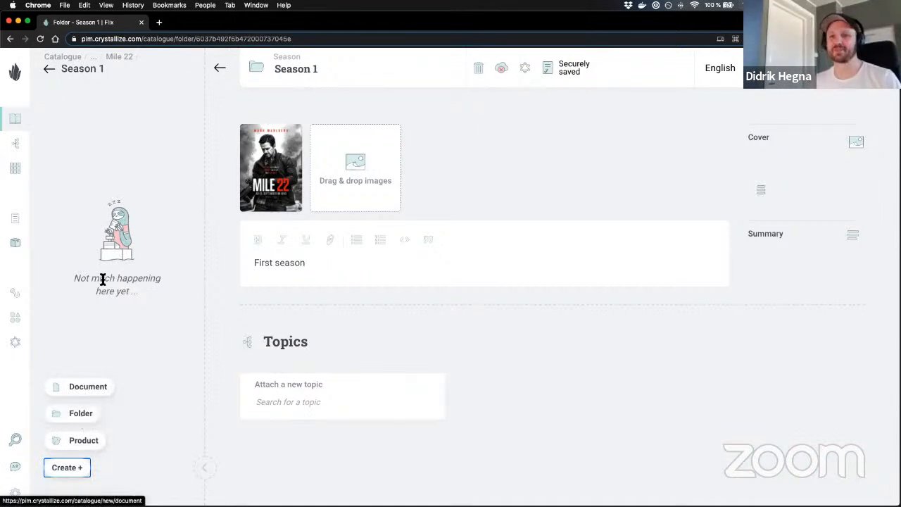
pyautogui.click(101, 387)
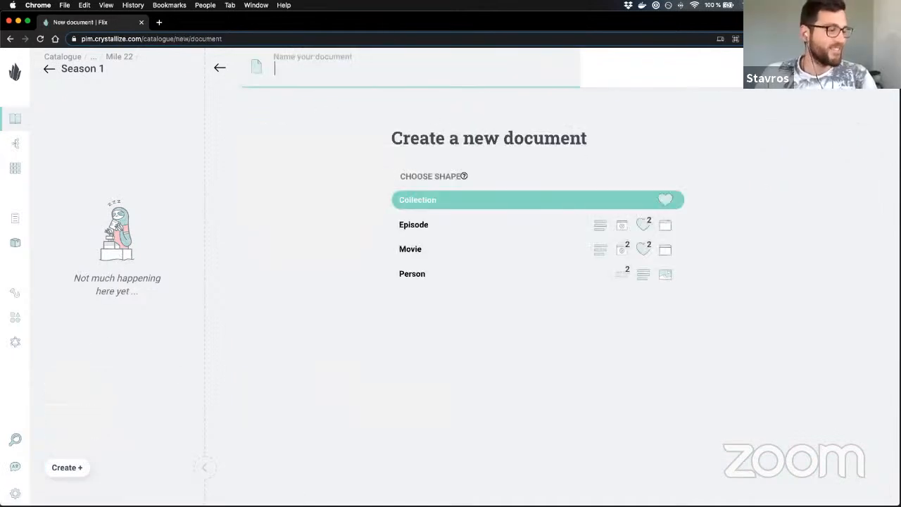
pyautogui.click(385, 71)
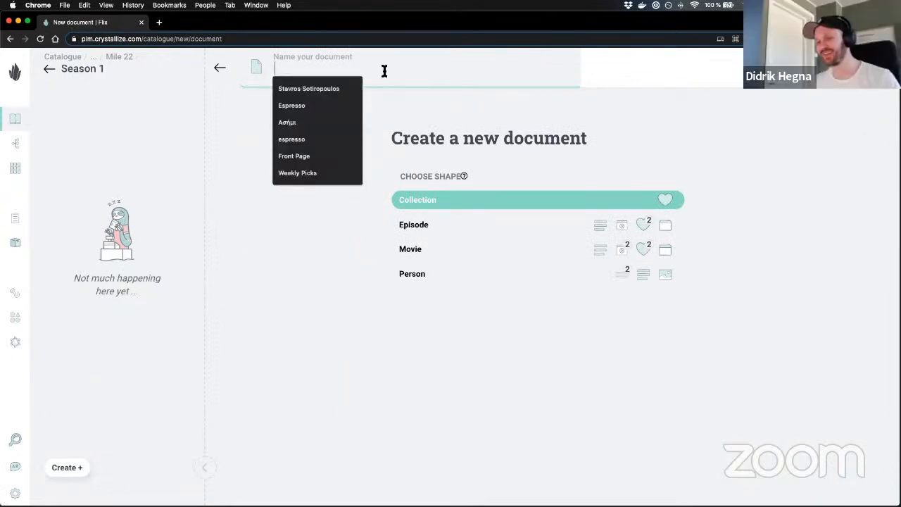
pyautogui.click(434, 231)
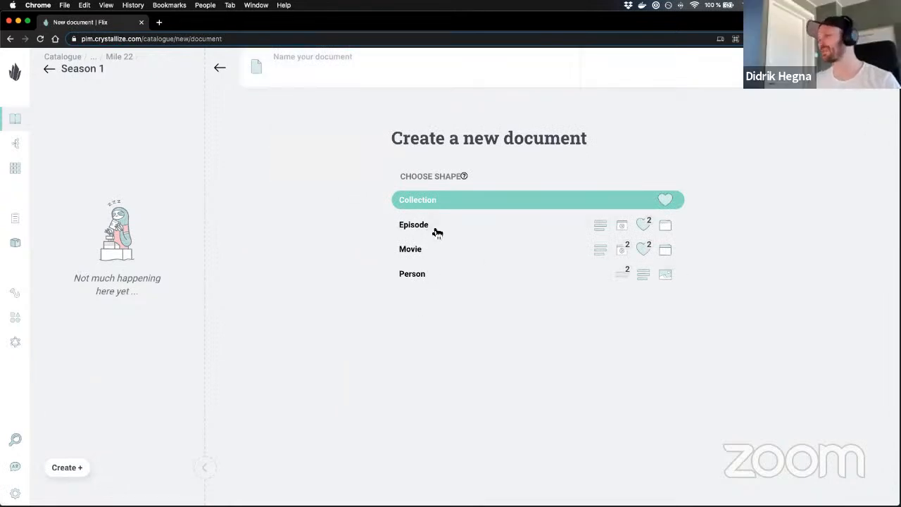
# Step: Name the new episode document "The entrance" and create it
pyautogui.click(343, 74)
pyautogui.write('Epsi')
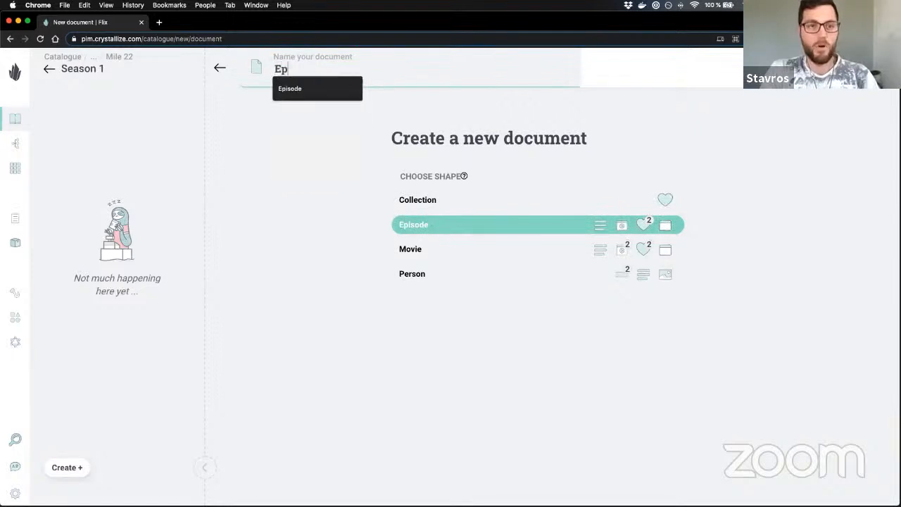
pyautogui.press('BackSpace')
pyautogui.press('BackSpace')
pyautogui.write('isode@')
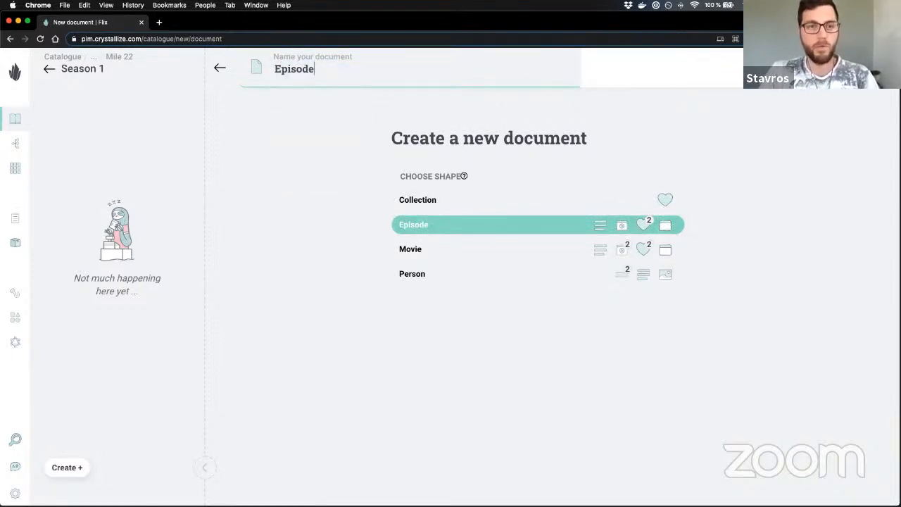
pyautogui.press('BackSpace')
pyautogui.press('BackSpace')
pyautogui.press('BackSpace')
pyautogui.press('BackSpace')
pyautogui.press('BackSpace')
pyautogui.press('BackSpace')
pyautogui.press('BackSpace')
pyautogui.write('The entrance')
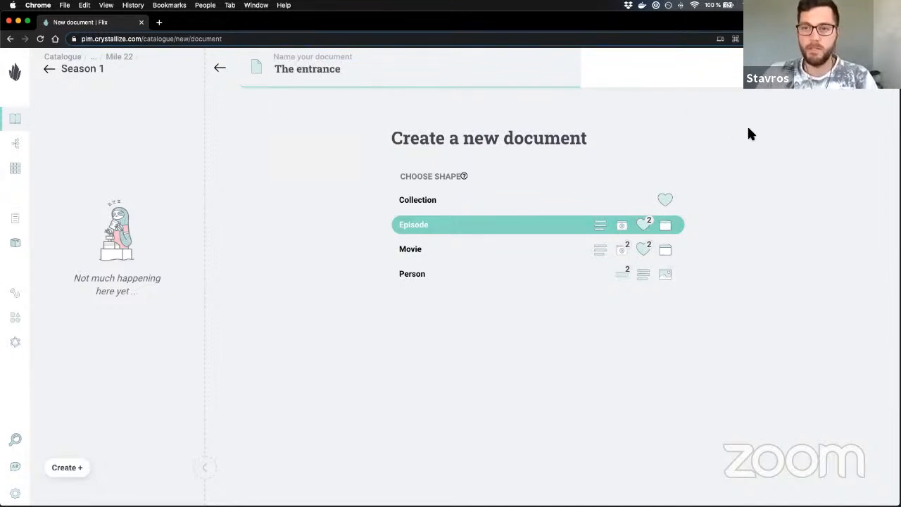
pyautogui.click(844, 69)
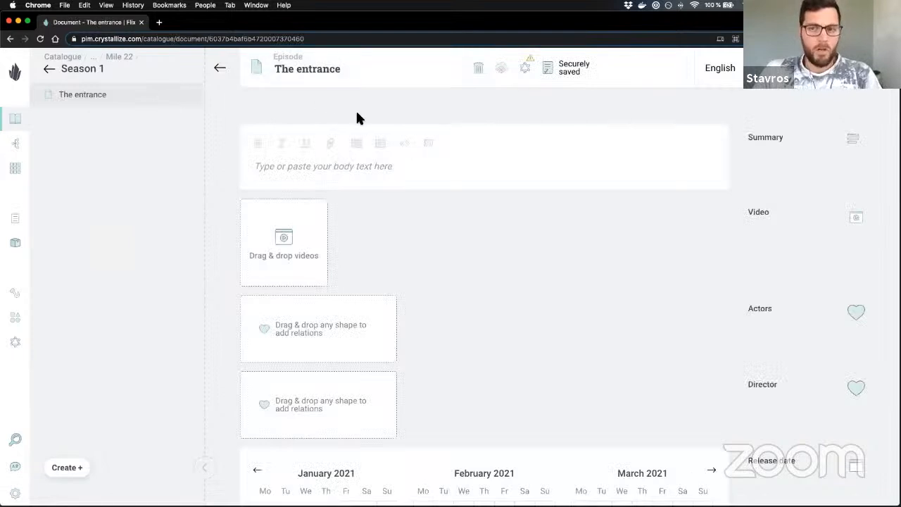
# Step: Enter "Hero's entrance" as the summary of The entrance episode
pyautogui.moveTo(351, 73); pyautogui.dragTo(259, 70)
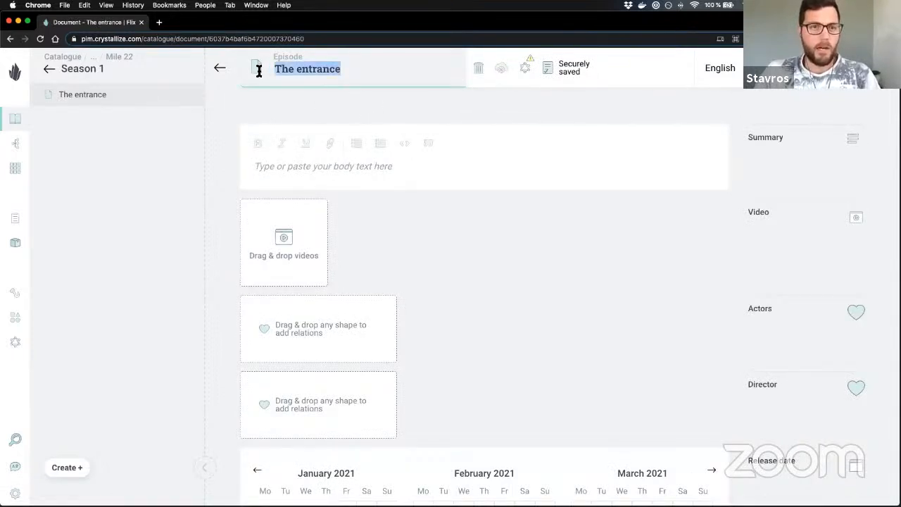
pyautogui.click(334, 104)
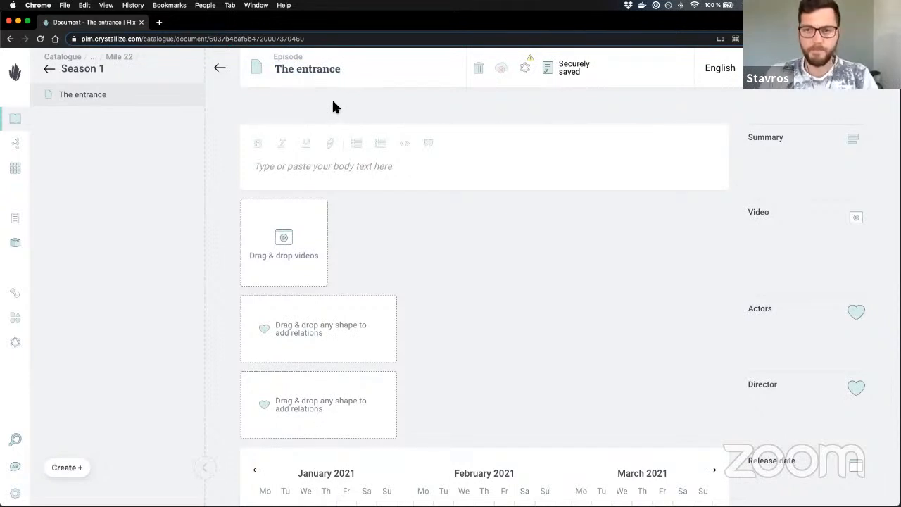
pyautogui.click(323, 166)
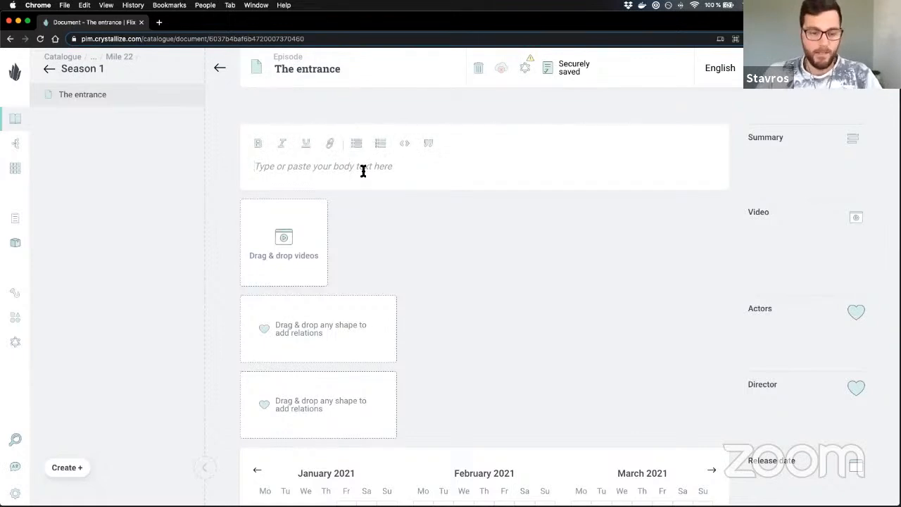
pyautogui.write('The entra')
pyautogui.press('super+a')
pyautogui.press('BackSpace')
pyautogui.write('Her')
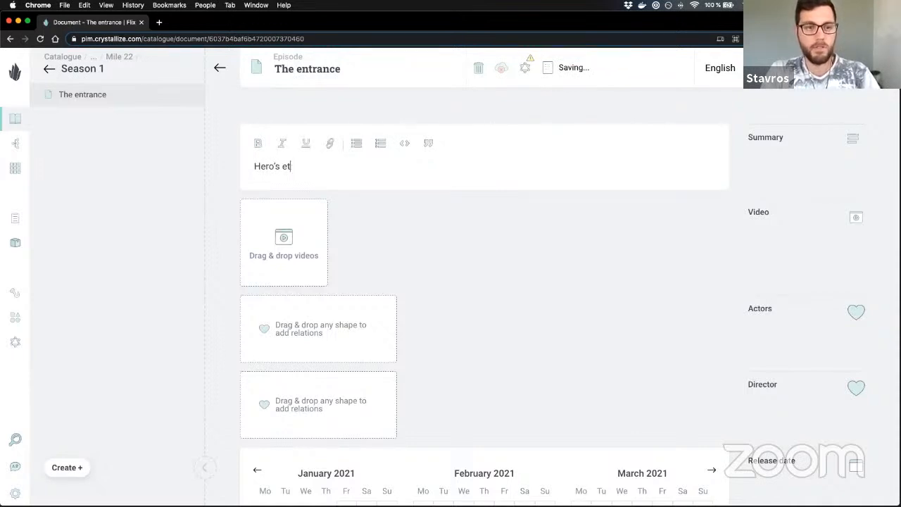
pyautogui.write("o's entrance")
pyautogui.click(636, 246)
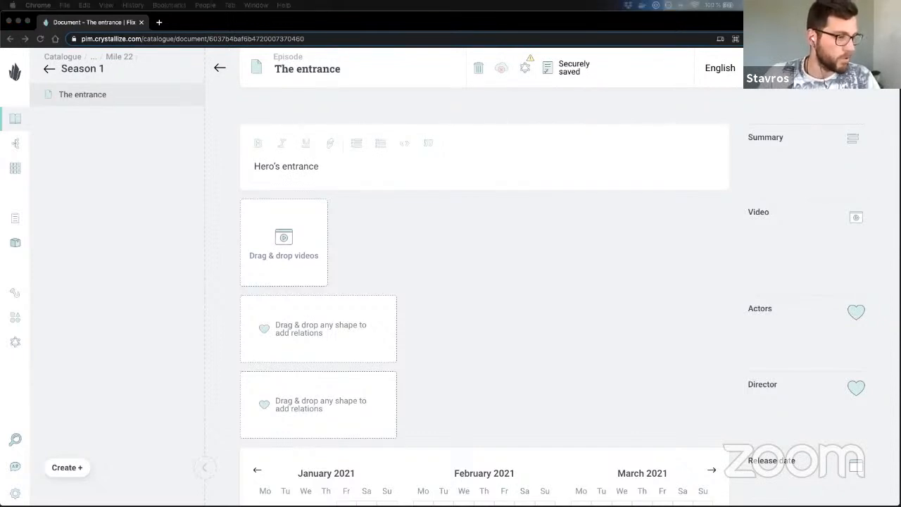
# Step: Add the trailer video file from Finder to the Video component of The entrance
pyautogui.moveTo(269, 245); pyautogui.dragTo(285, 221)
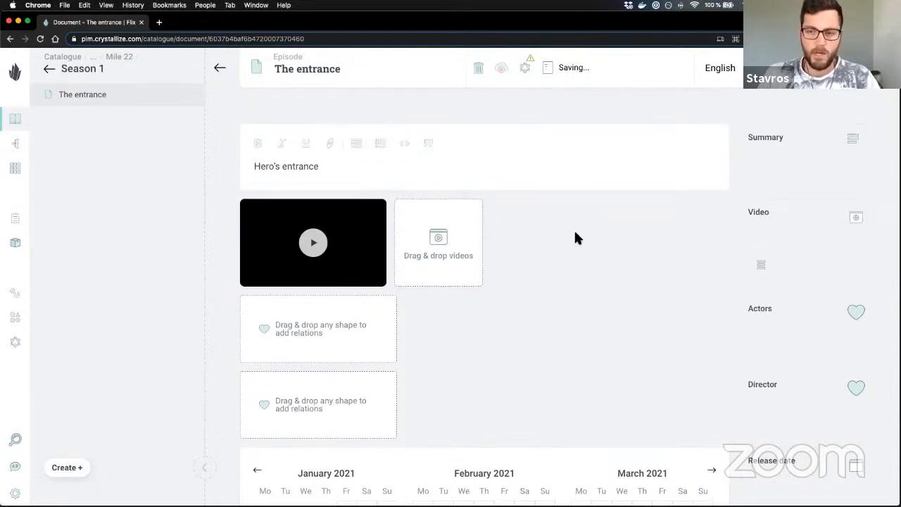
pyautogui.scroll(-2, 392, 302)
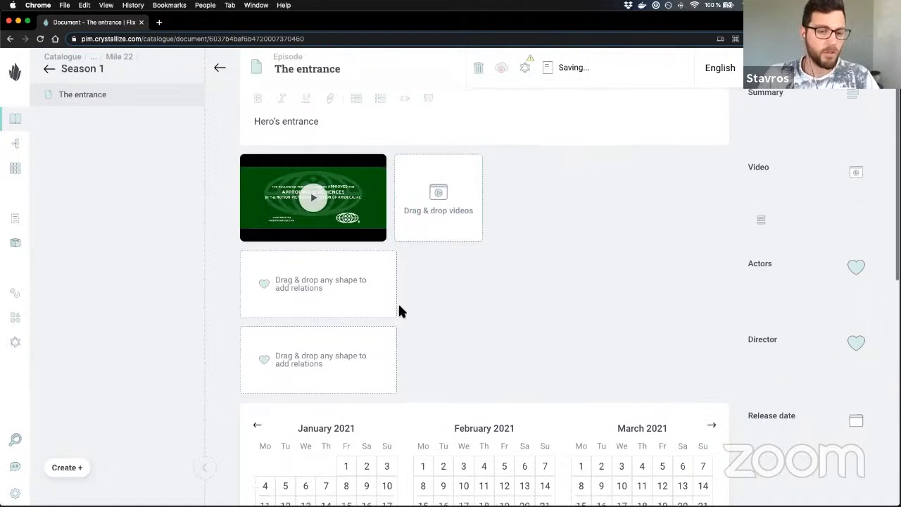
pyautogui.scroll(-1, 405, 307)
pyautogui.scroll(2, 404, 307)
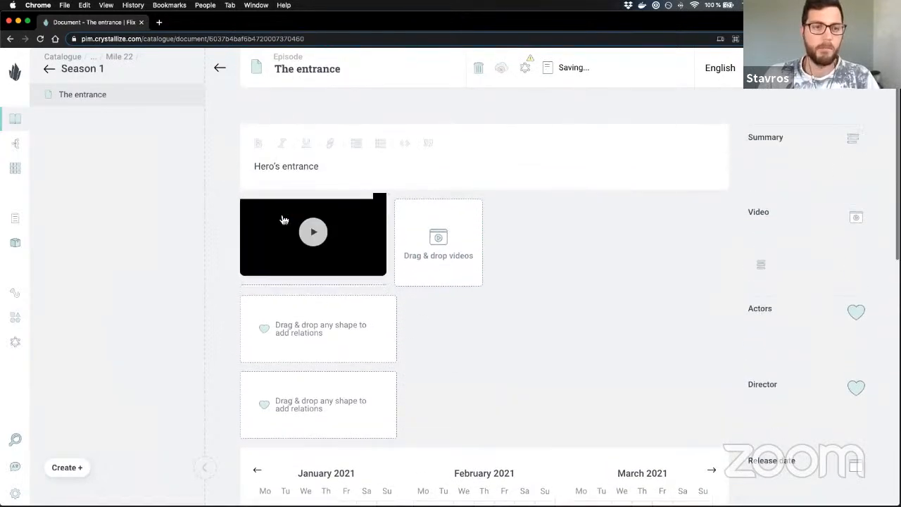
# Step: Set the release date of The entrance to 24 February 2021 and publish the episode
pyautogui.scroll(-3, 286, 215)
pyautogui.scroll(-3, 288, 215)
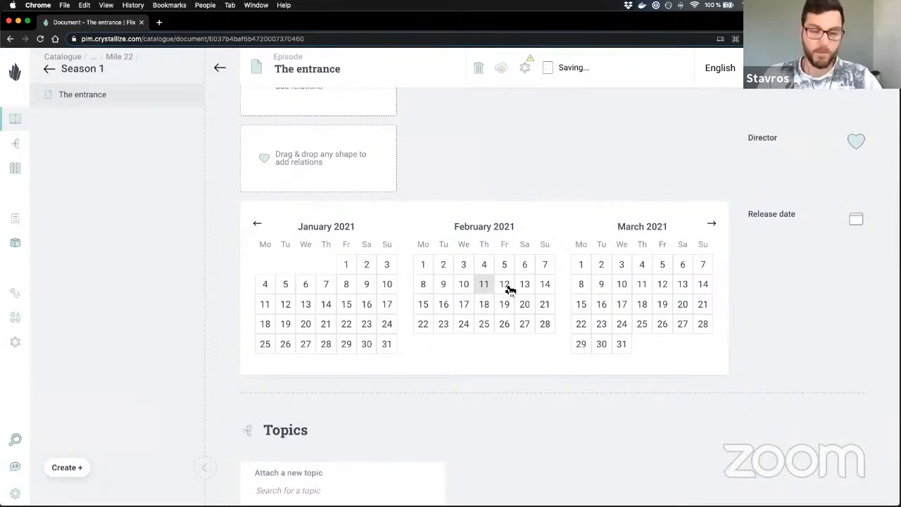
pyautogui.click(463, 324)
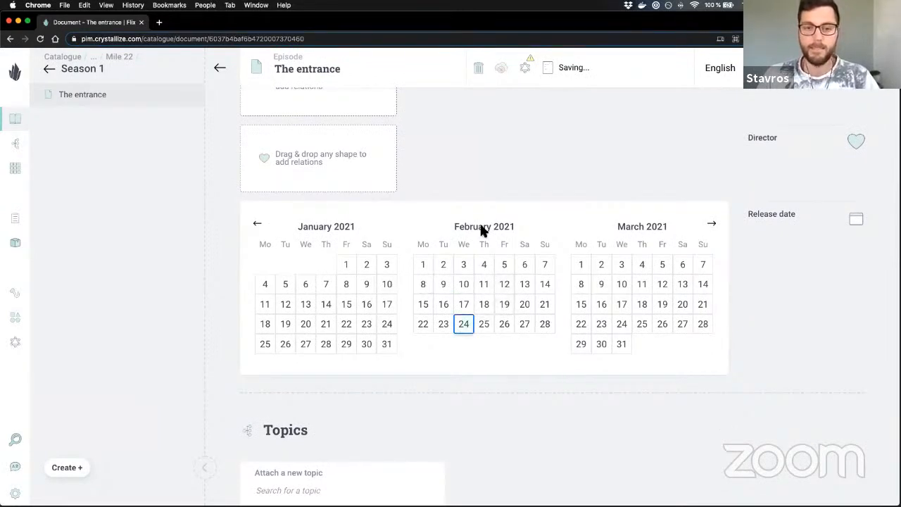
pyautogui.scroll(3, 486, 232)
pyautogui.scroll(-5, 501, 236)
pyautogui.scroll(10, 501, 237)
pyautogui.scroll(-8, 506, 236)
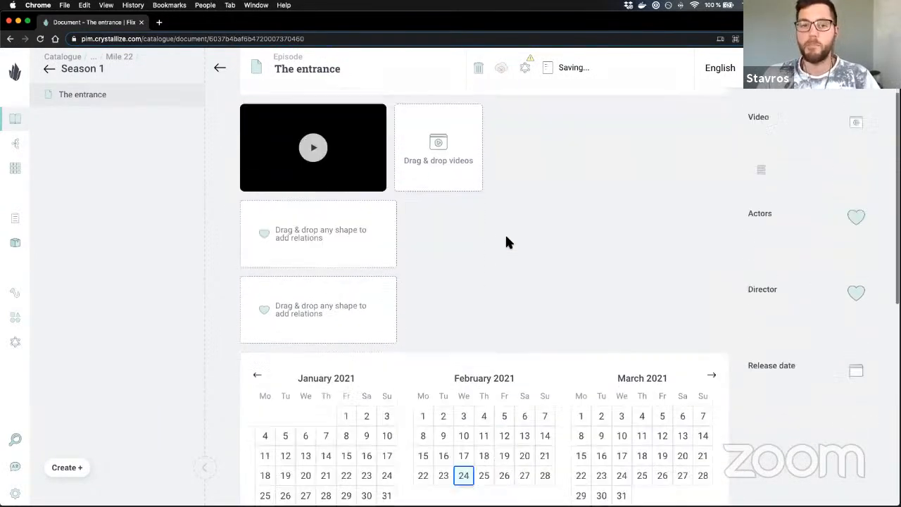
pyautogui.scroll(3, 504, 235)
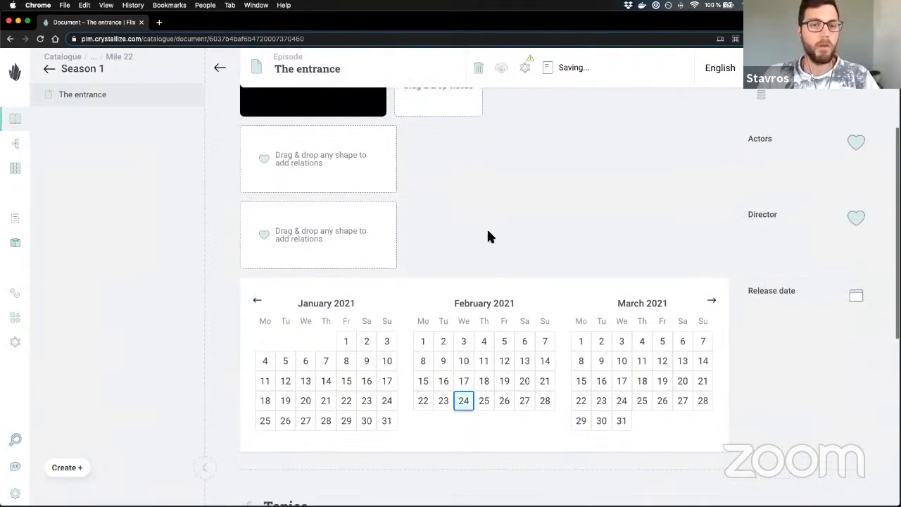
pyautogui.scroll(3, 492, 232)
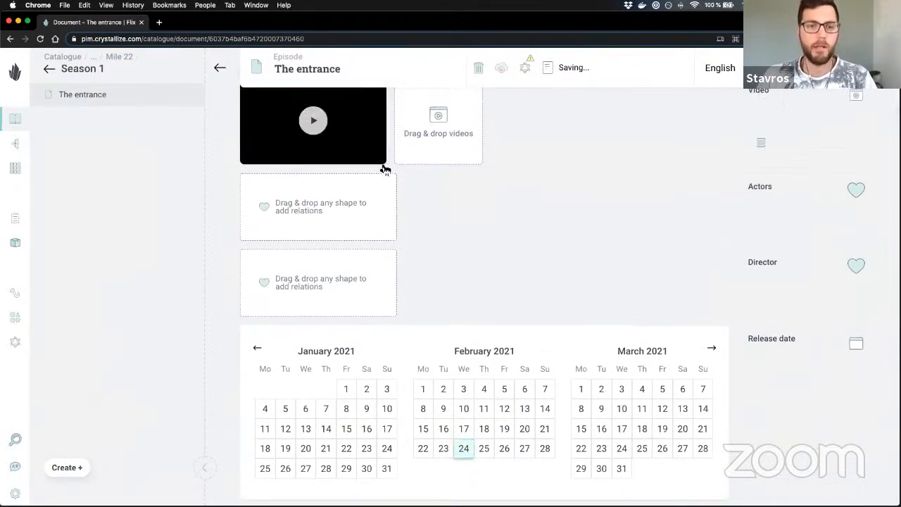
pyautogui.scroll(-6, 368, 157)
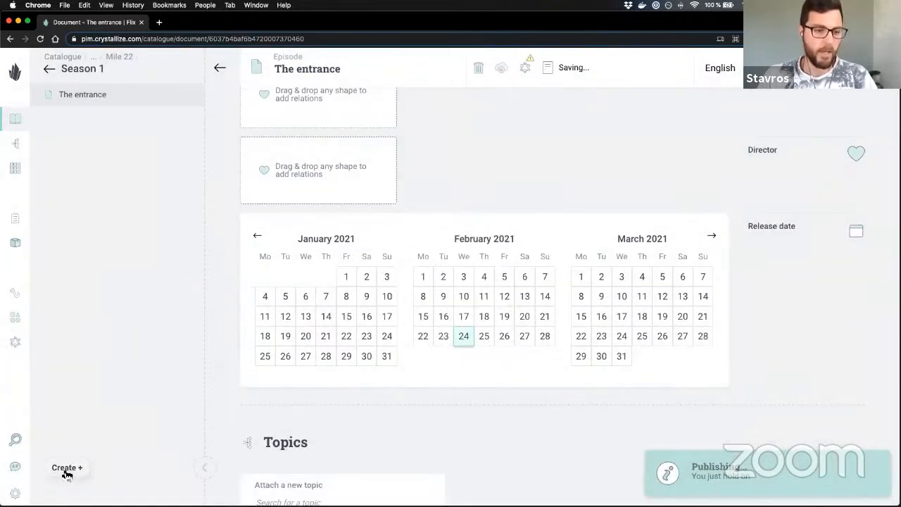
# Step: Create a second document named "The exit" with the Episode shape inside Season 1
pyautogui.click(67, 470)
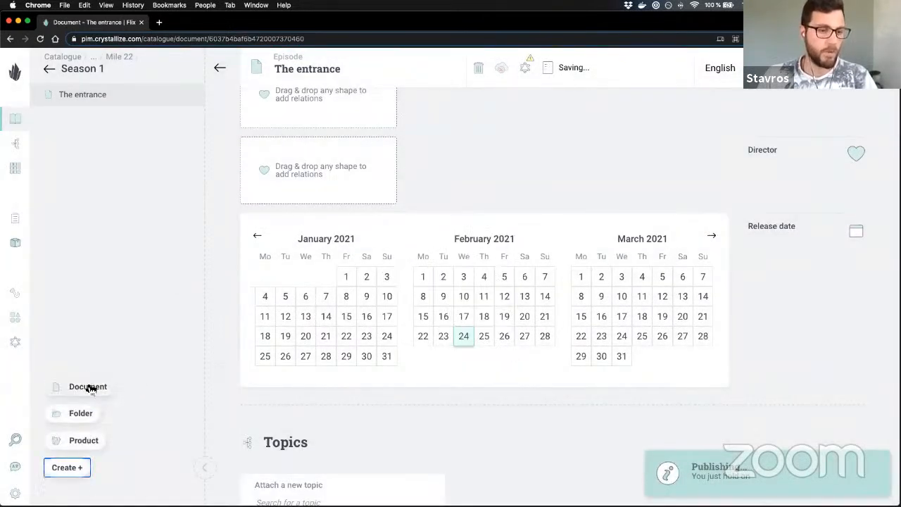
pyautogui.click(88, 388)
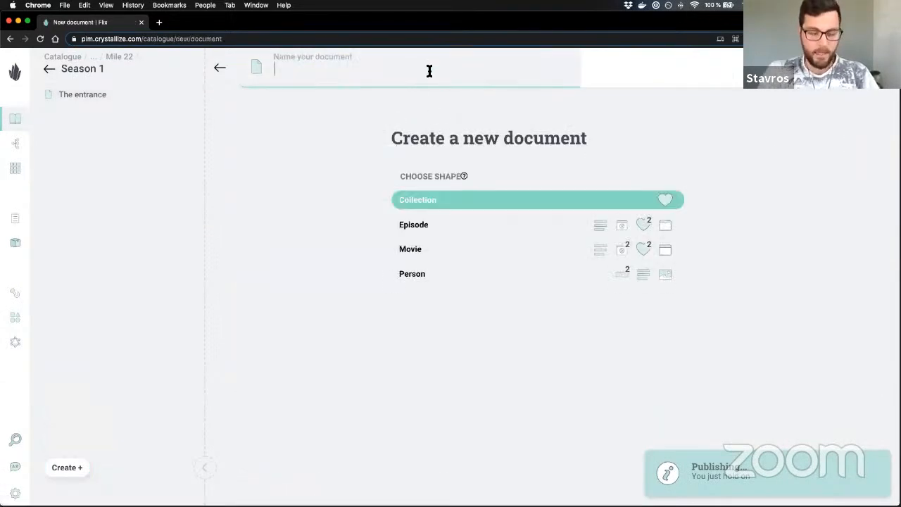
pyautogui.write('E')
pyautogui.press('BackSpace')
pyautogui.write('The exis')
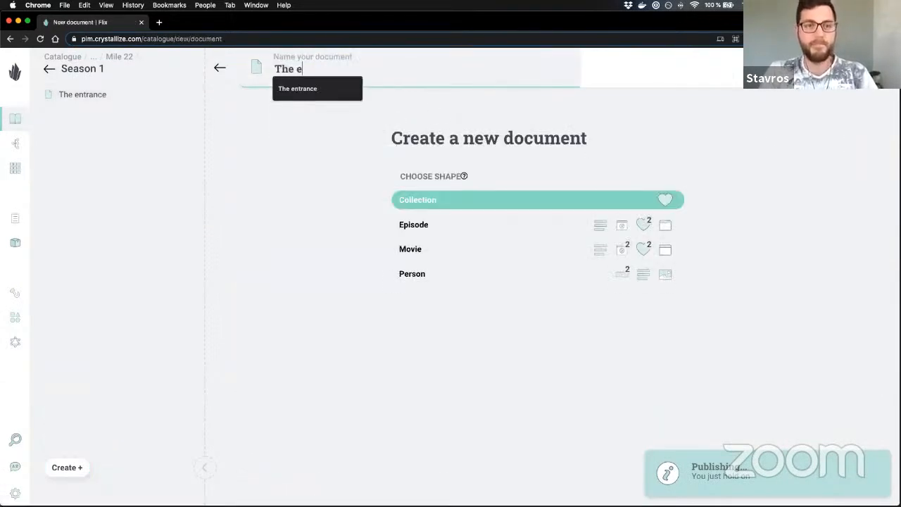
pyautogui.press('BackSpace')
pyautogui.write('t')
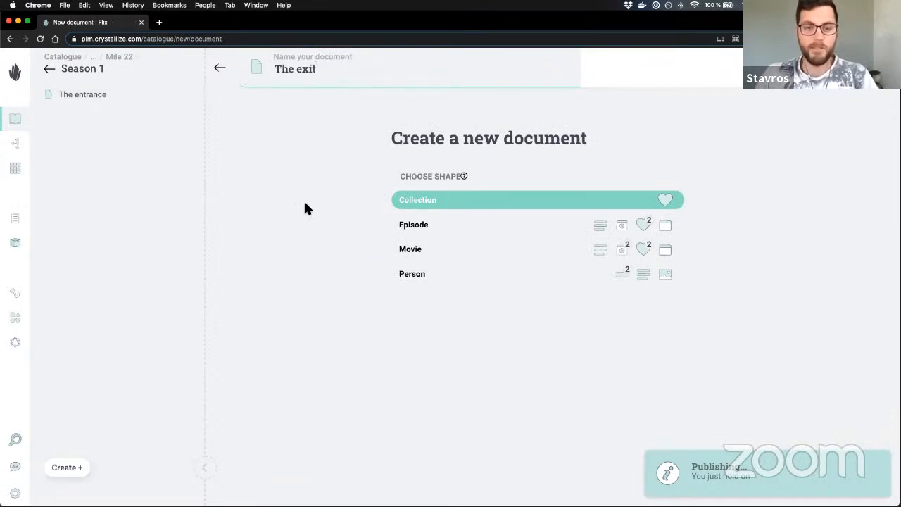
pyautogui.click(311, 198)
pyautogui.click(476, 225)
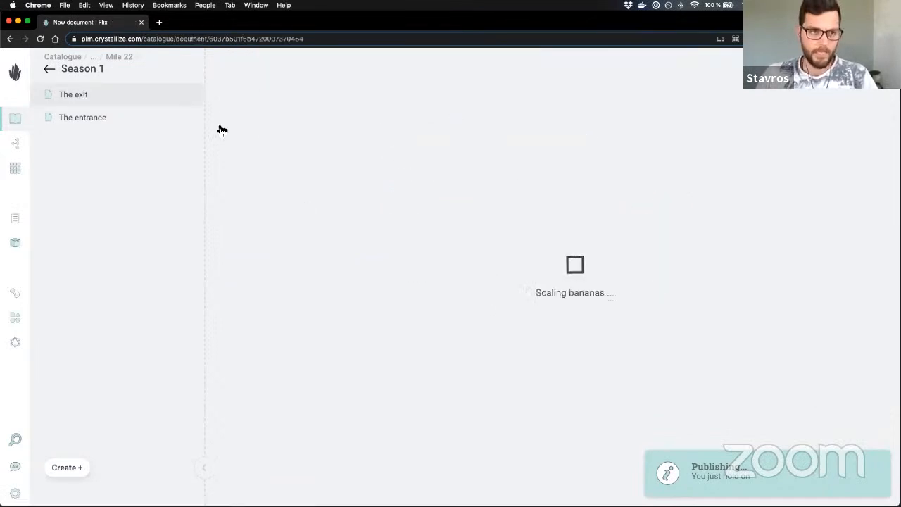
# Step: Add the video file from Finder to the Video component of The exit episode
pyautogui.click(324, 167)
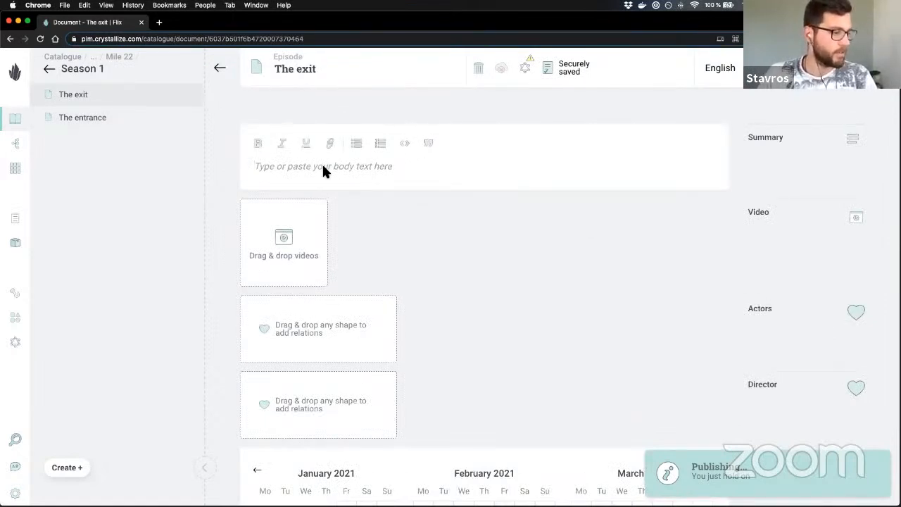
pyautogui.press('super+Tab')
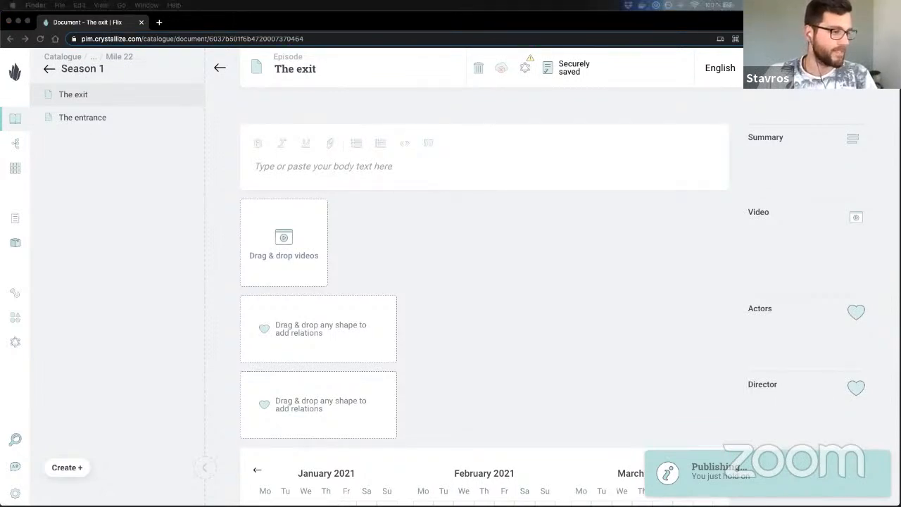
pyautogui.moveTo(563, 243); pyautogui.dragTo(298, 252)
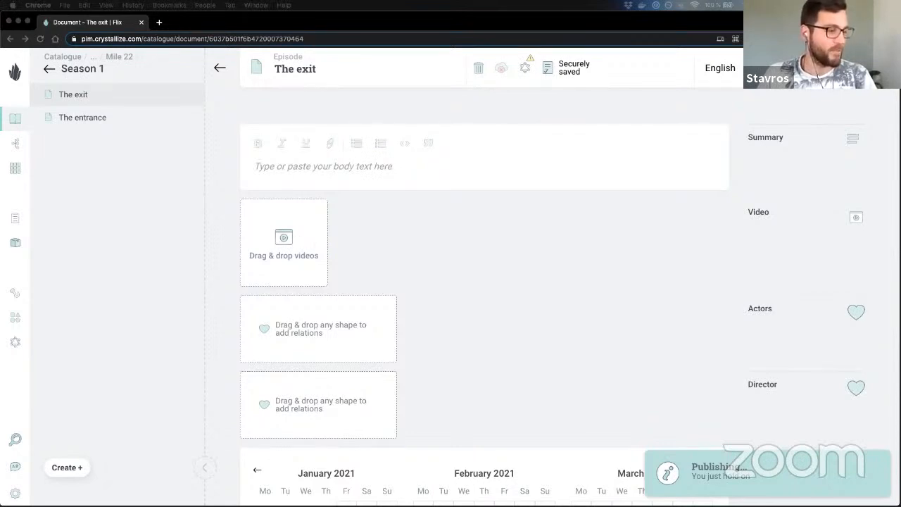
pyautogui.moveTo(0, 260); pyautogui.dragTo(352, 310)
pyautogui.scroll(-3, 405, 247)
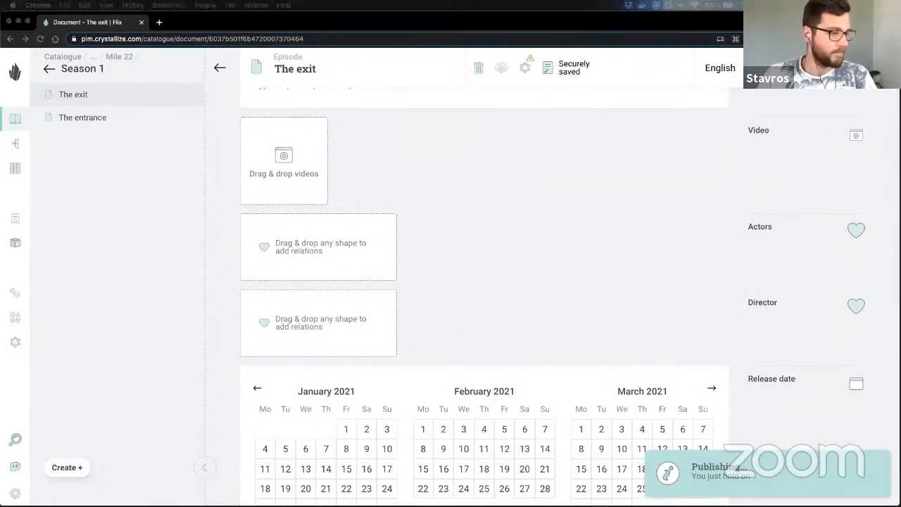
pyautogui.moveTo(0, 162); pyautogui.dragTo(292, 158)
pyautogui.scroll(-1, 426, 216)
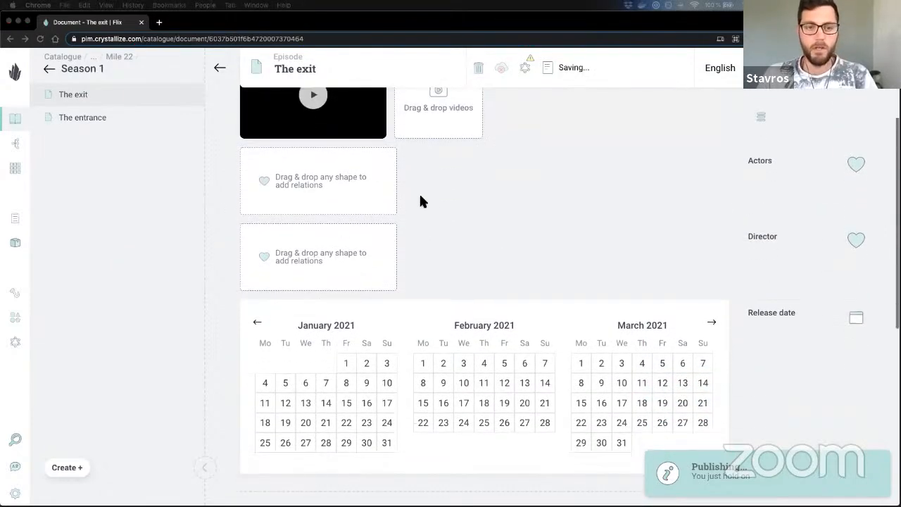
pyautogui.scroll(1, 501, 184)
pyautogui.scroll(-3, 500, 187)
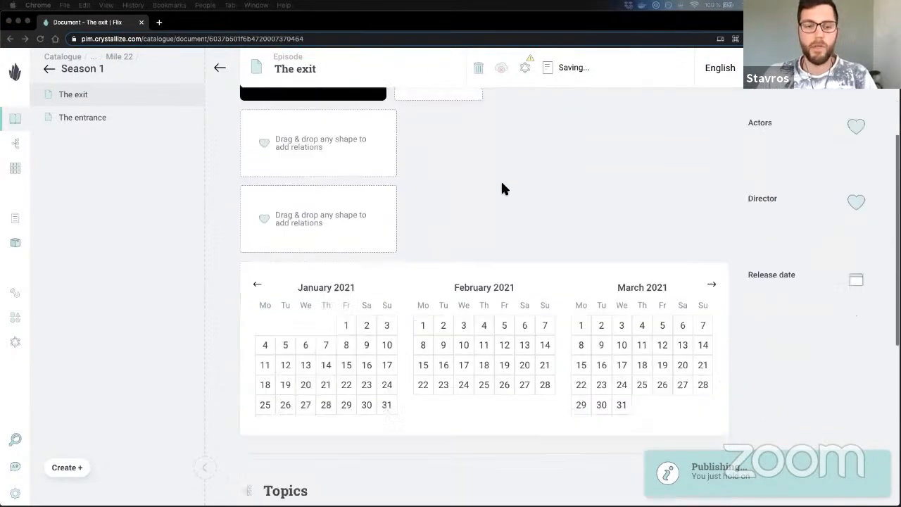
# Step: Write "The second episode of the series" as the summary of the episode The exit
pyautogui.scroll(2, 471, 225)
pyautogui.scroll(2, 469, 226)
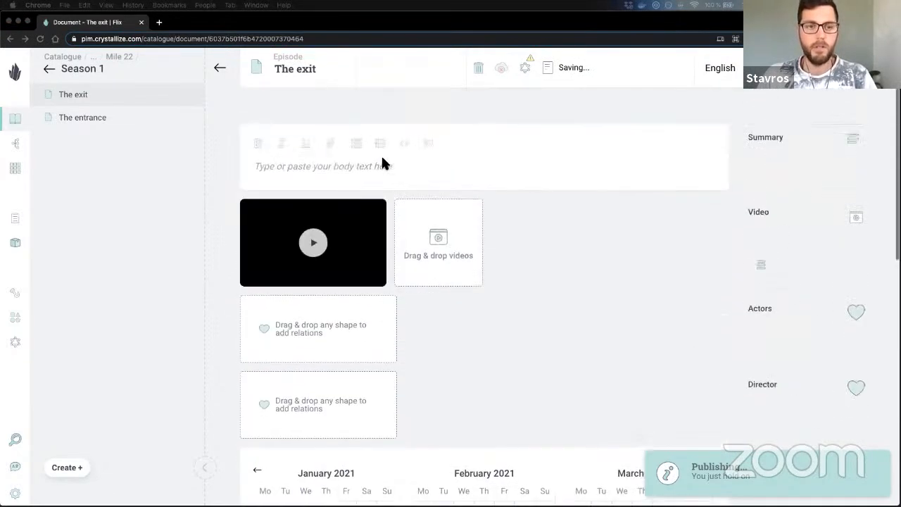
pyautogui.click(300, 164)
pyautogui.write('The ')
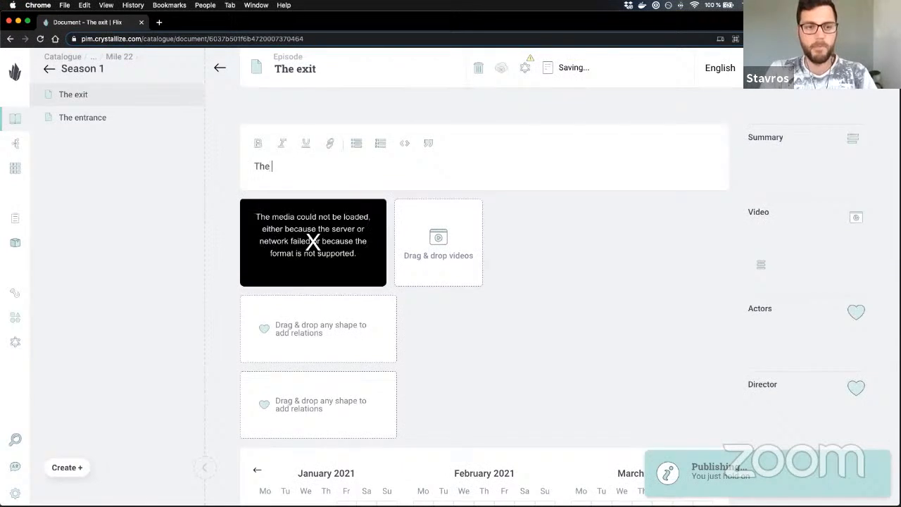
pyautogui.write('second episode of the se')
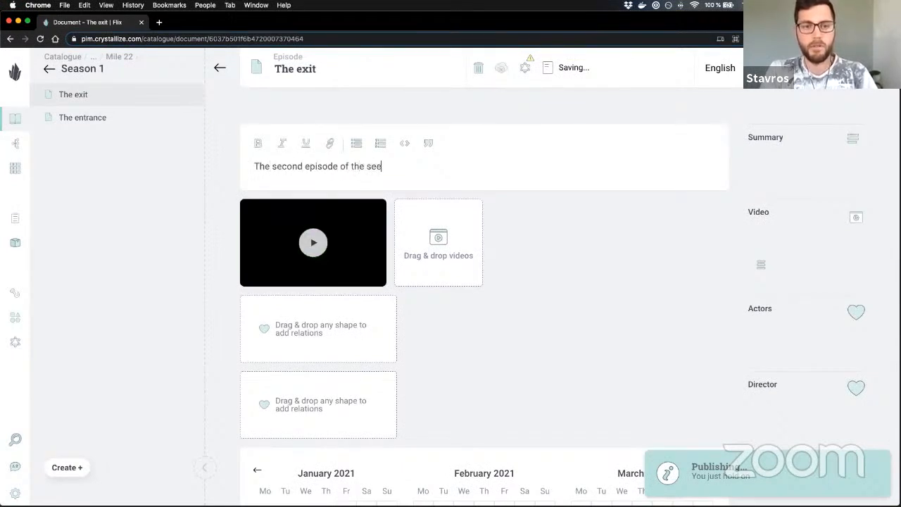
pyautogui.write('ries')
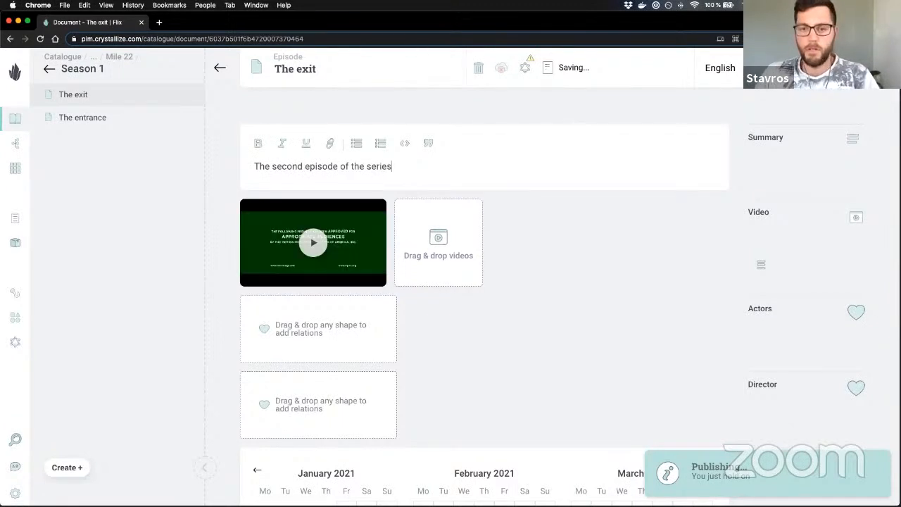
# Step: Set the episode's release date to February 26, 2021
pyautogui.scroll(-1, 630, 237)
pyautogui.scroll(-5, 630, 237)
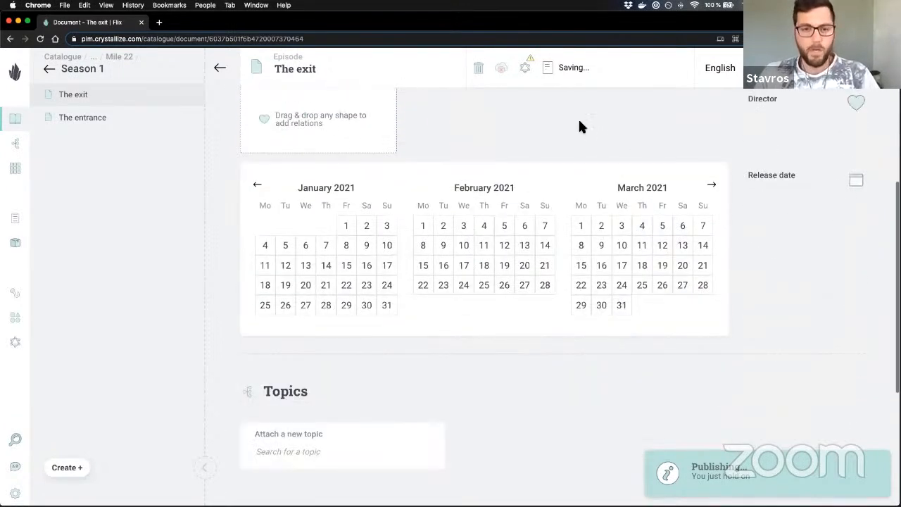
pyautogui.click(464, 247)
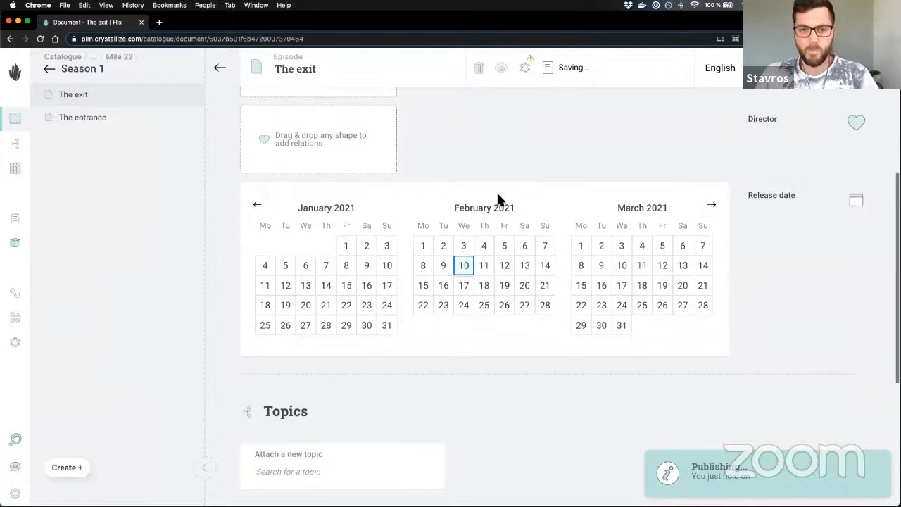
pyautogui.scroll(3, 529, 197)
pyautogui.click(504, 411)
pyautogui.scroll(1, 630, 215)
pyautogui.scroll(-2, 630, 215)
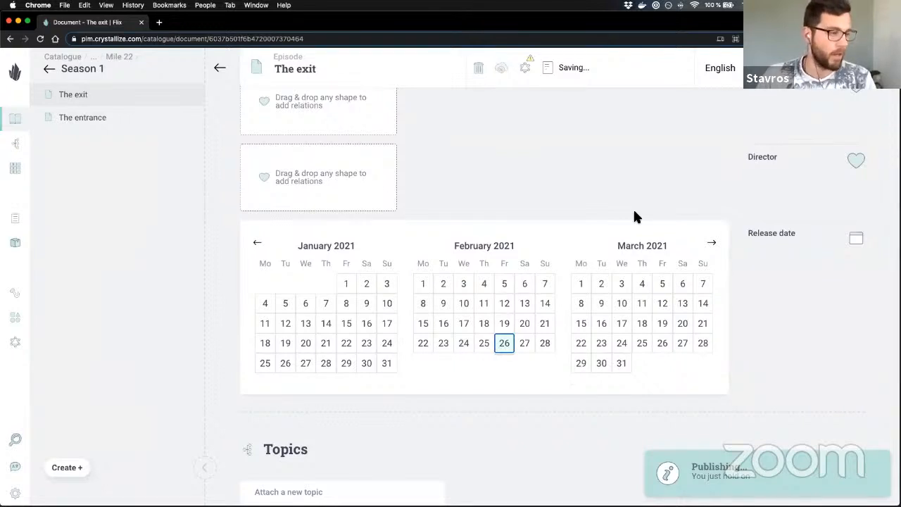
pyautogui.scroll(1, 633, 205)
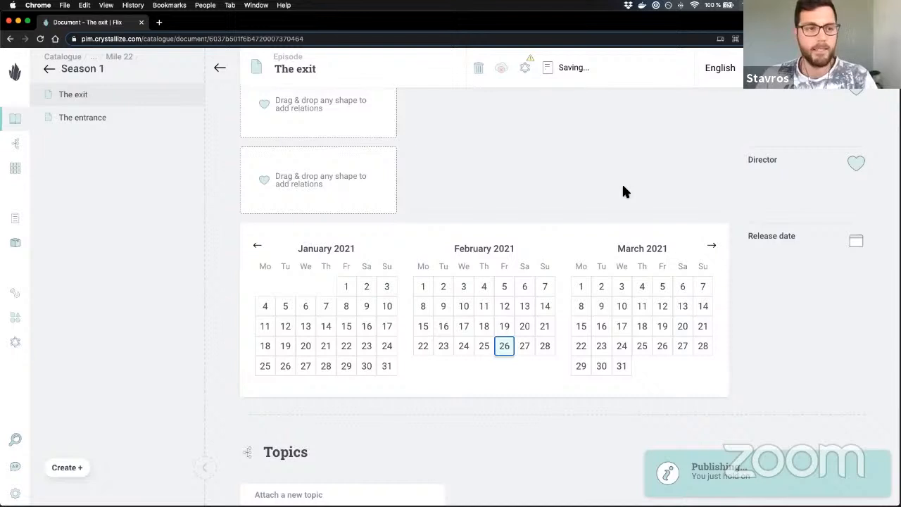
# Step: Reload the episode page and attach the topic Generes / Adventure to The exit
pyautogui.click(50, 71)
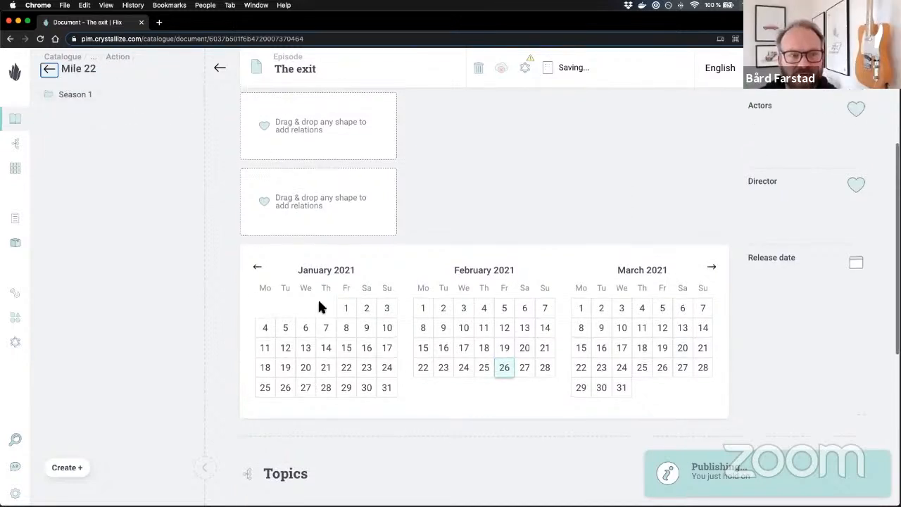
pyautogui.scroll(-4, 391, 275)
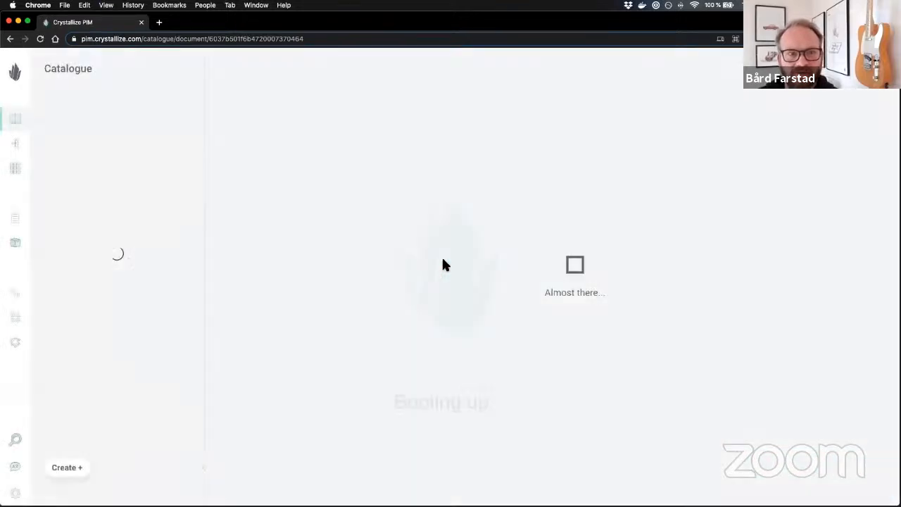
pyautogui.scroll(-6, 348, 247)
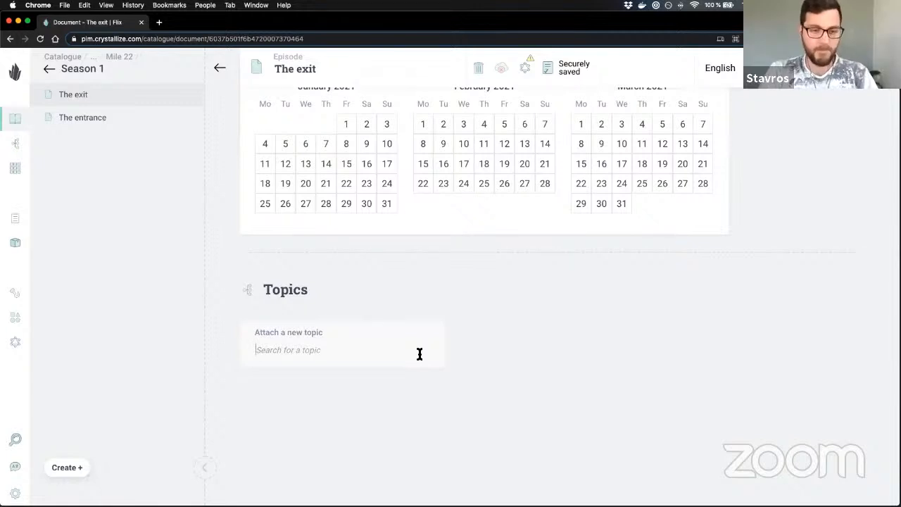
pyautogui.write('a')
pyautogui.press('Down')
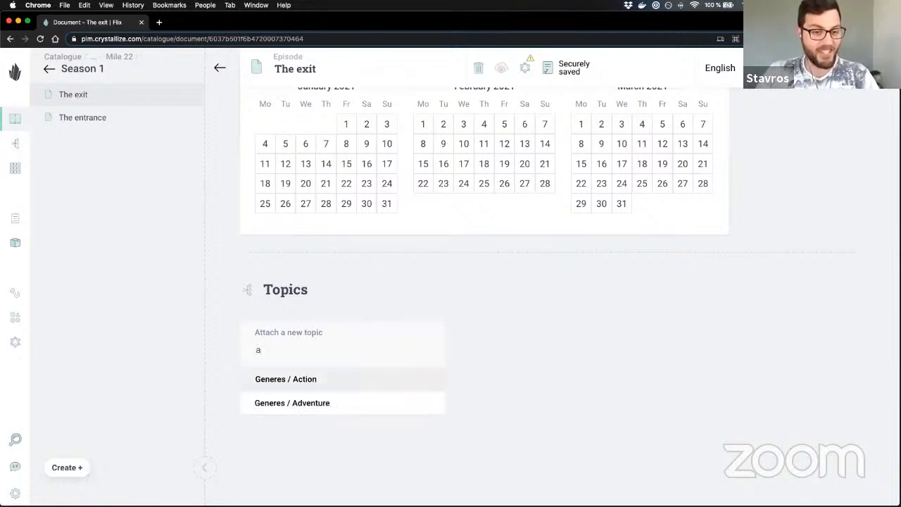
pyautogui.press('Down')
pyautogui.press('Return')
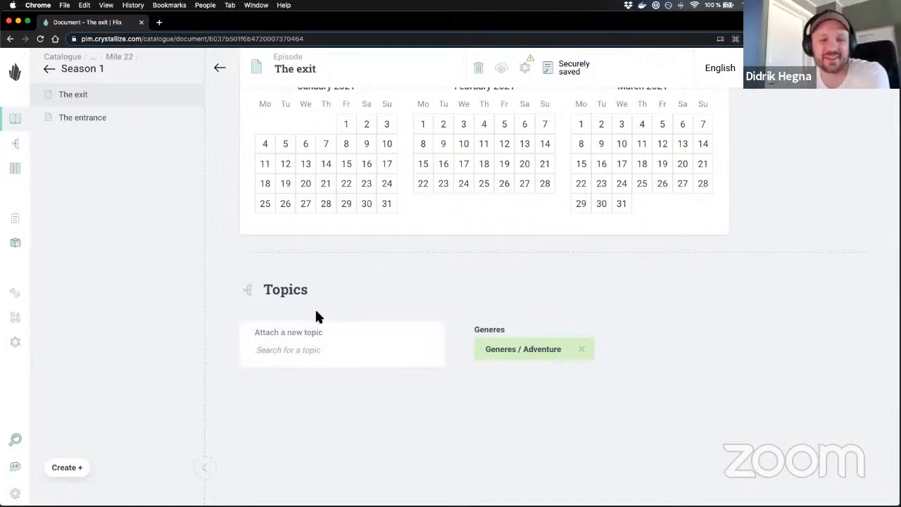
# Step: Go up through the catalogue tree from Season 1 to the Series folder
pyautogui.scroll(-1, 296, 327)
pyautogui.click(280, 338)
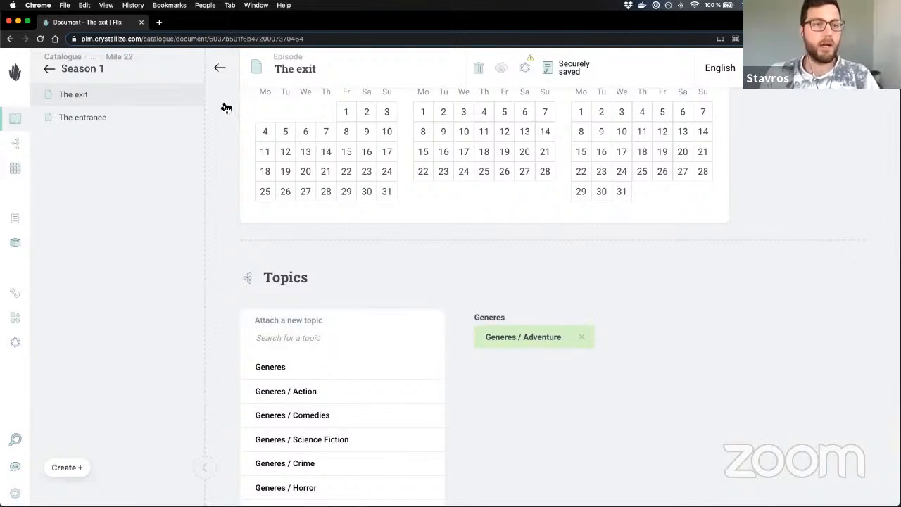
pyautogui.scroll(2, 373, 275)
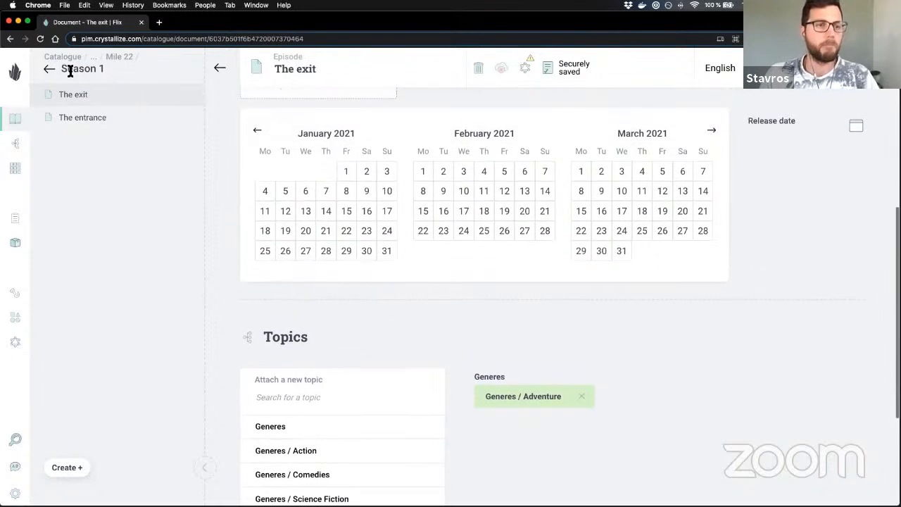
pyautogui.click(49, 70)
pyautogui.click(49, 70)
pyautogui.click(49, 69)
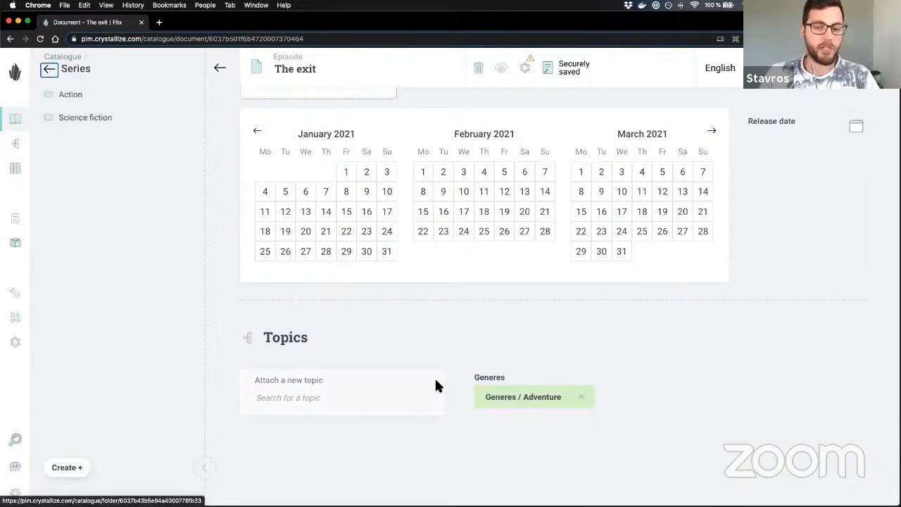
# Step: Attach the topic Generes / Comedies to the episode The exit as a second genre
pyautogui.scroll(-1, 435, 376)
pyautogui.click(357, 380)
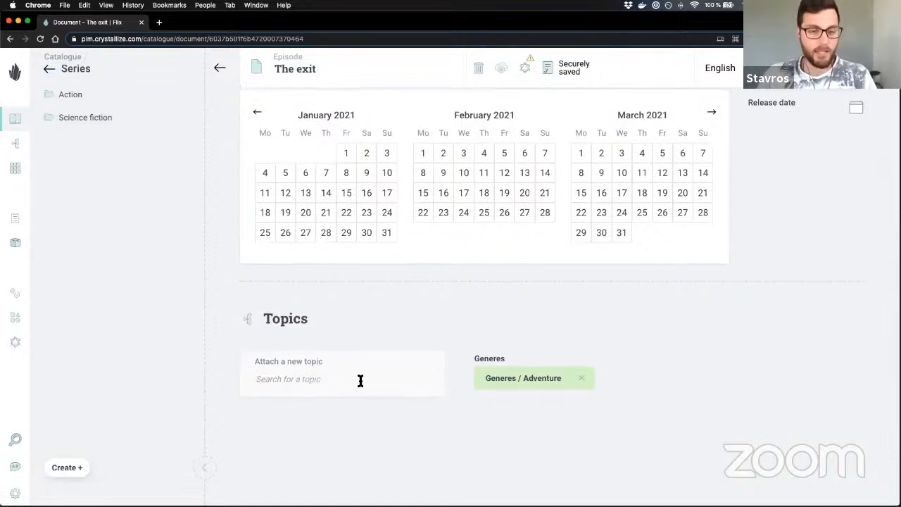
pyautogui.scroll(-1, 327, 379)
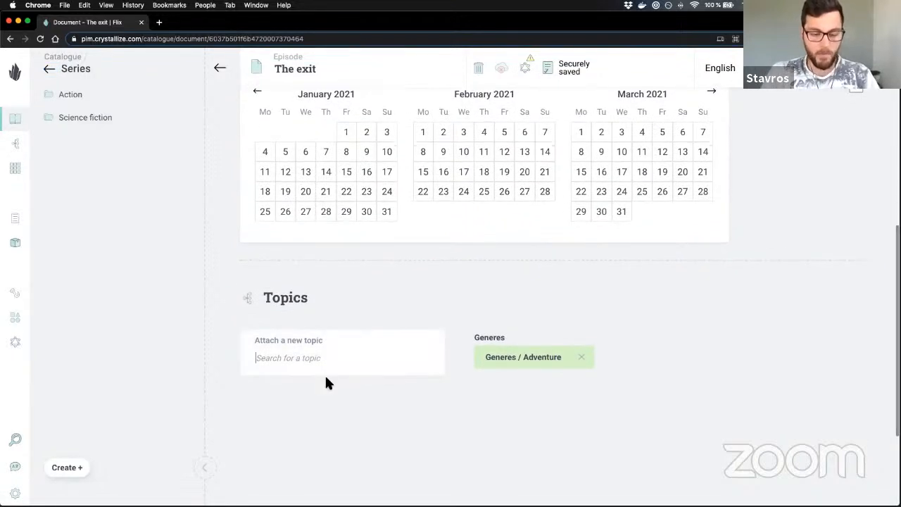
pyautogui.write('re')
pyautogui.press('BackSpace')
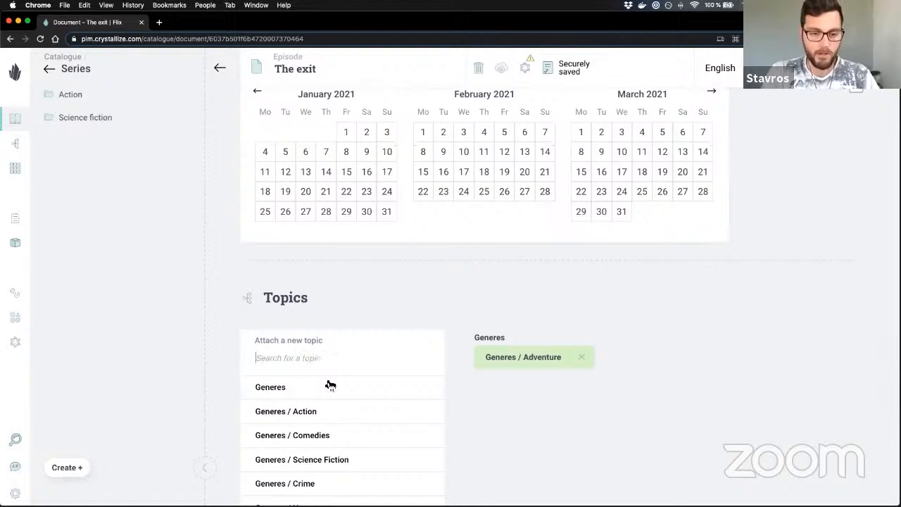
pyautogui.click(357, 447)
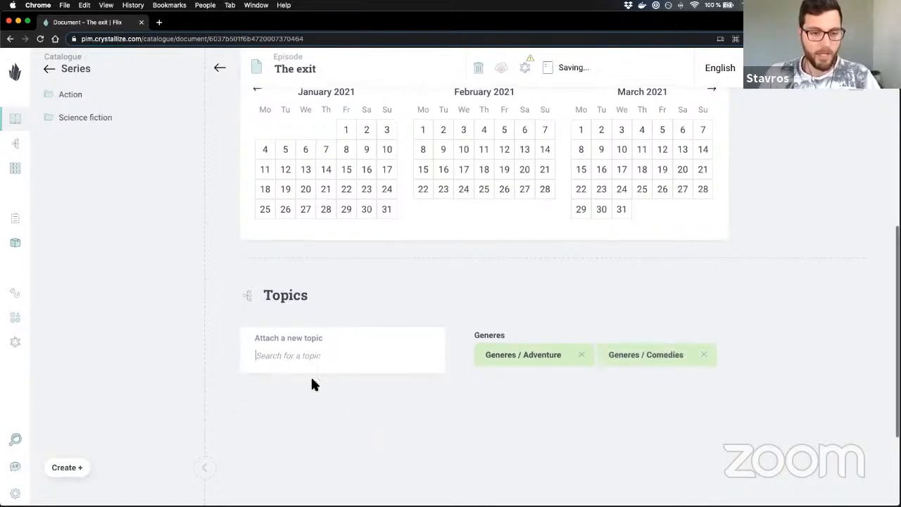
pyautogui.scroll(-1, 575, 376)
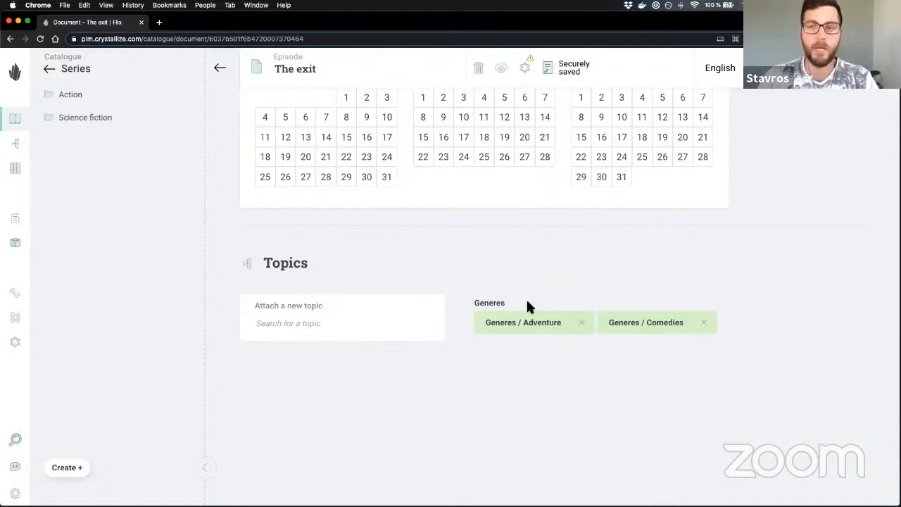
# Step: Look into the Movies folder and return to the catalogue's root level
pyautogui.scroll(2, 531, 302)
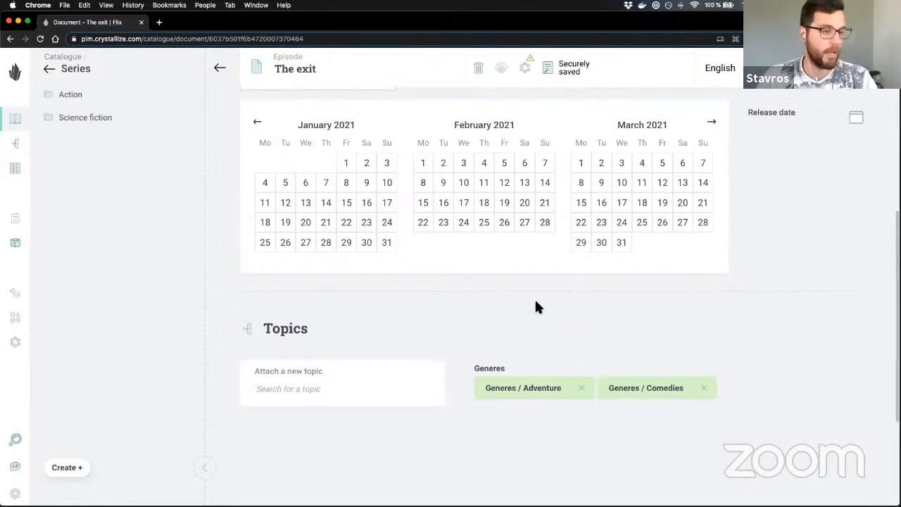
pyautogui.scroll(3, 542, 305)
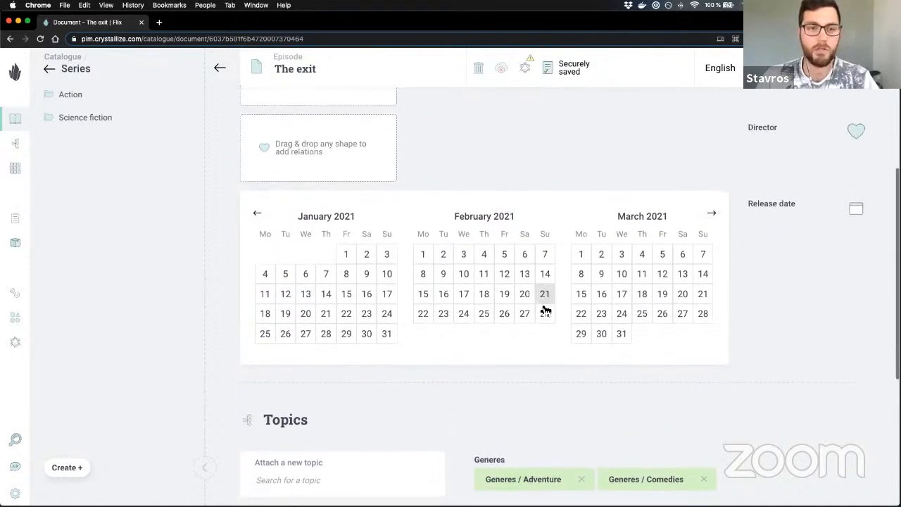
pyautogui.scroll(-1, 545, 310)
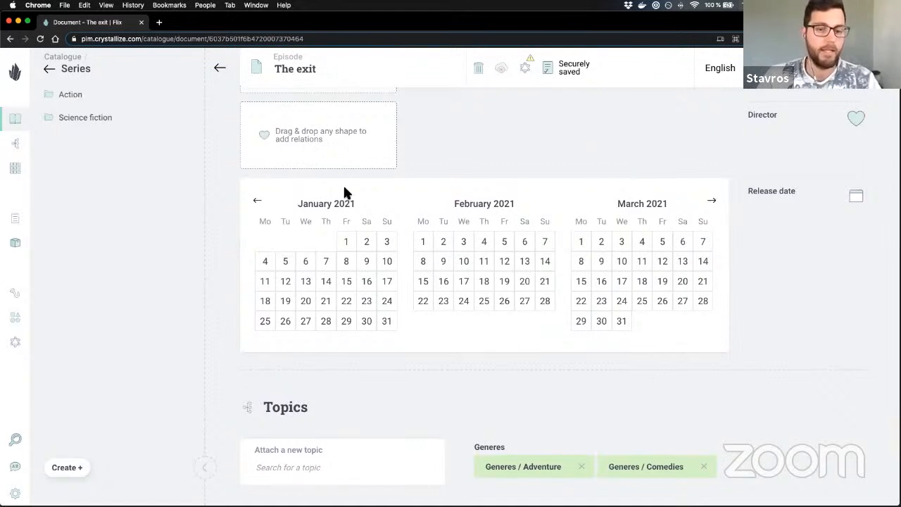
pyautogui.scroll(-3, 755, 149)
pyautogui.scroll(2, 755, 149)
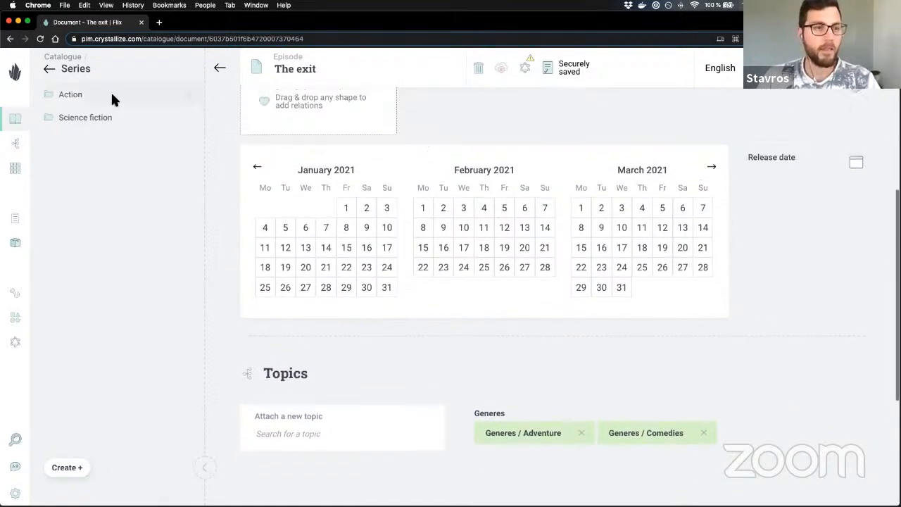
pyautogui.click(49, 68)
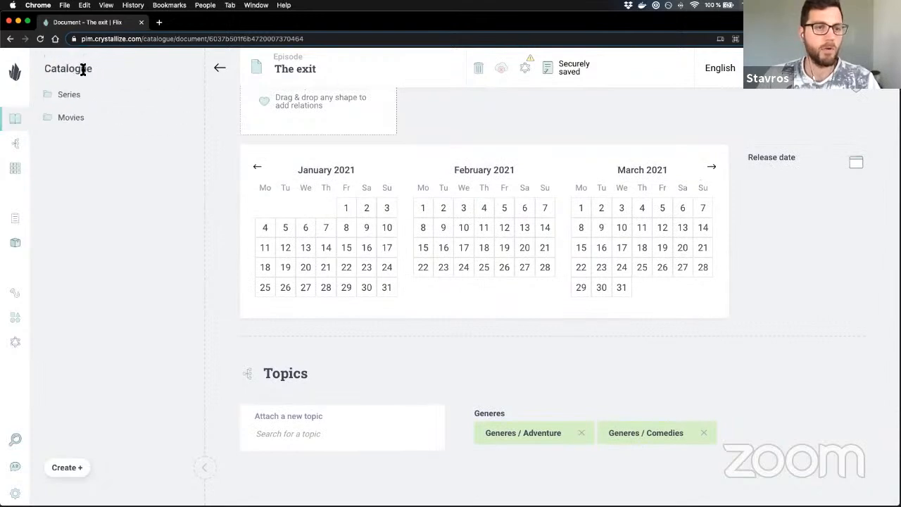
pyautogui.click(93, 119)
pyautogui.scroll(1, 499, 345)
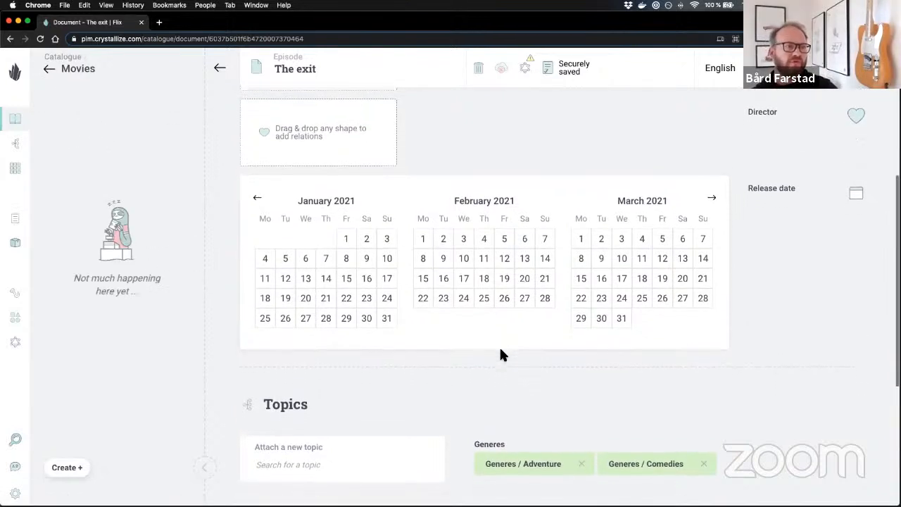
pyautogui.click(67, 68)
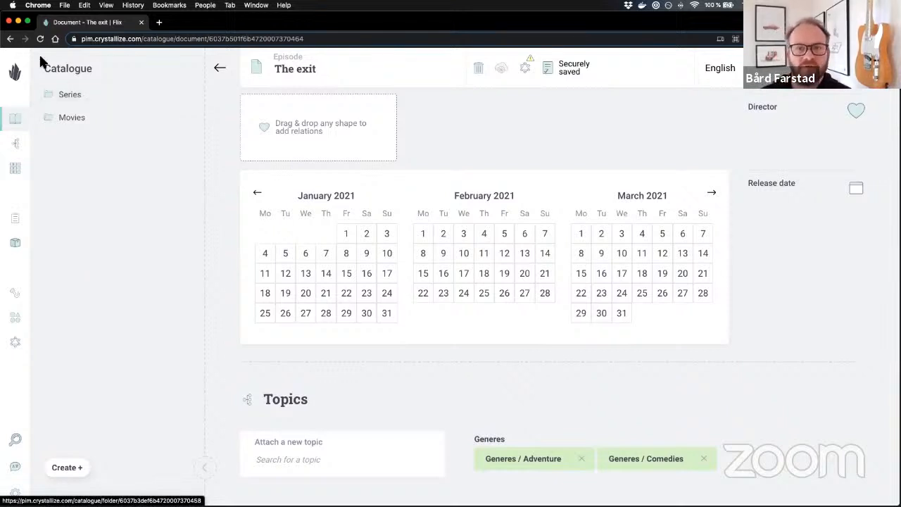
# Step: Create a folder named Persons with the Folder shape at the root of the catalogue
pyautogui.click(72, 461)
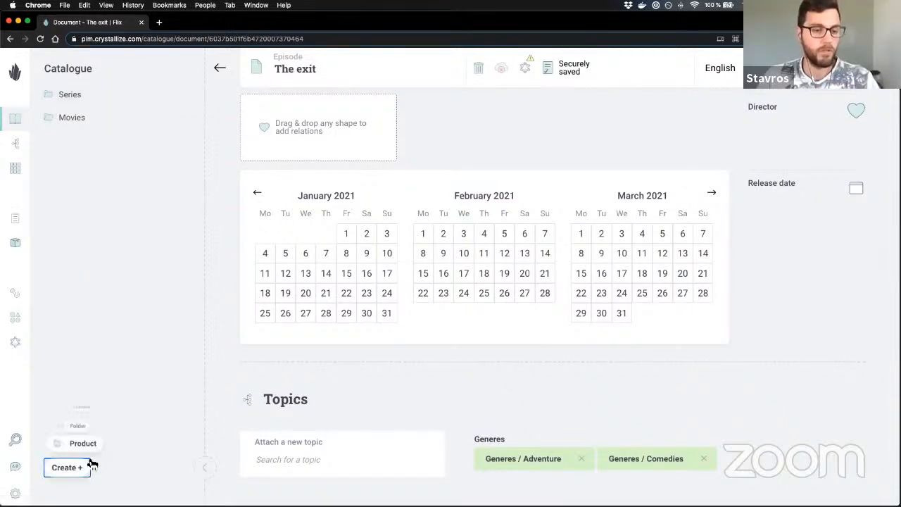
pyautogui.click(94, 411)
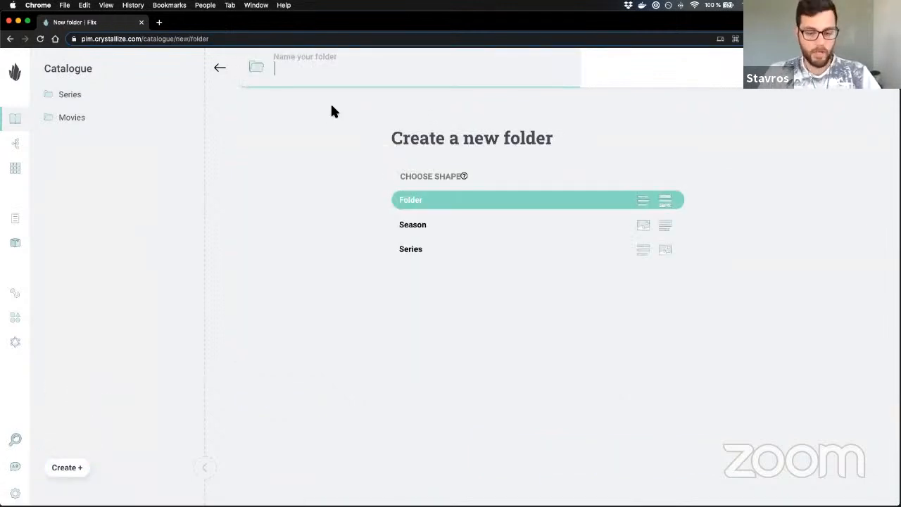
pyautogui.write('Pe')
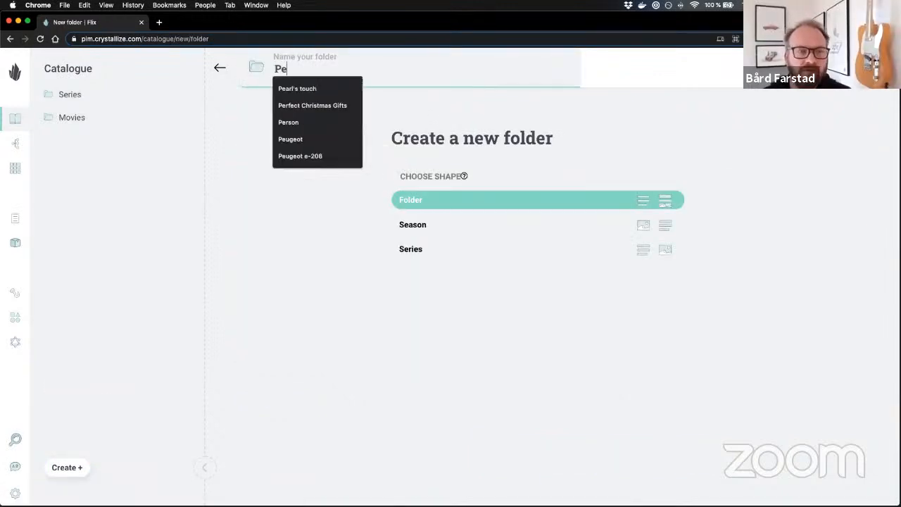
pyautogui.write('rsons')
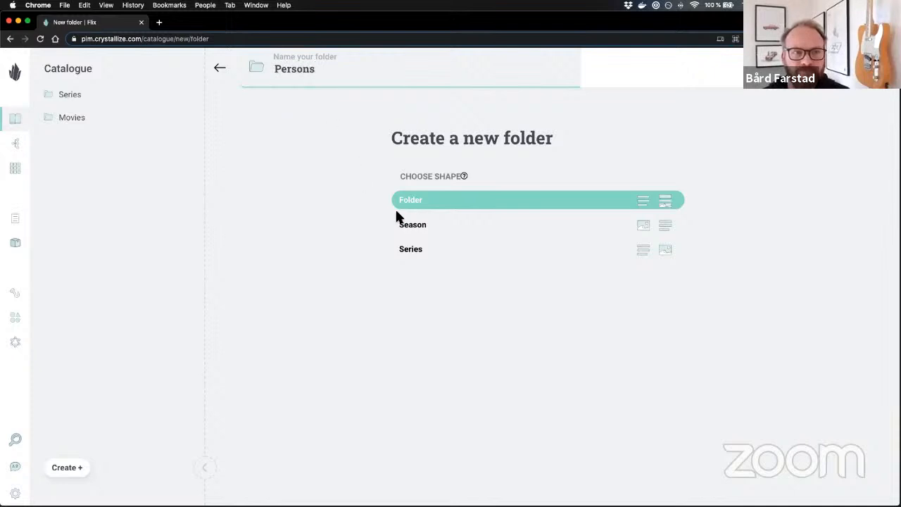
pyautogui.click(438, 295)
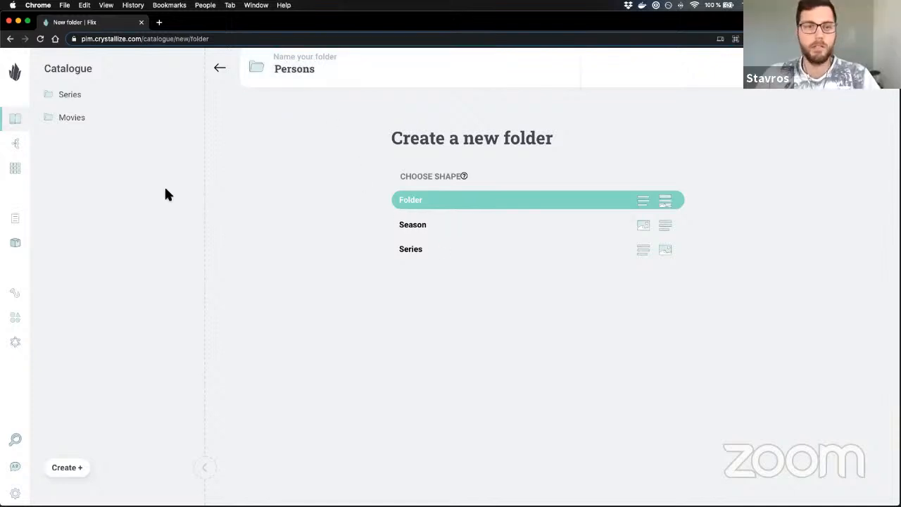
pyautogui.moveTo(104, 92); pyautogui.dragTo(99, 145)
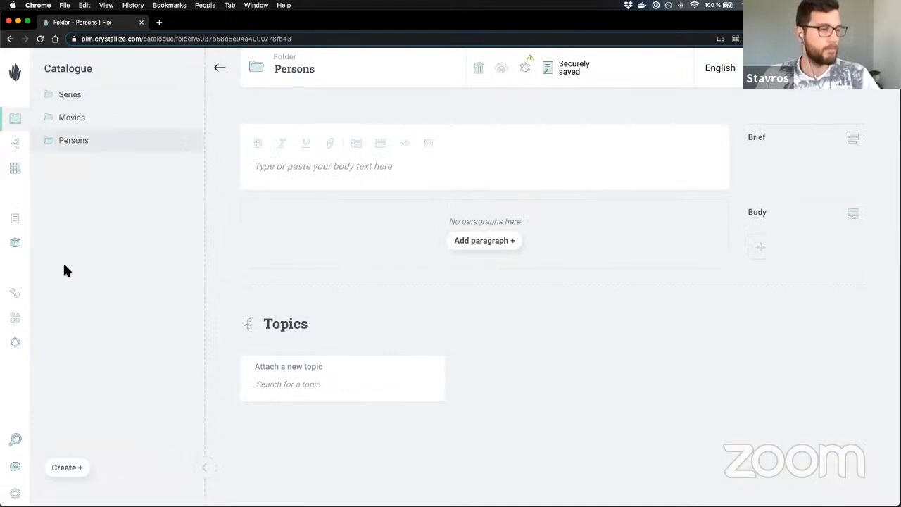
pyautogui.press('super+Tab')
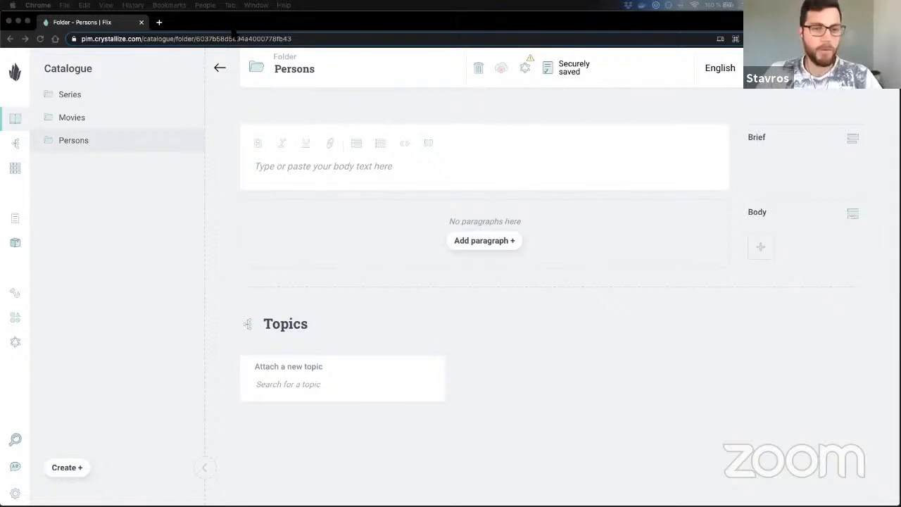
# Step: Enter Top trending actors as the brief of the Persons folder and publish the folder
pyautogui.click(327, 100)
pyautogui.click(390, 162)
pyautogui.write('Tope')
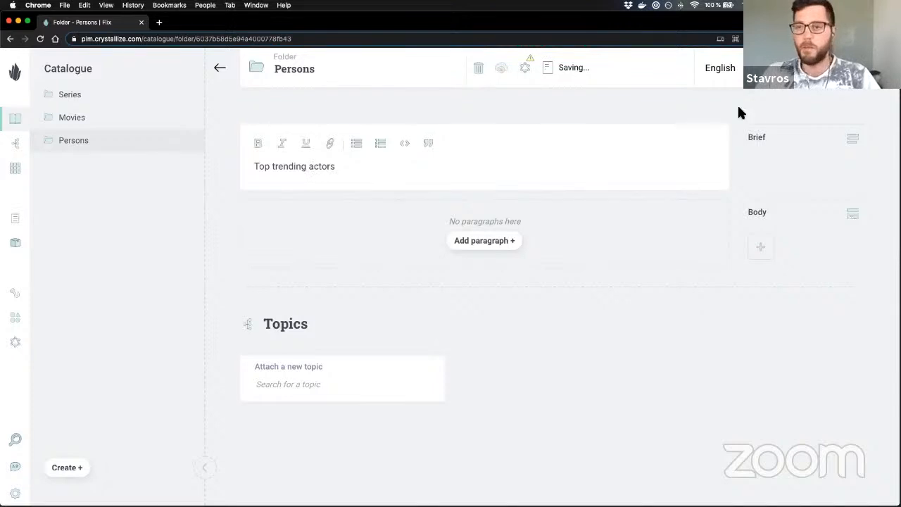
pyautogui.click(822, 69)
# Step: Create a document with the Person shape named Mark Wahlberg inside the Persons folder
pyautogui.click(116, 141)
pyautogui.click(68, 468)
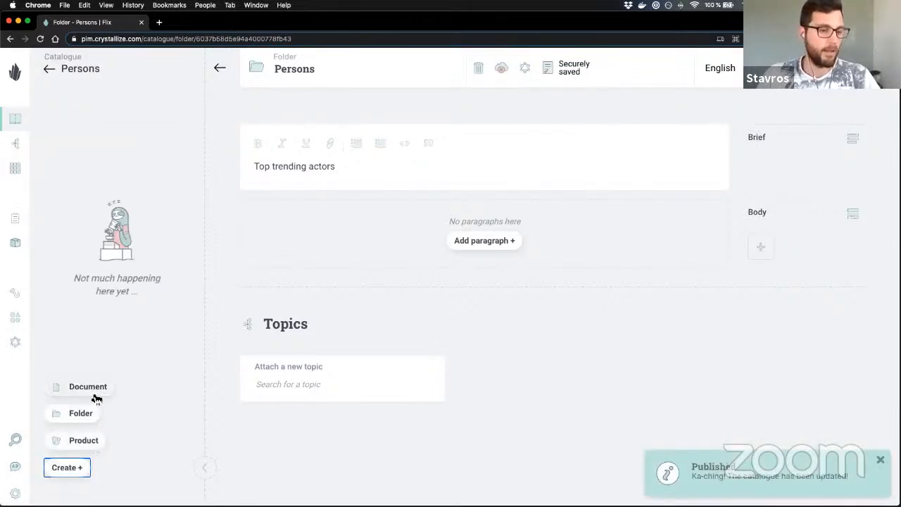
pyautogui.click(95, 386)
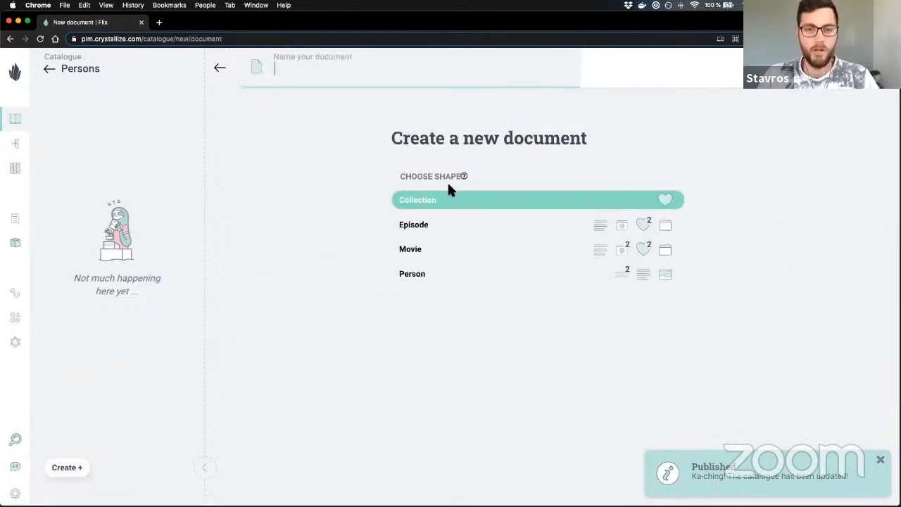
pyautogui.click(426, 274)
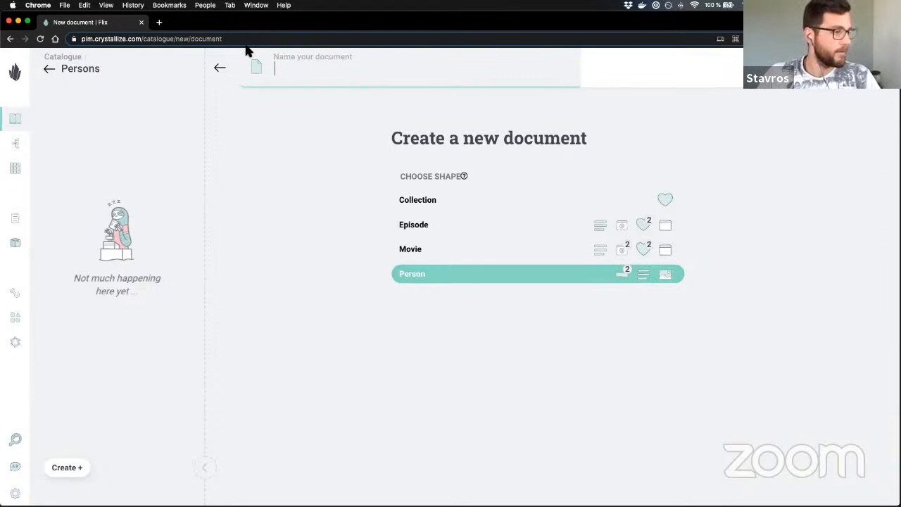
pyautogui.press('super+Tab')
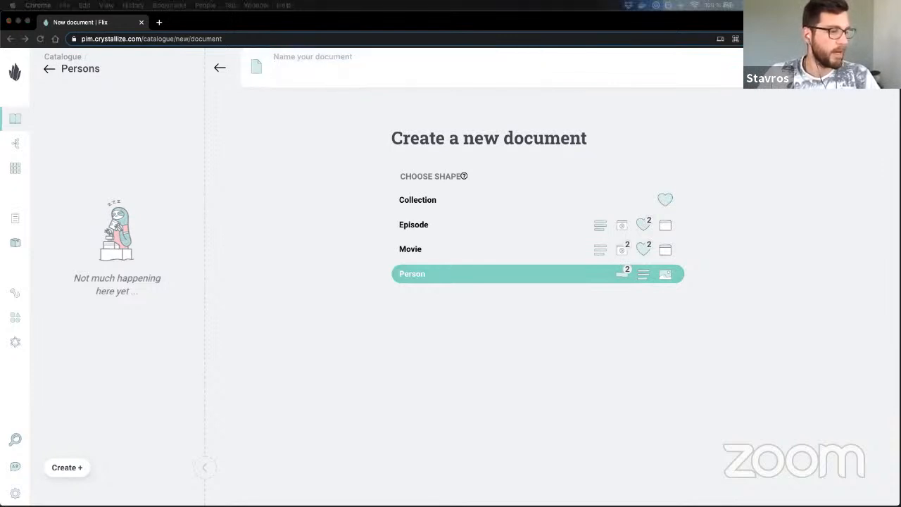
pyautogui.click(338, 82)
pyautogui.write('Mark Wahlberg')
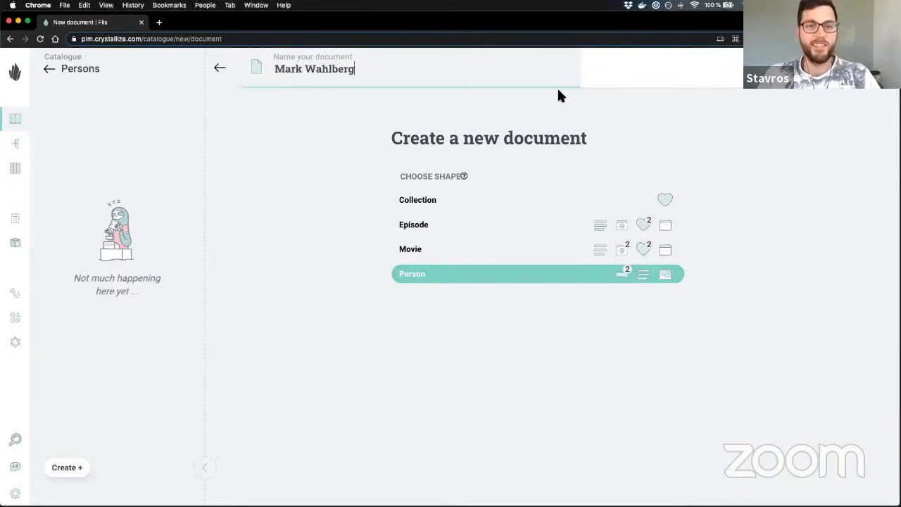
pyautogui.press('Return')
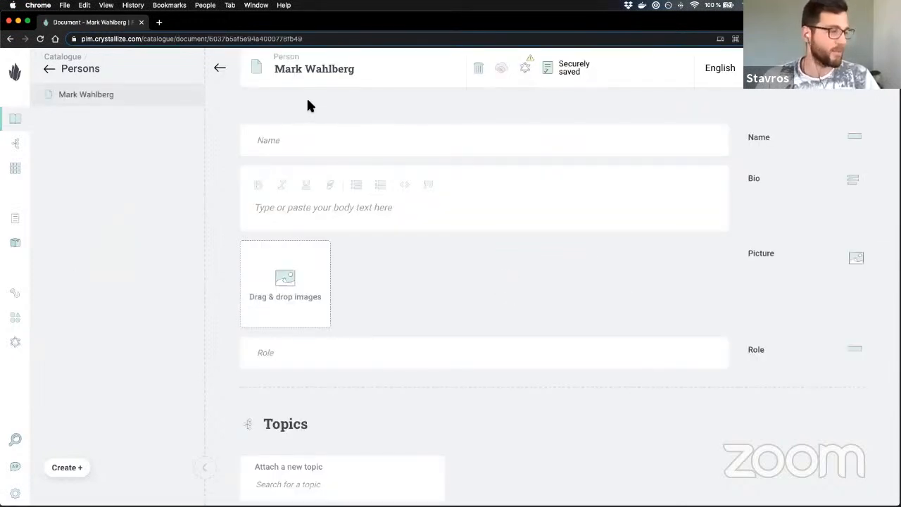
# Step: Fill in the person's Name as Mark Wahlberg
pyautogui.click(285, 150)
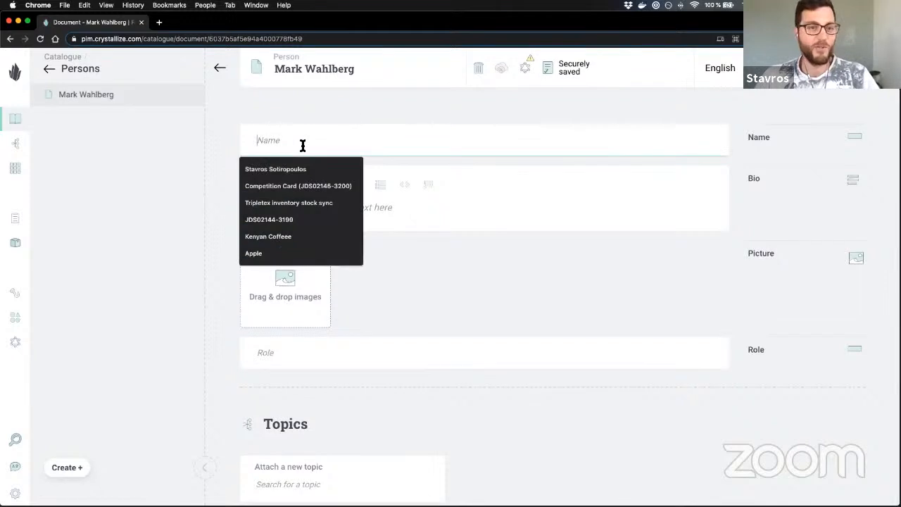
pyautogui.click(306, 118)
pyautogui.click(295, 144)
pyautogui.write('Mark Wahlberg')
# Step: Fill in the Bio with the copied description starting "Mark Robert Michael Wahlberg is an American actor, producer, restaurateur and former rapper"
pyautogui.scroll(-1, 346, 134)
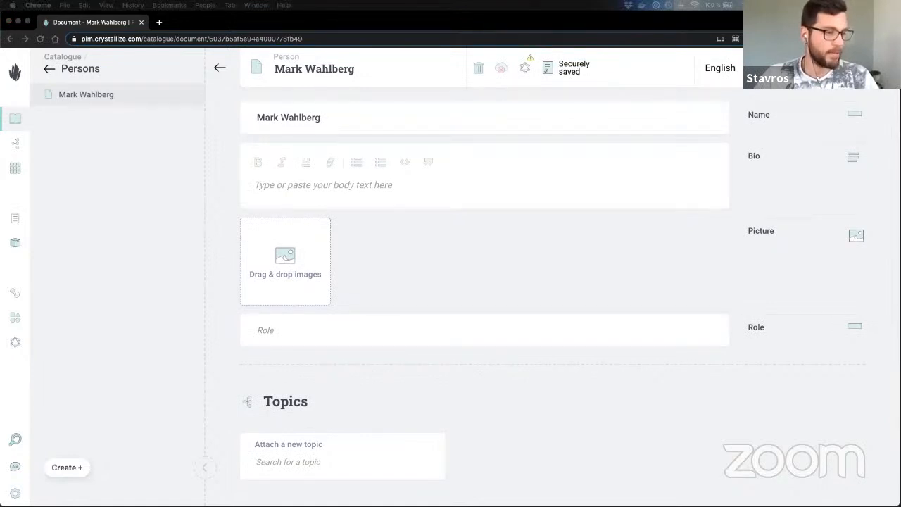
pyautogui.click(458, 186)
pyautogui.write('ark Robert Michael Wahlberg is an American actor, producer, restaurateur and former rapper. He is also known by his former stage name Marky Mark from his career with the group Marky Mark and the Funky')
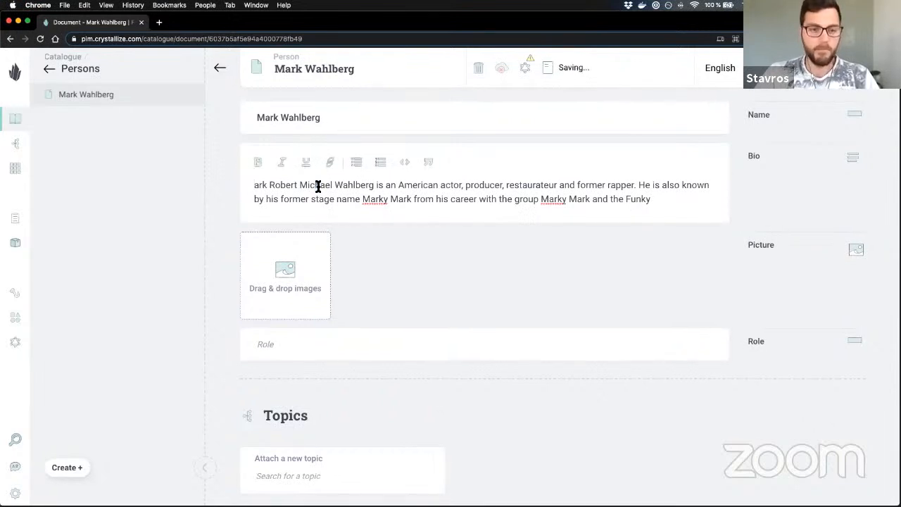
pyautogui.write('M')
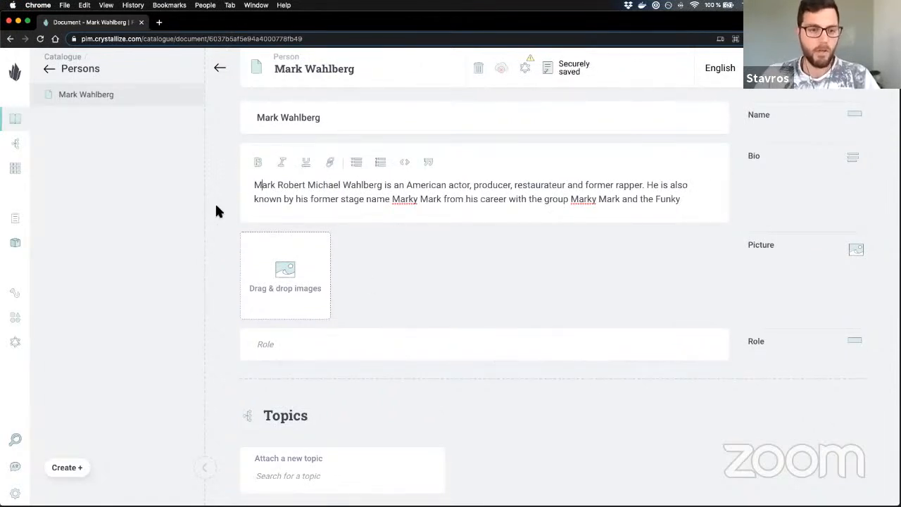
# Step: Add the Mile 22 poster image as the person's Picture and set the Role to Actor
pyautogui.scroll(-1, 216, 208)
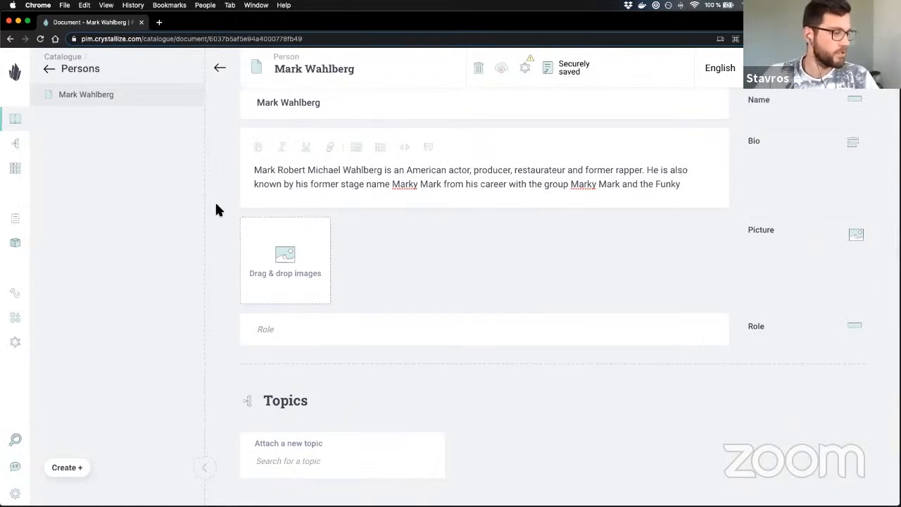
pyautogui.press('super+Tab')
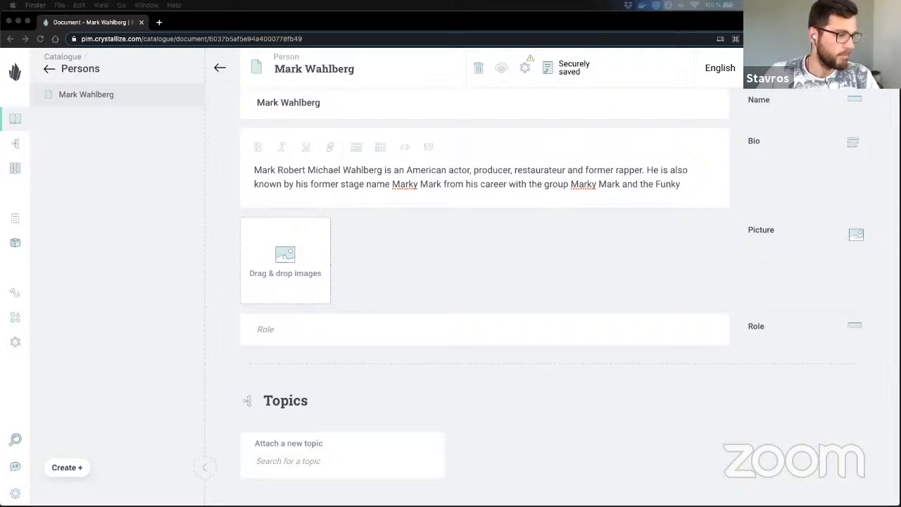
pyautogui.moveTo(215, 249); pyautogui.dragTo(282, 260)
pyautogui.scroll(-1, 493, 282)
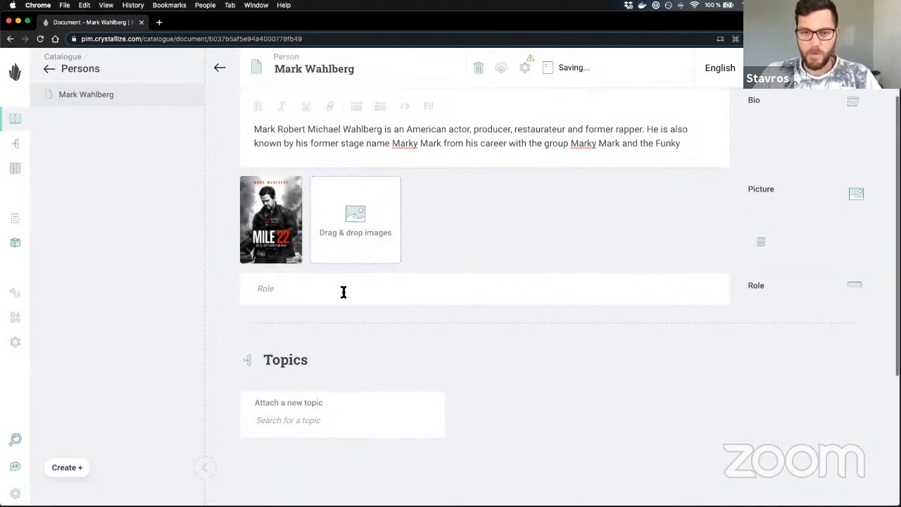
pyautogui.click(346, 291)
pyautogui.write('A')
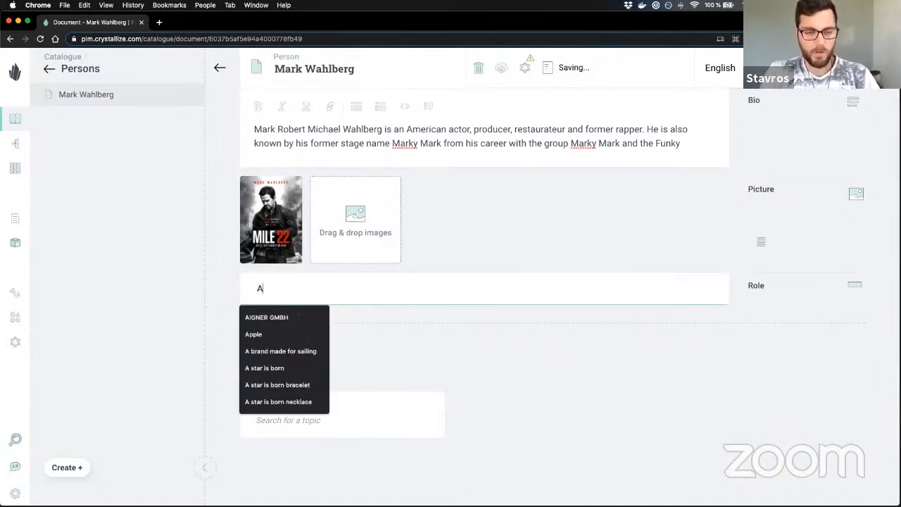
pyautogui.write('ctor')
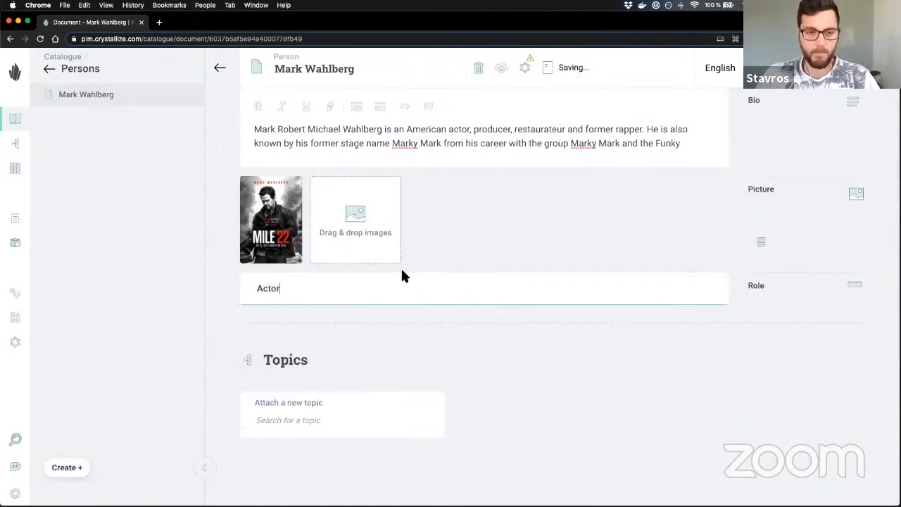
# Step: Attach the topic Generes / Action to the Mark Wahlberg document, review its content and publish it
pyautogui.scroll(-2, 571, 227)
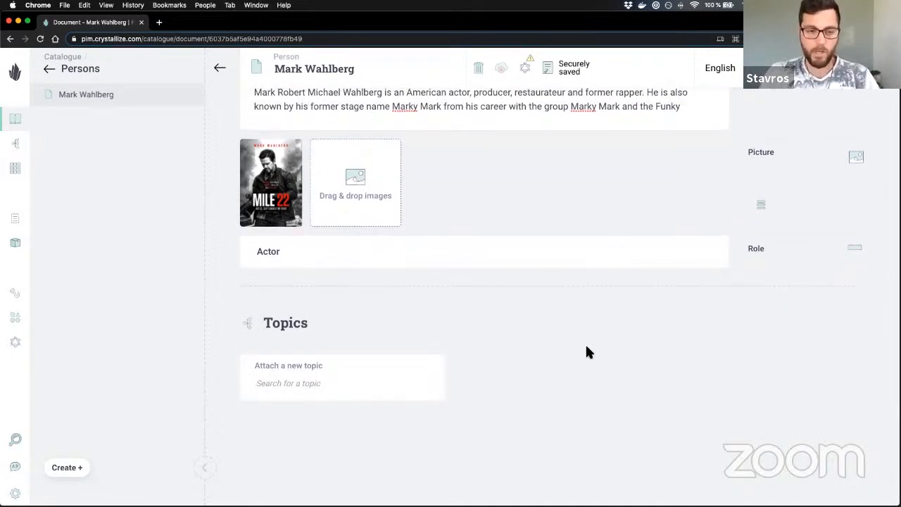
pyautogui.click(258, 381)
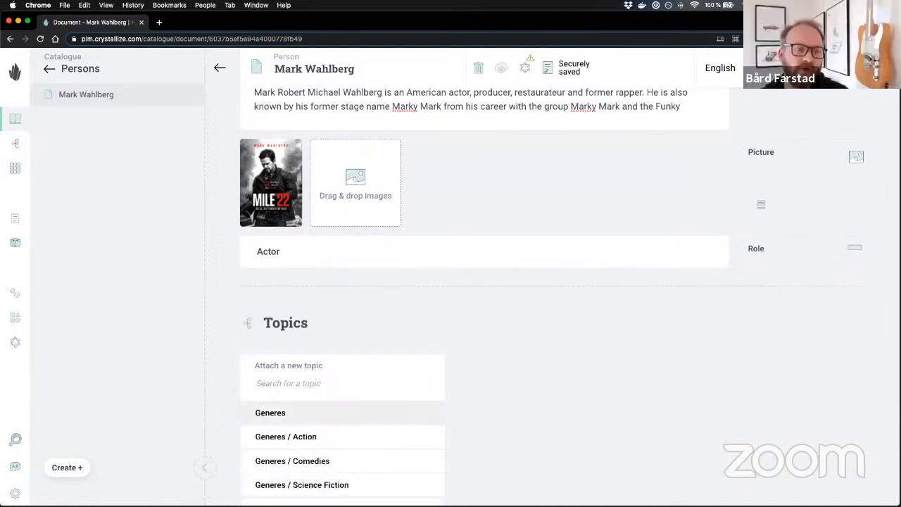
pyautogui.press('Down')
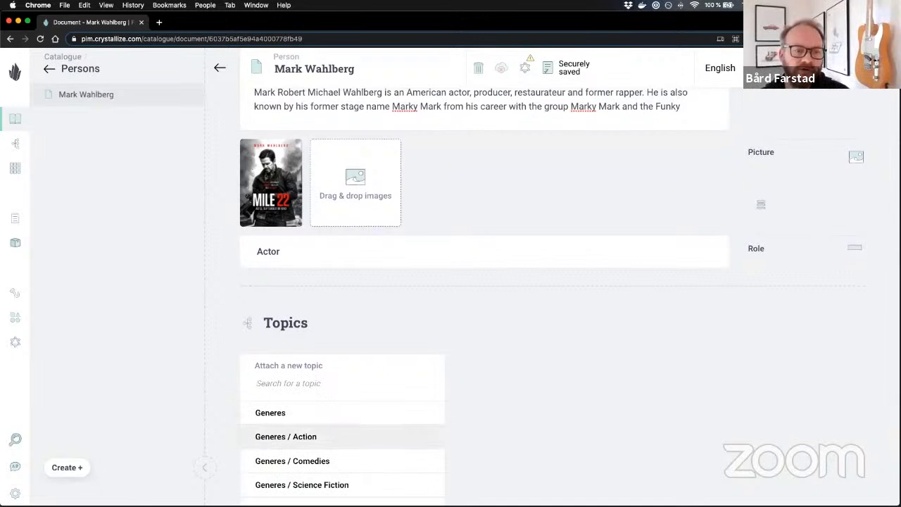
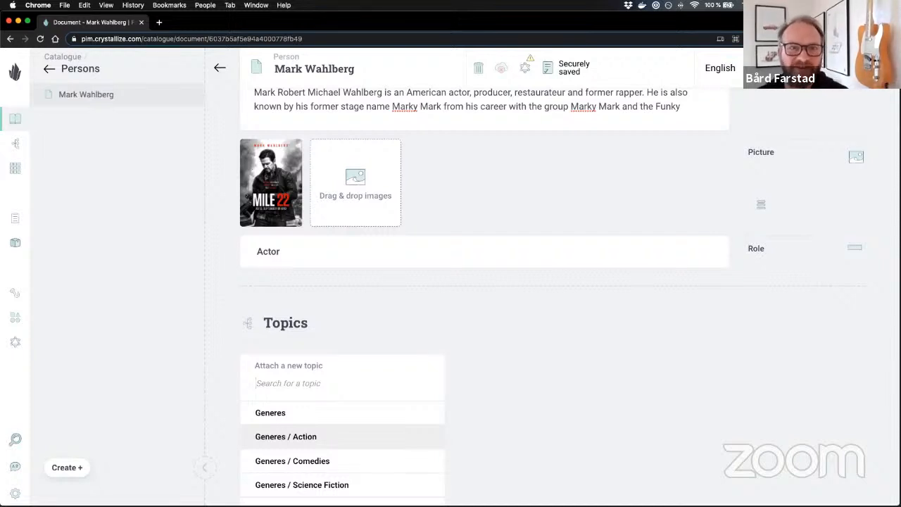
pyautogui.press('Return')
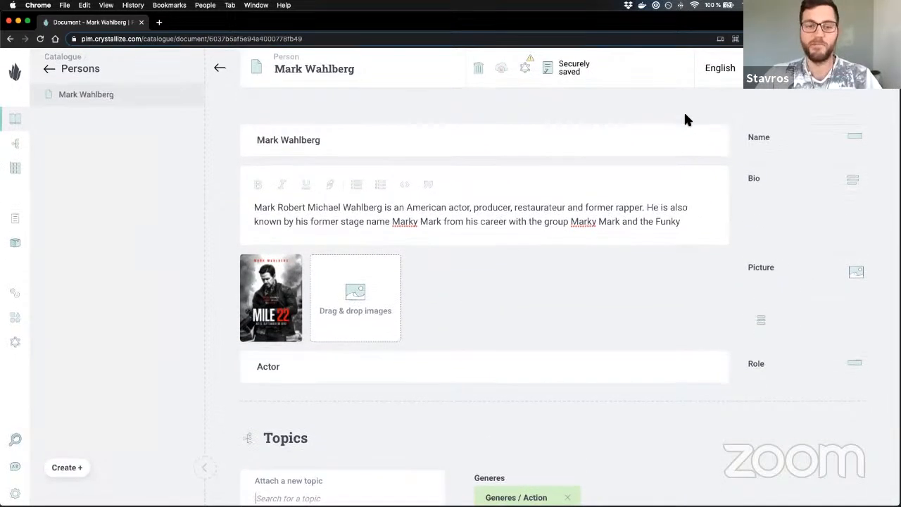
pyautogui.scroll(-2, 683, 110)
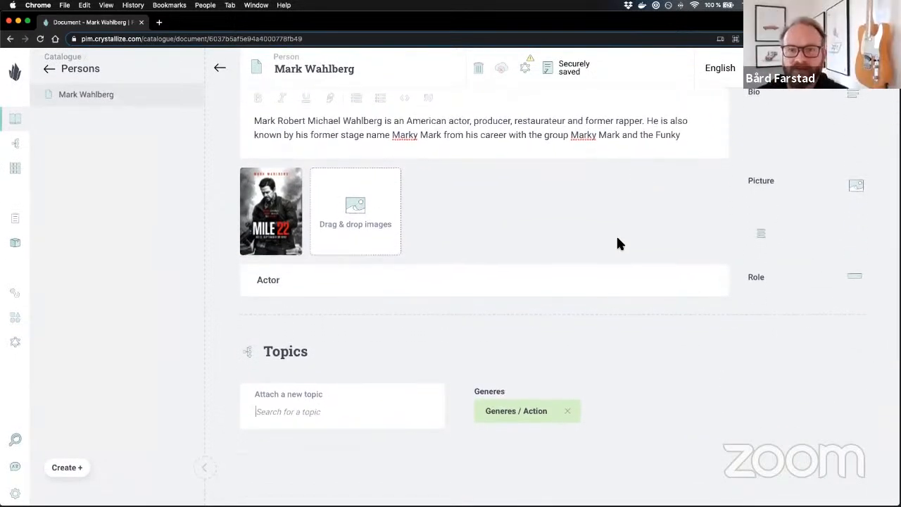
pyautogui.scroll(2, 617, 240)
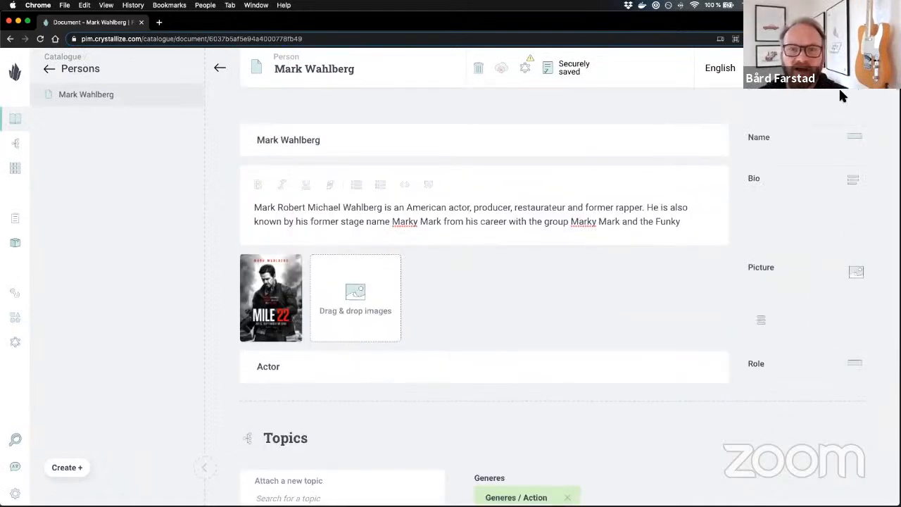
pyautogui.scroll(-2, 703, 137)
pyautogui.scroll(-3, 654, 261)
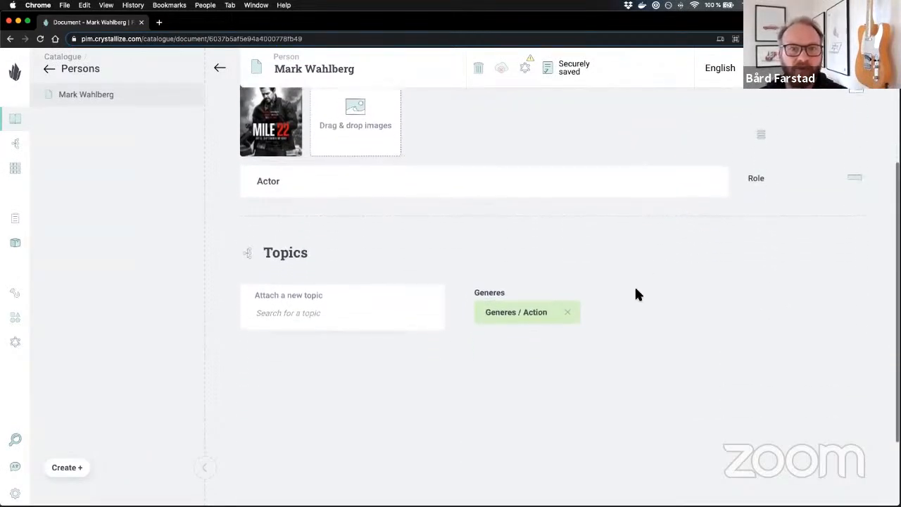
pyautogui.scroll(4, 610, 302)
pyautogui.scroll(1, 630, 301)
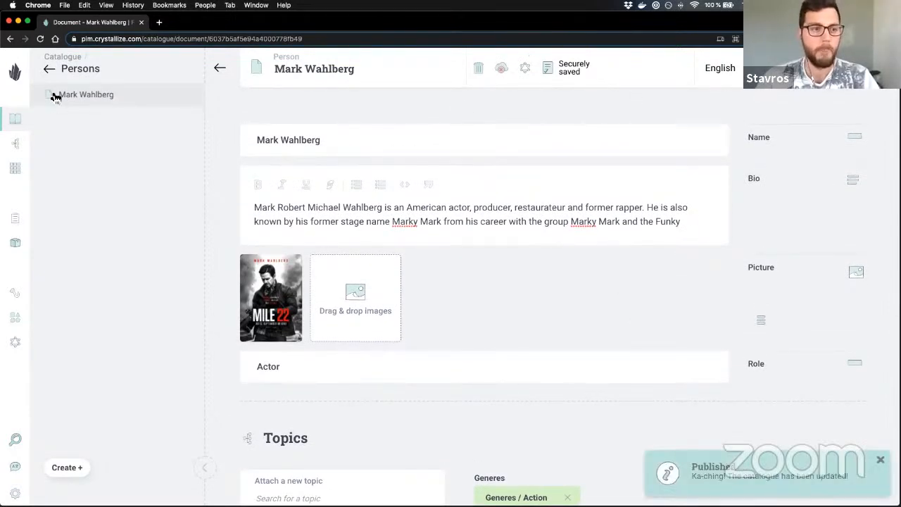
# Step: Open the episode The entrance under Series / Action / Mile 22 / Season 1 and look through its fields
pyautogui.click(49, 69)
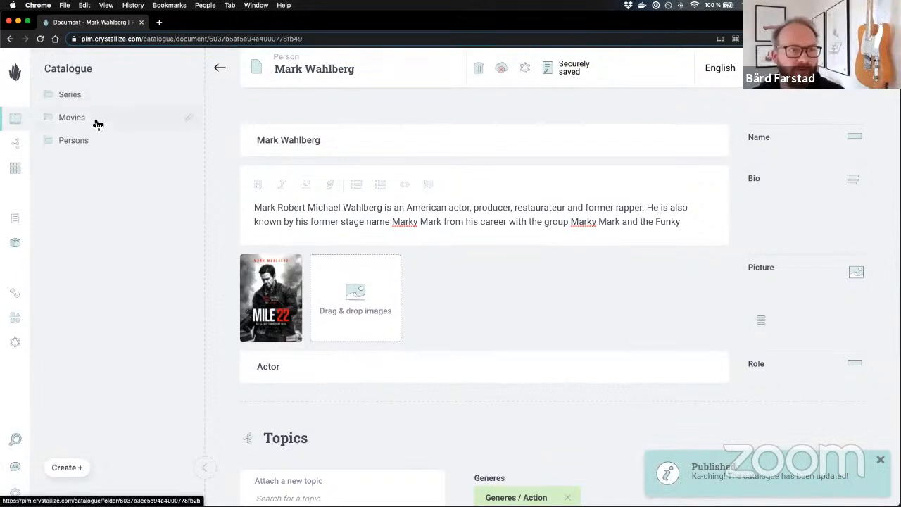
pyautogui.click(96, 120)
pyautogui.click(49, 68)
pyautogui.click(92, 96)
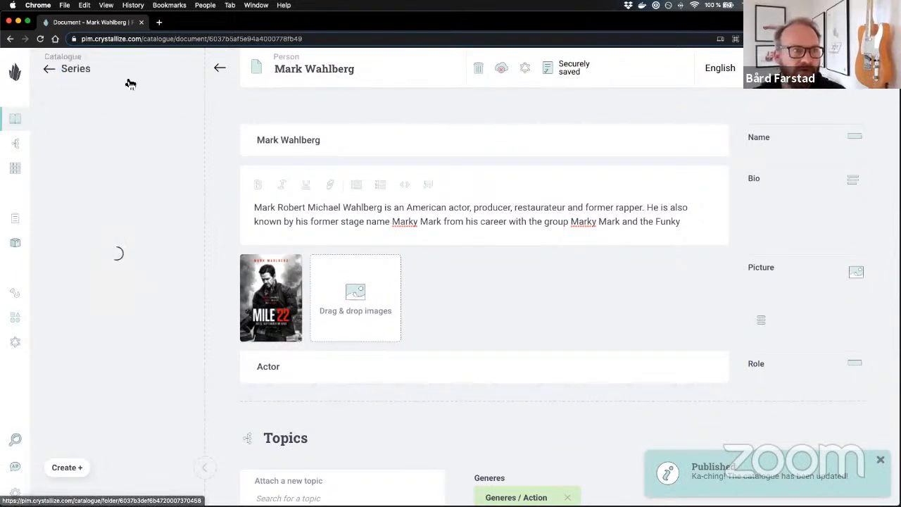
pyautogui.click(102, 106)
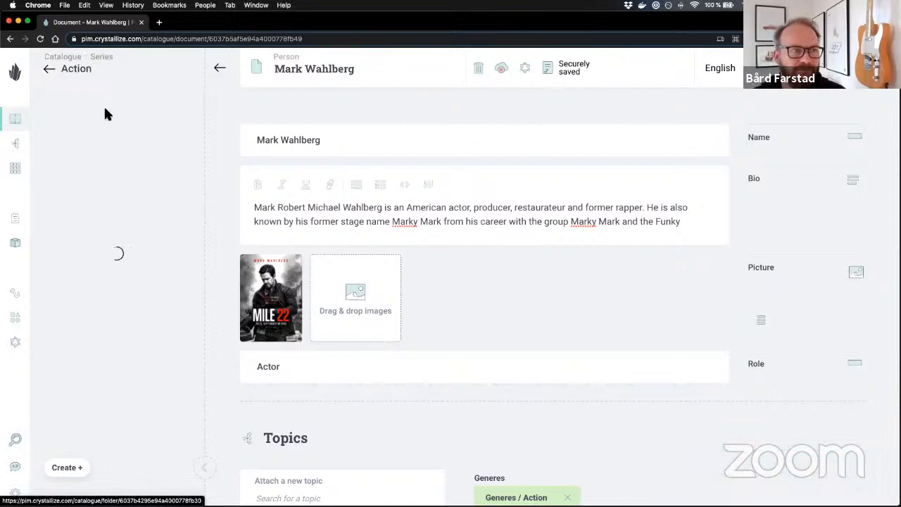
pyautogui.click(127, 94)
pyautogui.click(138, 93)
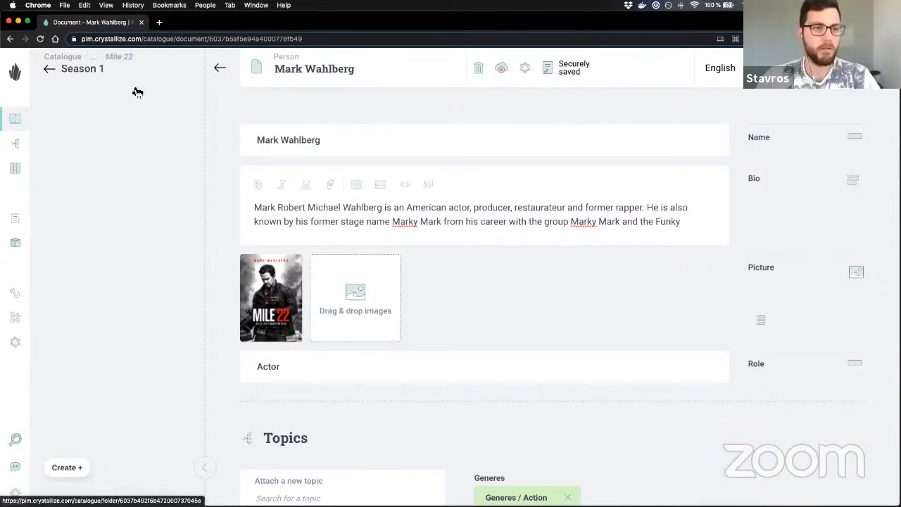
pyautogui.click(98, 118)
pyautogui.scroll(-6, 485, 197)
pyautogui.scroll(5, 481, 195)
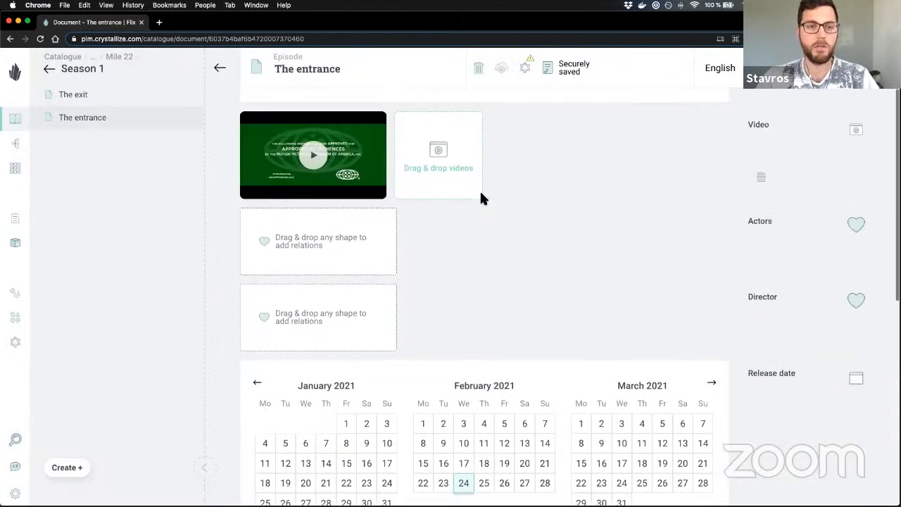
pyautogui.scroll(-5, 485, 201)
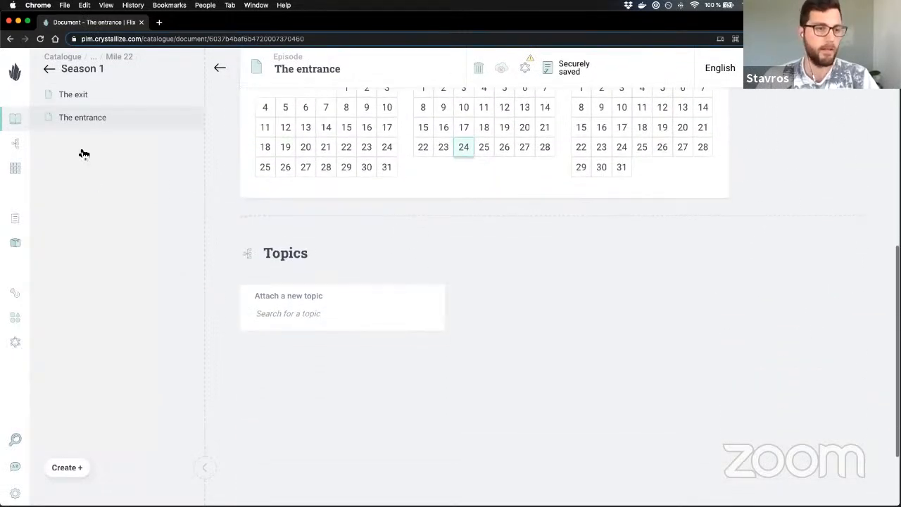
# Step: Go back up the catalogue tree to the Series folder while keeping the episode The entrance open
pyautogui.click(49, 71)
pyautogui.click(50, 71)
pyautogui.click(50, 70)
pyautogui.scroll(2, 423, 218)
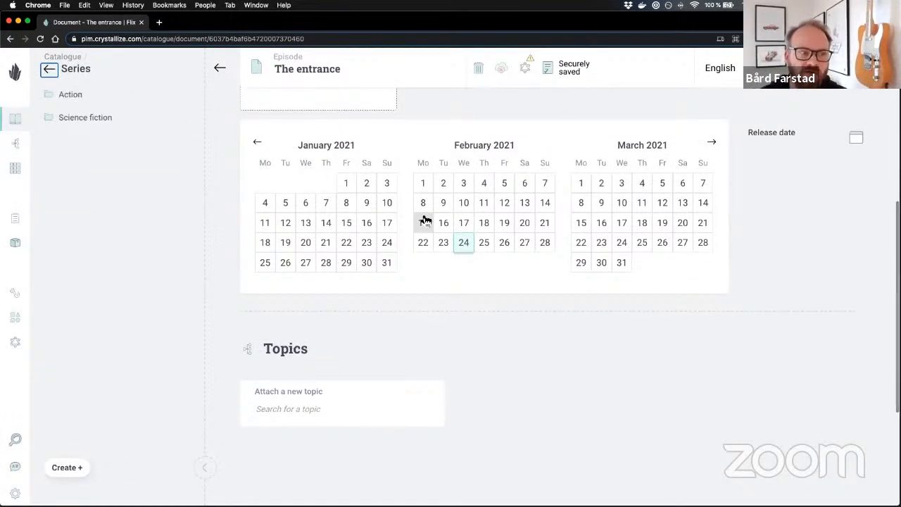
# Step: Search the catalogue for mark to find the actor's document
pyautogui.click(14, 439)
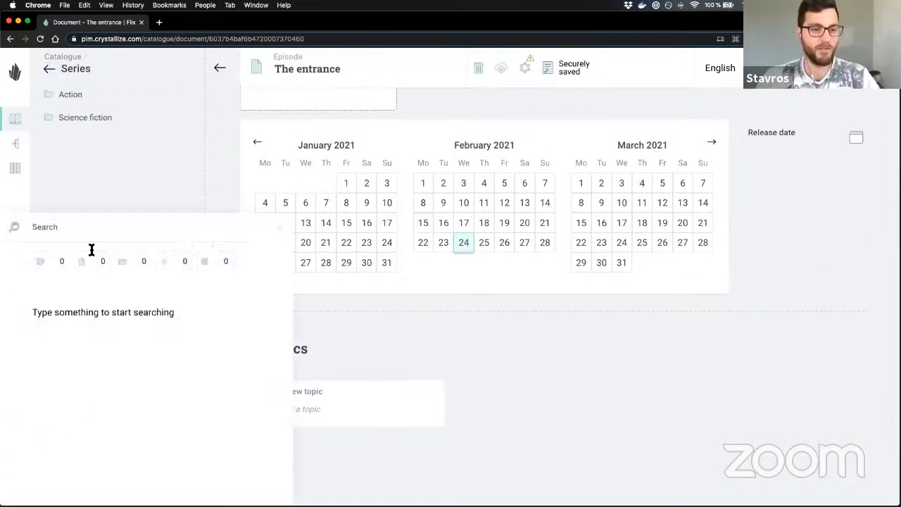
pyautogui.write('s')
pyautogui.press('BackSpace')
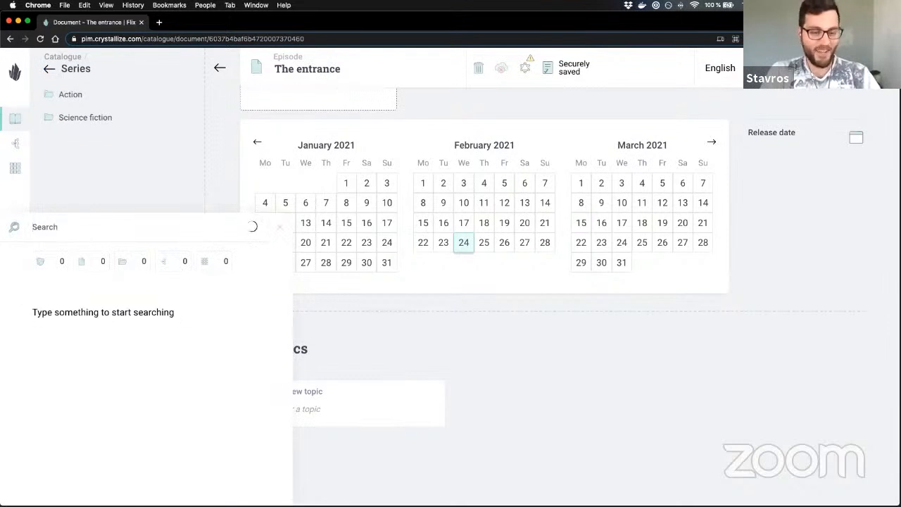
pyautogui.write('mark')
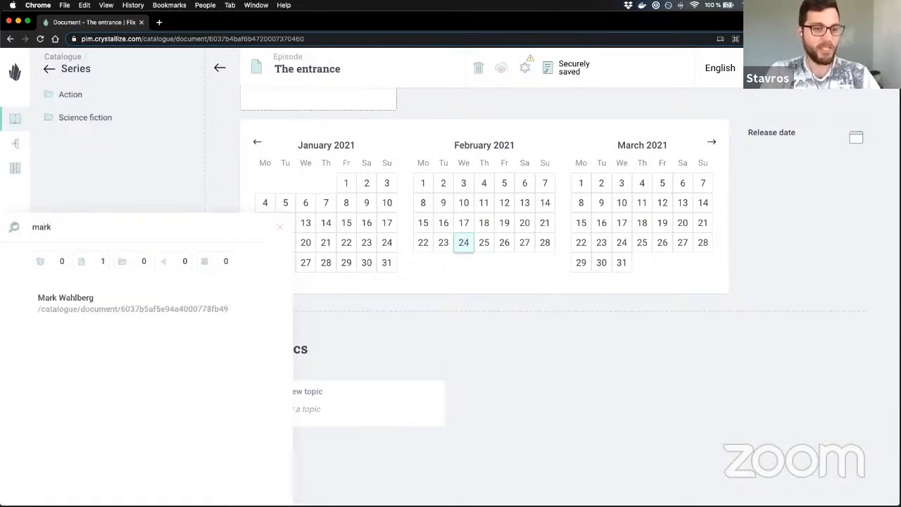
# Step: Try to relate the Mark Wahlberg search result to the episode's Actors field
pyautogui.moveTo(69, 311); pyautogui.dragTo(483, 253)
pyautogui.click(14, 440)
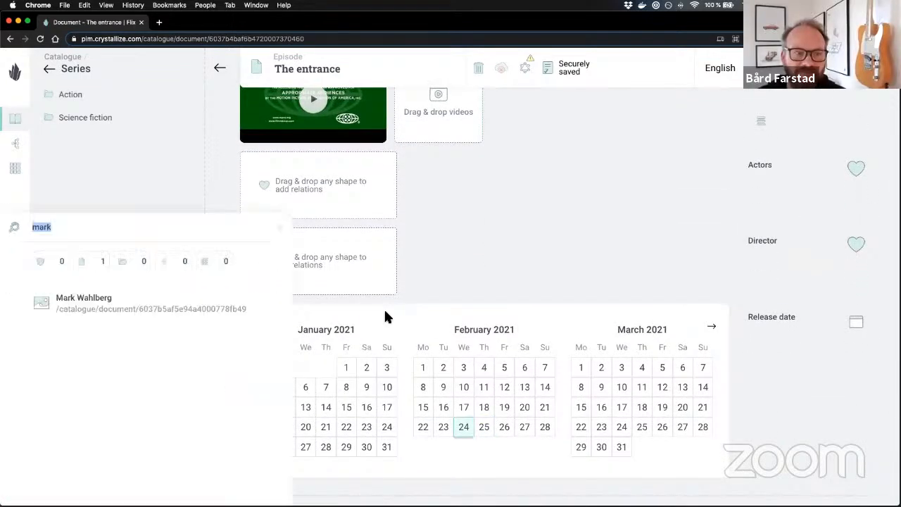
pyautogui.moveTo(101, 308); pyautogui.dragTo(342, 186)
pyautogui.click(32, 304)
# Step: Reopen the episode The entrance from Series / Action / Mile 22 / Season 1 and bring its relation fields into view
pyautogui.click(50, 68)
pyautogui.click(95, 99)
pyautogui.click(81, 95)
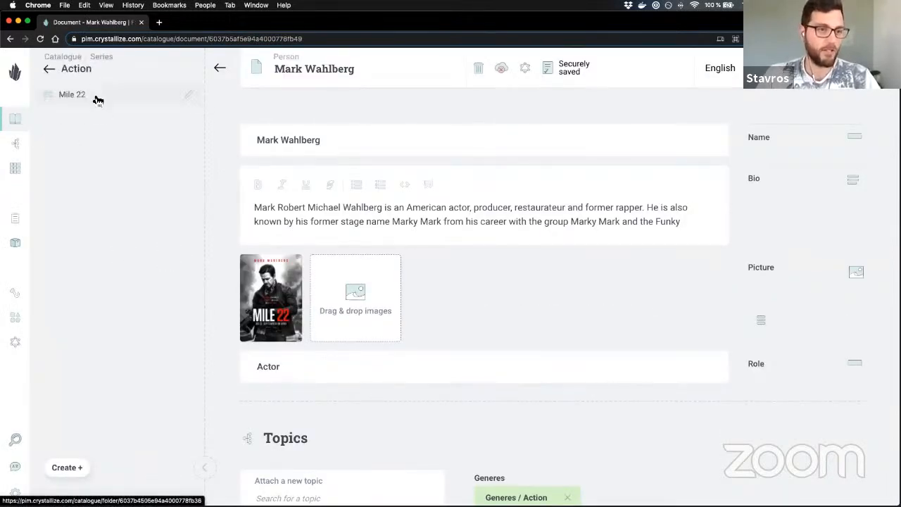
pyautogui.click(95, 97)
pyautogui.click(93, 100)
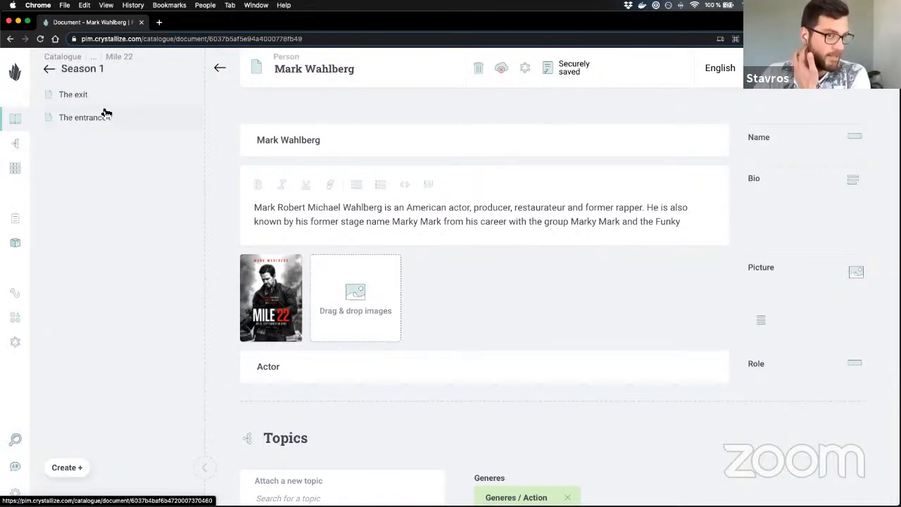
pyautogui.click(99, 121)
pyautogui.scroll(-5, 418, 214)
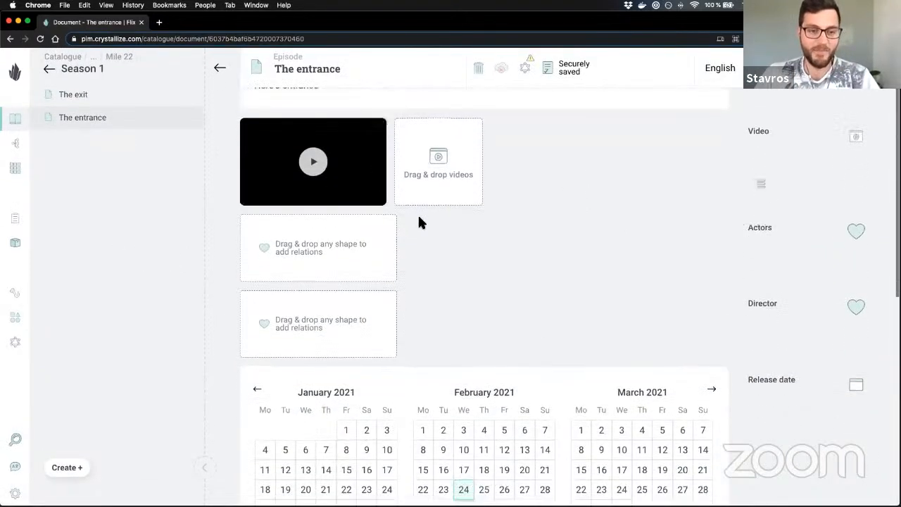
pyautogui.scroll(3, 426, 199)
# Step: Relate the Mark Wahlberg document from the Persons folder to both the Actors and Director fields of the episode
pyautogui.click(64, 57)
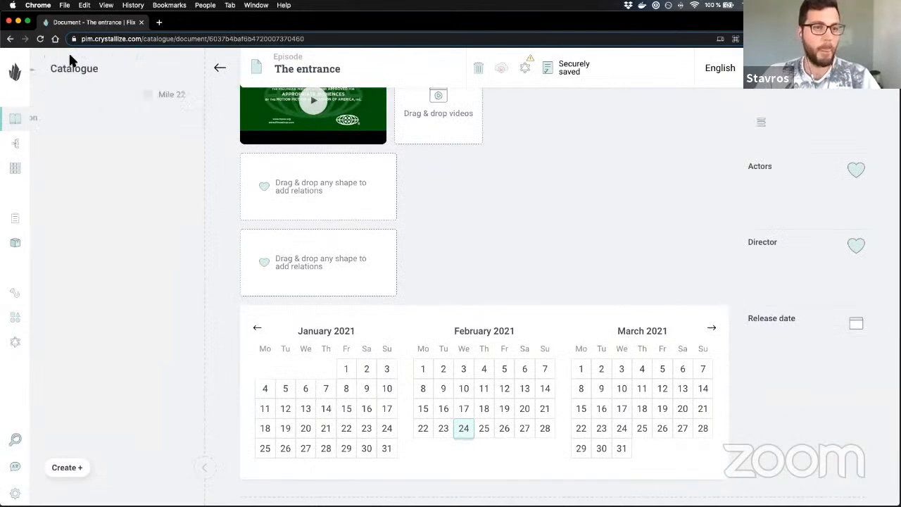
pyautogui.click(74, 139)
pyautogui.moveTo(76, 95); pyautogui.dragTo(324, 185)
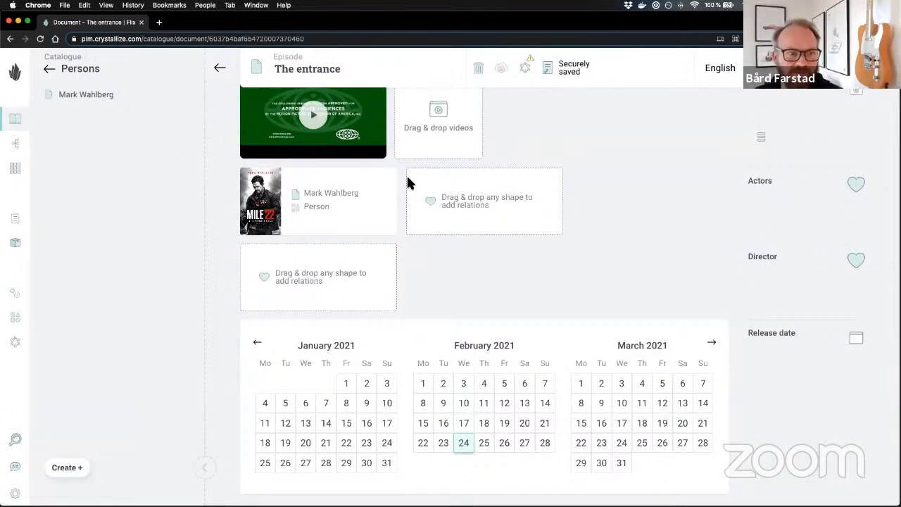
pyautogui.moveTo(86, 93); pyautogui.dragTo(322, 271)
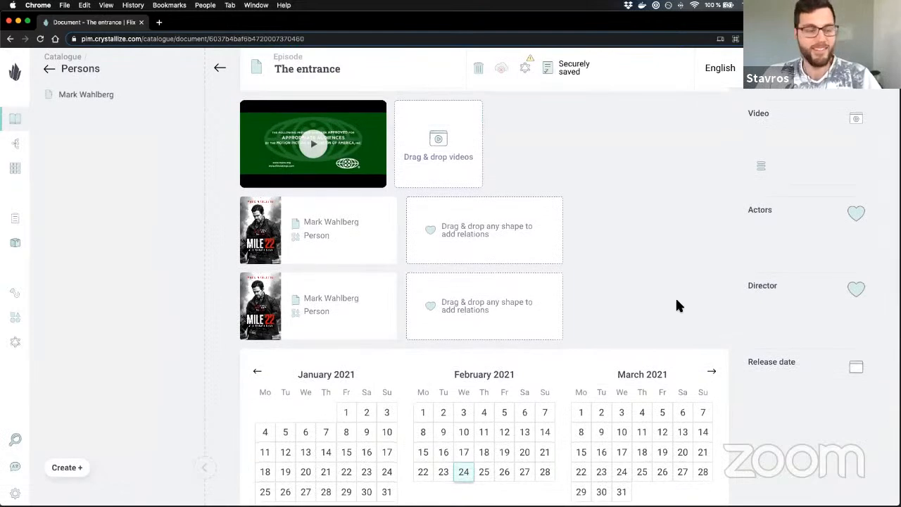
# Step: Review the fields of the episode The entrance and publish it to the catalogue
pyautogui.scroll(2, 677, 305)
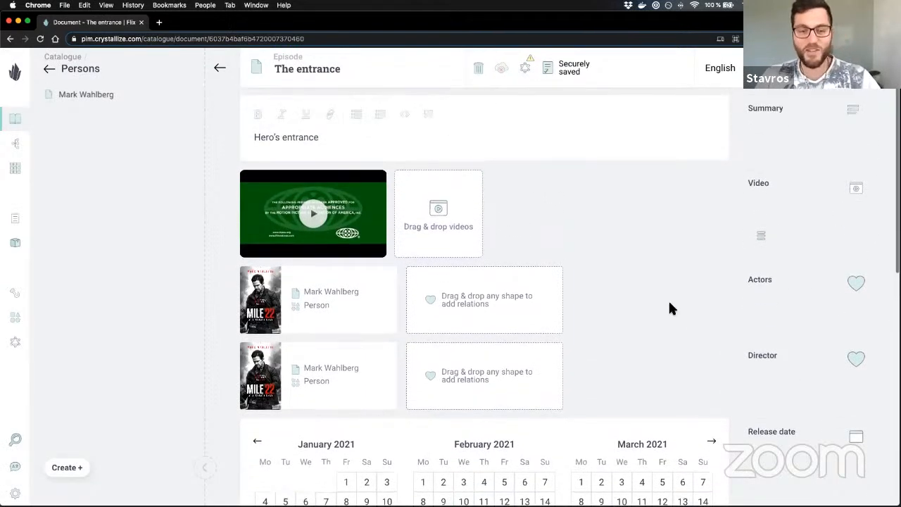
pyautogui.scroll(-2, 672, 308)
pyautogui.scroll(-3, 674, 302)
pyautogui.scroll(5, 675, 302)
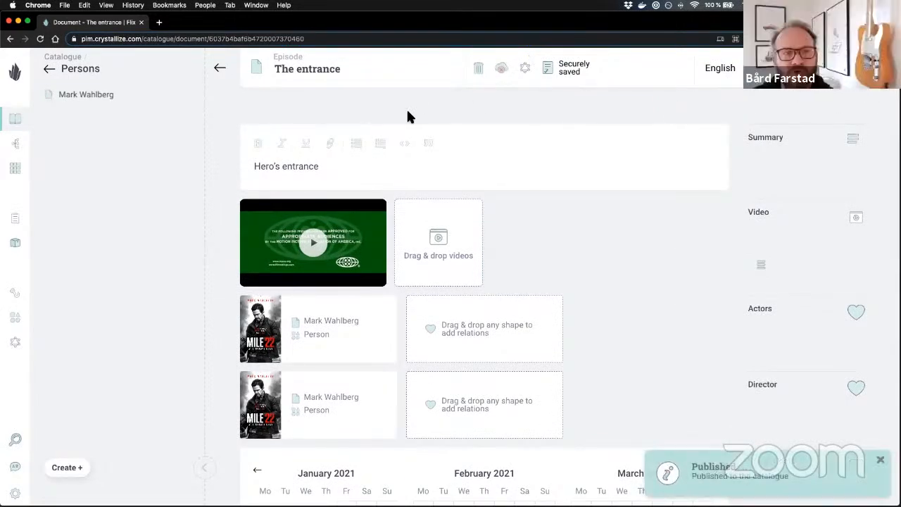
pyautogui.scroll(-2, 410, 116)
pyautogui.scroll(2, 410, 117)
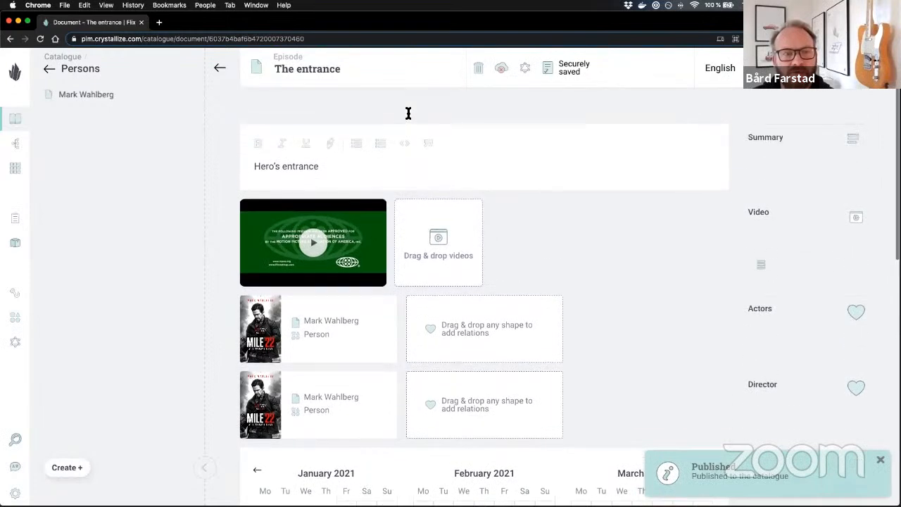
# Step: Add the Mile 22 poster image from Finder as the thumbnail in the episode video's details
pyautogui.scroll(-2, 411, 116)
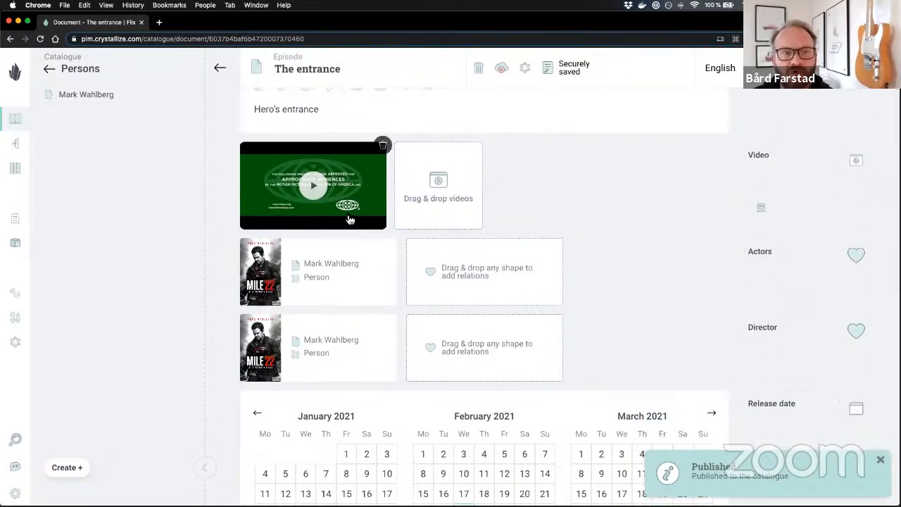
pyautogui.click(376, 214)
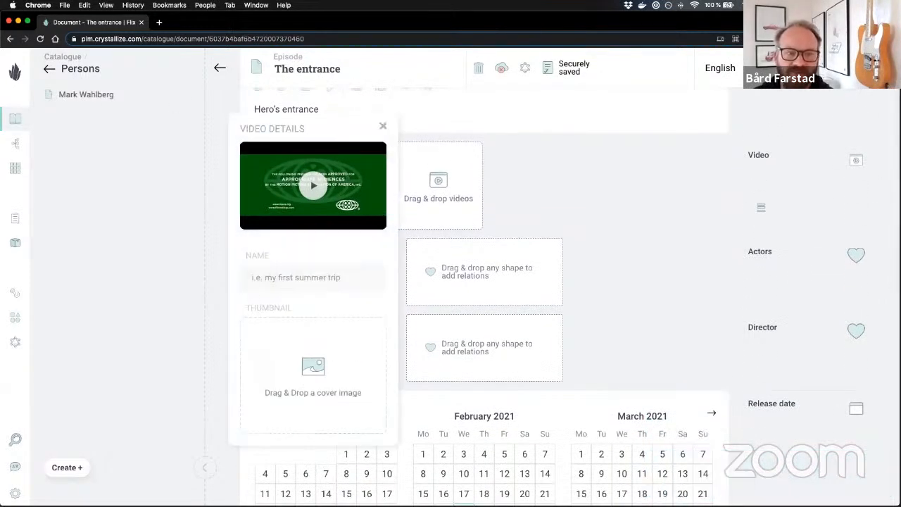
pyautogui.press('super+Tab')
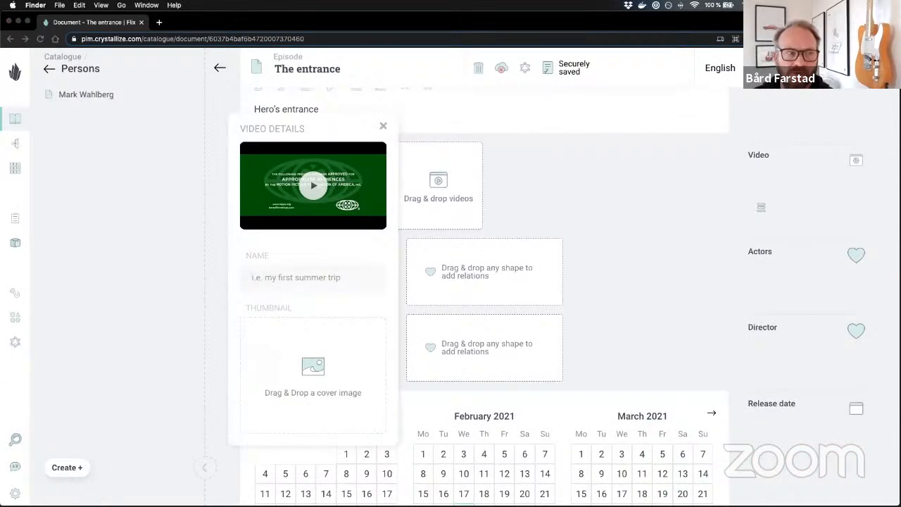
pyautogui.moveTo(305, 302); pyautogui.dragTo(321, 352)
pyautogui.scroll(-1, 338, 345)
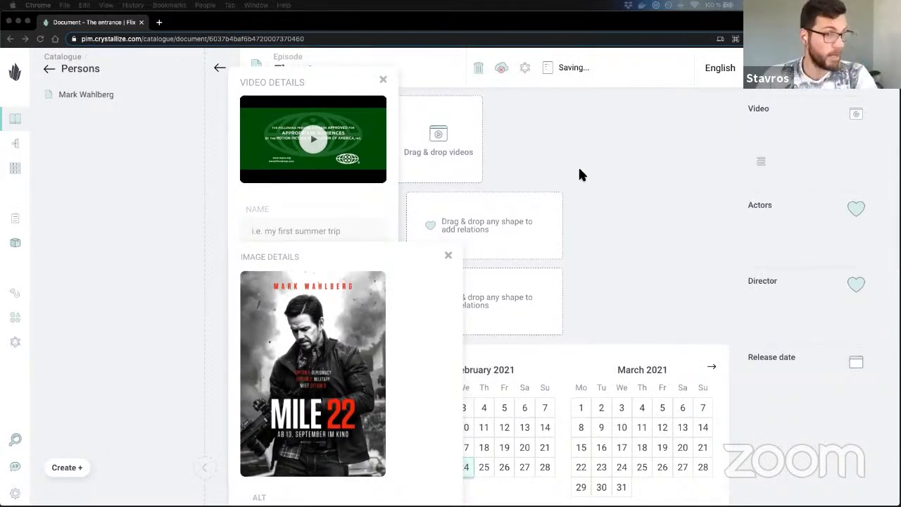
pyautogui.click(449, 256)
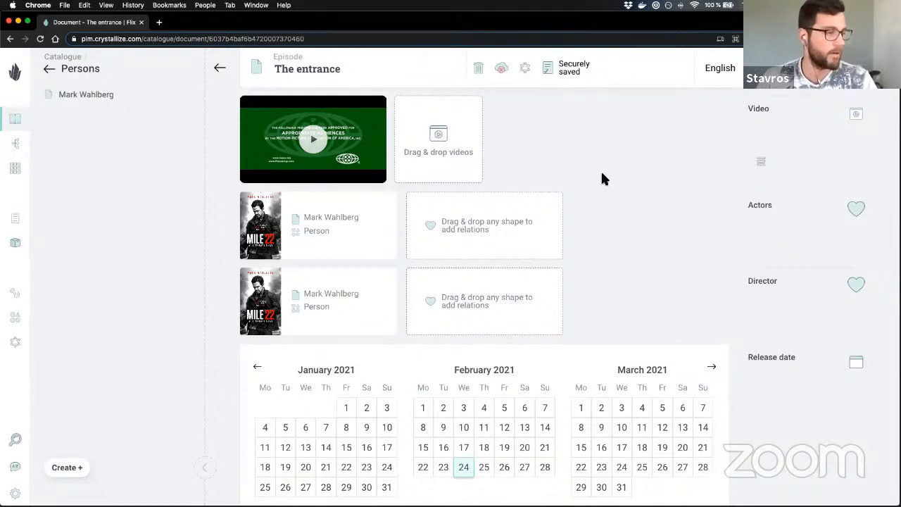
pyautogui.scroll(3, 598, 171)
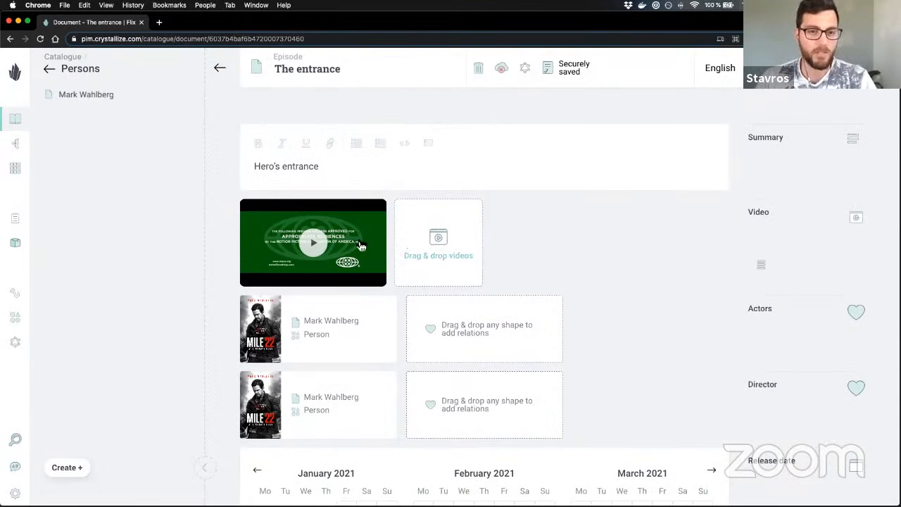
# Step: Set the alt text of the video's thumbnail image to "Mark's image" and close the video details
pyautogui.click(383, 204)
pyautogui.scroll(-2, 343, 401)
pyautogui.scroll(-2, 340, 383)
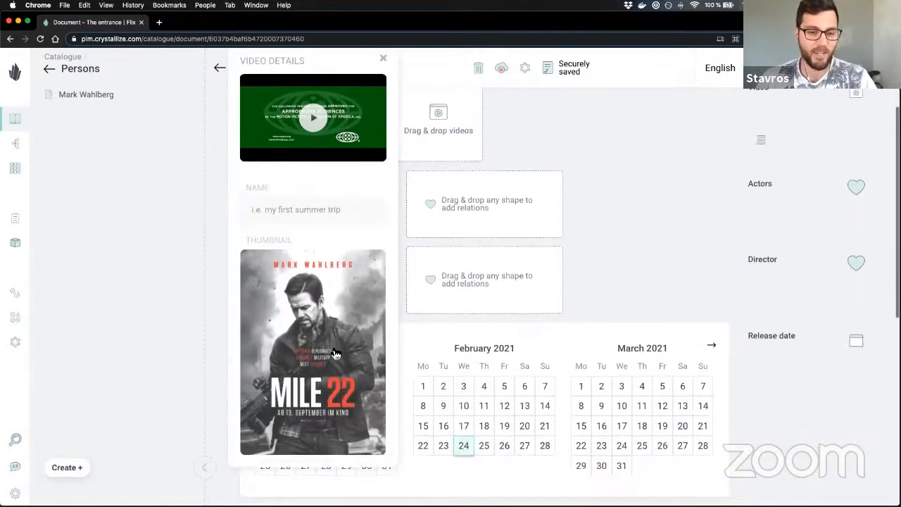
pyautogui.click(340, 382)
pyautogui.scroll(-3, 330, 387)
pyautogui.click(320, 396)
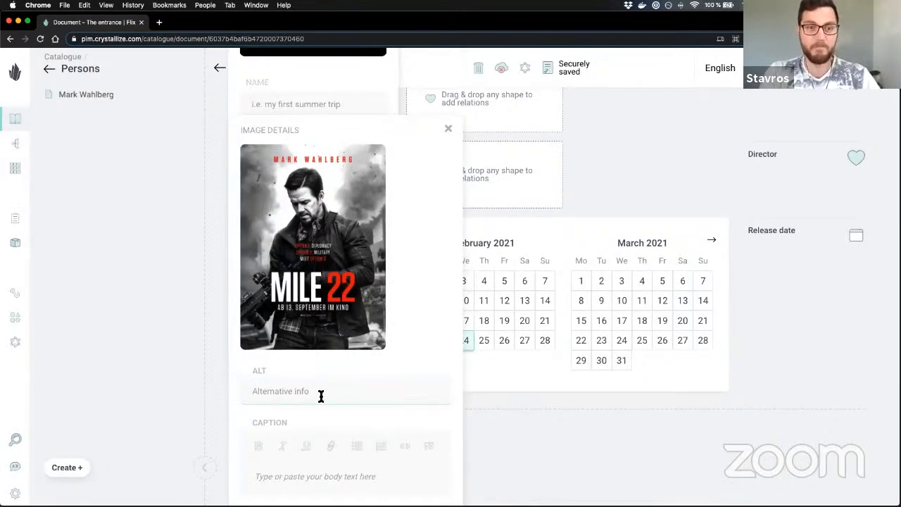
pyautogui.write('Marks')
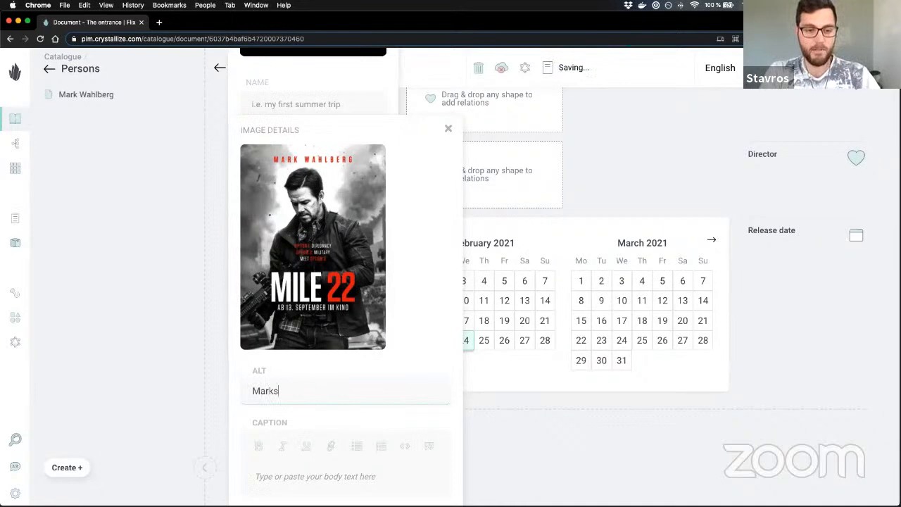
pyautogui.press('BackSpace')
pyautogui.write("'s image")
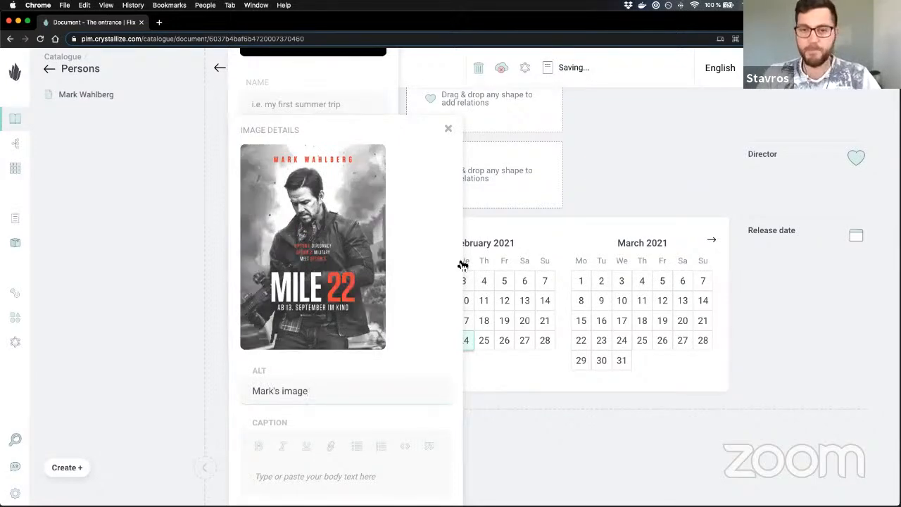
pyautogui.click(651, 166)
pyautogui.scroll(5, 517, 183)
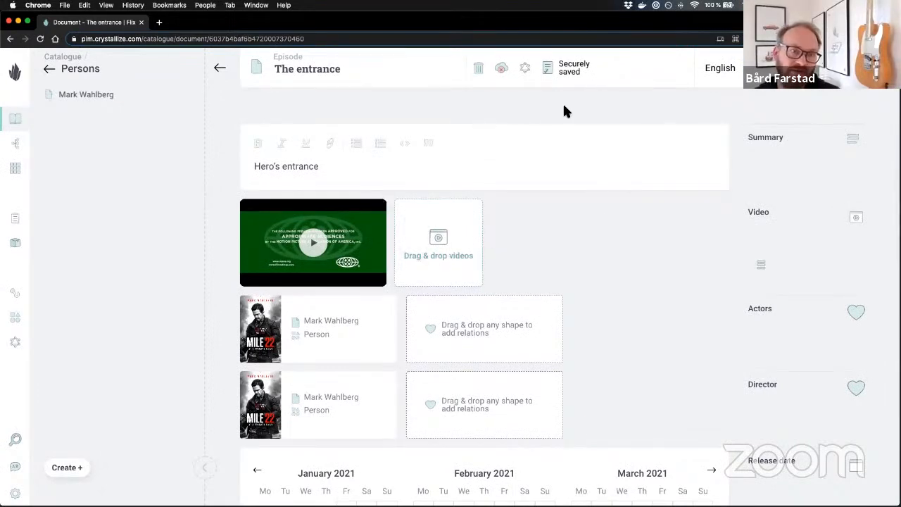
# Step: Play the episode's video from about 0:35, pause it and close its details
pyautogui.click(312, 252)
pyautogui.click(308, 246)
pyautogui.click(298, 279)
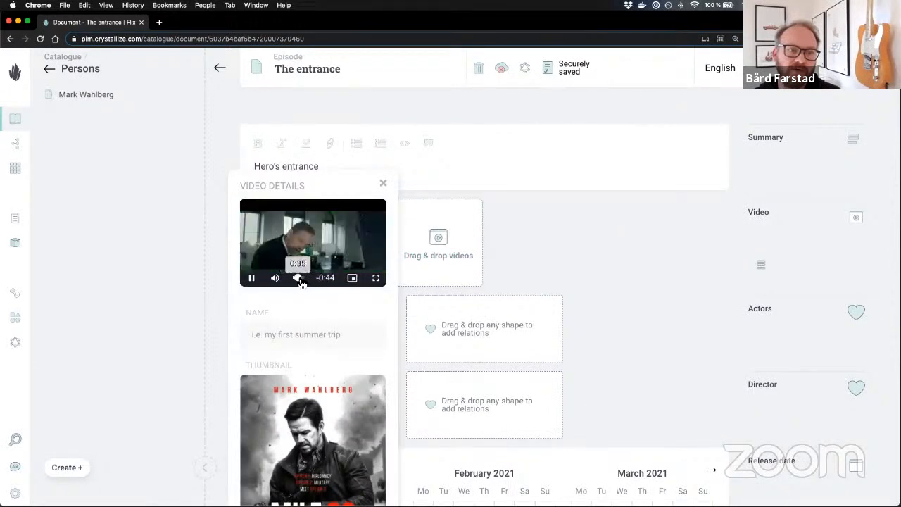
pyautogui.click(252, 278)
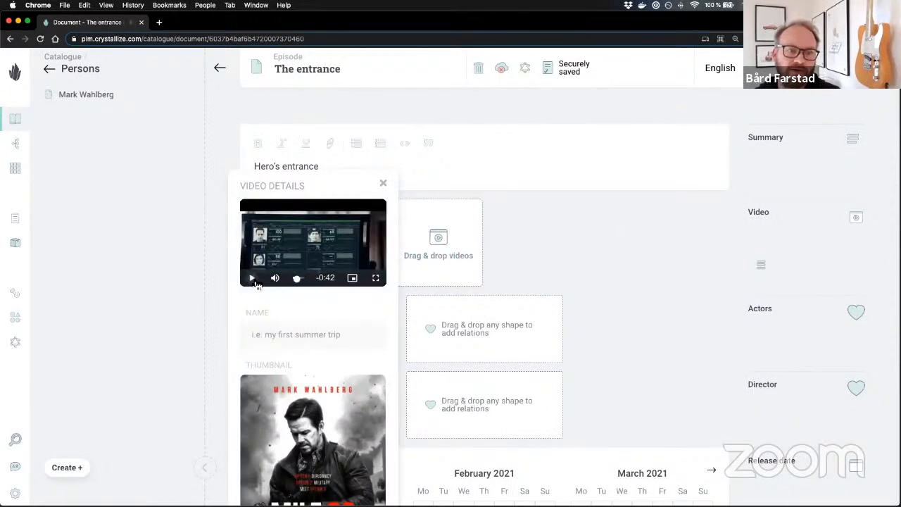
pyautogui.click(383, 185)
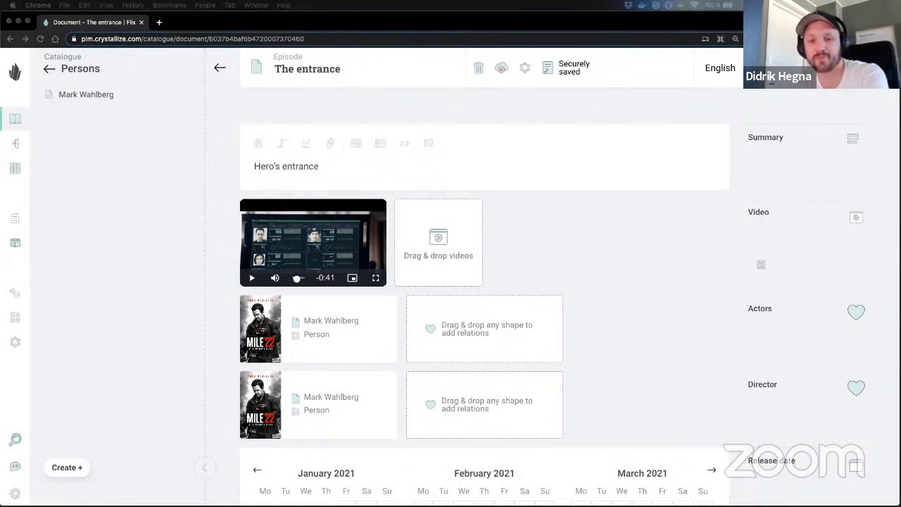
pyautogui.click(568, 111)
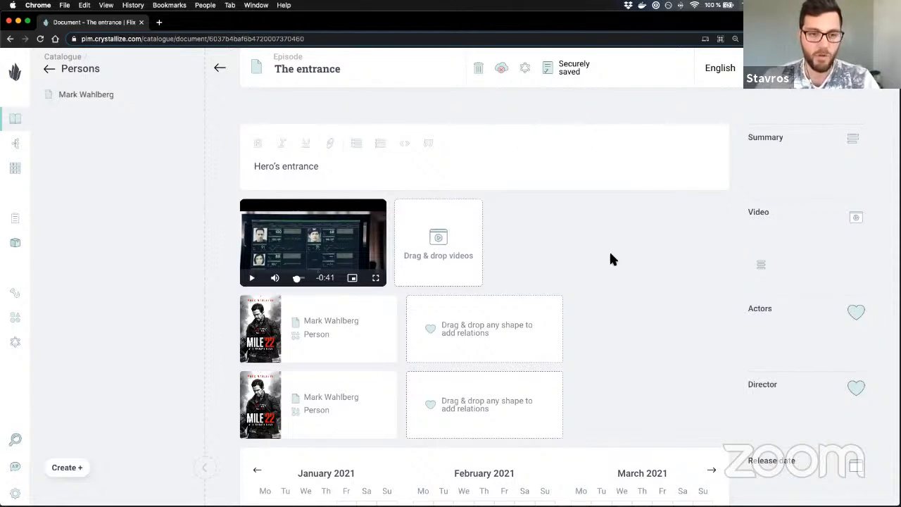
# Step: Create a document named Truth to Power with the Movie shape in the Movies folder
pyautogui.click(47, 70)
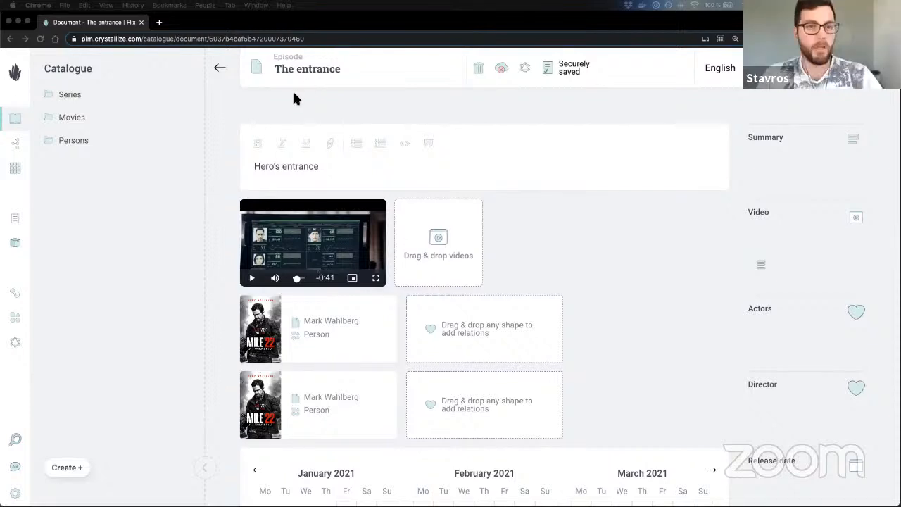
pyautogui.click(111, 117)
pyautogui.click(67, 469)
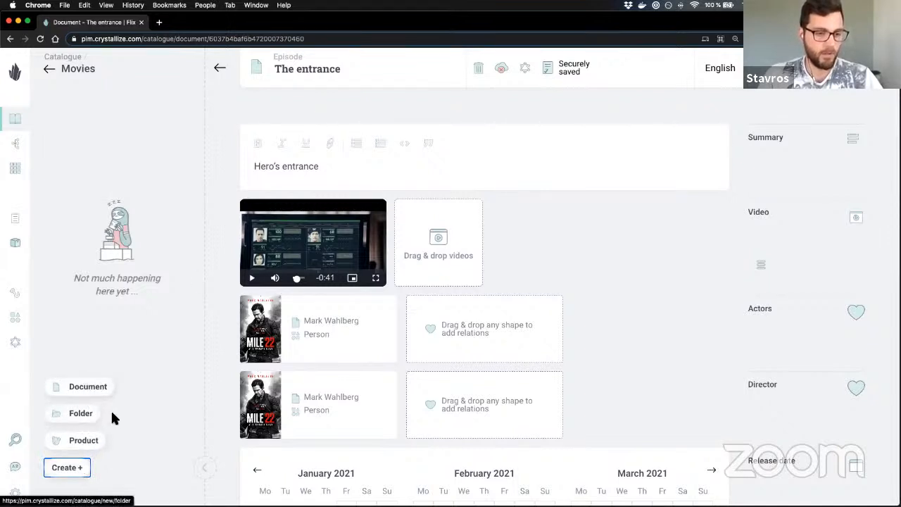
pyautogui.click(88, 388)
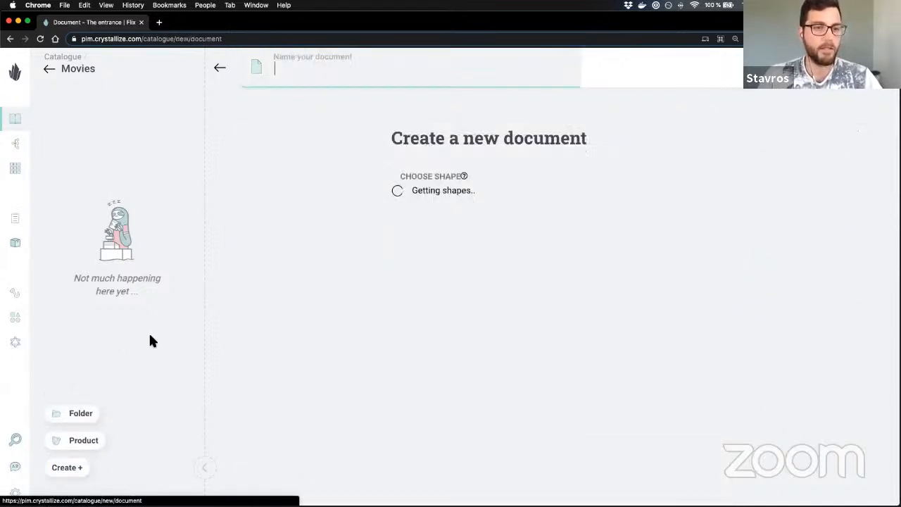
pyautogui.click(297, 74)
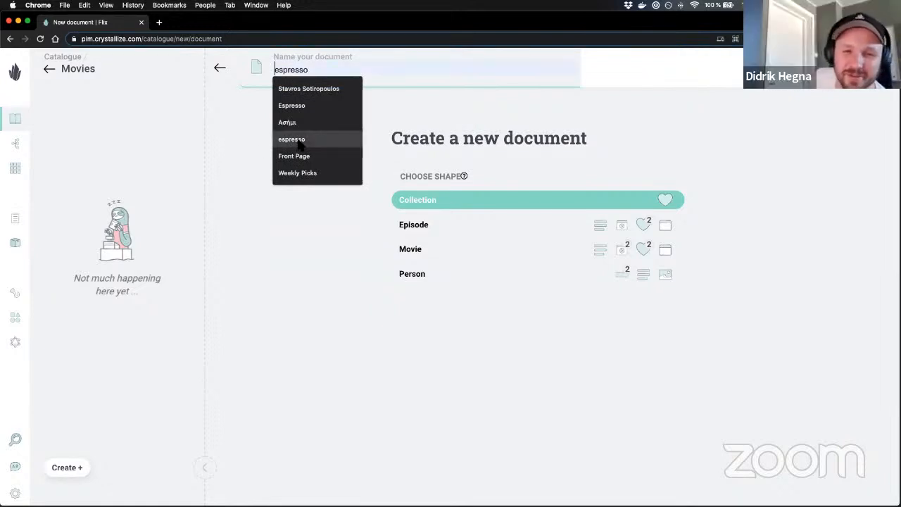
pyautogui.click(305, 247)
pyautogui.press('super+Tab')
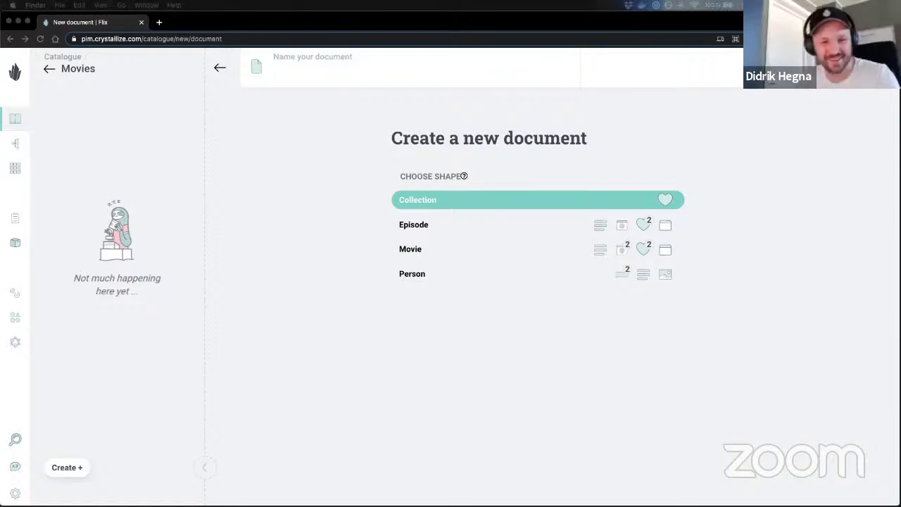
pyautogui.click(324, 68)
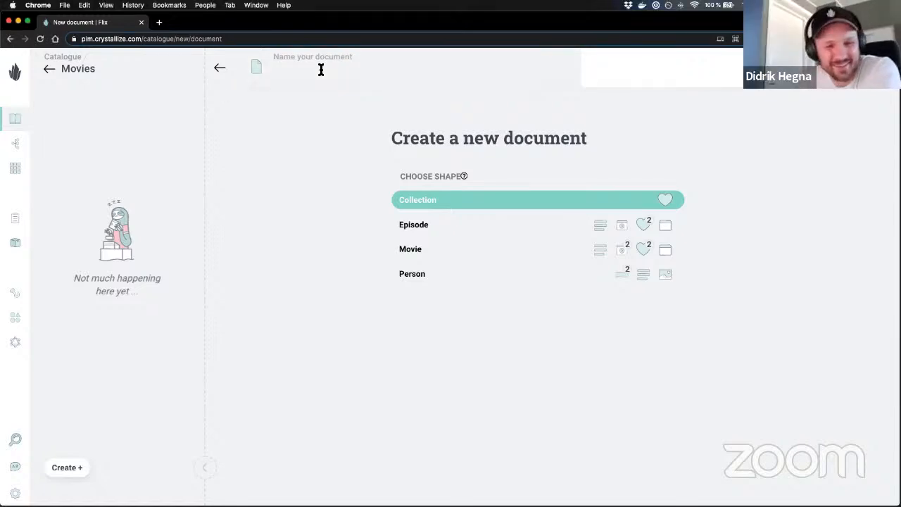
pyautogui.write('Truth to Power')
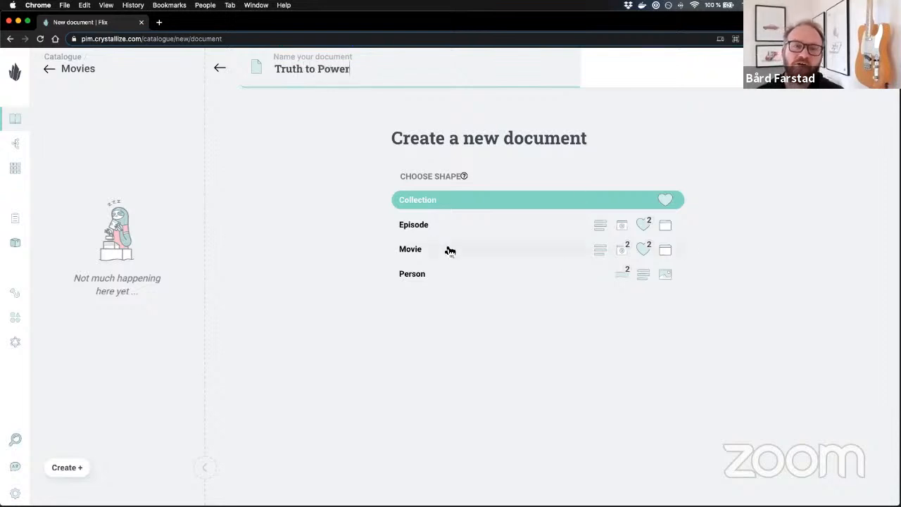
pyautogui.click(499, 251)
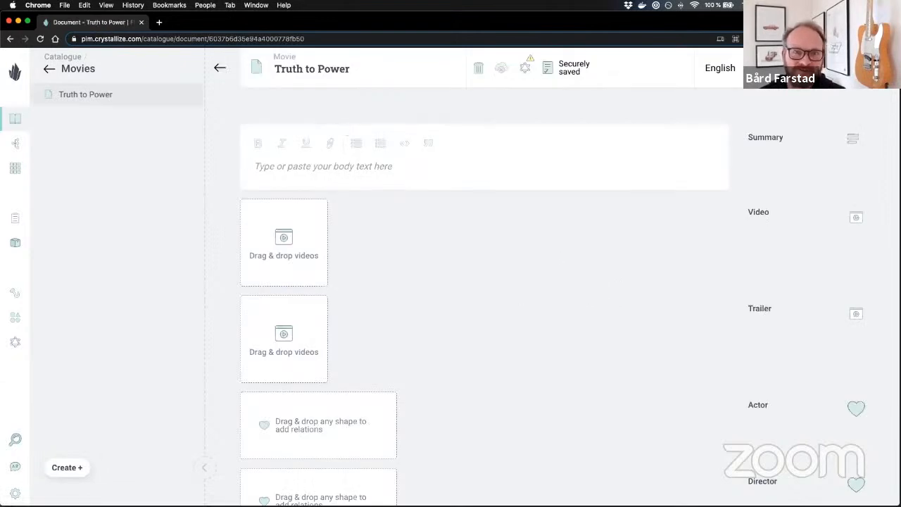
# Step: Write "A great movie for ..." as the summary of the movie Truth to Power
pyautogui.click(331, 174)
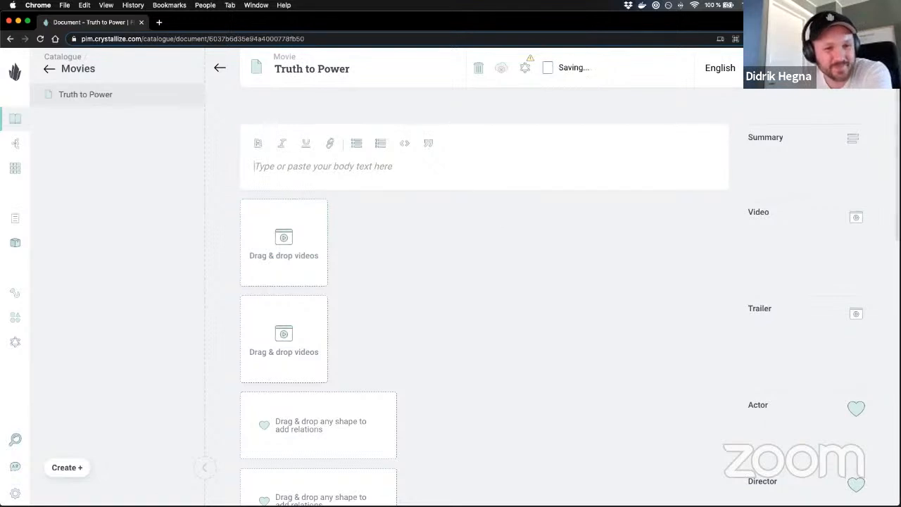
pyautogui.write('A great movei')
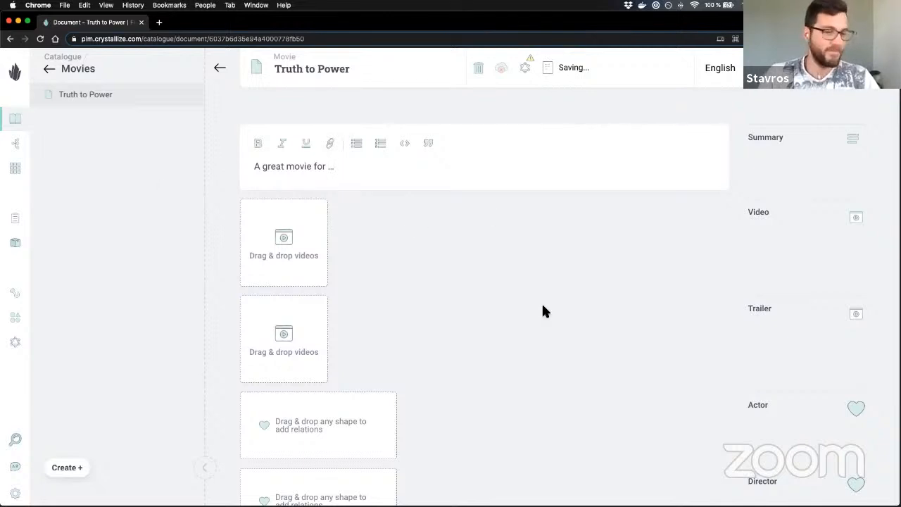
# Step: Upload a video file as the trailer of the movie Truth to Power
pyautogui.scroll(-1, 541, 302)
pyautogui.moveTo(541, 302); pyautogui.dragTo(529, 250)
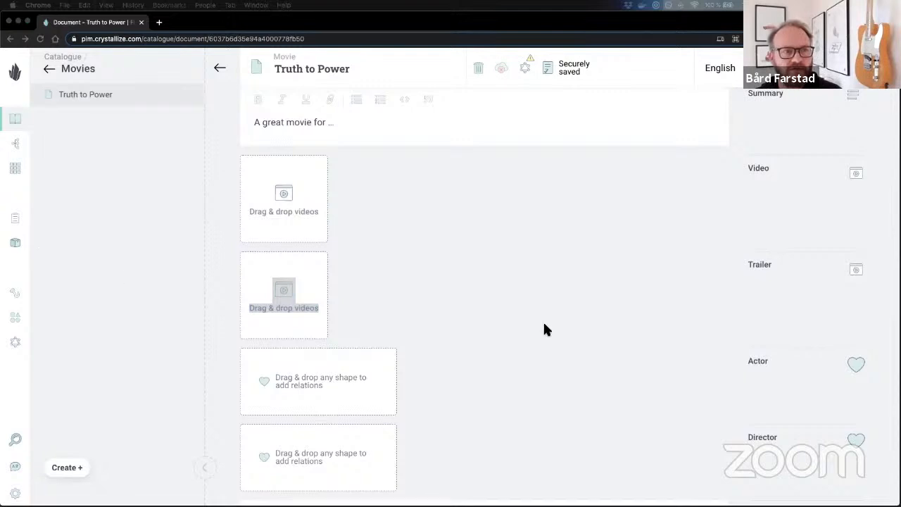
pyautogui.click(595, 299)
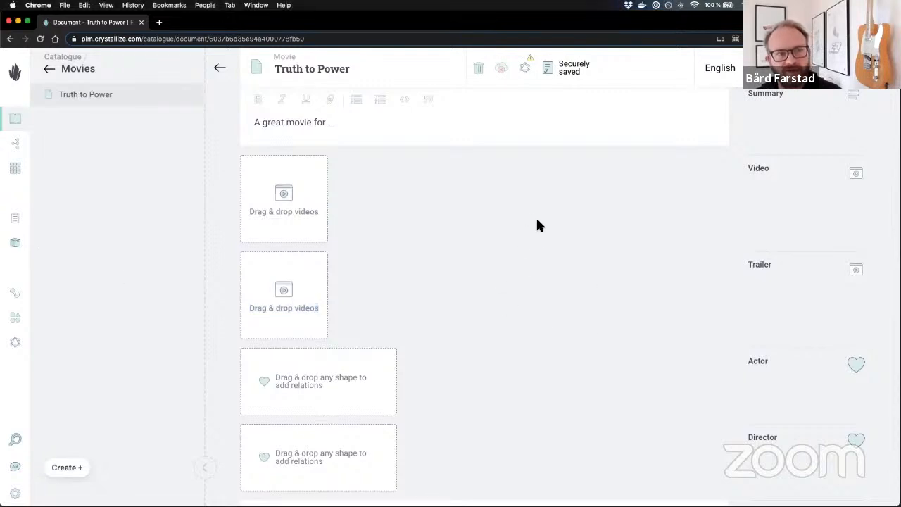
pyautogui.moveTo(1, 247); pyautogui.dragTo(282, 308)
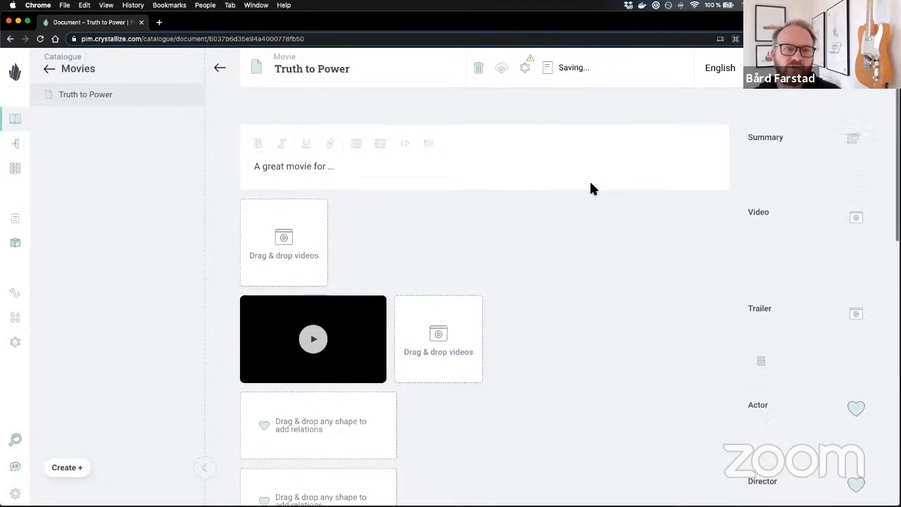
# Step: Relate Mark Wahlberg from the Persons folder to the movie as both its actor and its director
pyautogui.scroll(-2, 591, 188)
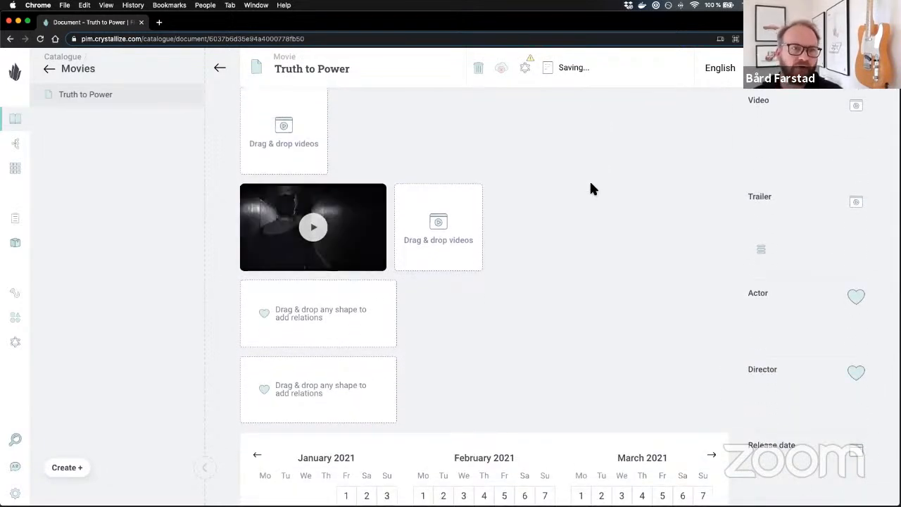
pyautogui.scroll(-3, 592, 189)
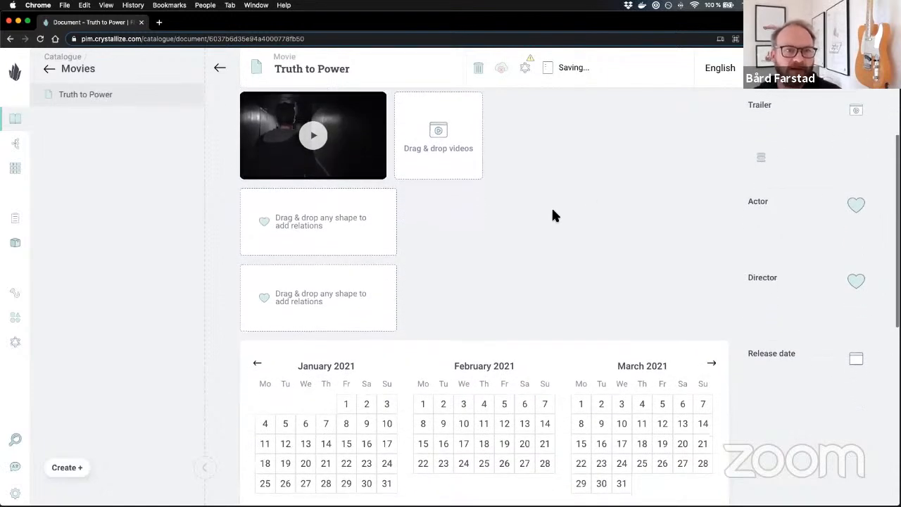
pyautogui.click(62, 57)
pyautogui.click(83, 142)
pyautogui.scroll(-3, 512, 155)
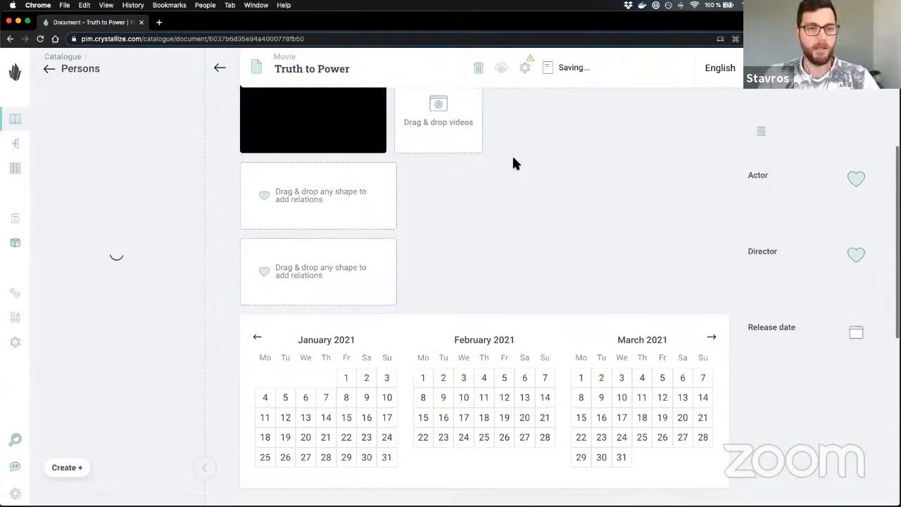
pyautogui.moveTo(95, 107); pyautogui.dragTo(307, 151)
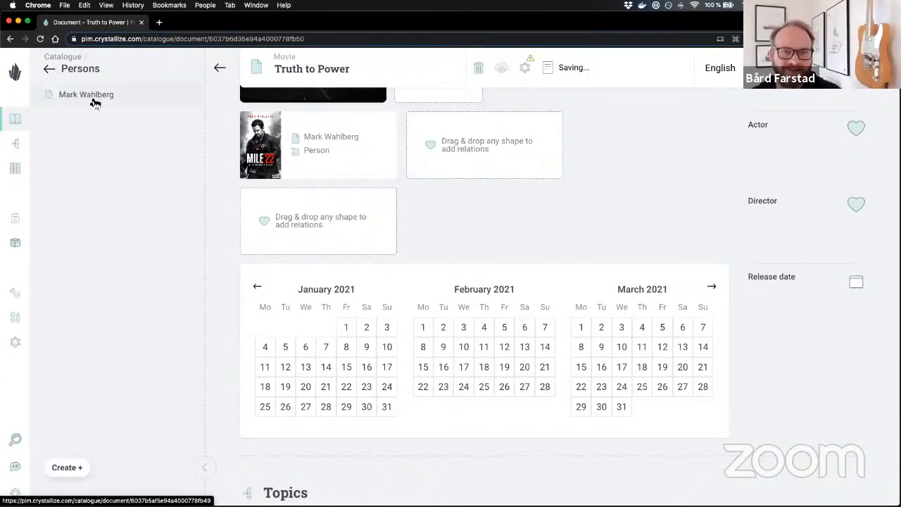
pyautogui.moveTo(93, 100); pyautogui.dragTo(360, 238)
# Step: Set the movie's release date to 17 February 2021
pyautogui.scroll(-2, 416, 235)
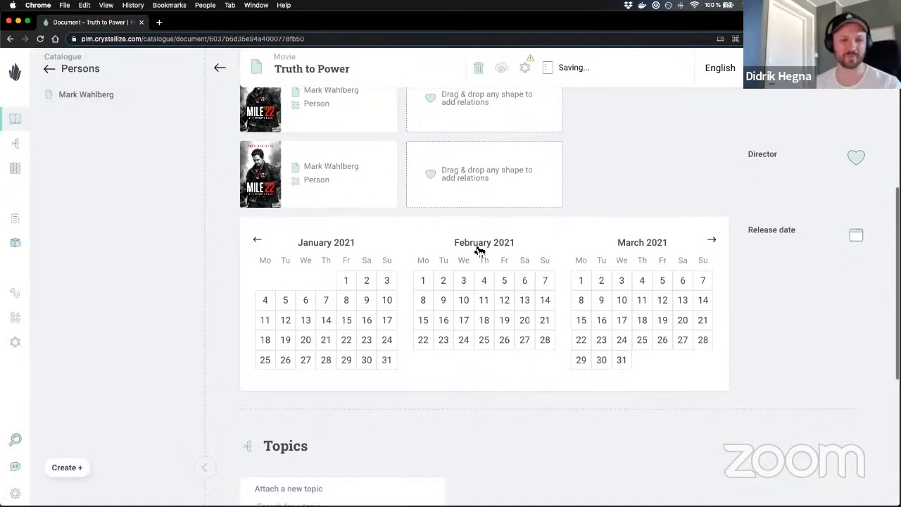
pyautogui.click(463, 321)
pyautogui.scroll(-3, 465, 316)
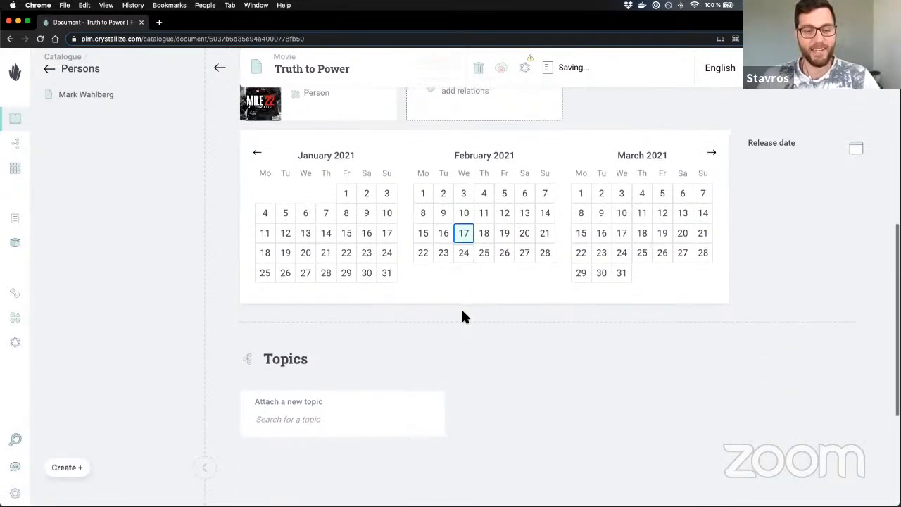
# Step: Attach the topic Generes / Action to the movie Truth to Power
pyautogui.click(360, 385)
pyautogui.scroll(1, 644, 356)
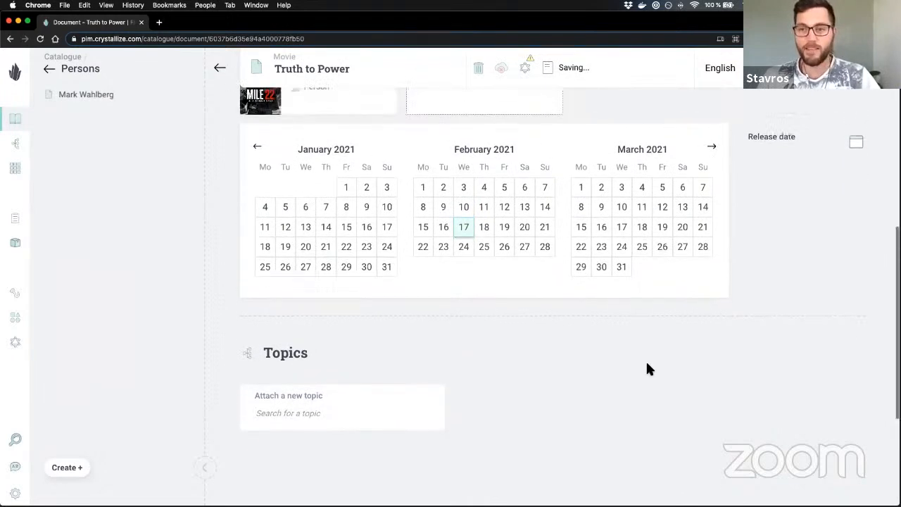
pyautogui.scroll(-2, 645, 359)
pyautogui.write('A')
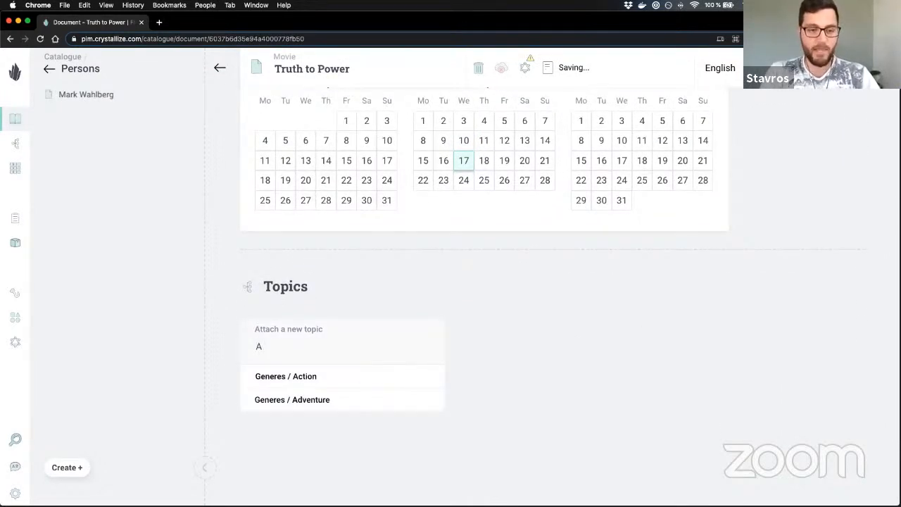
pyautogui.press('Down')
pyautogui.press('Return')
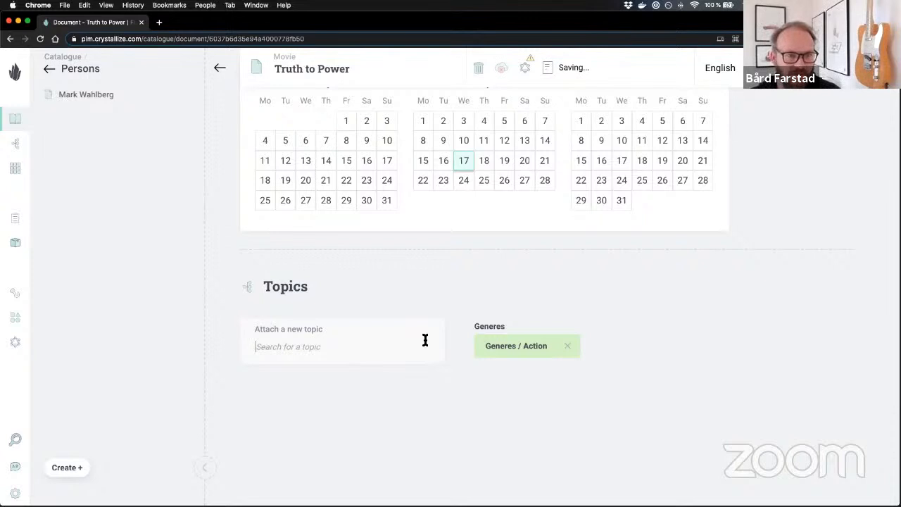
# Step: Attach the topic Generes / Comedies to the movie
pyautogui.write('M')
pyautogui.press('Down')
pyautogui.press('Down')
pyautogui.press('Up')
pyautogui.press('Down')
pyautogui.press('Up')
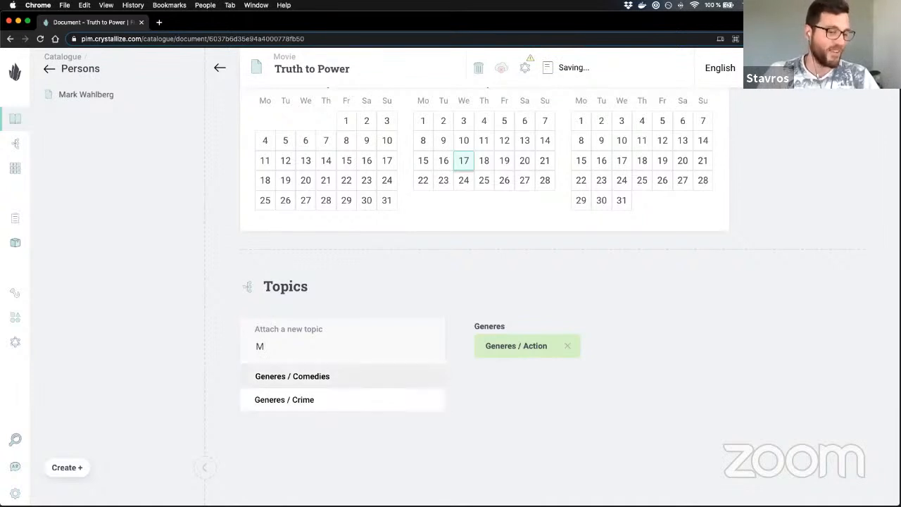
pyautogui.press('Return')
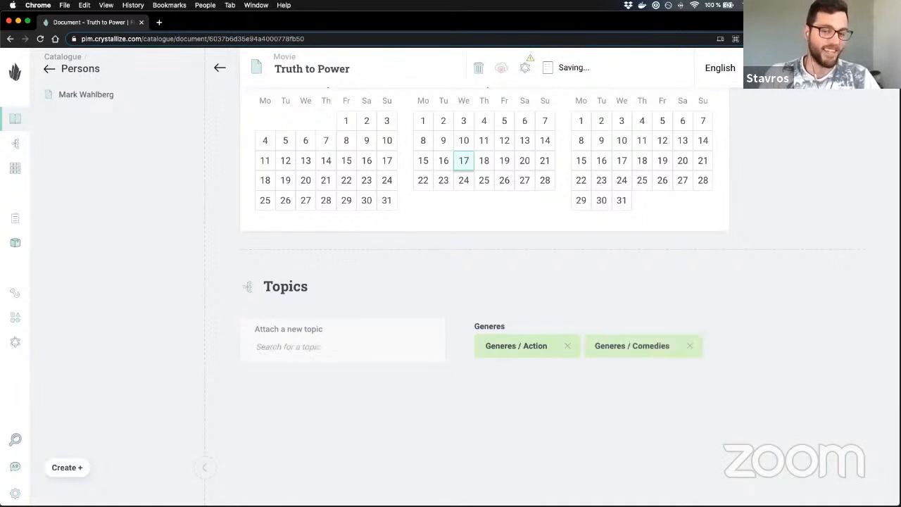
# Step: Add Generes / Crime as a third topic of the movie
pyautogui.scroll(2, 676, 298)
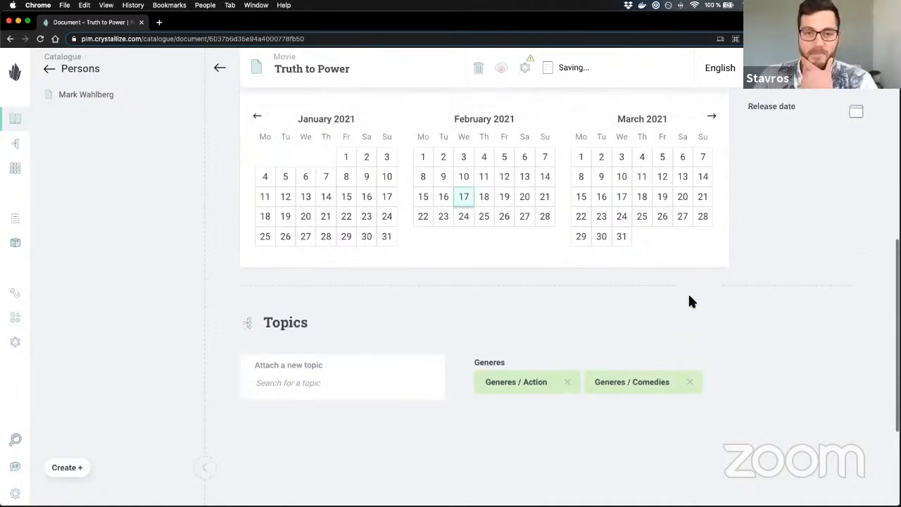
pyautogui.scroll(-2, 691, 301)
pyautogui.scroll(5, 691, 301)
pyautogui.scroll(-1, 691, 301)
pyautogui.scroll(-2, 693, 301)
pyautogui.click(308, 430)
pyautogui.write('Do')
pyautogui.press('BackSpace')
pyautogui.press('BackSpace')
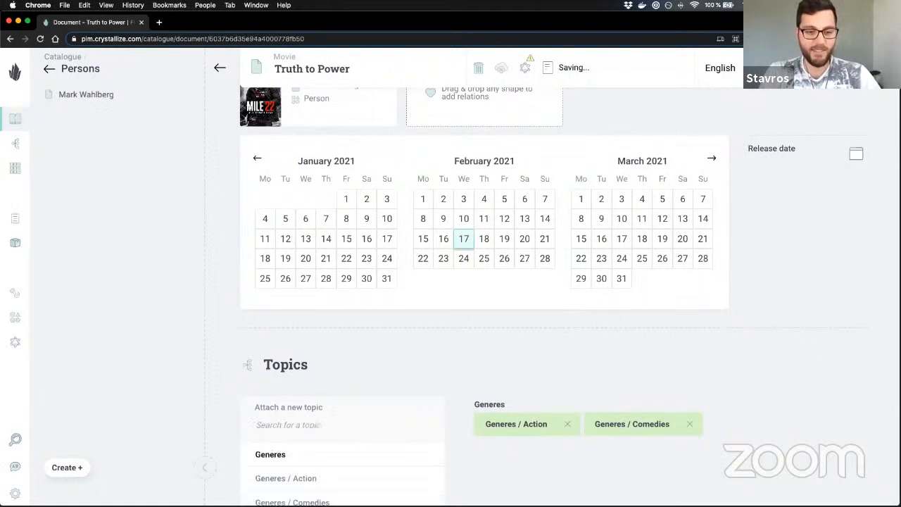
pyautogui.scroll(-1, 347, 390)
pyautogui.scroll(-4, 347, 390)
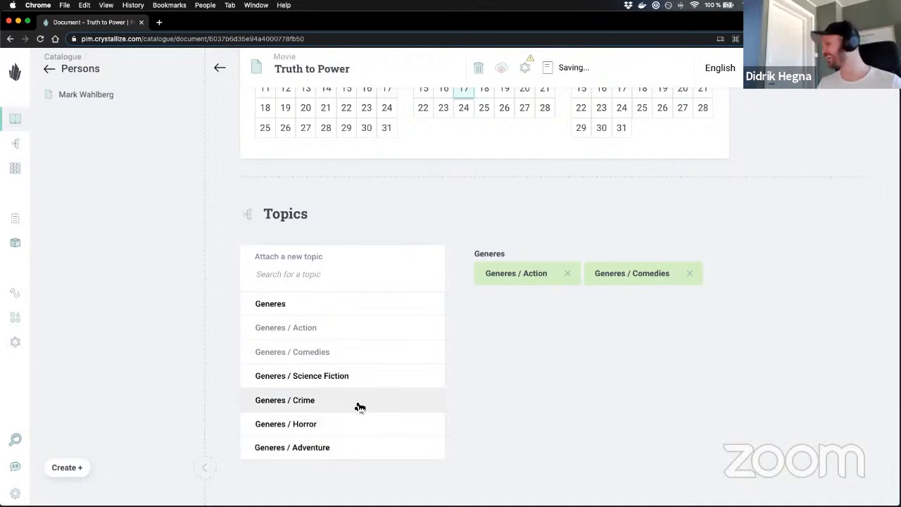
pyautogui.click(359, 408)
# Step: Publish the movie Truth to Power to the catalogue
pyautogui.scroll(5, 676, 236)
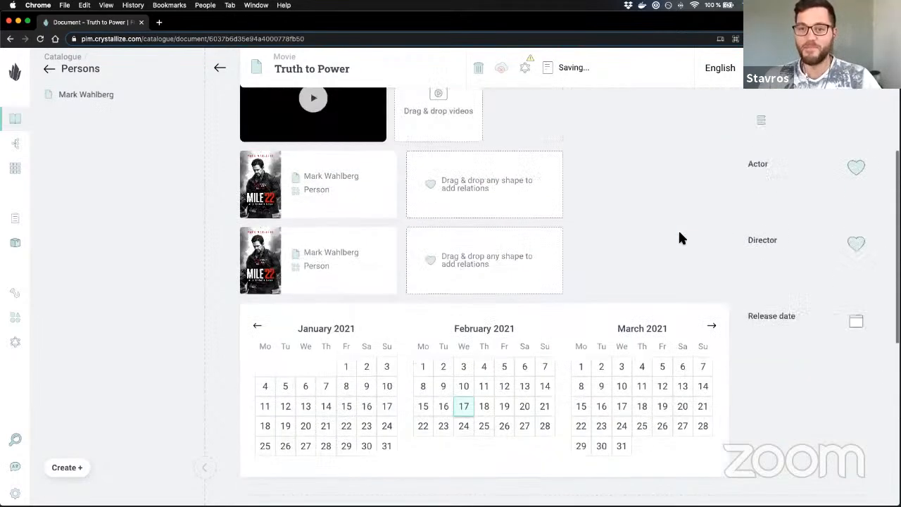
pyautogui.scroll(3, 678, 229)
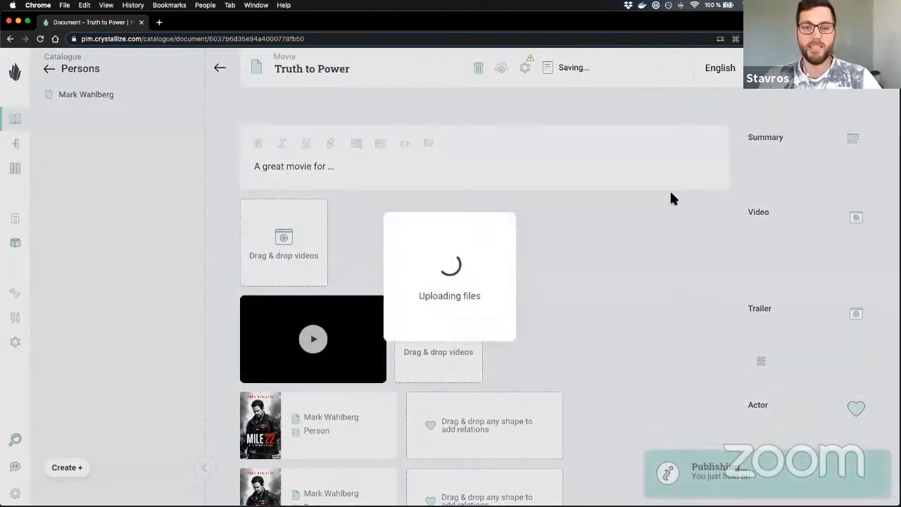
pyautogui.scroll(-3, 629, 261)
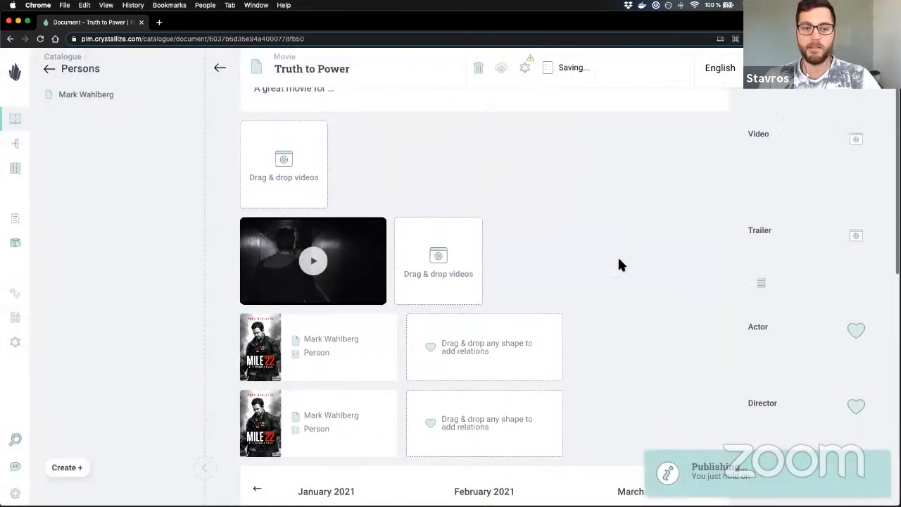
pyautogui.scroll(-3, 618, 265)
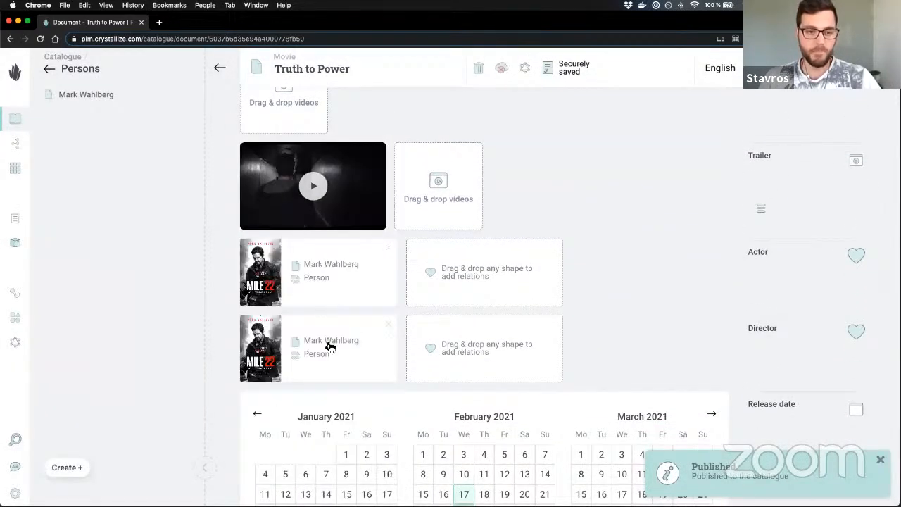
# Step: Open the trailer's video details and close them again
pyautogui.click(352, 207)
pyautogui.scroll(2, 673, 182)
pyautogui.scroll(2, 520, 112)
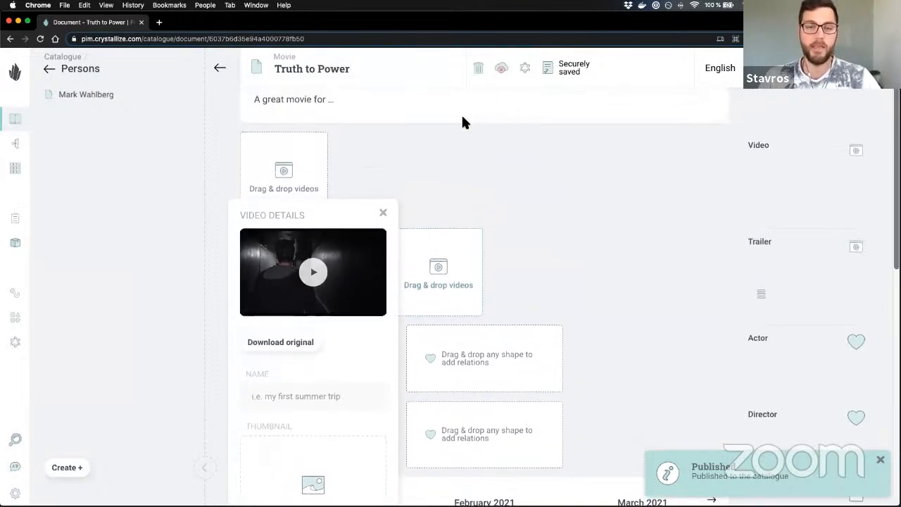
pyautogui.click(476, 165)
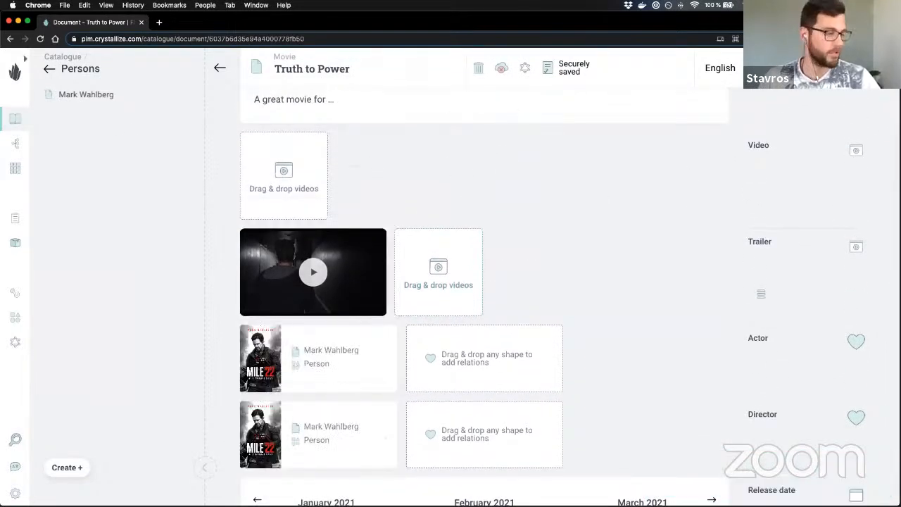
# Step: Upload a video file to the movie's empty Video component above the trailer
pyautogui.moveTo(385, 438); pyautogui.dragTo(306, 189)
pyautogui.scroll(-1, 364, 164)
pyautogui.scroll(-3, 371, 167)
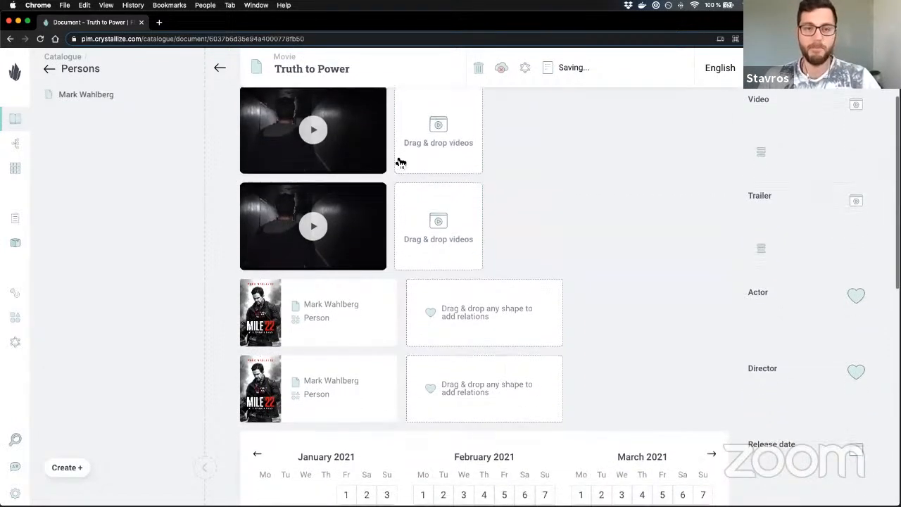
# Step: Review the movie's videos, relations, release date and topics, and return the folder list to the catalogue root
pyautogui.click(361, 197)
pyautogui.click(649, 203)
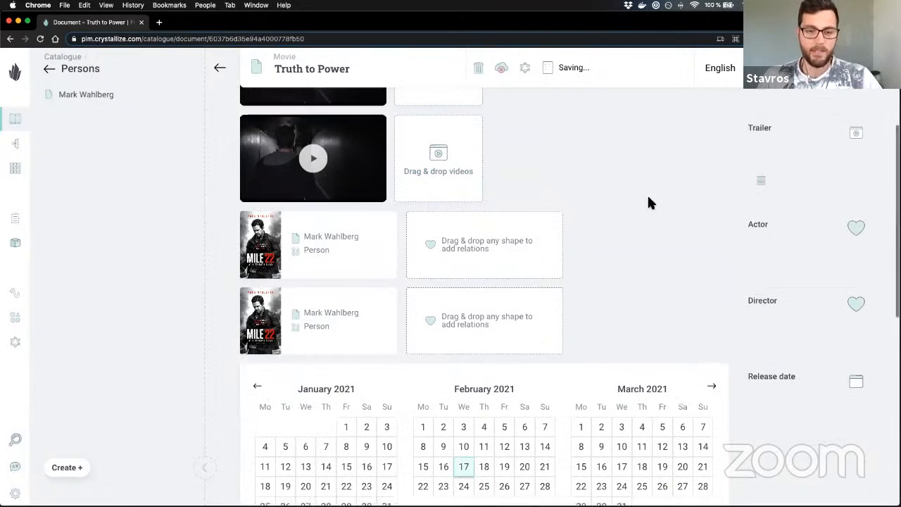
pyautogui.scroll(-5, 648, 201)
pyautogui.scroll(-1, 596, 253)
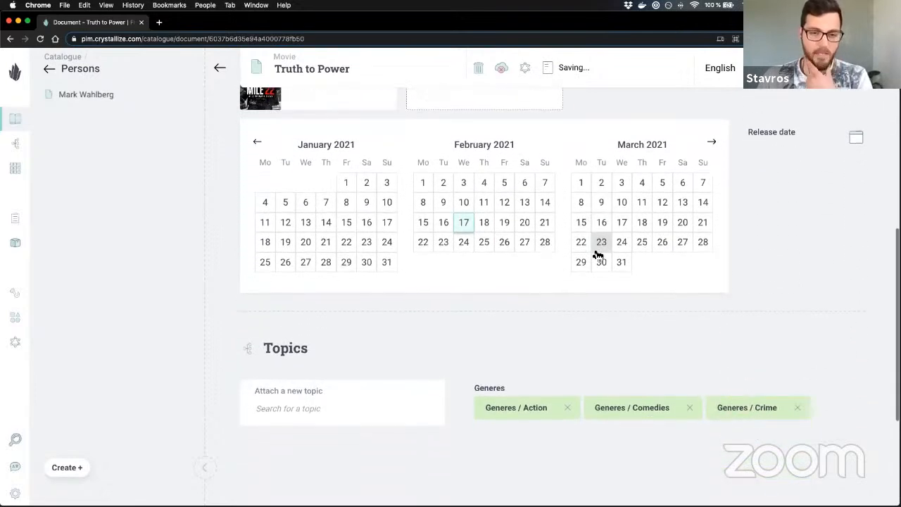
pyautogui.scroll(3, 596, 253)
pyautogui.scroll(2, 594, 250)
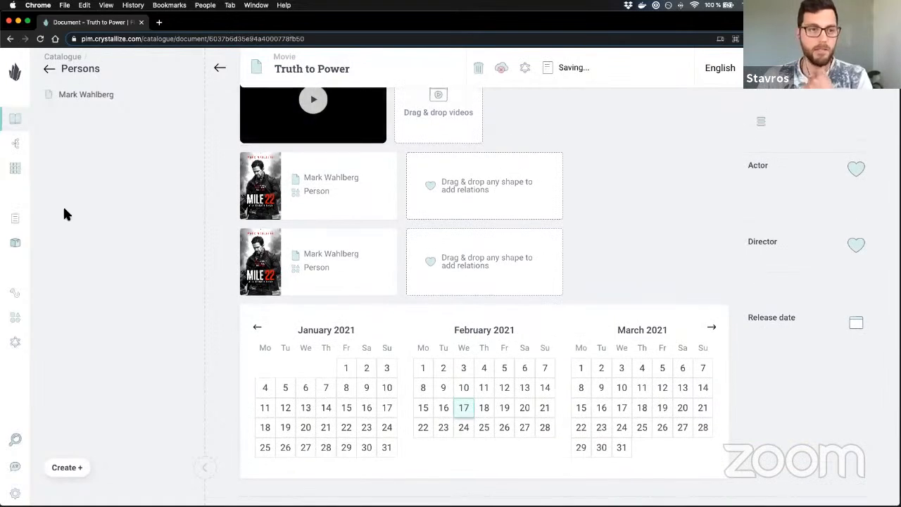
pyautogui.click(50, 68)
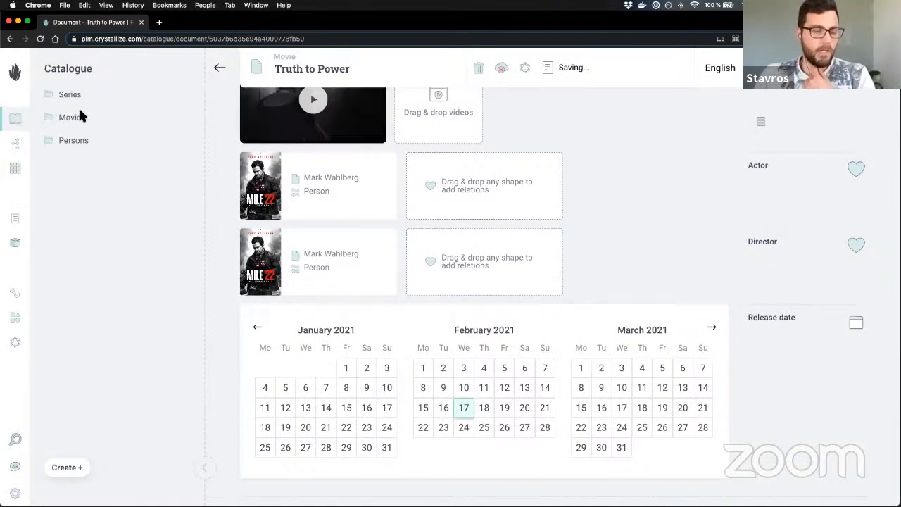
pyautogui.scroll(-5, 543, 256)
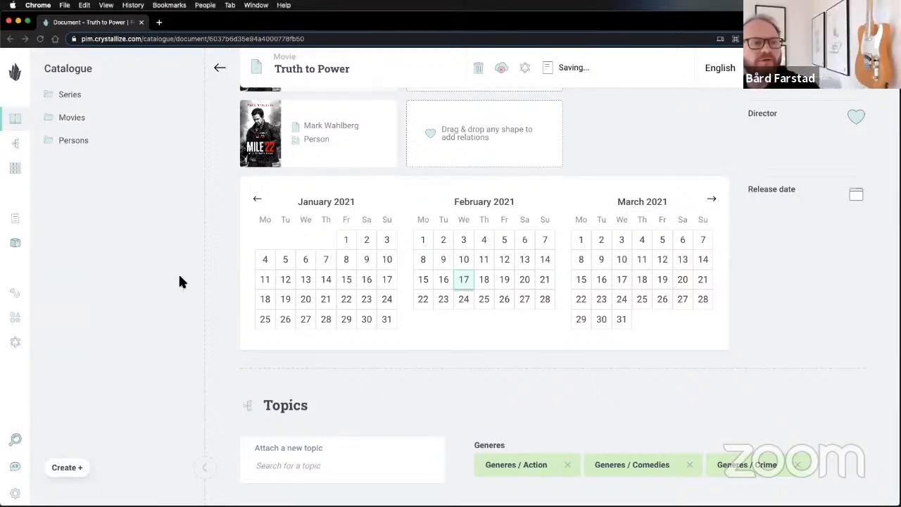
# Step: Start a new product shape and name it Subscription
pyautogui.click(16, 317)
pyautogui.click(184, 76)
pyautogui.click(239, 97)
pyautogui.click(344, 69)
pyautogui.write('Su')
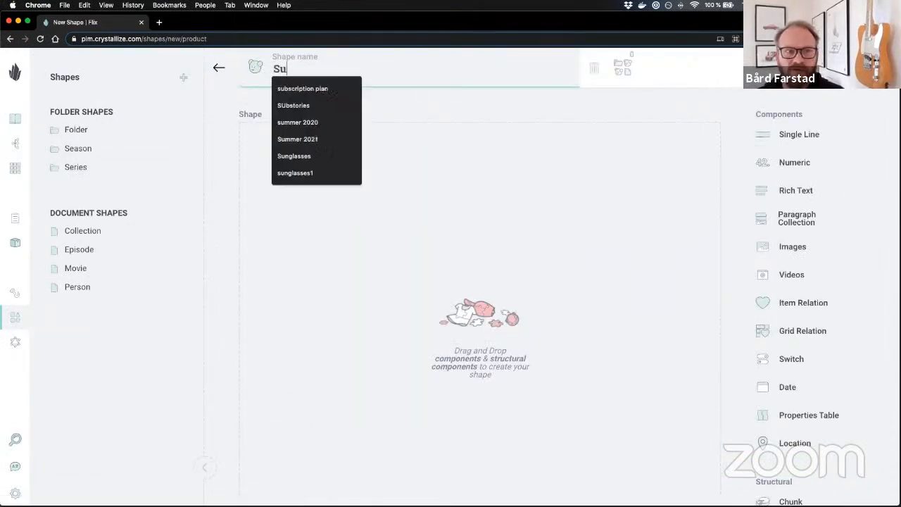
pyautogui.write('bscription')
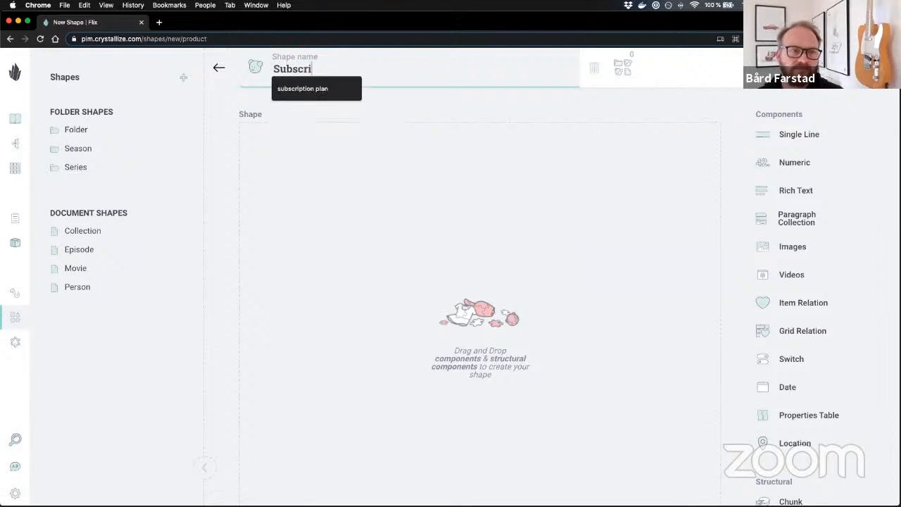
pyautogui.click(583, 98)
# Step: Add a Rich Text component named Description to the Subscription shape
pyautogui.scroll(-2, 675, 109)
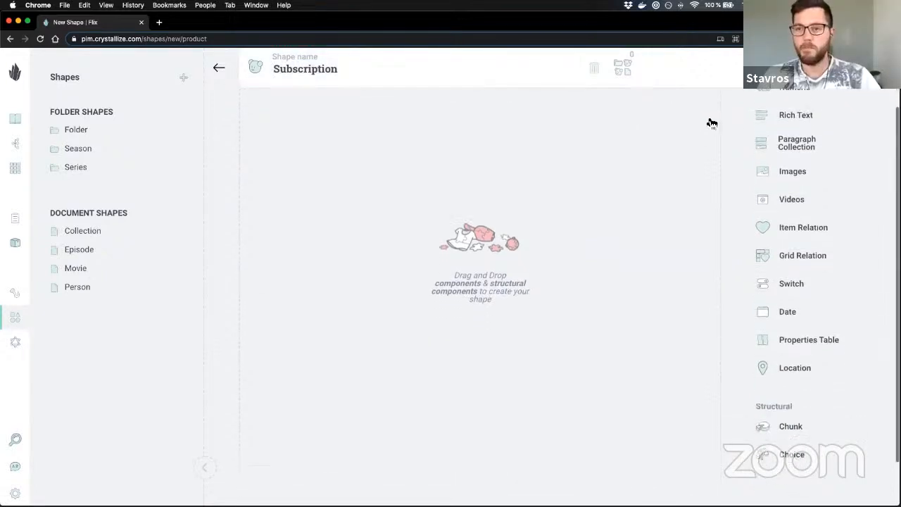
pyautogui.scroll(2, 794, 145)
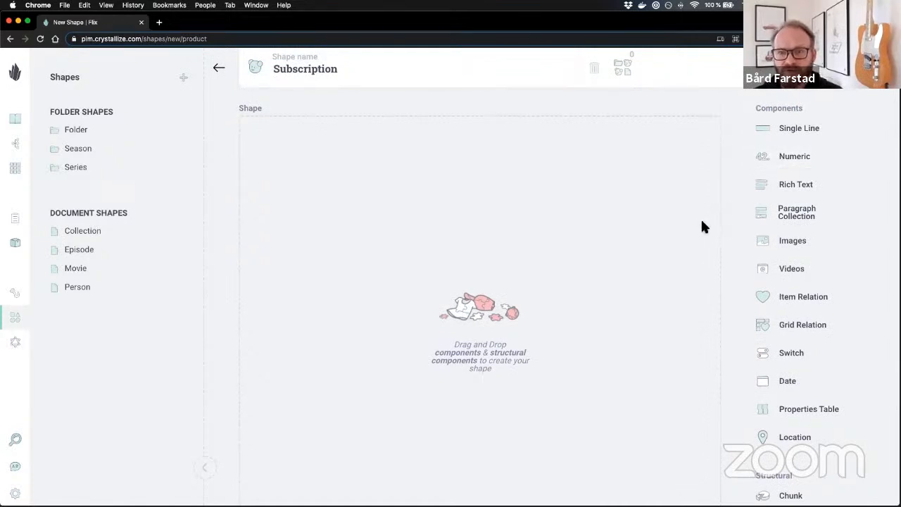
pyautogui.moveTo(792, 185); pyautogui.dragTo(438, 173)
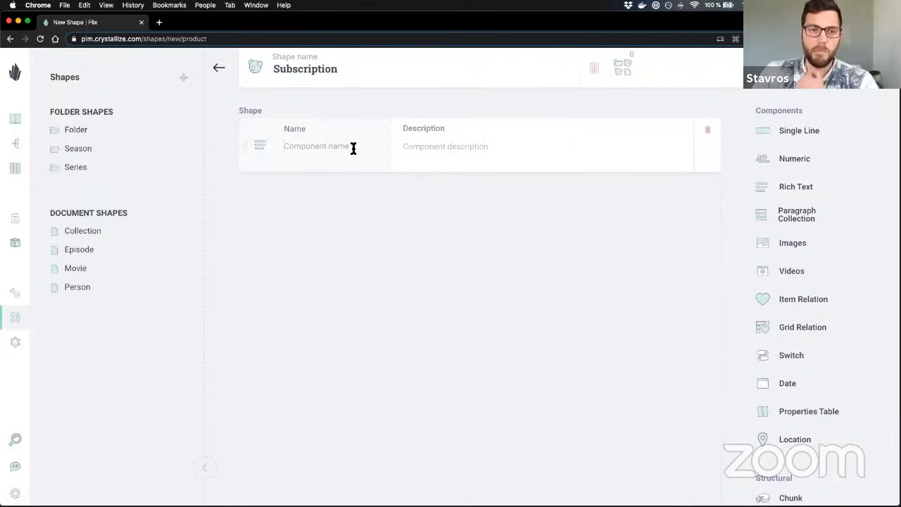
pyautogui.write('Description')
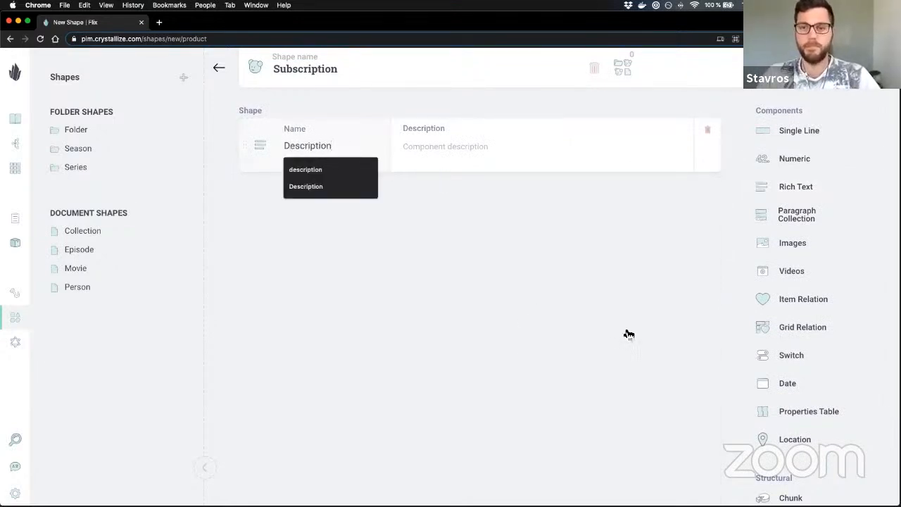
# Step: Save the Subscription shape and create a product named Subscription with that shape at the catalogue root
pyautogui.click(845, 95)
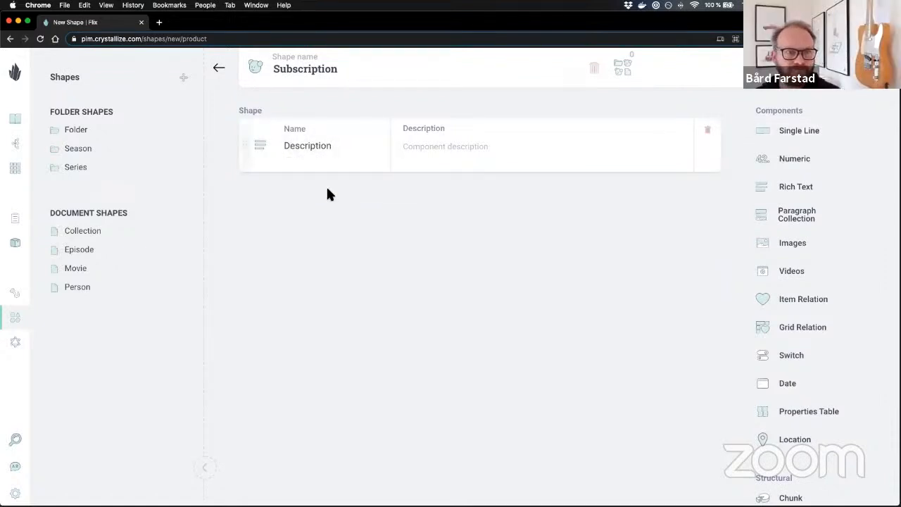
pyautogui.click(22, 128)
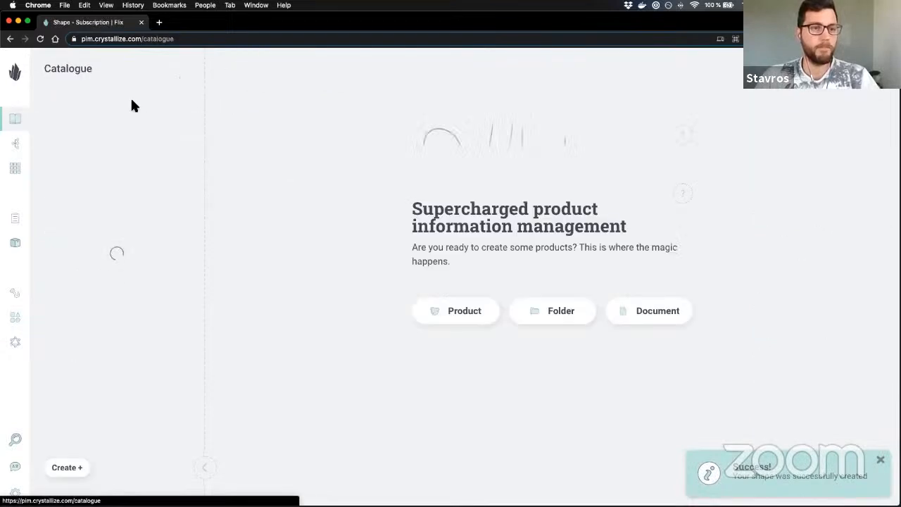
pyautogui.click(76, 470)
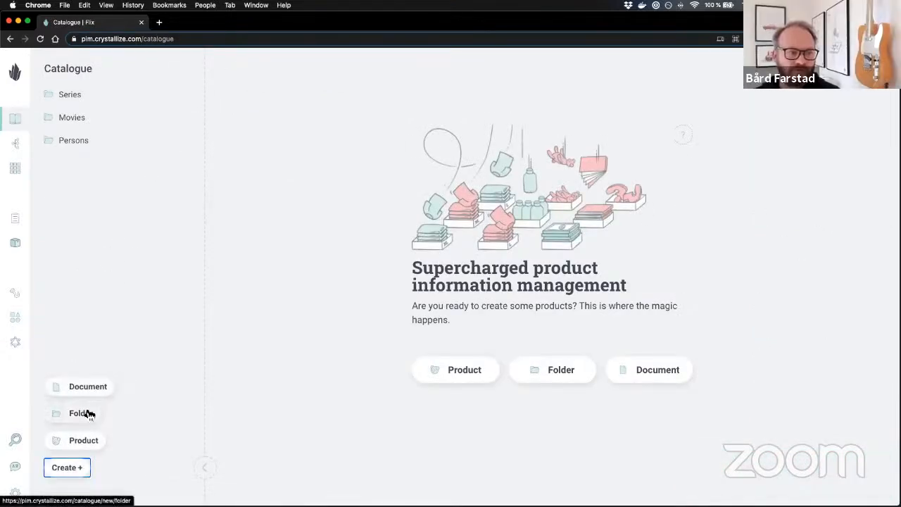
pyautogui.click(91, 441)
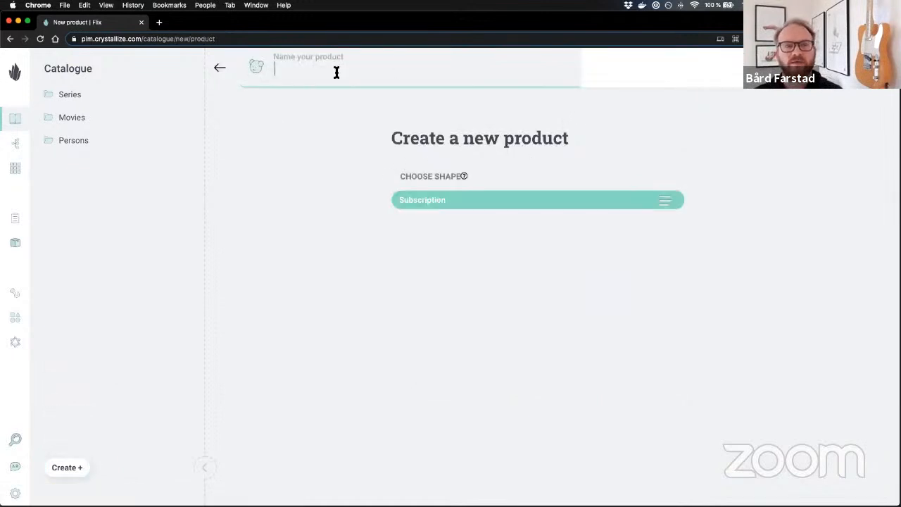
pyautogui.write('Subsription')
pyautogui.click(633, 130)
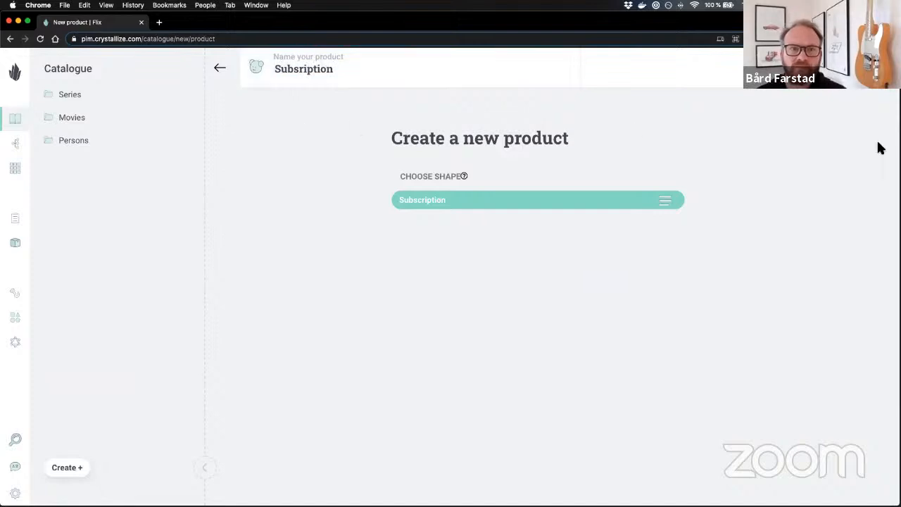
pyautogui.click(300, 70)
pyautogui.write('c')
pyautogui.click(423, 205)
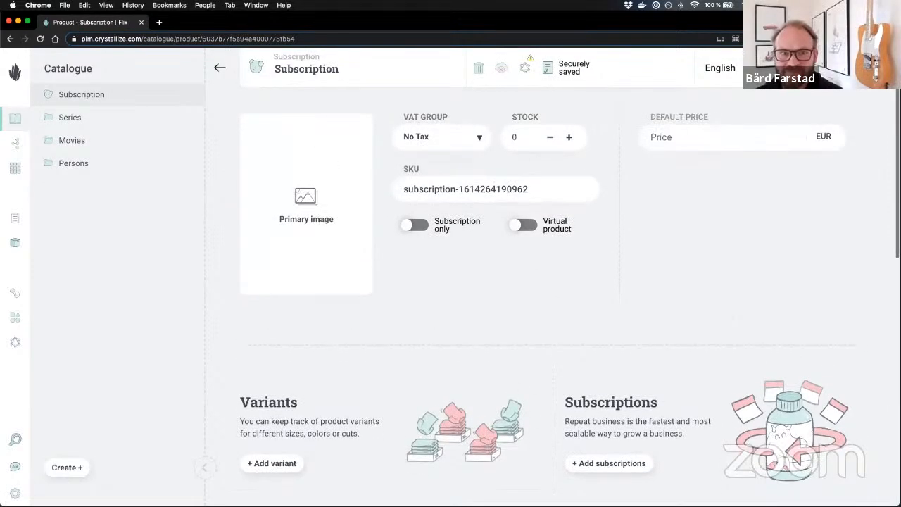
# Step: Mark the Subscription product as a virtual product and set its SKU to flix-subscription-01
pyautogui.scroll(-2, 722, 297)
pyautogui.scroll(2, 605, 240)
pyautogui.click(458, 149)
pyautogui.click(436, 151)
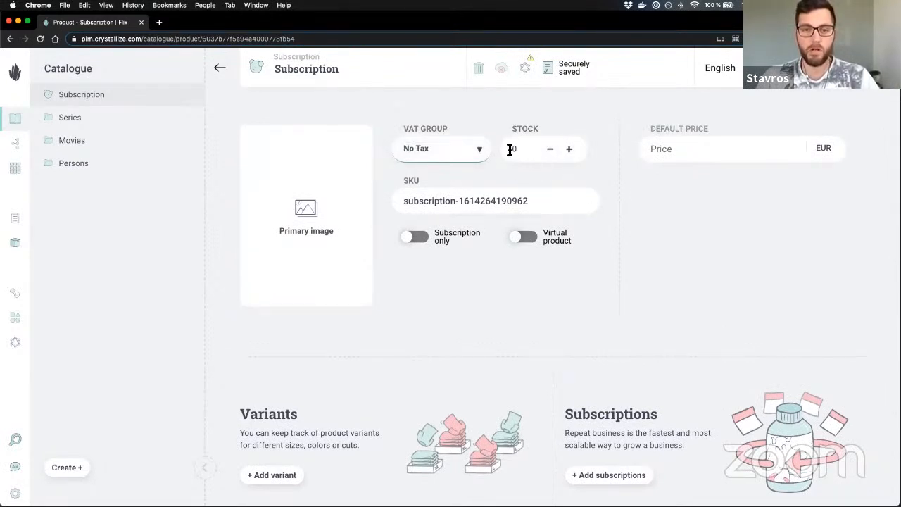
pyautogui.click(533, 236)
pyautogui.click(571, 203)
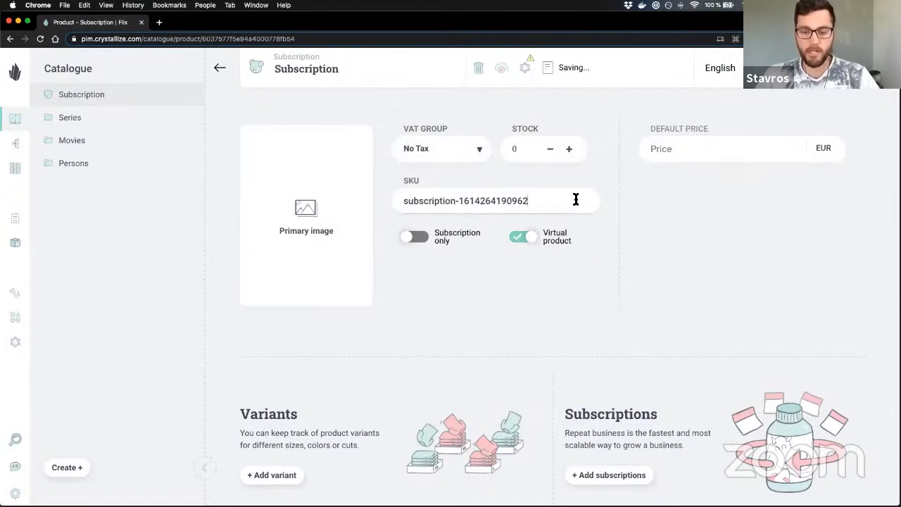
pyautogui.press('super+a')
pyautogui.press('BackSpace')
pyautogui.write('flix')
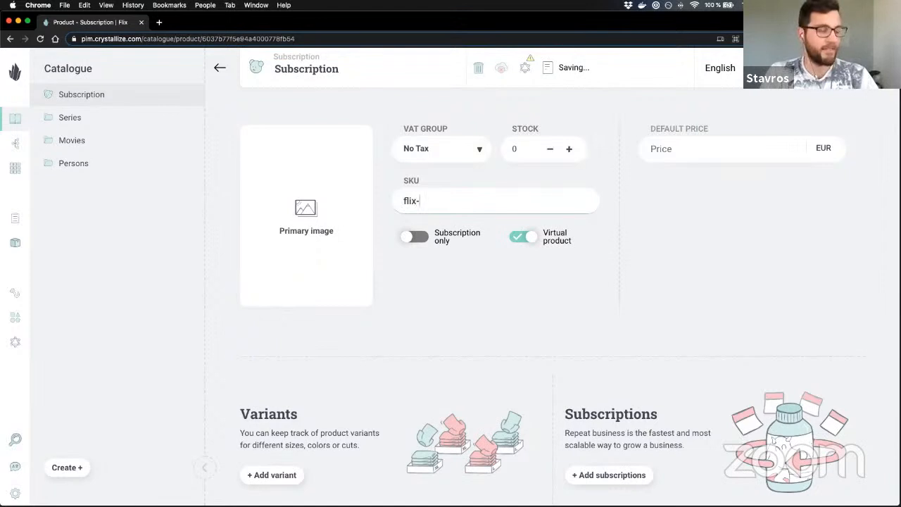
pyautogui.write('-subscription-01')
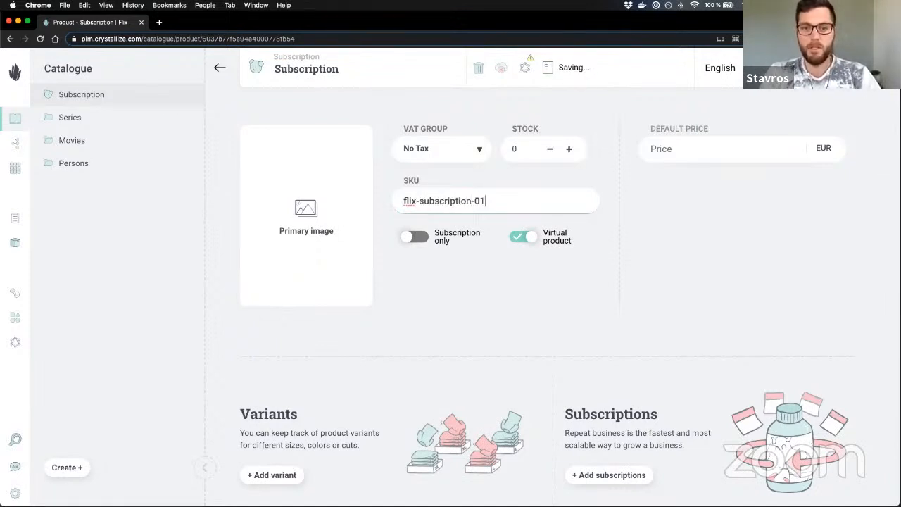
# Step: Enable variants on the Subscription product and set the first variant's SKU to standard
pyautogui.scroll(-2, 685, 166)
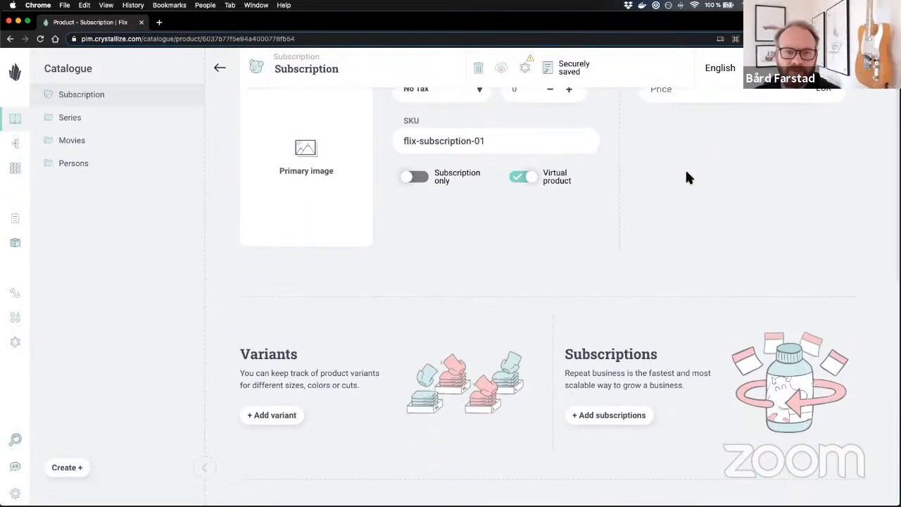
pyautogui.scroll(2, 690, 197)
pyautogui.scroll(-4, 697, 219)
pyautogui.click(282, 330)
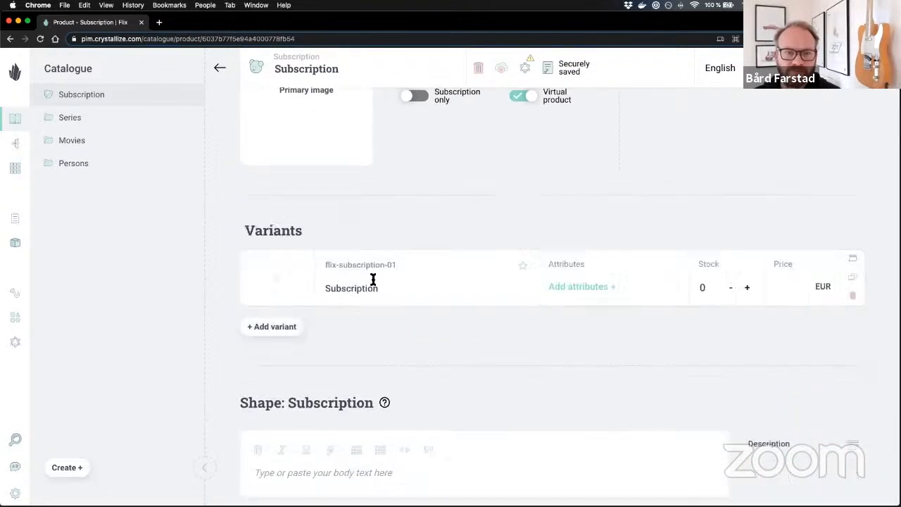
pyautogui.scroll(-2, 373, 279)
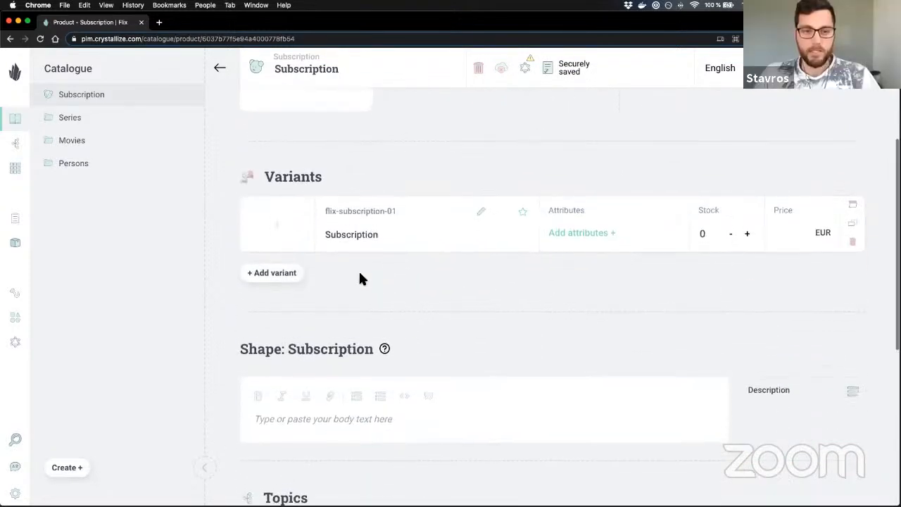
pyautogui.click(409, 216)
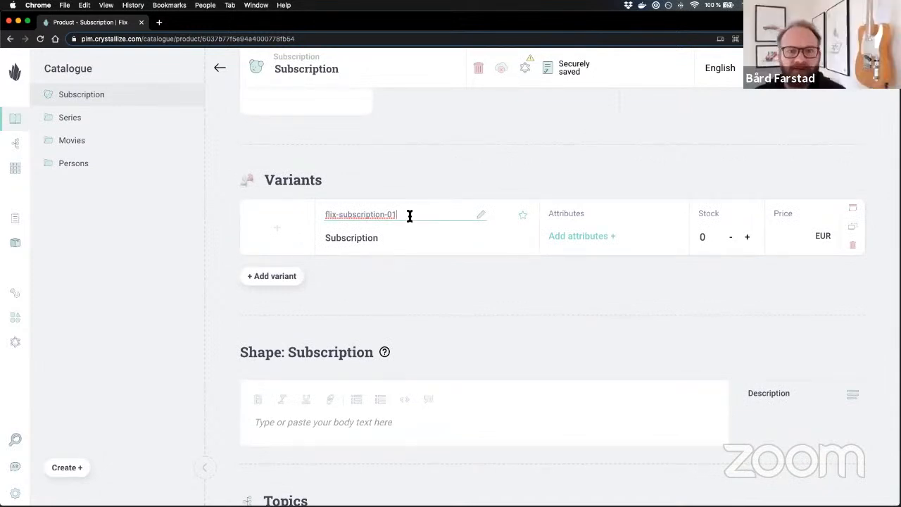
pyautogui.press('super+a')
pyautogui.write('standard')
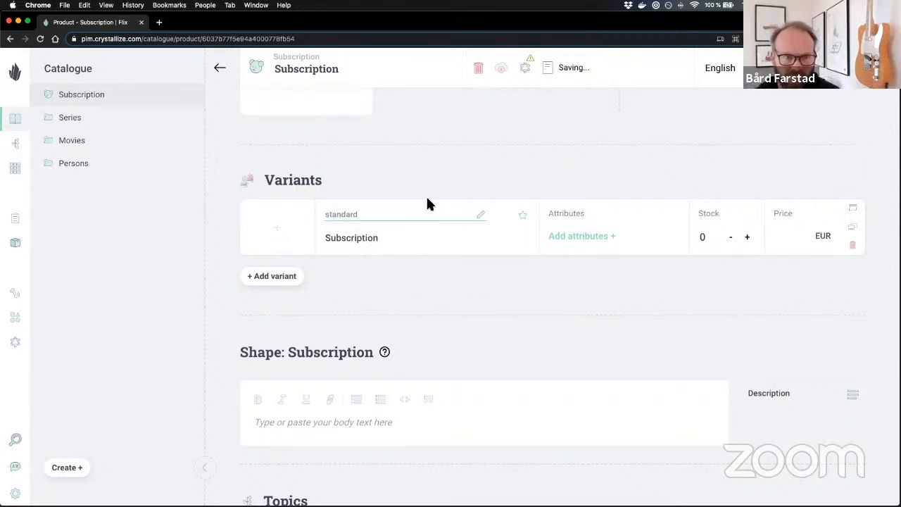
pyautogui.click(335, 185)
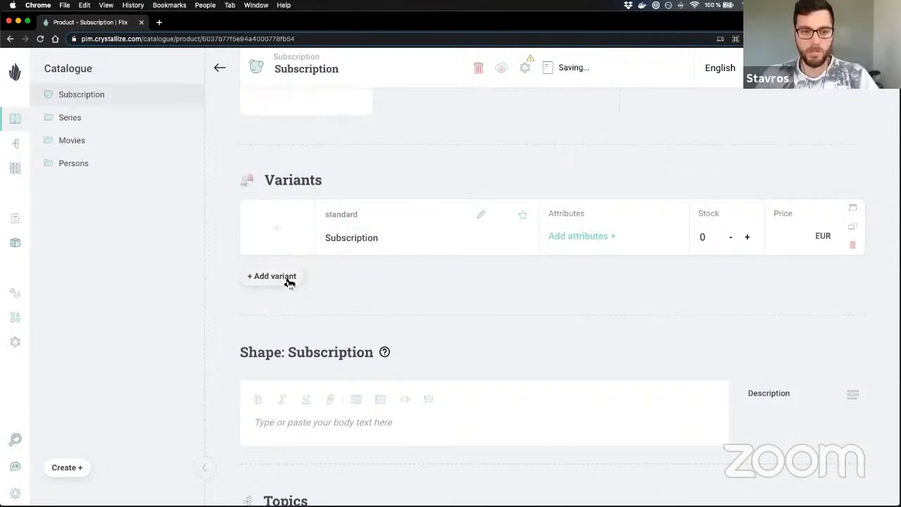
# Step: Add a subscription plan to the standard variant
pyautogui.click(611, 242)
pyautogui.click(736, 228)
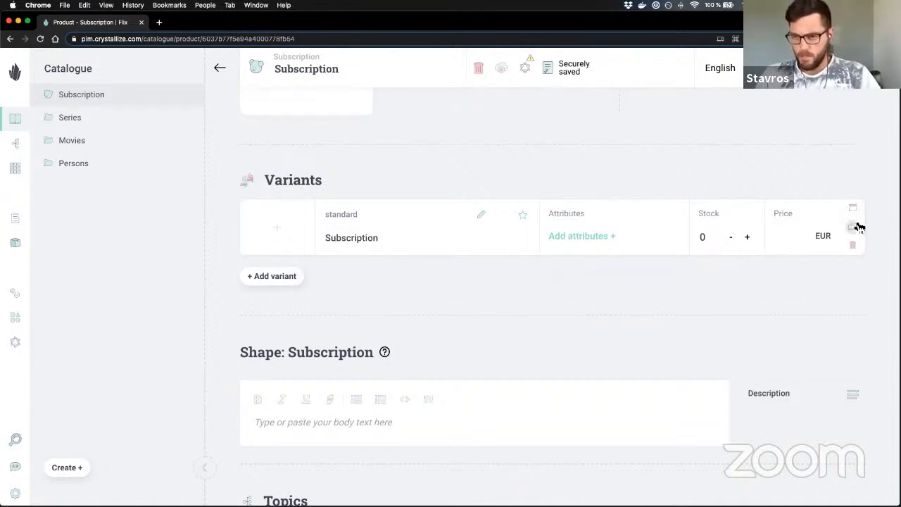
pyautogui.click(857, 212)
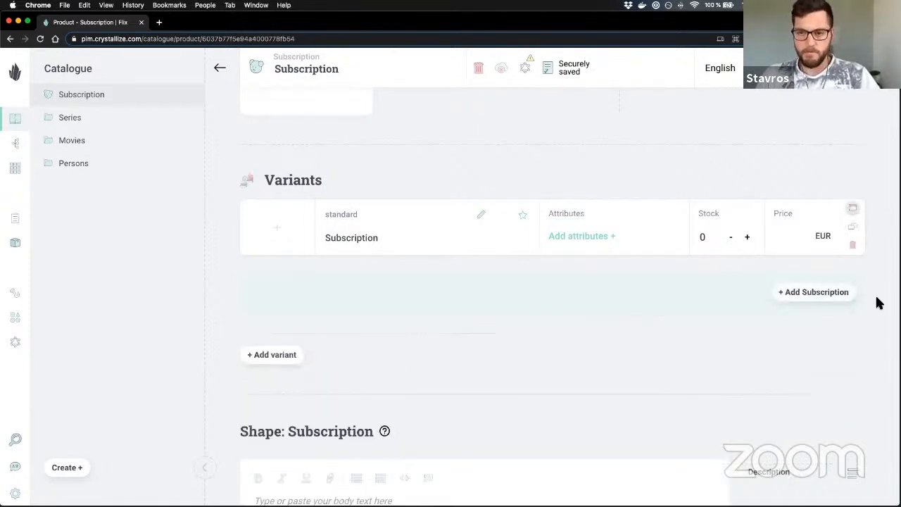
pyautogui.click(813, 295)
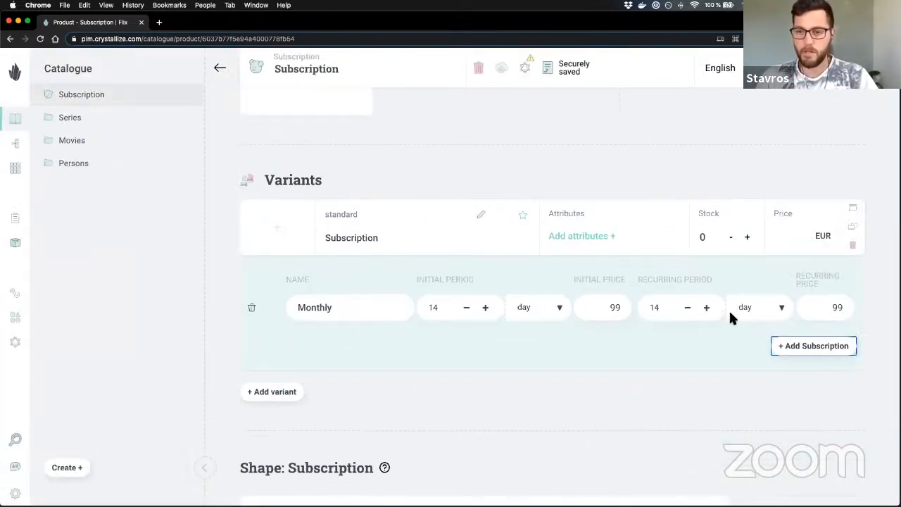
# Step: Set both the recurring period and the initial period lengths of the Monthly plan to 1
pyautogui.click(670, 308)
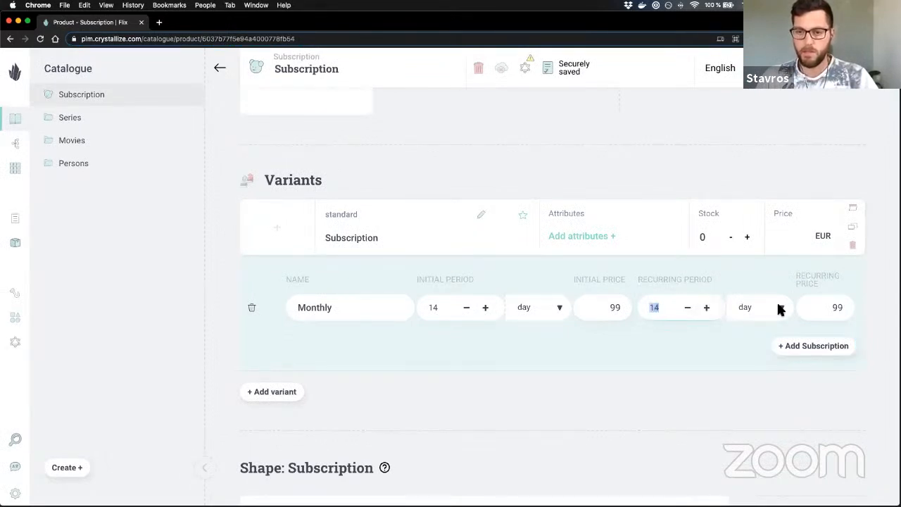
pyautogui.write('30')
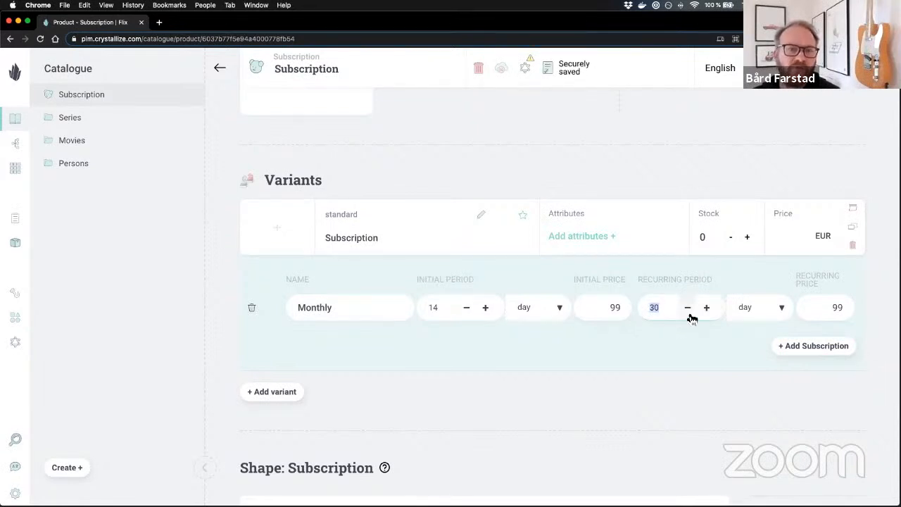
pyautogui.write('1')
pyautogui.click(549, 303)
pyautogui.click(442, 307)
pyautogui.write('1')
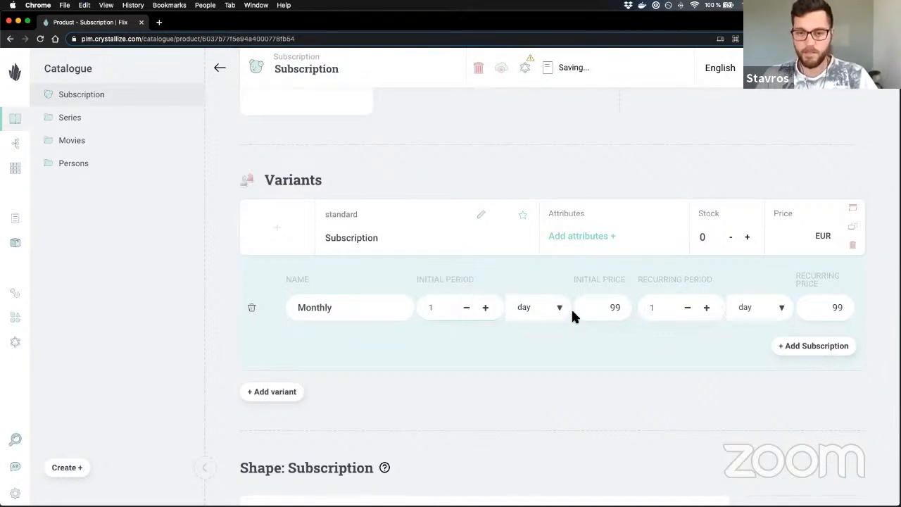
# Step: Set the Monthly plan's initial period unit to month and its initial price to 0
pyautogui.click(552, 308)
pyautogui.click(528, 328)
pyautogui.click(615, 307)
pyautogui.write('0')
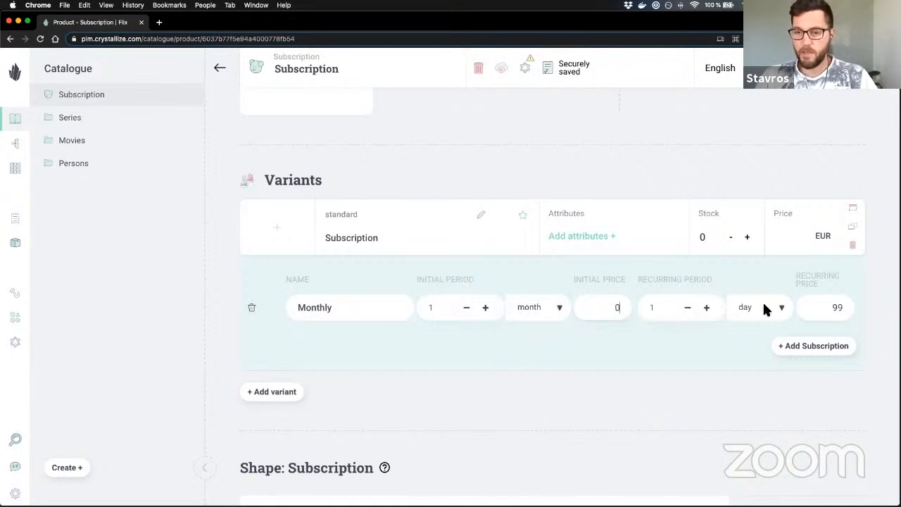
# Step: Set the Monthly plan's recurring price to 10
pyautogui.click(841, 309)
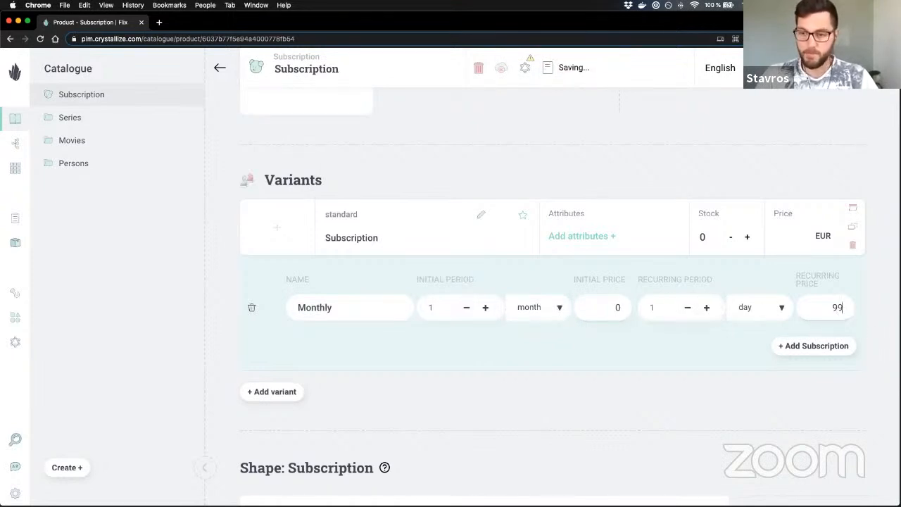
pyautogui.click(832, 307)
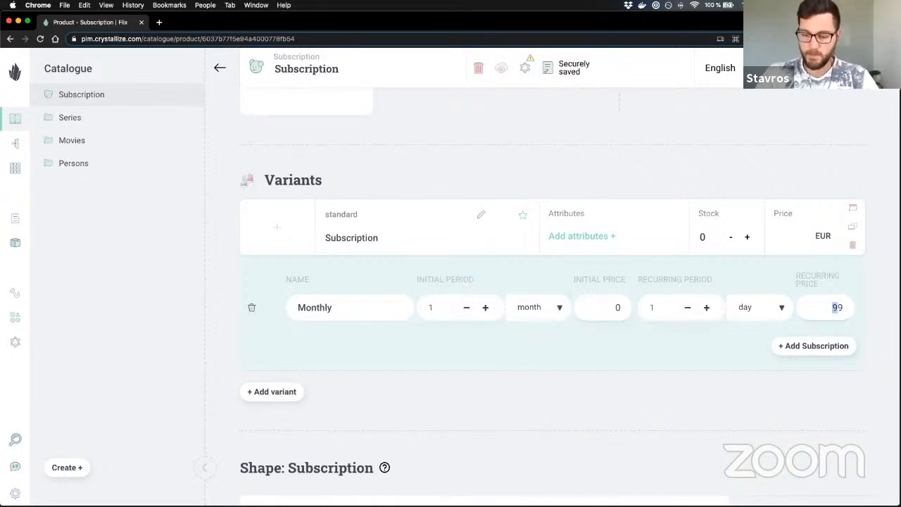
pyautogui.write('1')
pyautogui.hotkey('shift', 'Right')
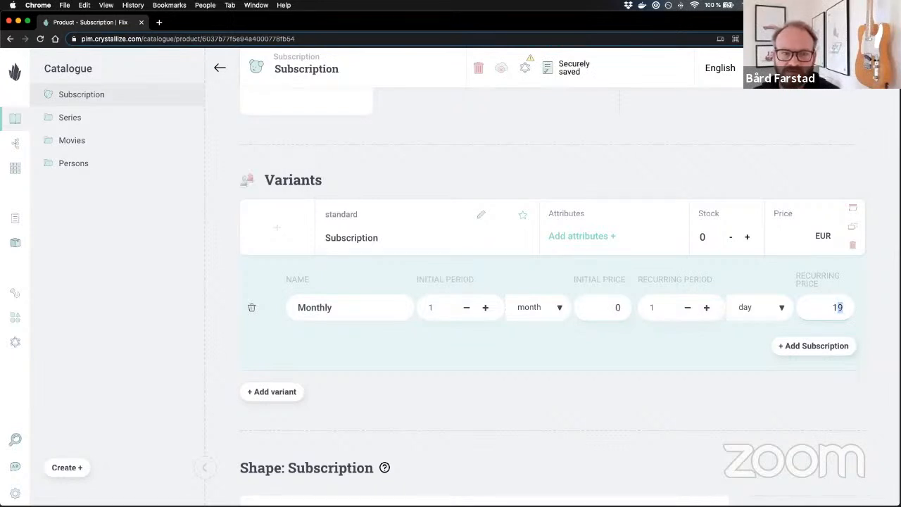
pyautogui.write('0')
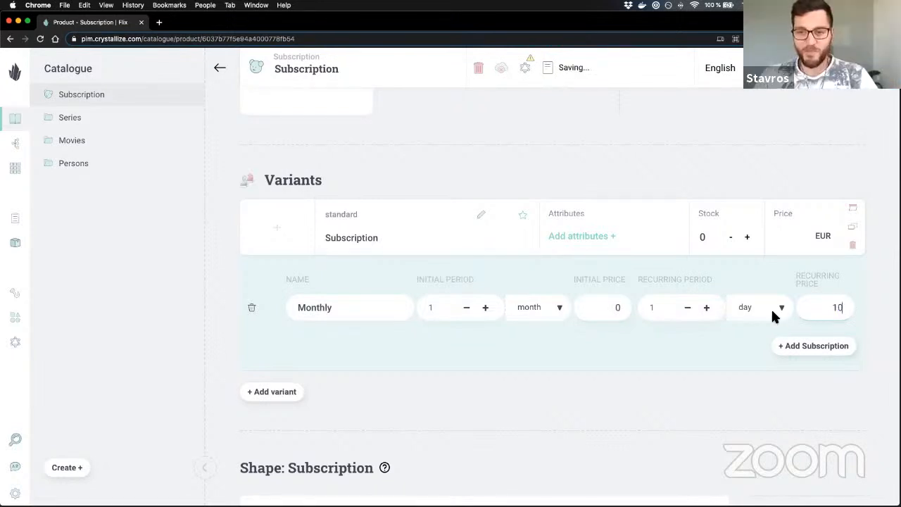
pyautogui.scroll(1, 547, 165)
pyautogui.click(547, 166)
pyautogui.click(827, 374)
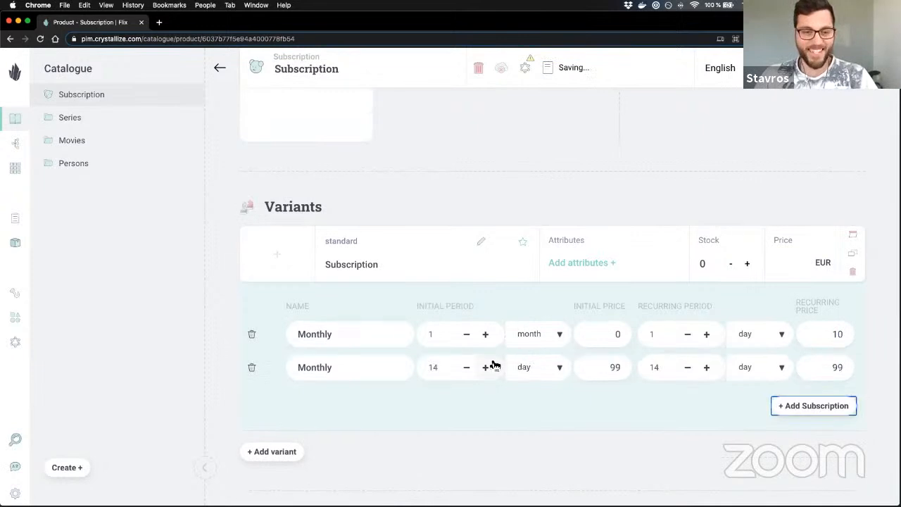
pyautogui.scroll(-1, 366, 345)
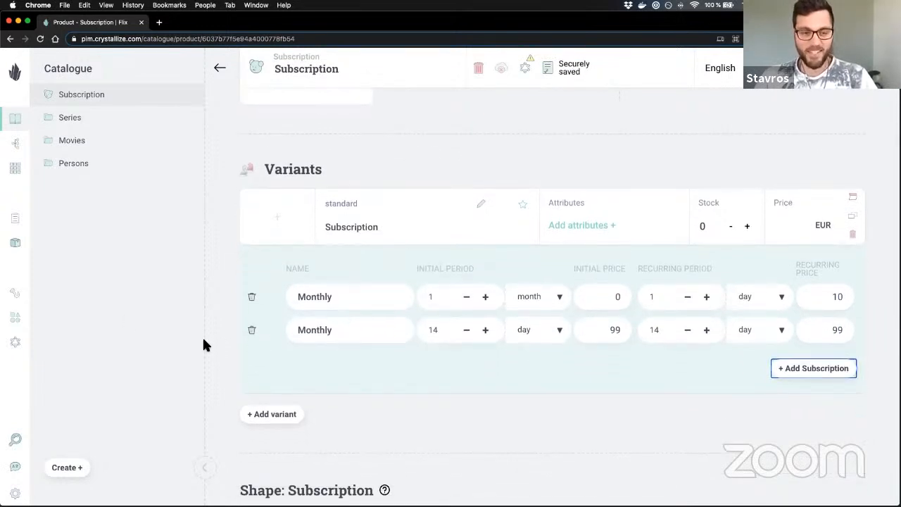
pyautogui.doubleClick(328, 328)
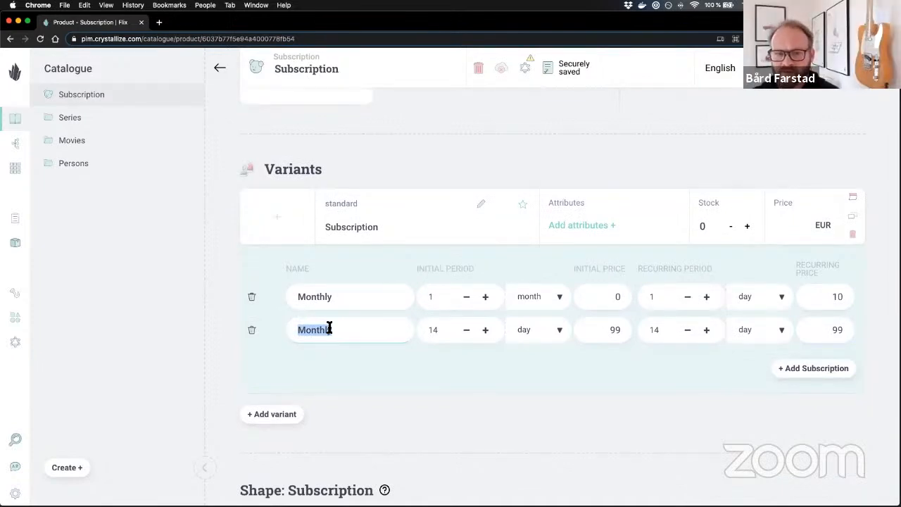
pyautogui.click(252, 330)
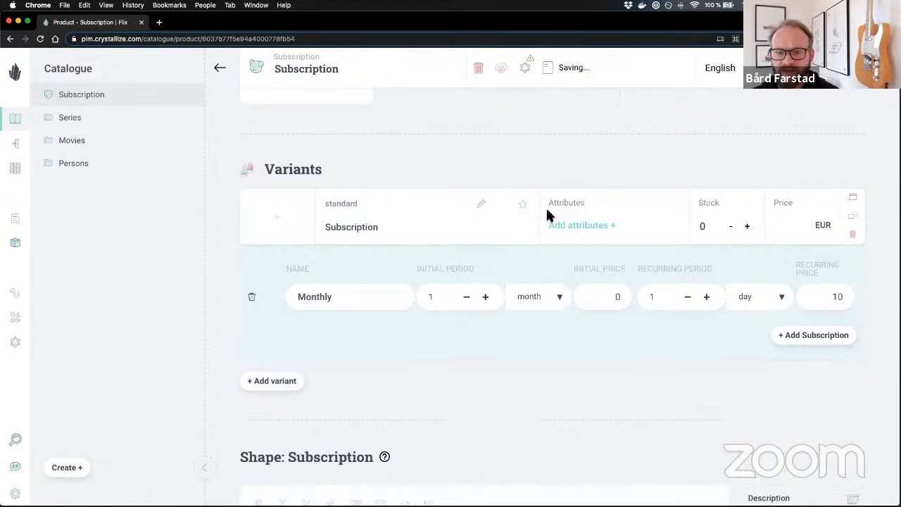
# Step: Set the Monthly plan's recurring period unit to month
pyautogui.click(774, 297)
pyautogui.click(758, 320)
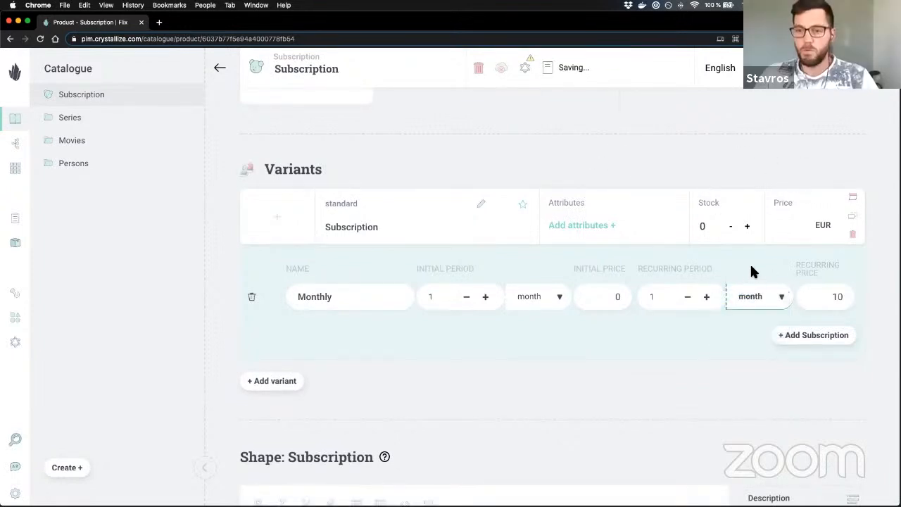
# Step: Duplicate the standard variant and set the copy's SKU to family
pyautogui.click(854, 219)
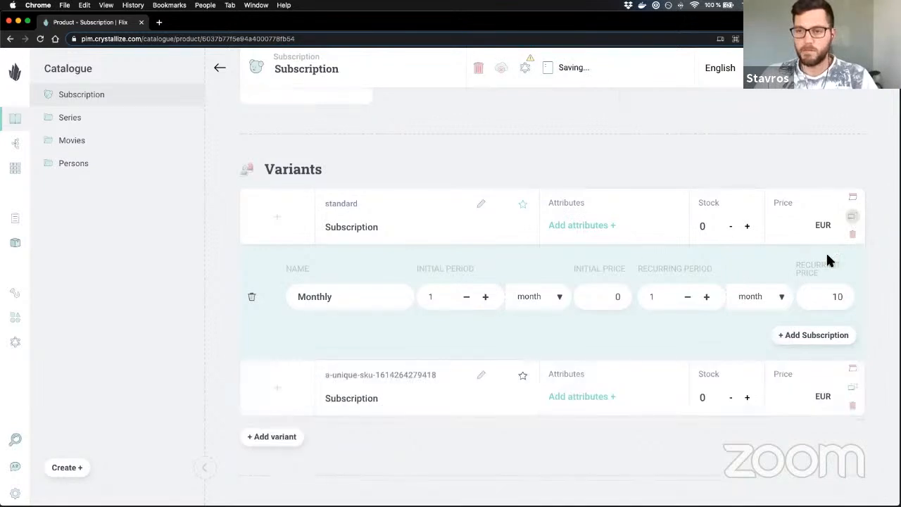
pyautogui.scroll(-1, 543, 406)
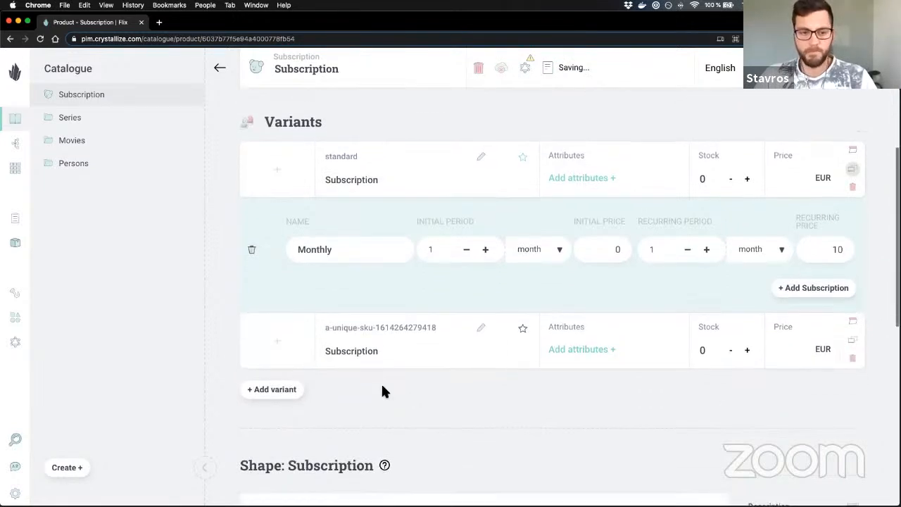
pyautogui.tripleClick(358, 330)
pyautogui.write('family')
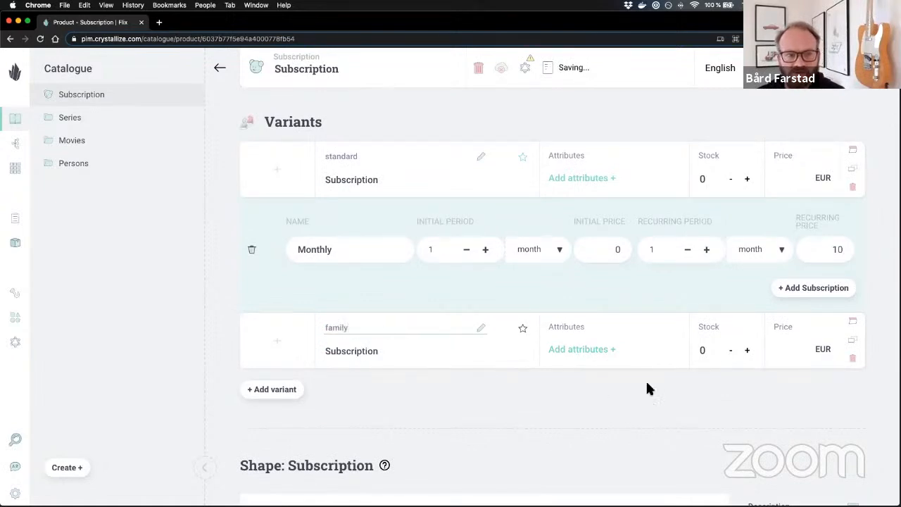
# Step: Expand the family variant's subscription plans and set its Monthly plan's recurring price to 30
pyautogui.scroll(-1, 760, 346)
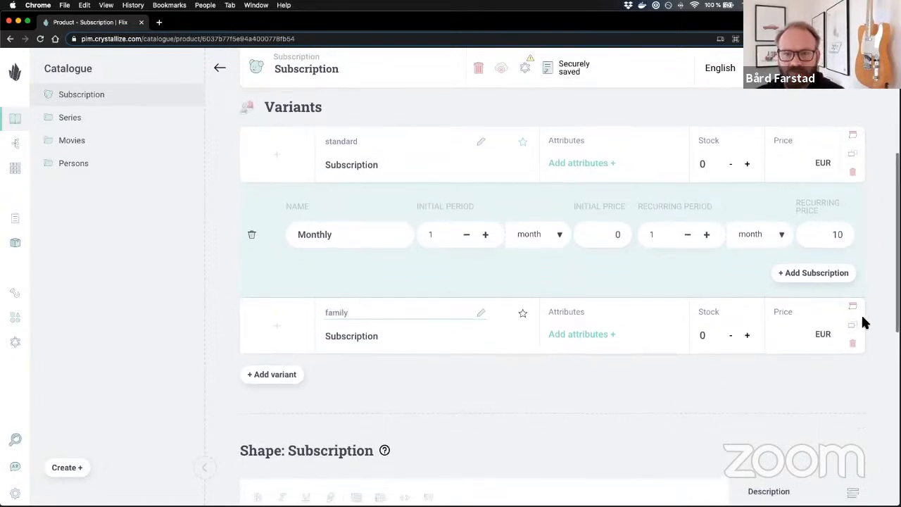
pyautogui.click(854, 307)
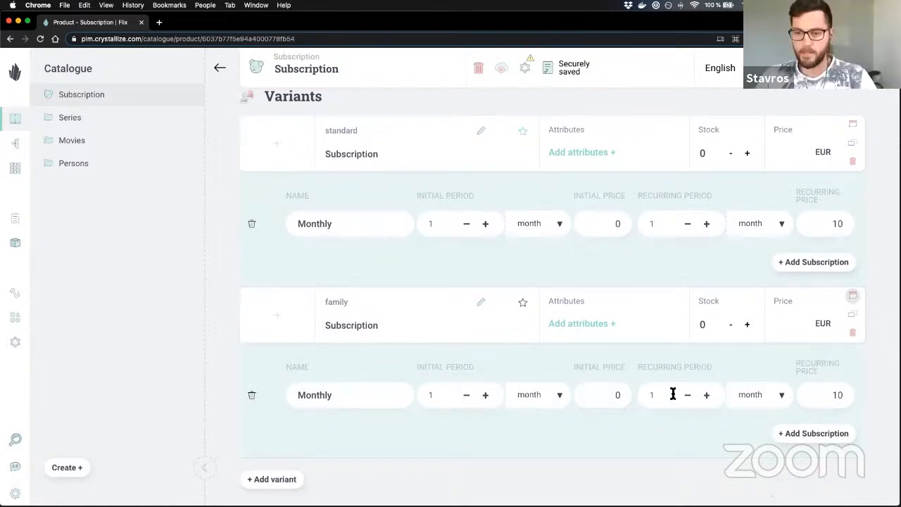
pyautogui.scroll(-2, 428, 392)
pyautogui.doubleClick(851, 369)
pyautogui.write('3')
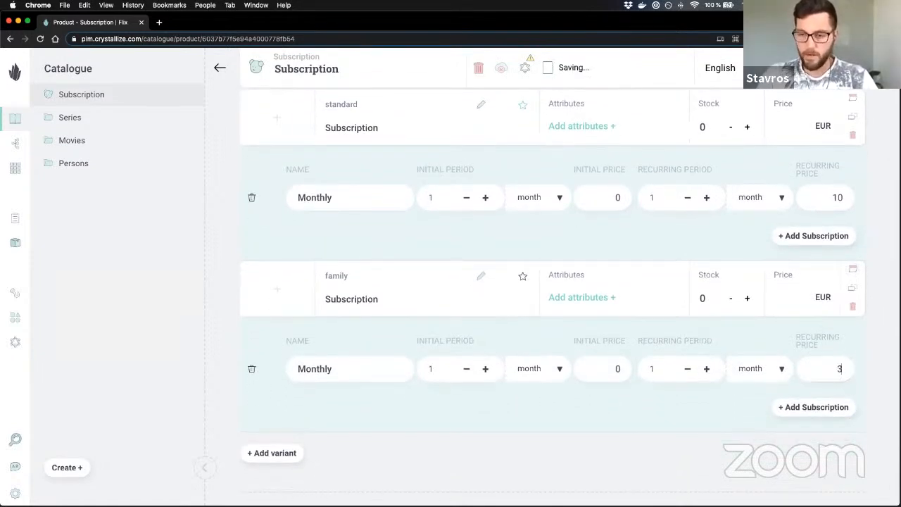
pyautogui.scroll(-1, 868, 363)
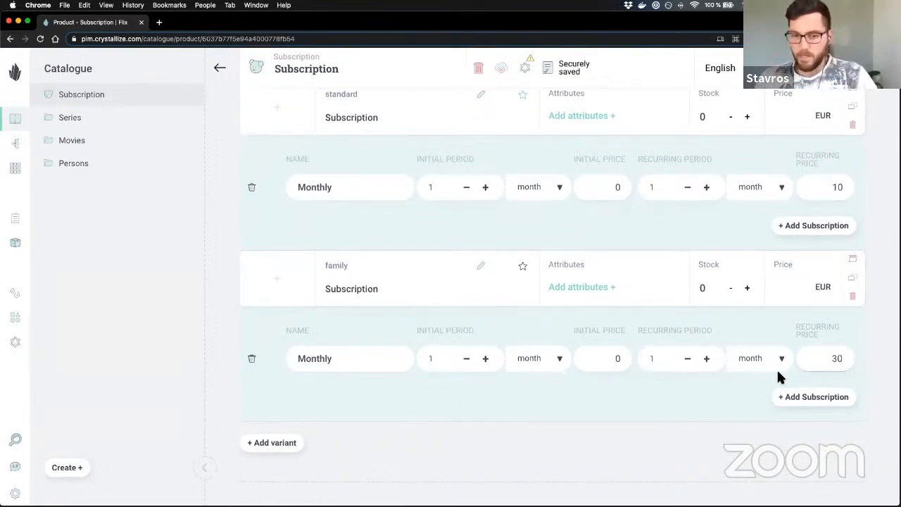
pyautogui.scroll(2, 768, 367)
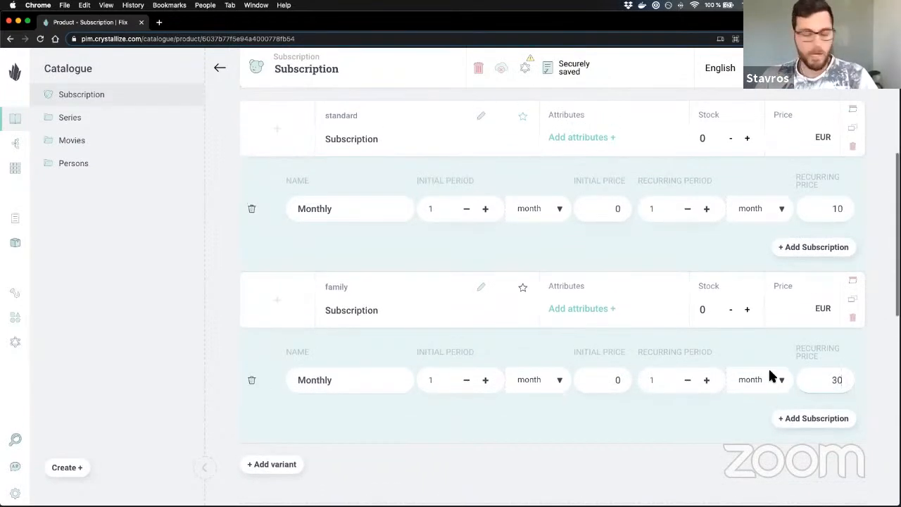
# Step: Set the recurring price of the family variant's Monthly plan to 19
pyautogui.click(622, 384)
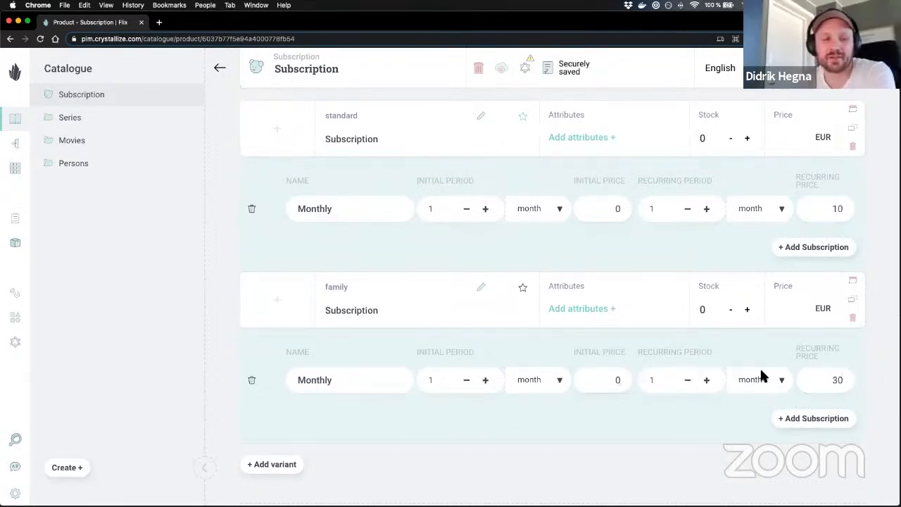
pyautogui.moveTo(835, 379); pyautogui.dragTo(851, 379)
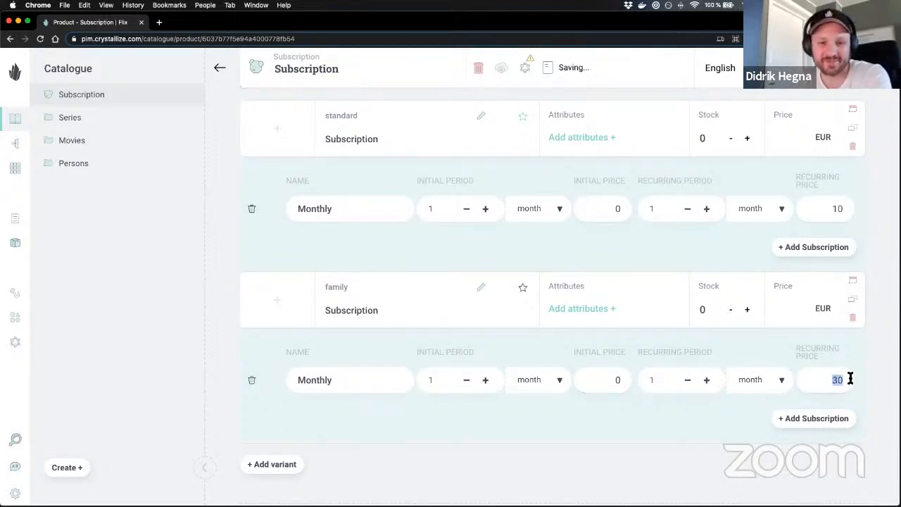
pyautogui.write('19')
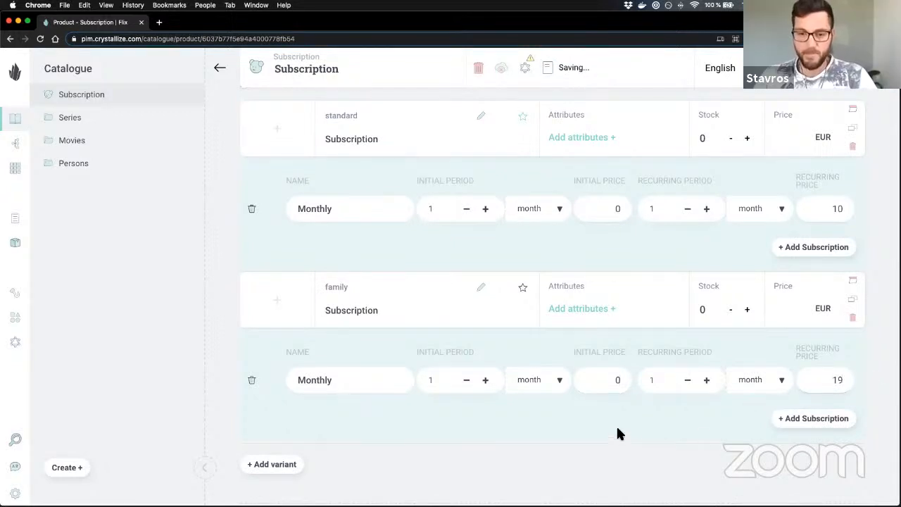
pyautogui.scroll(-1, 585, 385)
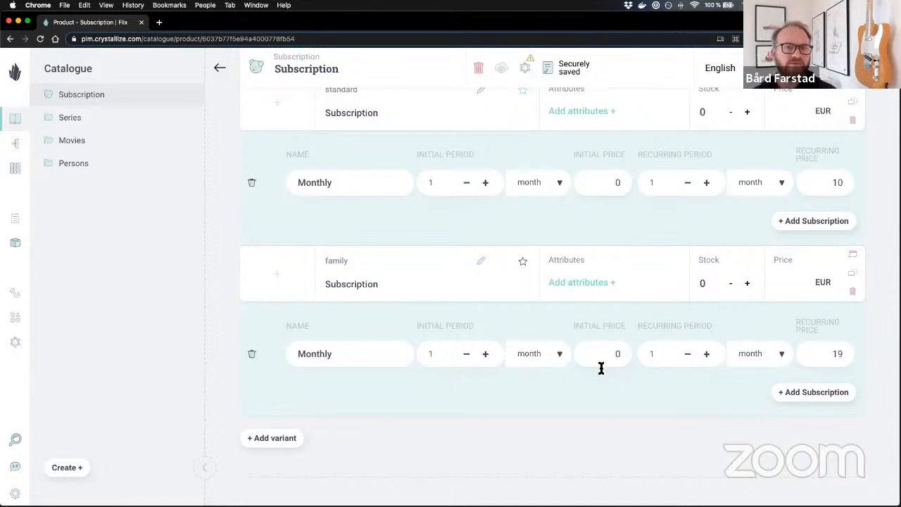
# Step: Enter "Access your favourite movies and series" as the Subscription product's description
pyautogui.scroll(3, 605, 368)
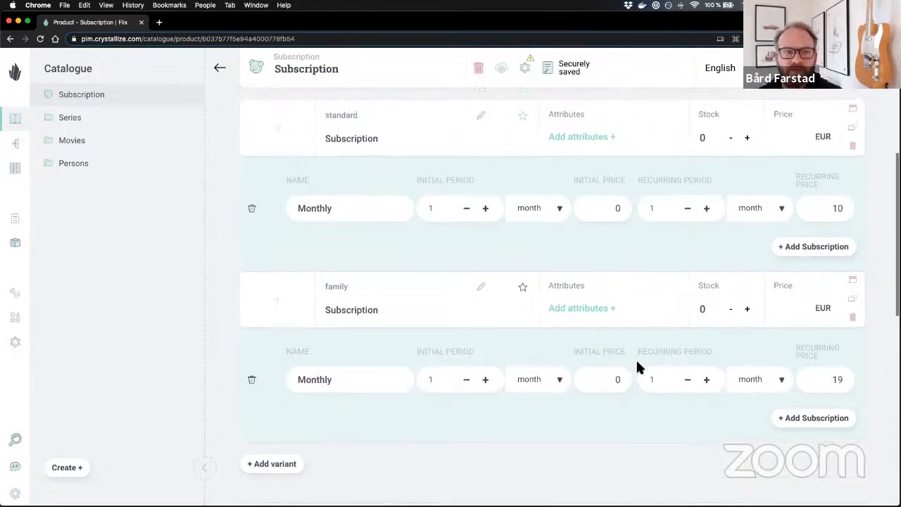
pyautogui.scroll(5, 638, 366)
pyautogui.scroll(-5, 637, 371)
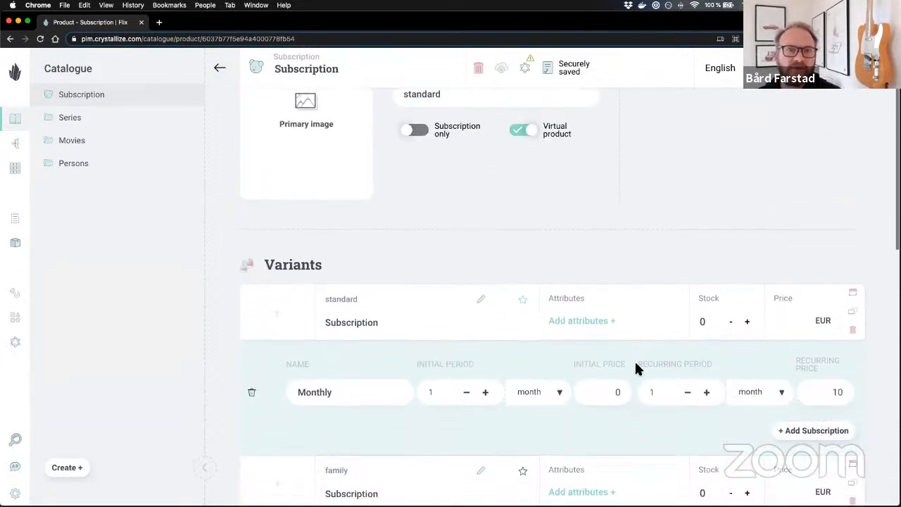
pyautogui.scroll(-7, 638, 381)
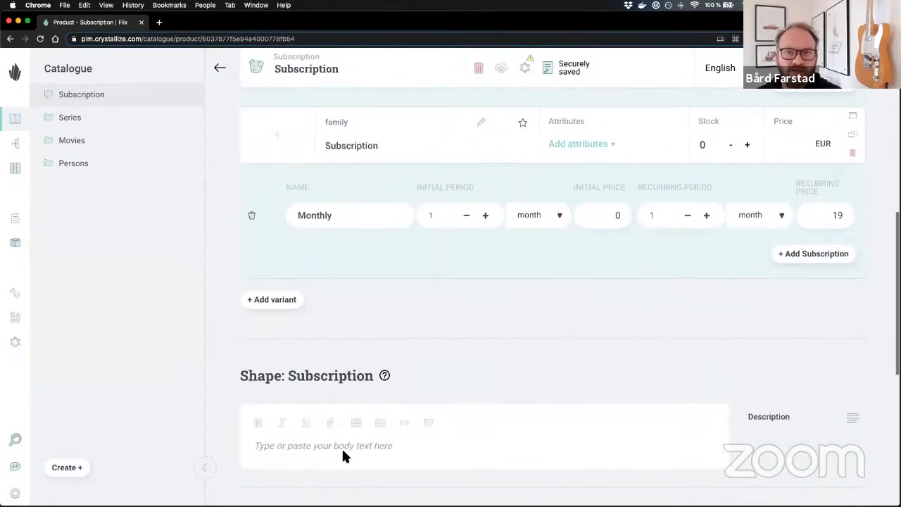
pyautogui.click(355, 447)
pyautogui.write('Access your f')
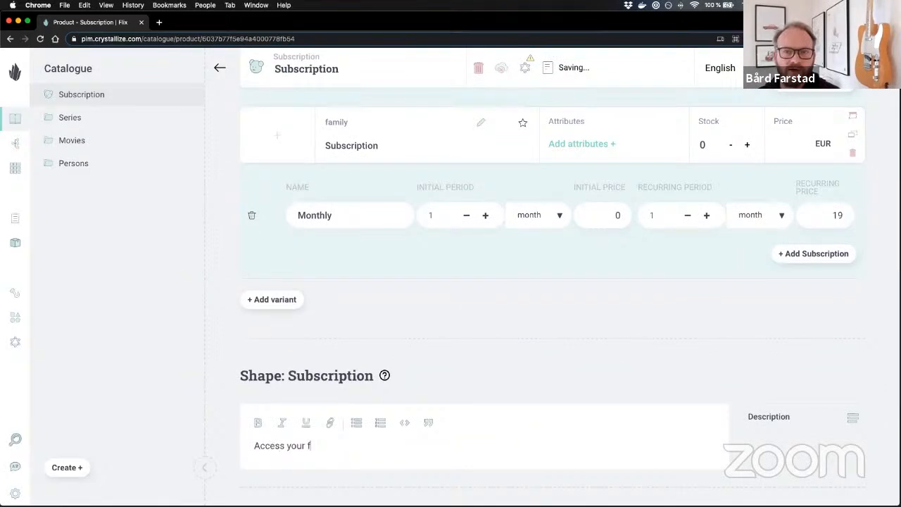
pyautogui.write('avourite movies')
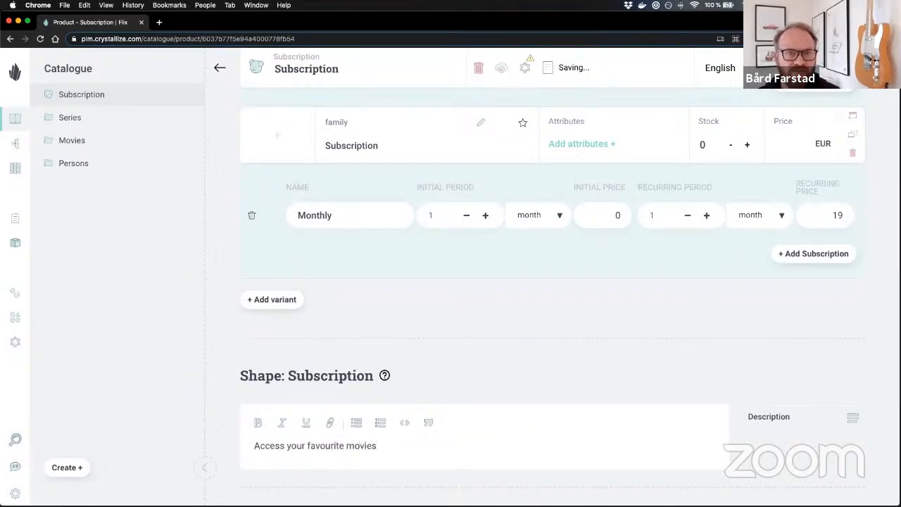
pyautogui.write(' and series')
# Step: Review the Subscription product's general settings and the standard variant's default price field
pyautogui.scroll(3, 433, 400)
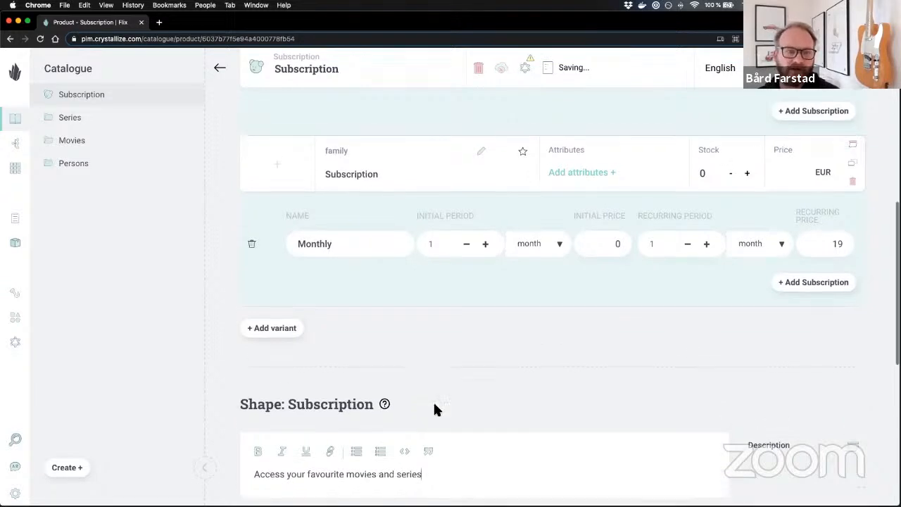
pyautogui.scroll(6, 440, 407)
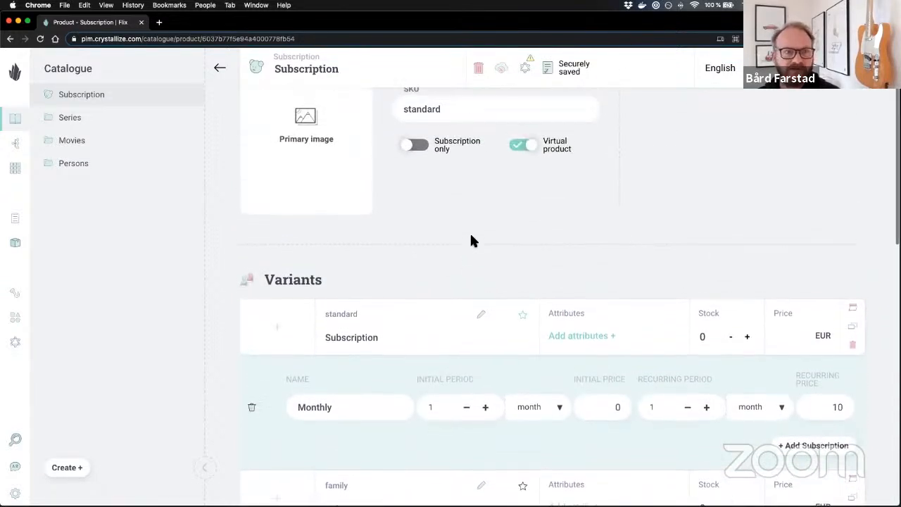
pyautogui.scroll(4, 535, 232)
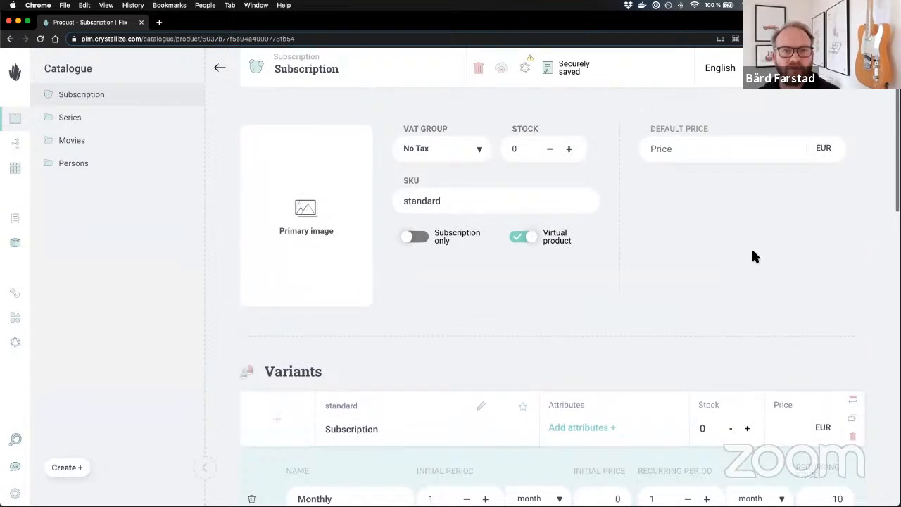
pyautogui.scroll(-6, 710, 218)
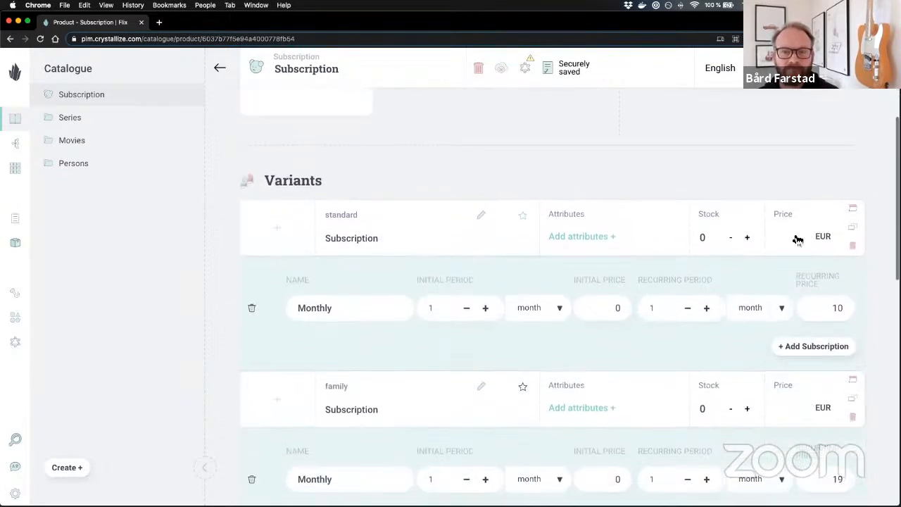
pyautogui.scroll(-2, 789, 249)
pyautogui.click(796, 177)
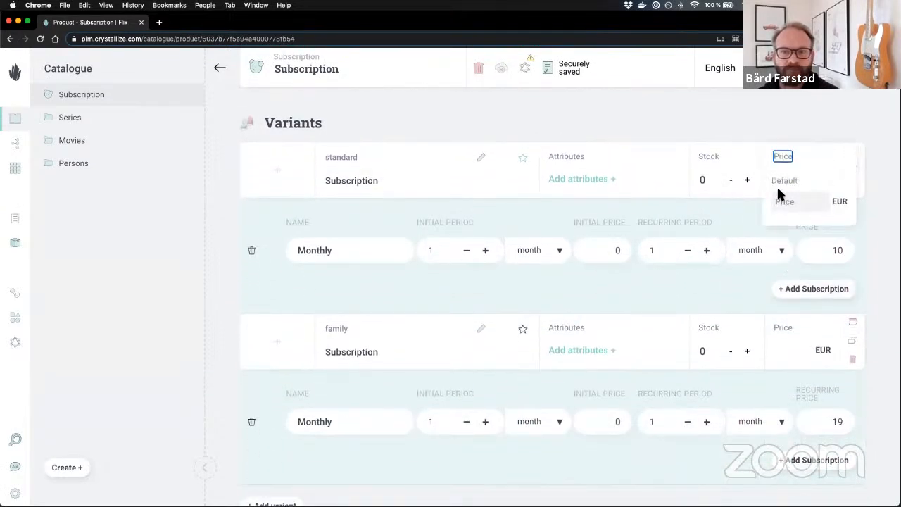
pyautogui.click(802, 203)
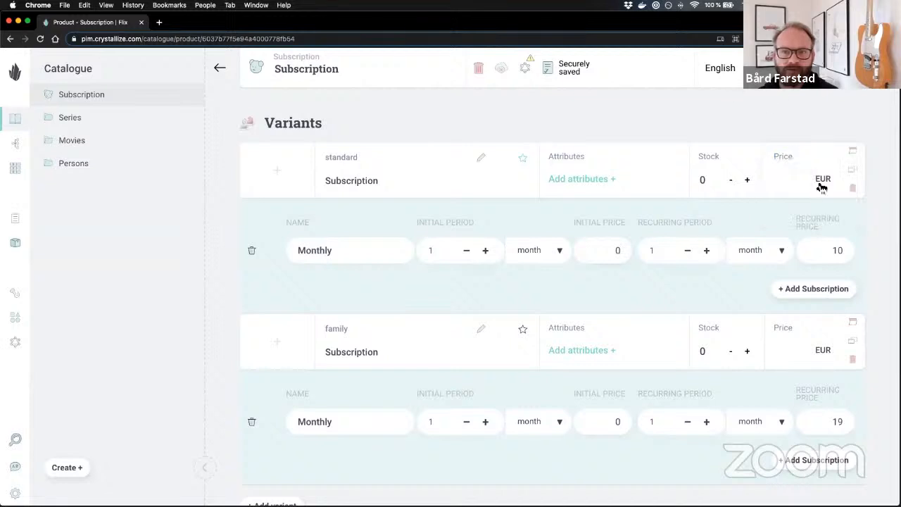
# Step: Publish the Subscription product to the catalogue
pyautogui.scroll(5, 807, 137)
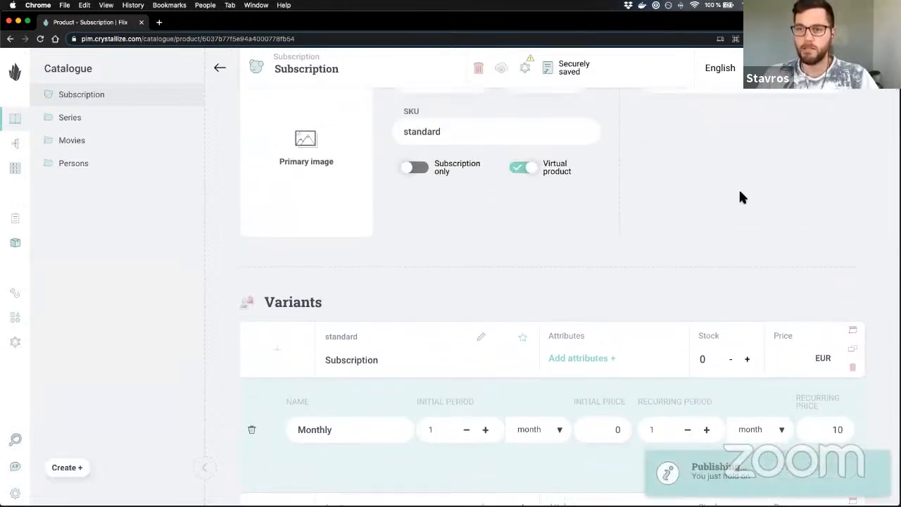
pyautogui.scroll(-3, 631, 187)
pyautogui.scroll(-1, 629, 161)
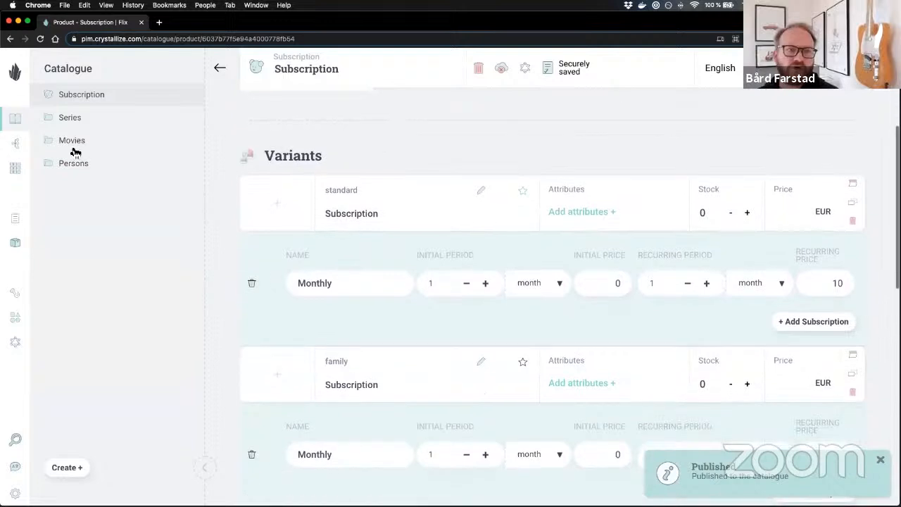
pyautogui.scroll(-3, 548, 279)
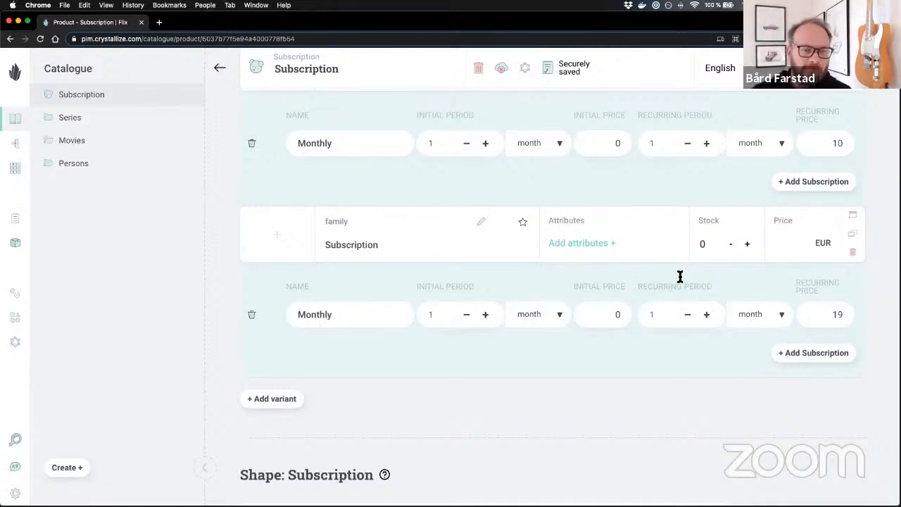
pyautogui.scroll(-3, 683, 278)
pyautogui.scroll(1, 513, 262)
pyautogui.scroll(10, 274, 154)
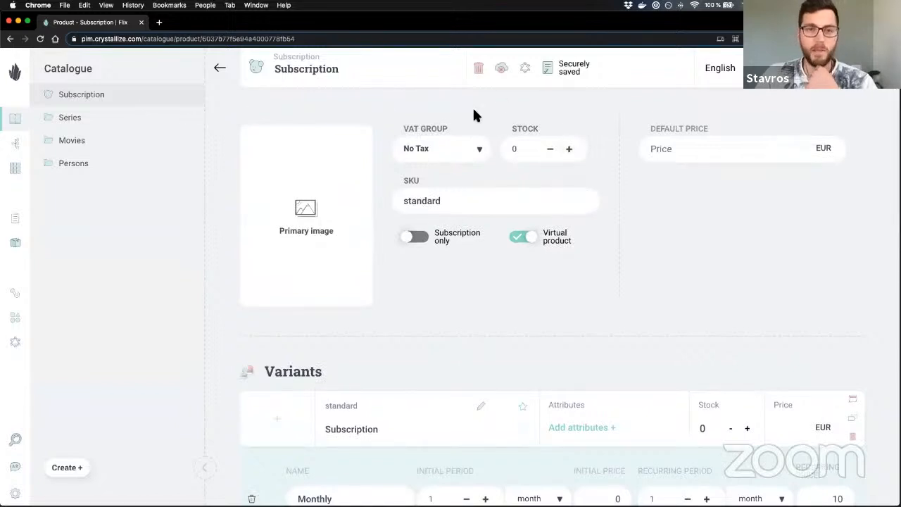
pyautogui.scroll(-2, 478, 133)
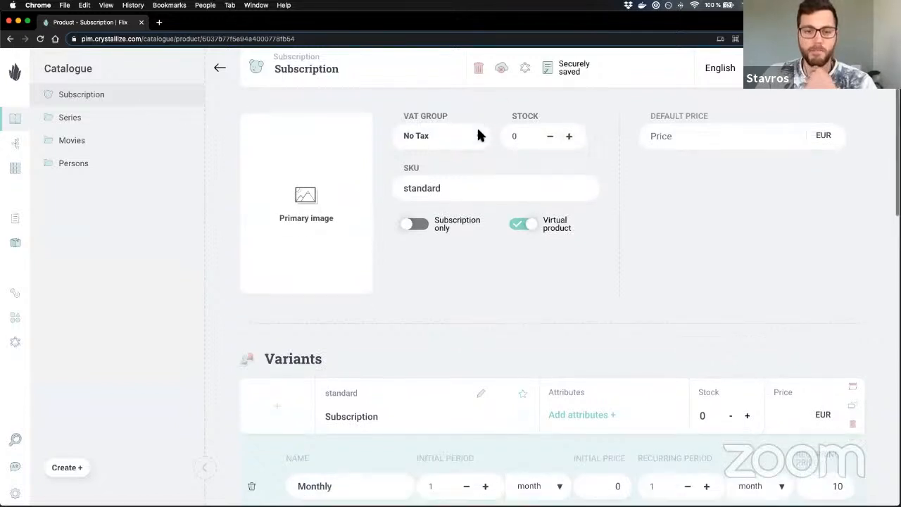
# Step: Open the episode The exit from Season 1 of Mile 22 in the Action series and find its Actors and Director relations
pyautogui.click(104, 119)
pyautogui.click(102, 98)
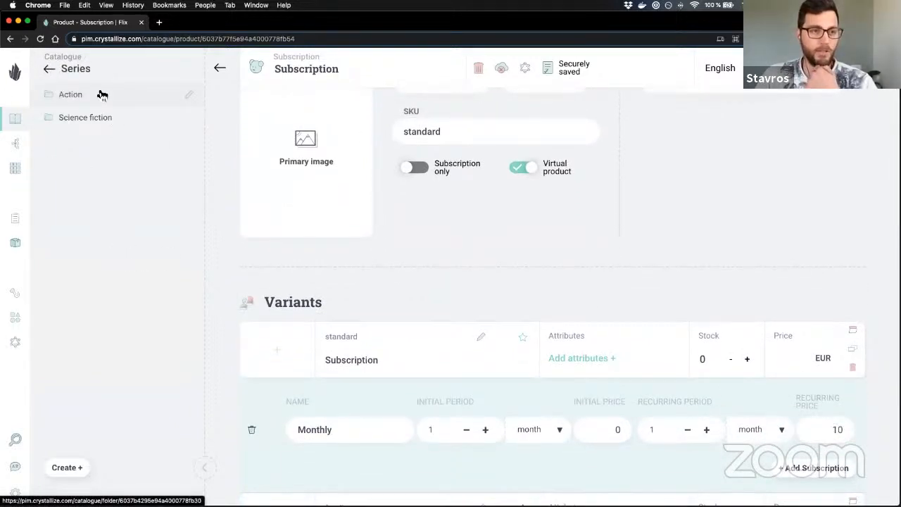
pyautogui.click(93, 102)
pyautogui.click(110, 97)
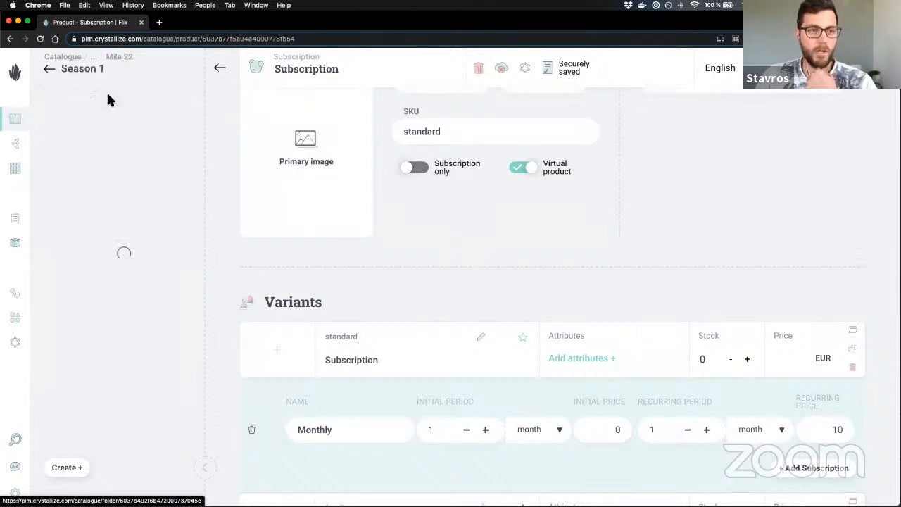
pyautogui.click(110, 97)
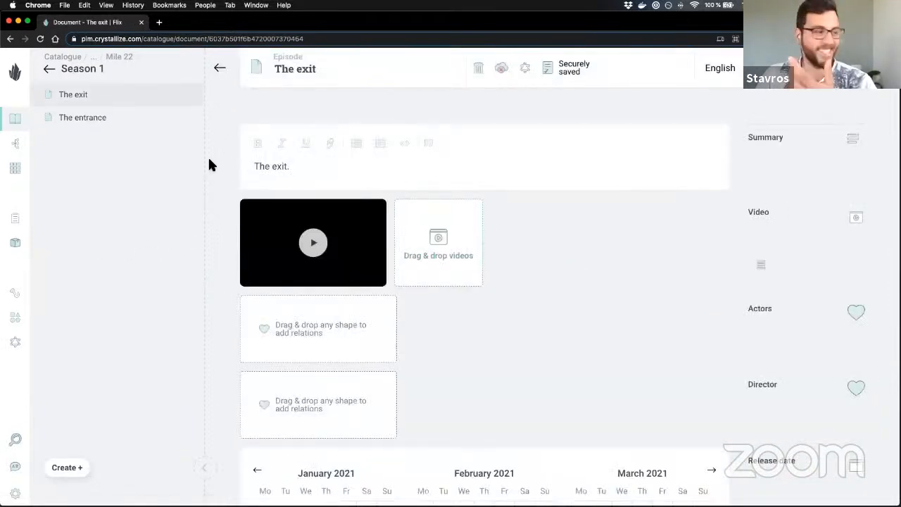
pyautogui.scroll(-2, 486, 203)
pyautogui.scroll(-6, 486, 204)
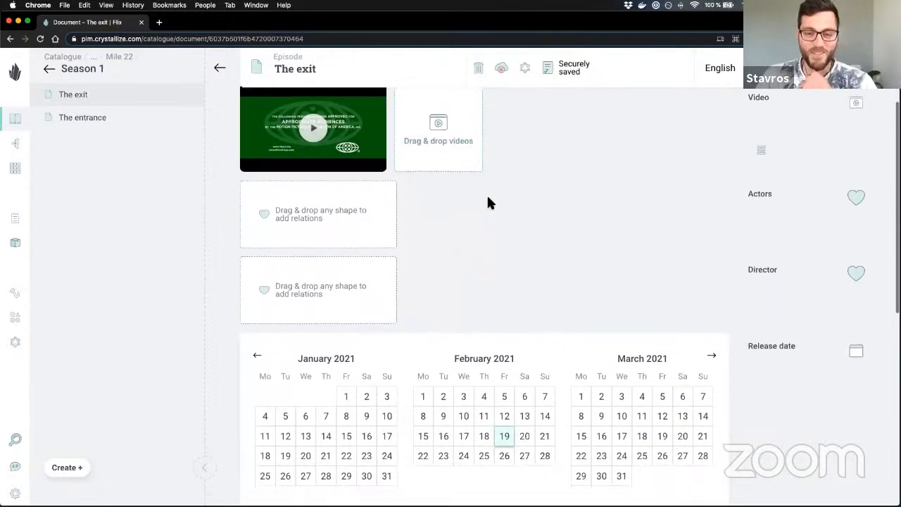
pyautogui.scroll(1, 483, 211)
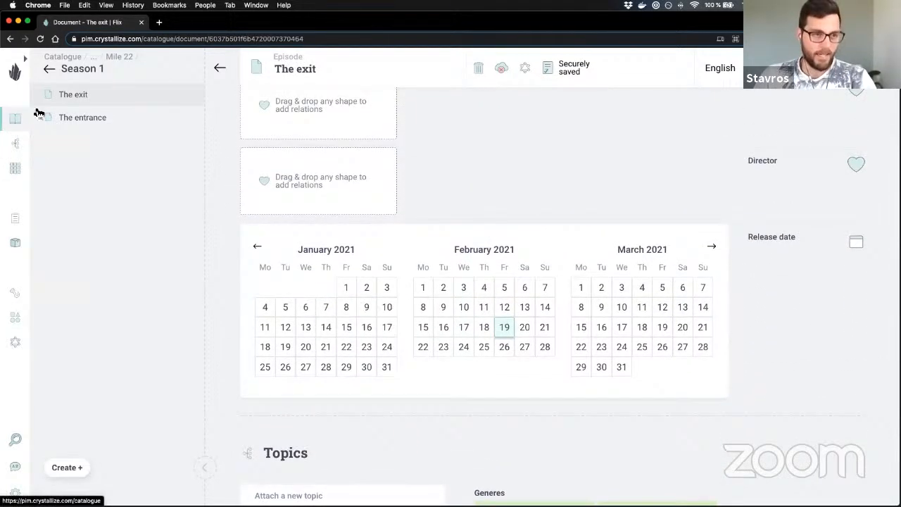
# Step: Relate Mark Wahlberg from Persons to The exit as both actor and director, and publish the episode
pyautogui.click(58, 69)
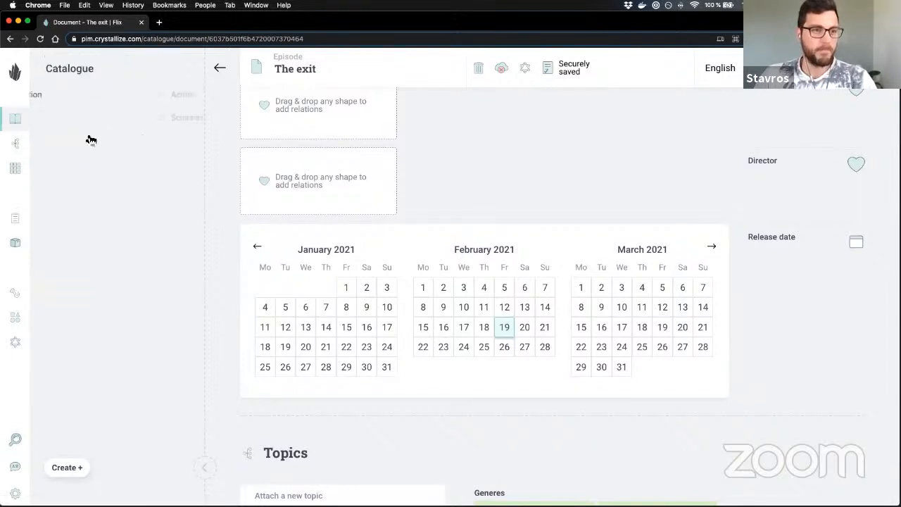
pyautogui.click(99, 164)
pyautogui.moveTo(85, 93); pyautogui.dragTo(328, 168)
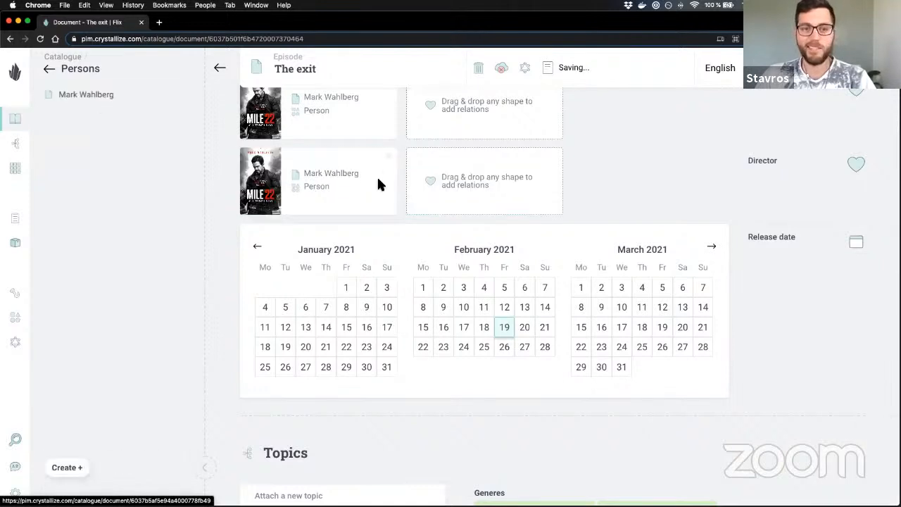
pyautogui.scroll(5, 682, 238)
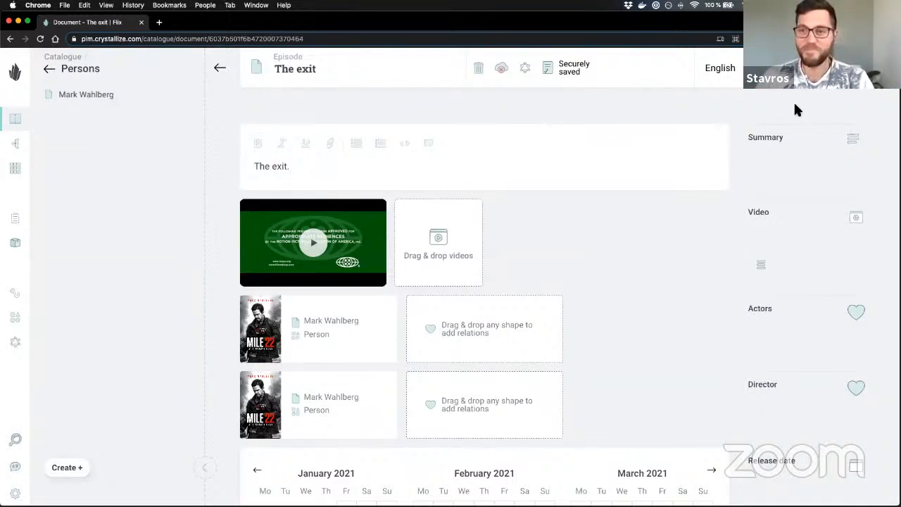
pyautogui.click(820, 68)
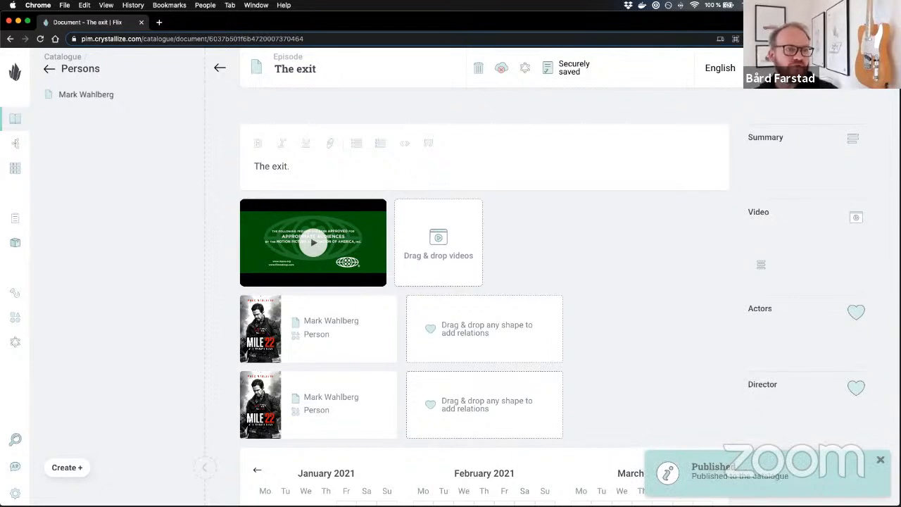
# Step: Open the Genres topic map and examine its genre topics
pyautogui.click(15, 144)
pyautogui.click(66, 92)
pyautogui.scroll(-3, 366, 234)
pyautogui.scroll(-1, 366, 233)
pyautogui.scroll(2, 427, 237)
pyautogui.scroll(-1, 425, 239)
pyautogui.scroll(5, 423, 241)
pyautogui.moveTo(402, 244); pyautogui.dragTo(518, 257)
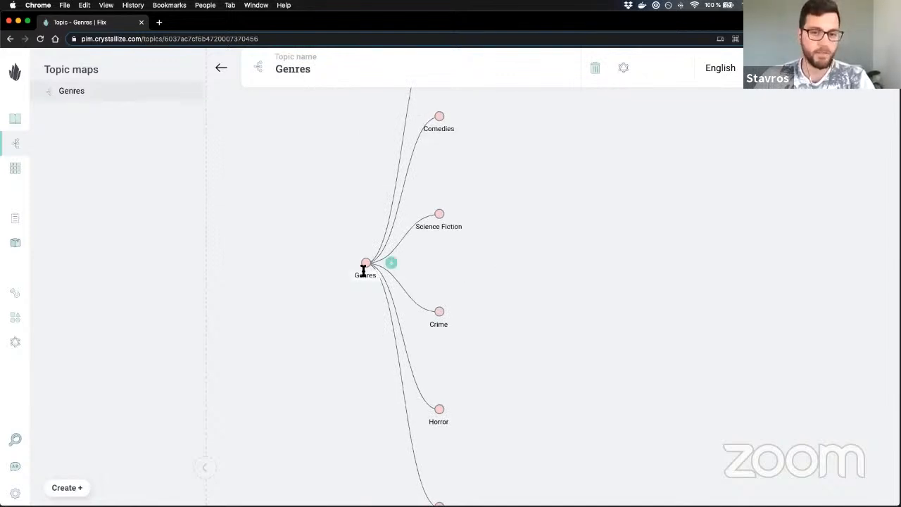
# Step: Rename the Genres topic map to Gendres
pyautogui.click(294, 69)
pyautogui.write('d')
pyautogui.click(586, 166)
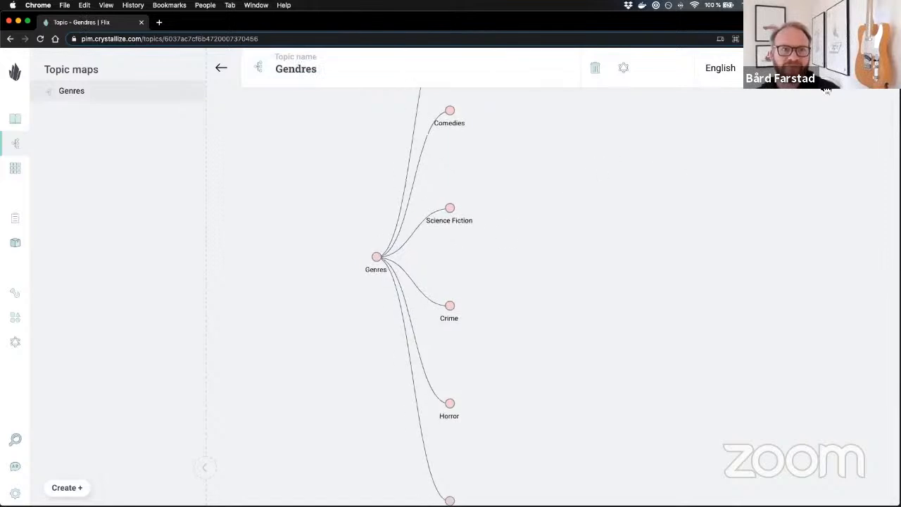
# Step: Change the topic map's name to Genders
pyautogui.click(301, 72)
pyautogui.press('BackSpace')
pyautogui.write('de')
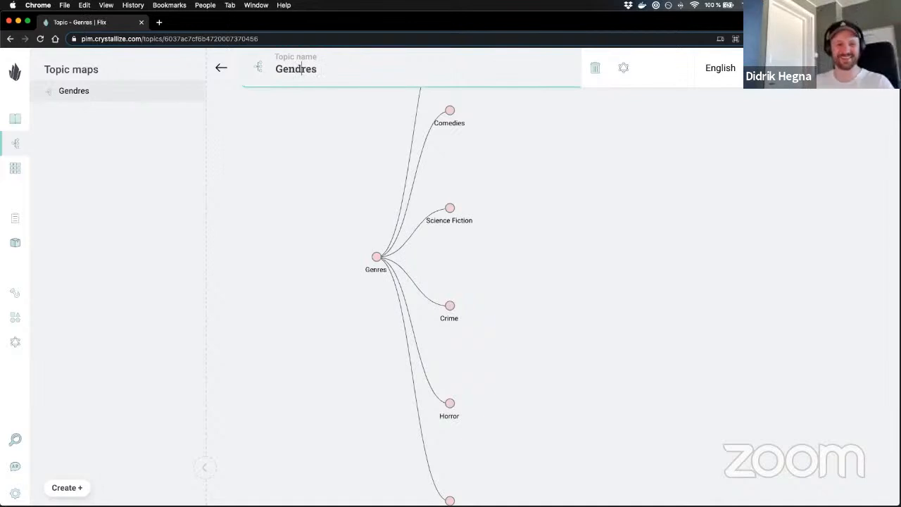
pyautogui.press('Right')
pyautogui.press('BackSpace')
pyautogui.click(323, 187)
pyautogui.scroll(7, 330, 183)
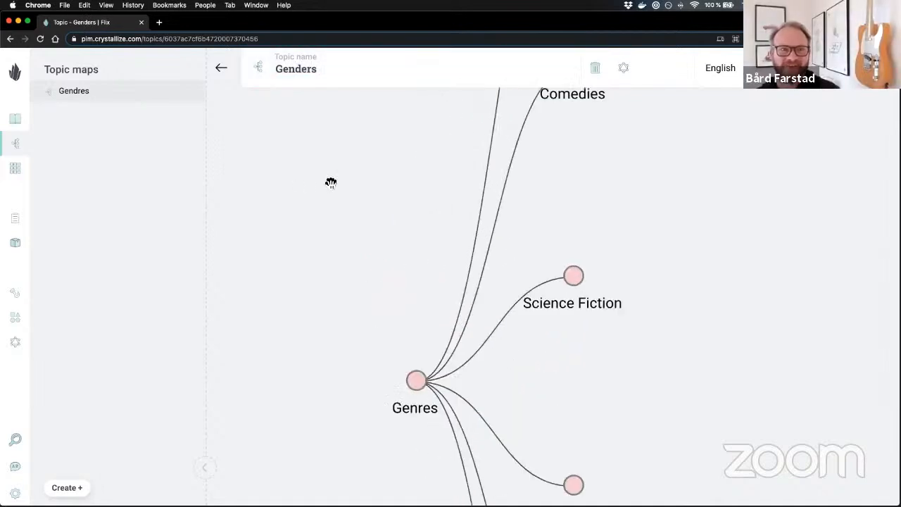
pyautogui.scroll(-7, 340, 183)
# Step: Revert the Genders rename so the topic map is named Gendres
pyautogui.click(310, 72)
pyautogui.press('super+z')
pyautogui.press('Left')
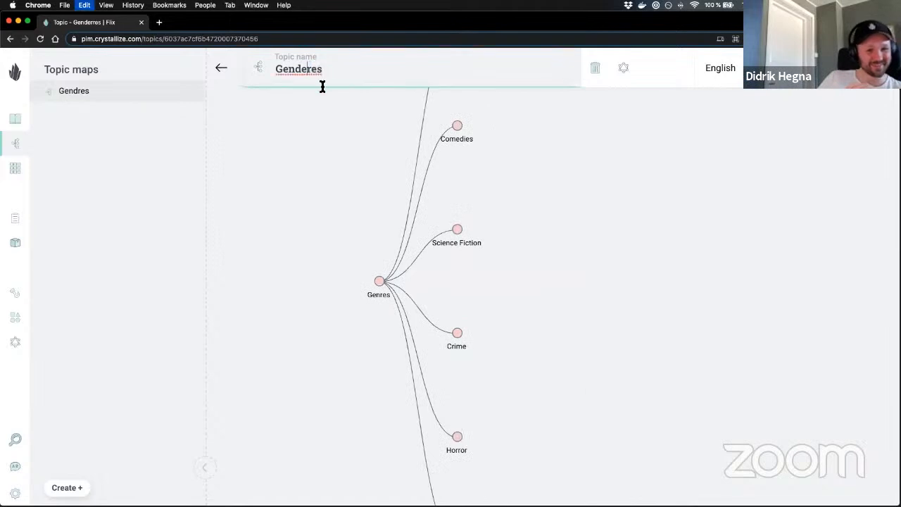
pyautogui.press('super+Tab')
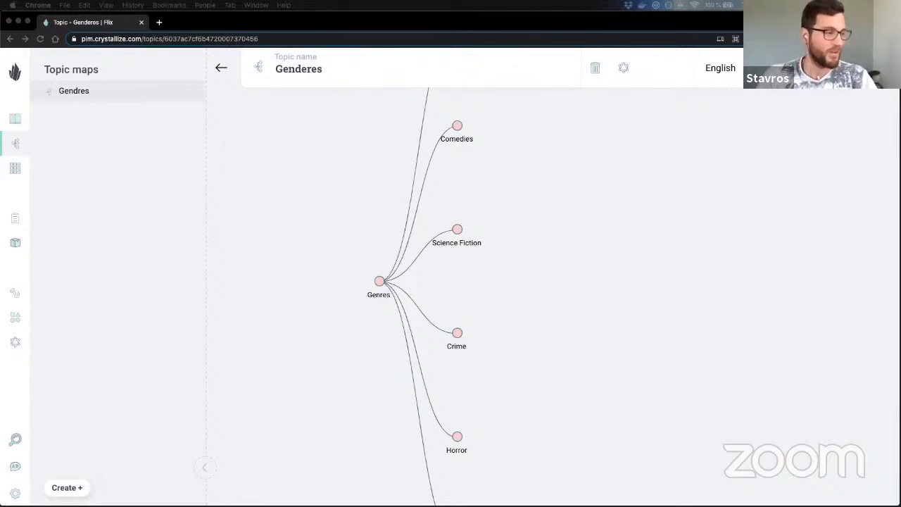
pyautogui.click(291, 66)
pyautogui.press('Delete')
pyautogui.click(303, 73)
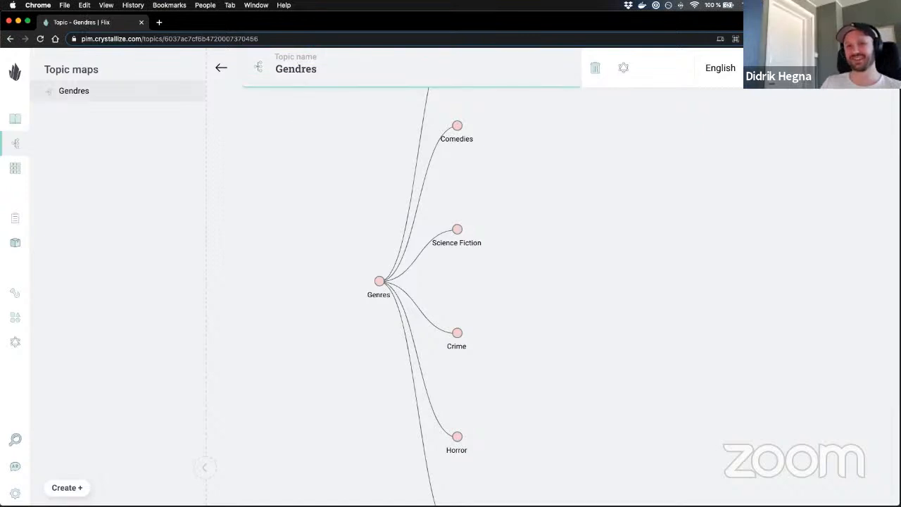
pyautogui.press('super+Tab')
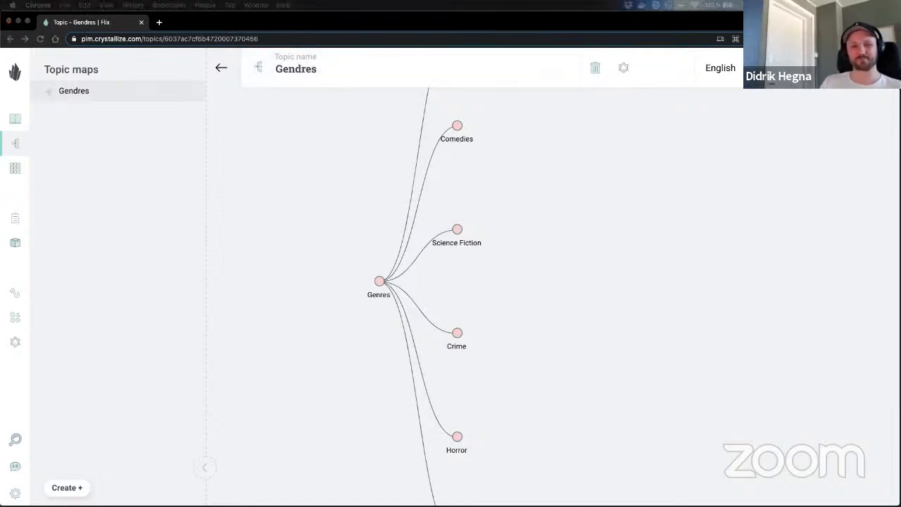
pyautogui.click(345, 154)
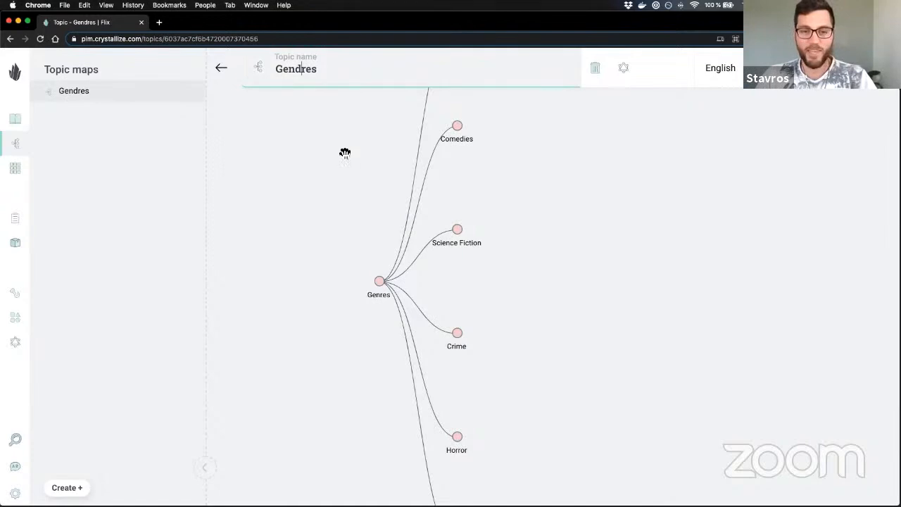
pyautogui.scroll(-7, 538, 242)
pyautogui.scroll(5, 553, 245)
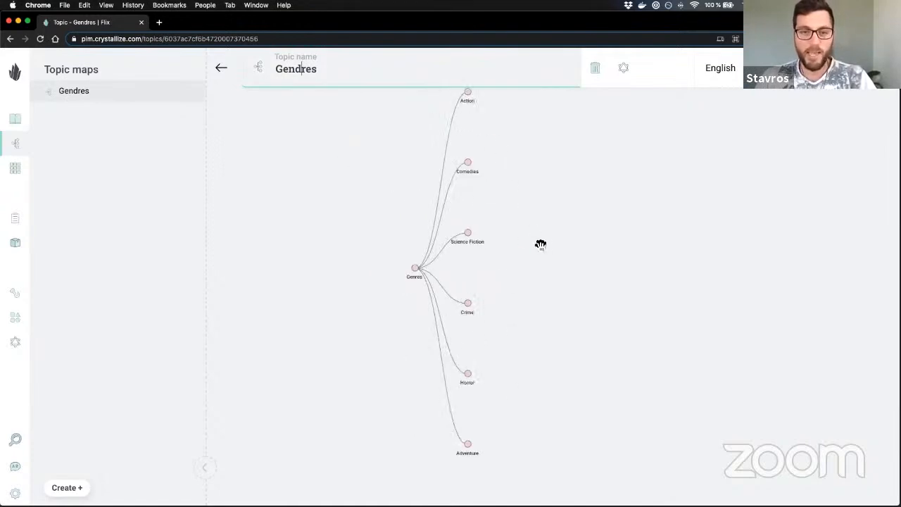
pyautogui.scroll(5, 537, 241)
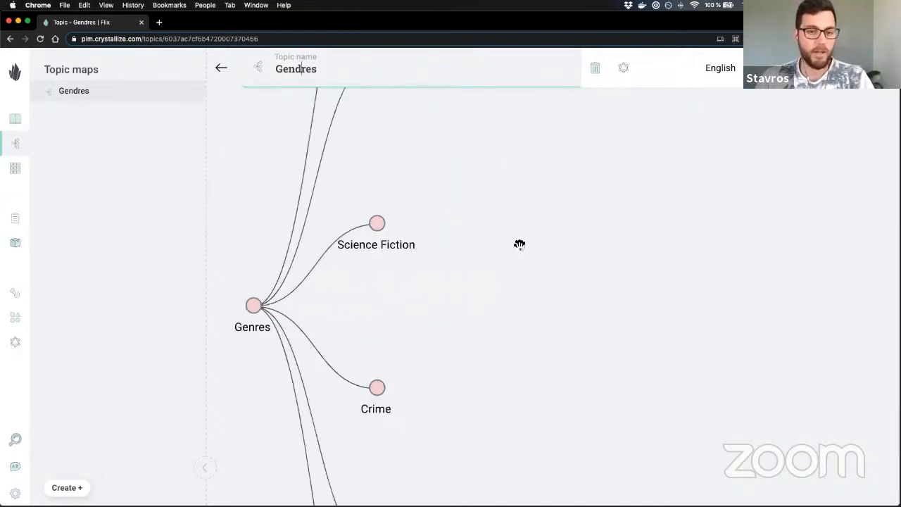
pyautogui.moveTo(488, 246); pyautogui.dragTo(542, 238)
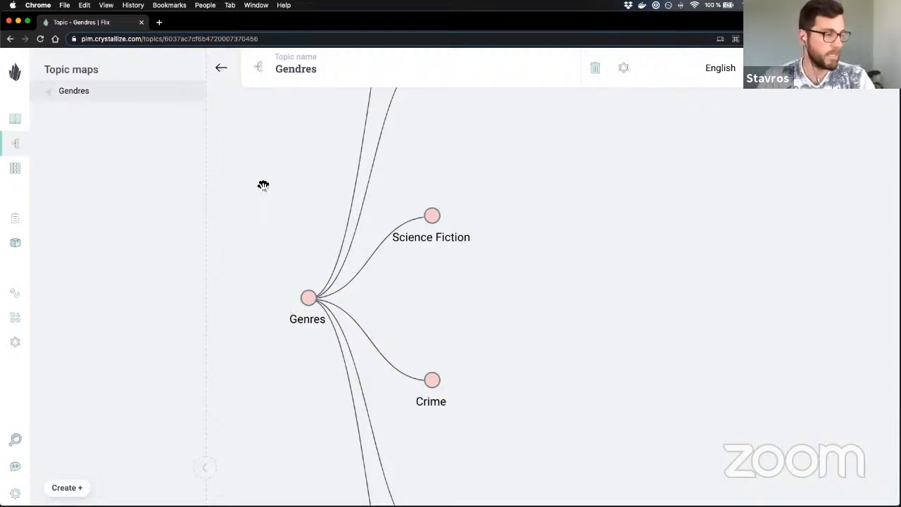
pyautogui.scroll(-5, 573, 186)
pyautogui.moveTo(598, 200); pyautogui.dragTo(570, 226)
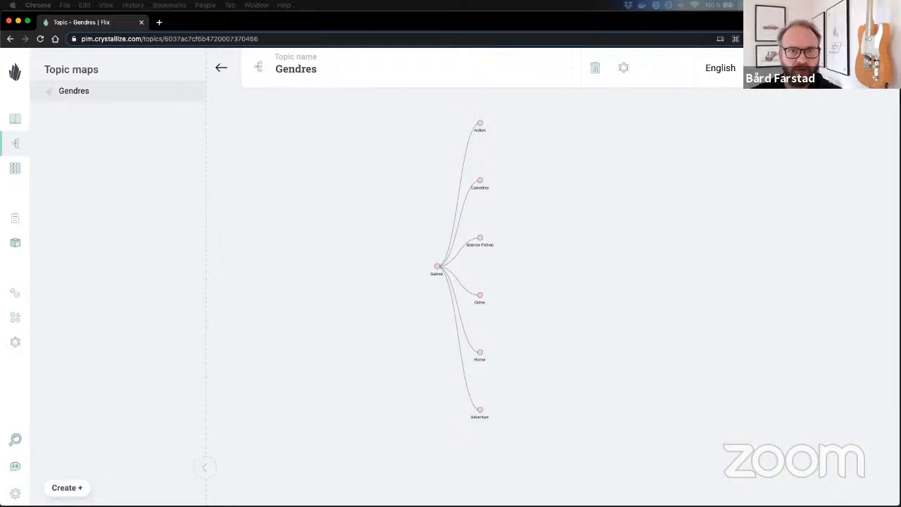
# Step: Open the Truth to Power document from the catalogue's Movies folder and examine its video, relation, release date and topic components
pyautogui.click(21, 119)
pyautogui.click(81, 141)
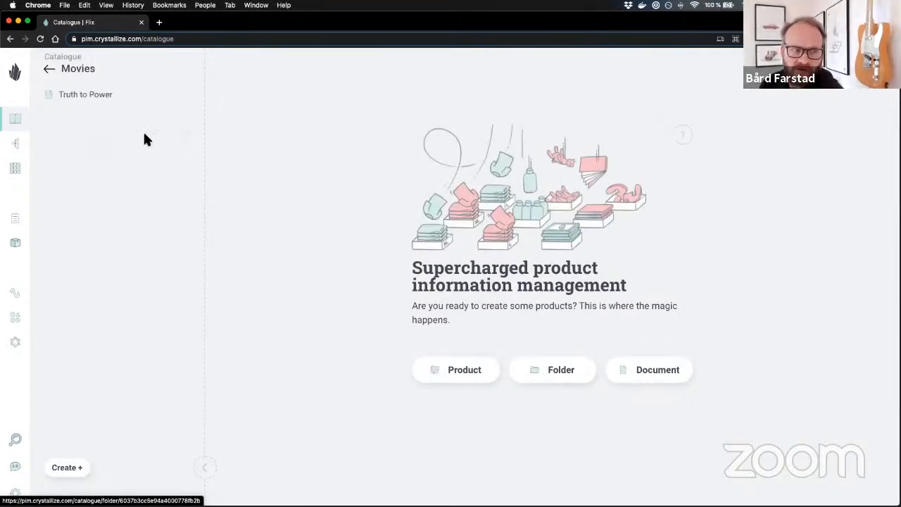
pyautogui.click(97, 96)
pyautogui.scroll(-5, 326, 194)
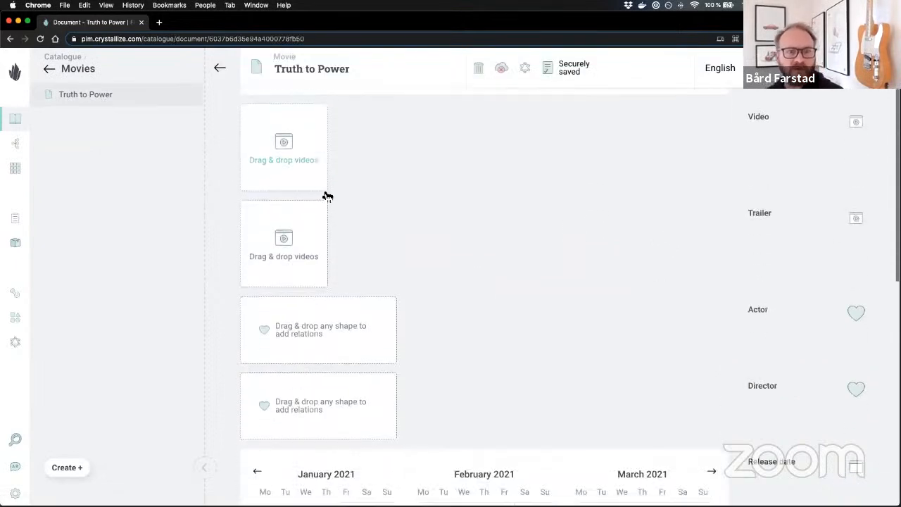
# Step: Open the episode The exit from Season 1 of Mile 22 in the Action folder of Series
pyautogui.click(48, 68)
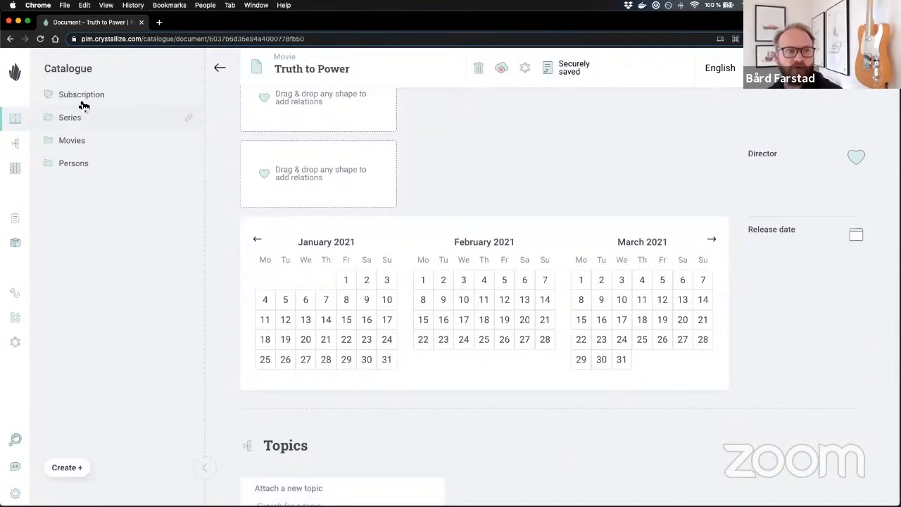
pyautogui.click(82, 139)
pyautogui.click(43, 66)
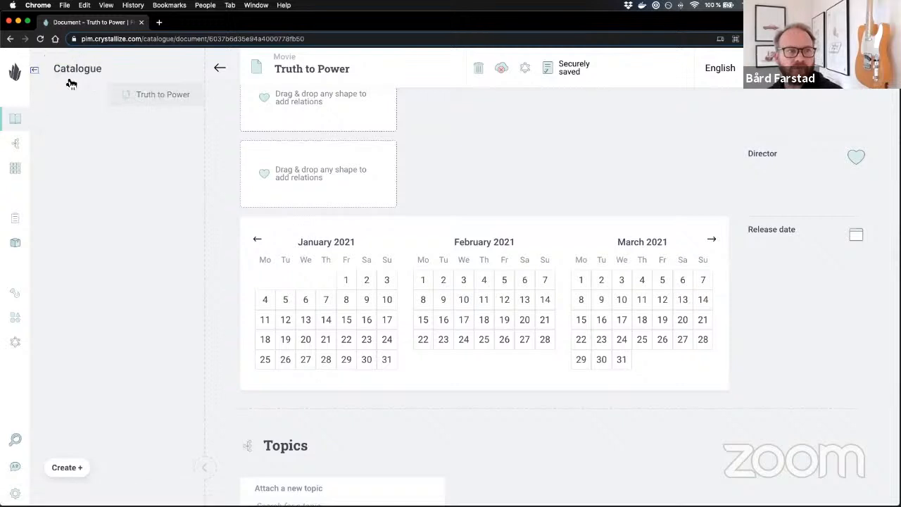
pyautogui.click(95, 119)
pyautogui.click(93, 94)
pyautogui.click(88, 97)
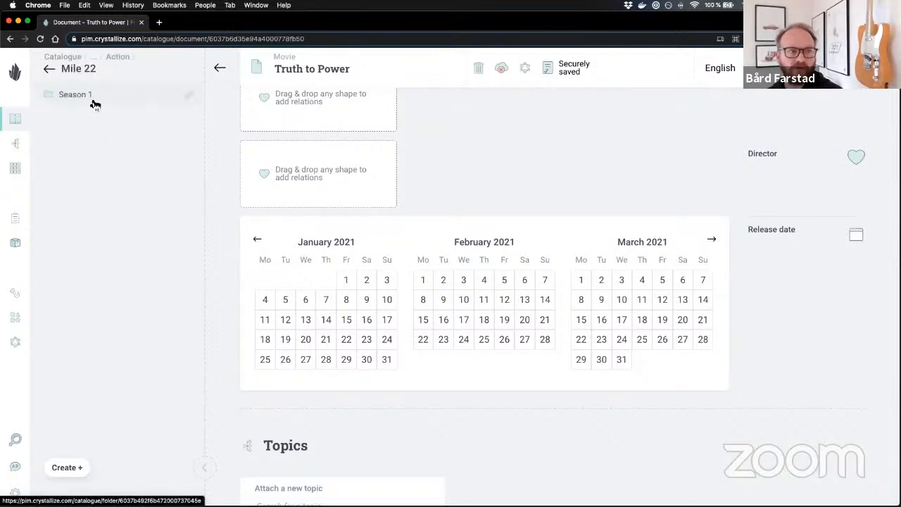
pyautogui.click(92, 98)
pyautogui.click(92, 96)
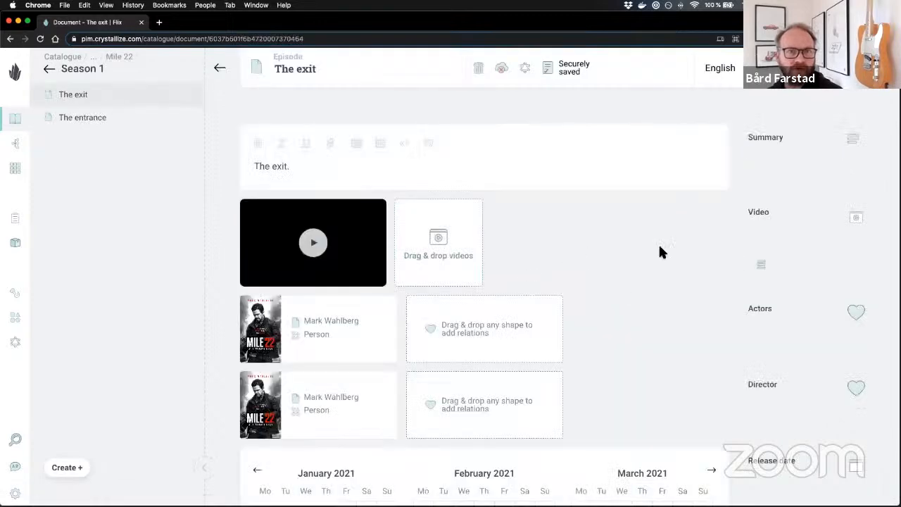
# Step: Examine the episode's summary, video, Actors and Director relations and release date
pyautogui.scroll(-4, 650, 249)
pyautogui.scroll(2, 651, 252)
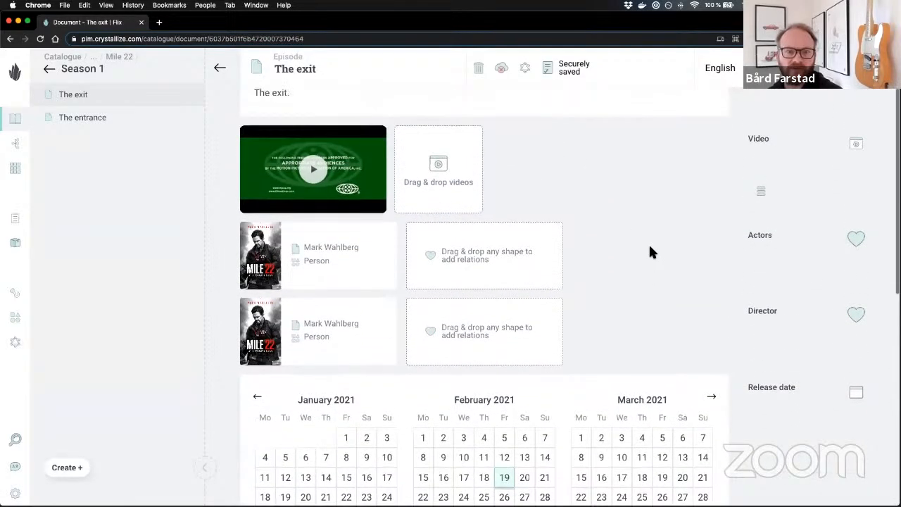
pyautogui.scroll(-2, 650, 252)
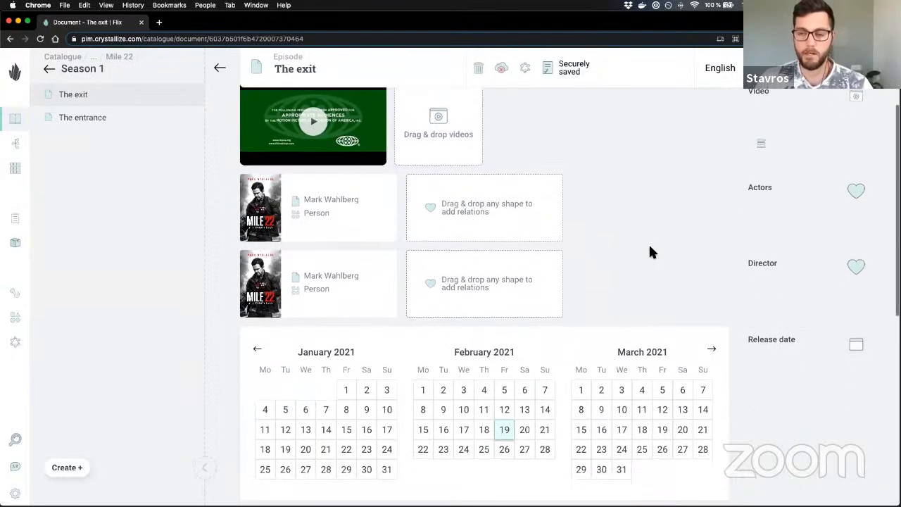
pyautogui.scroll(3, 650, 252)
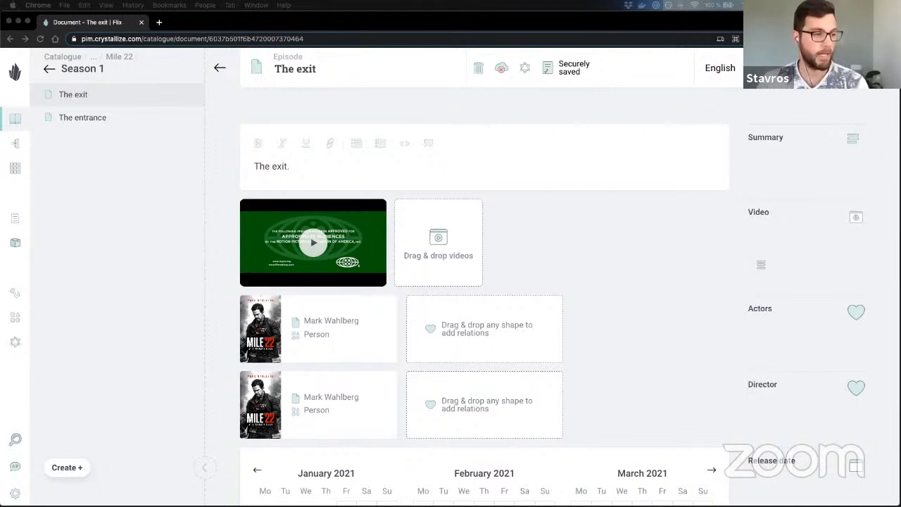
pyautogui.scroll(-3, 602, 253)
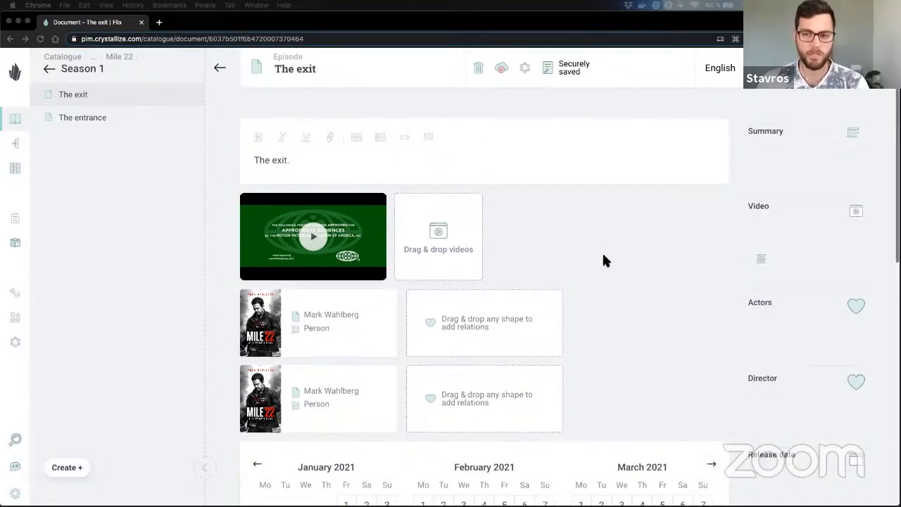
pyautogui.click(639, 233)
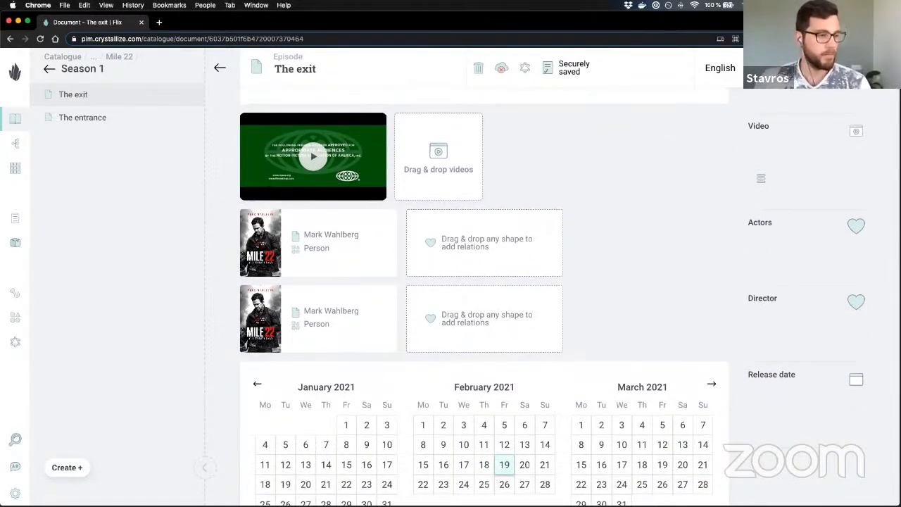